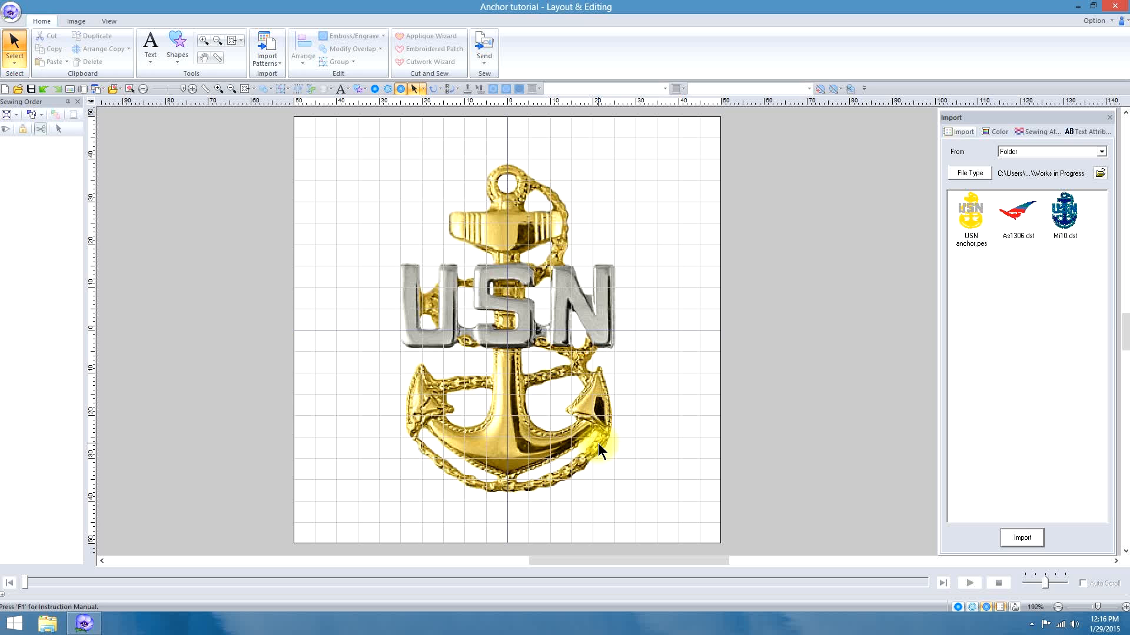
- Choose the open-curve outline shape and set its line sew type to Motif Stitch
left_click(177, 46)
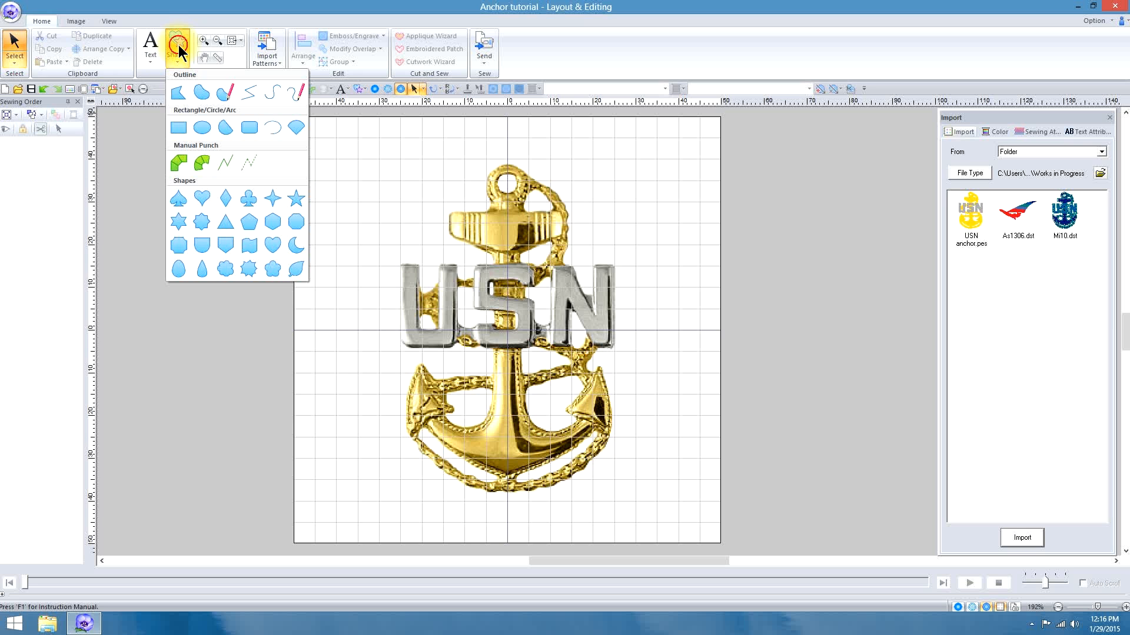
left_click(274, 94)
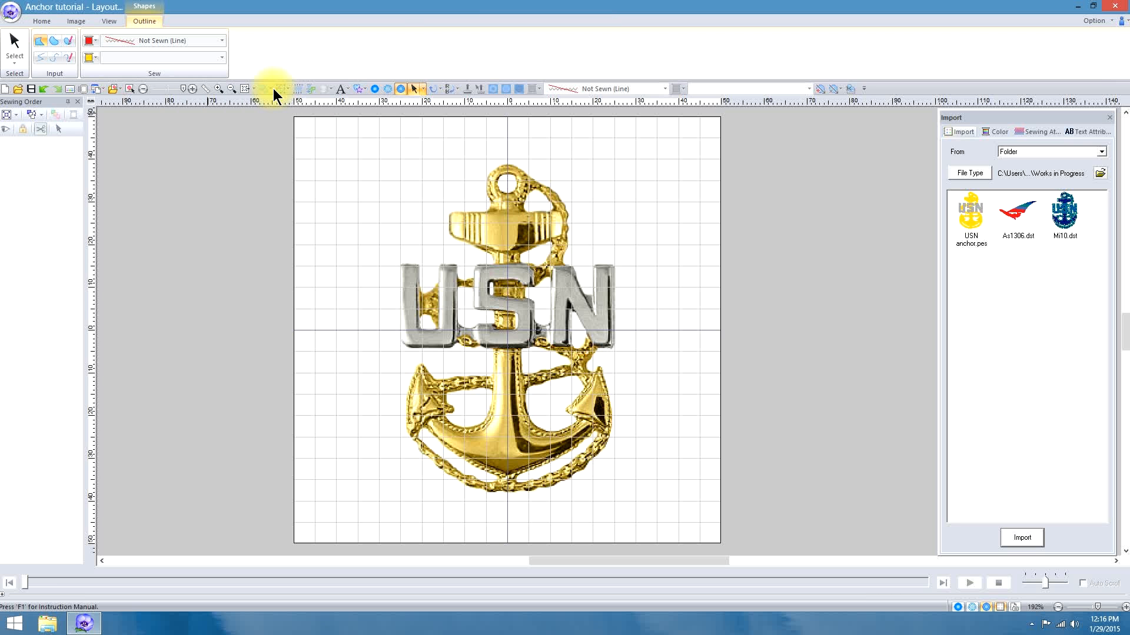
left_click(221, 40)
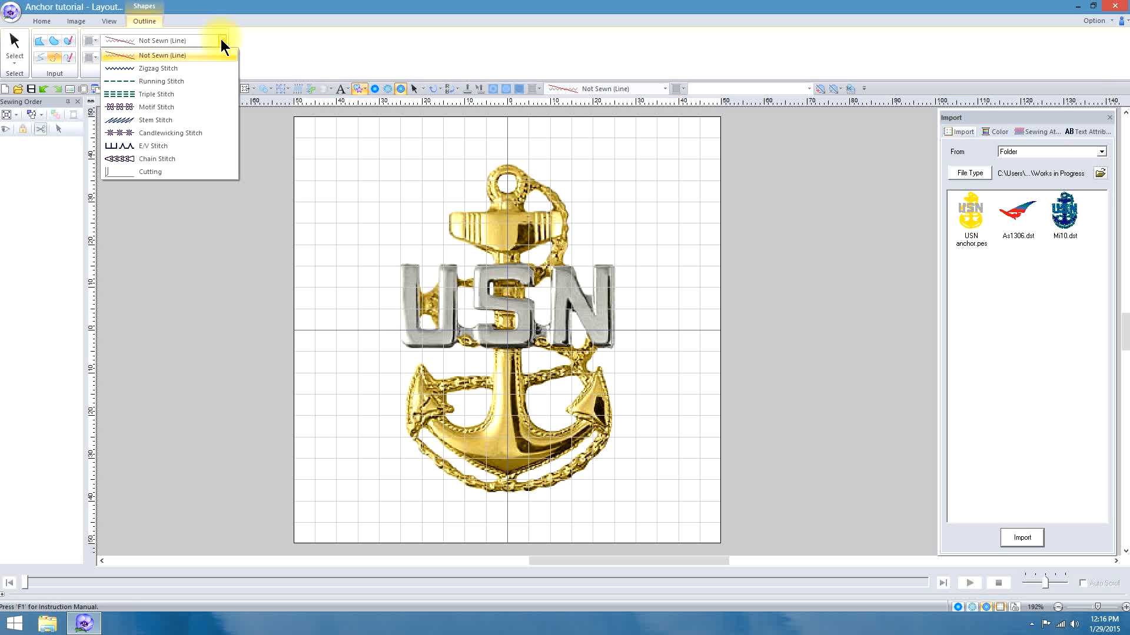
left_click(192, 107)
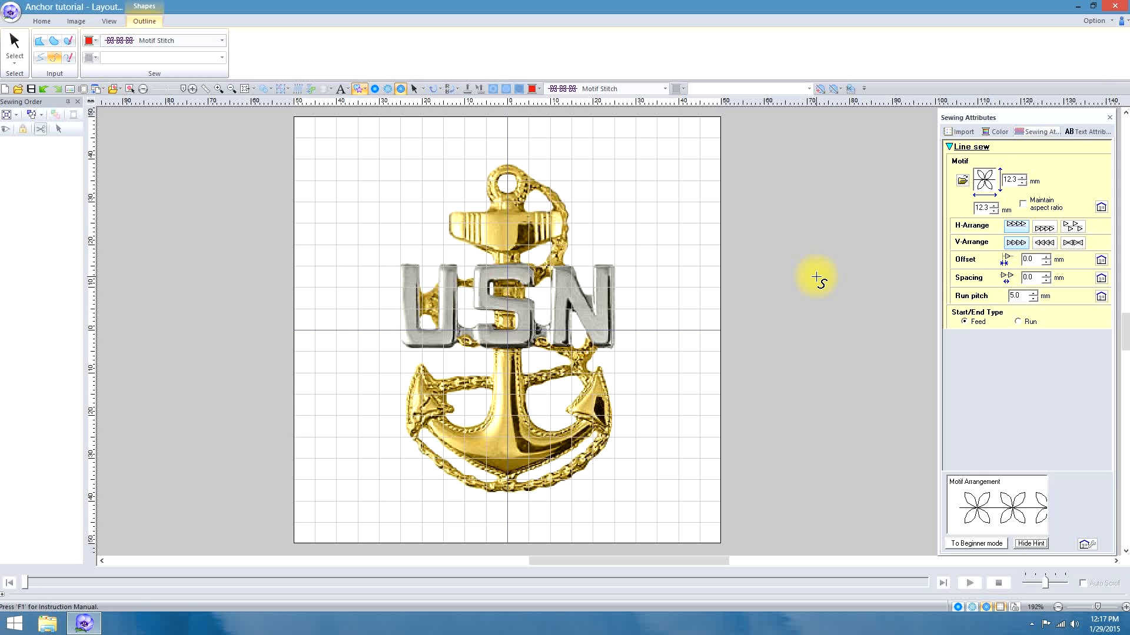
- Open Programmable Stitch Creator and start a new motif pattern
left_click(1108, 21)
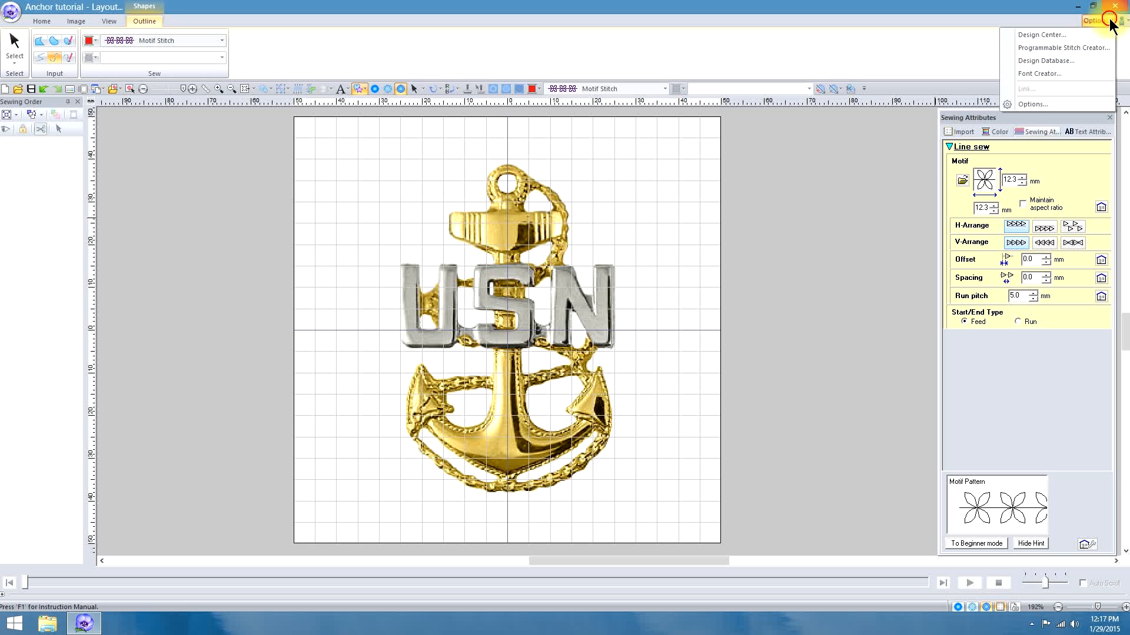
left_click(1051, 47)
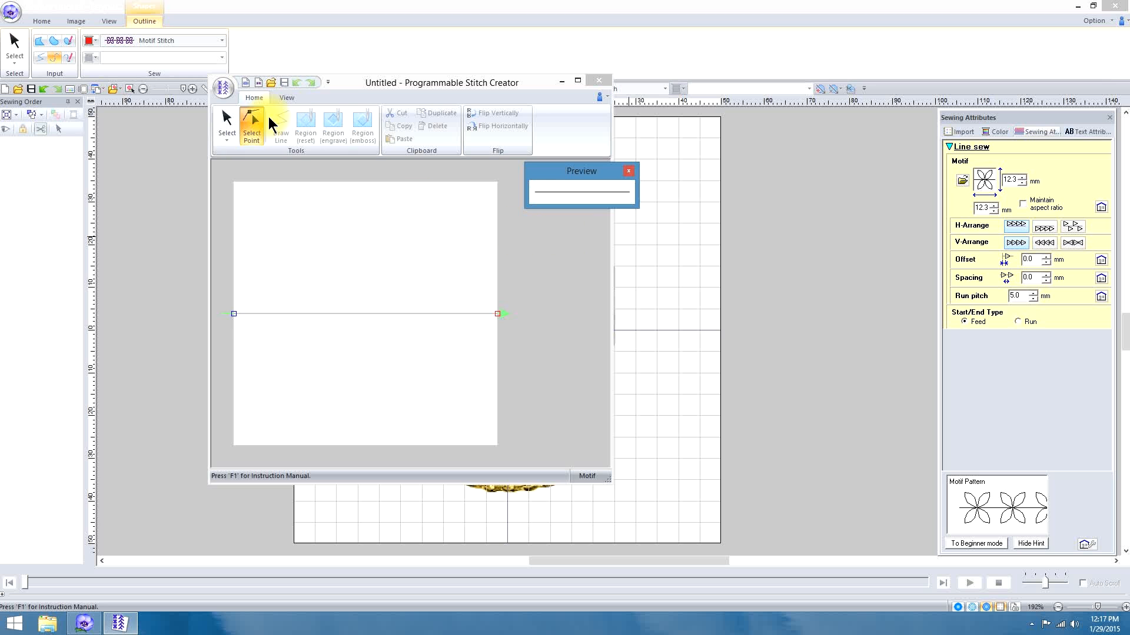
left_click(245, 82)
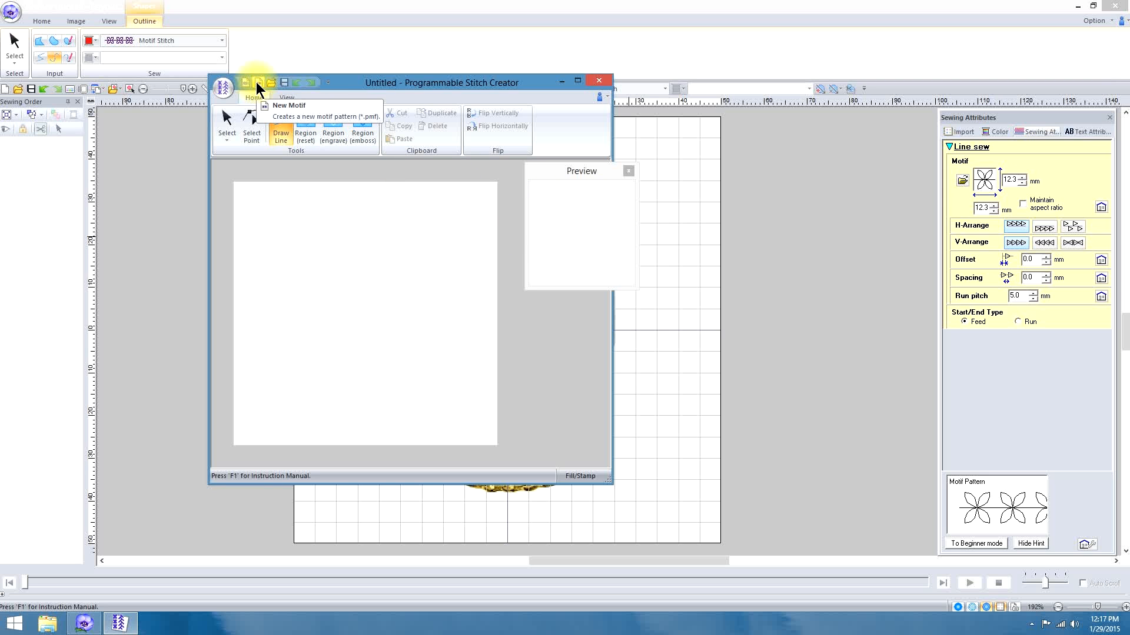
left_click(256, 82)
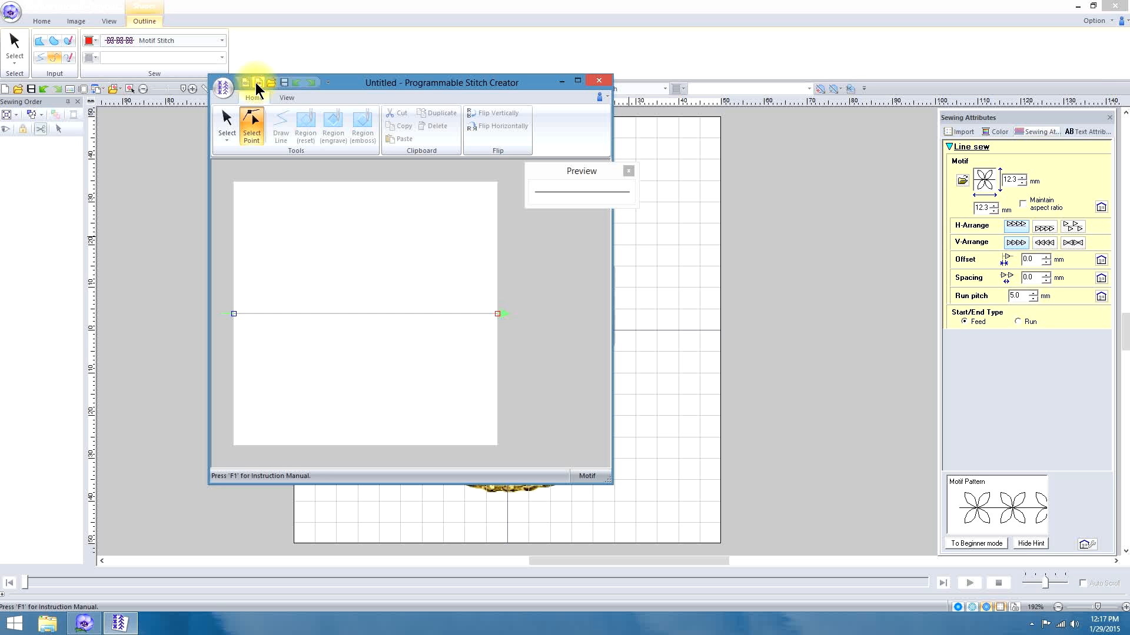
- Load the chain2 image from the IMAGES folder as the motif's background template
left_click(286, 97)
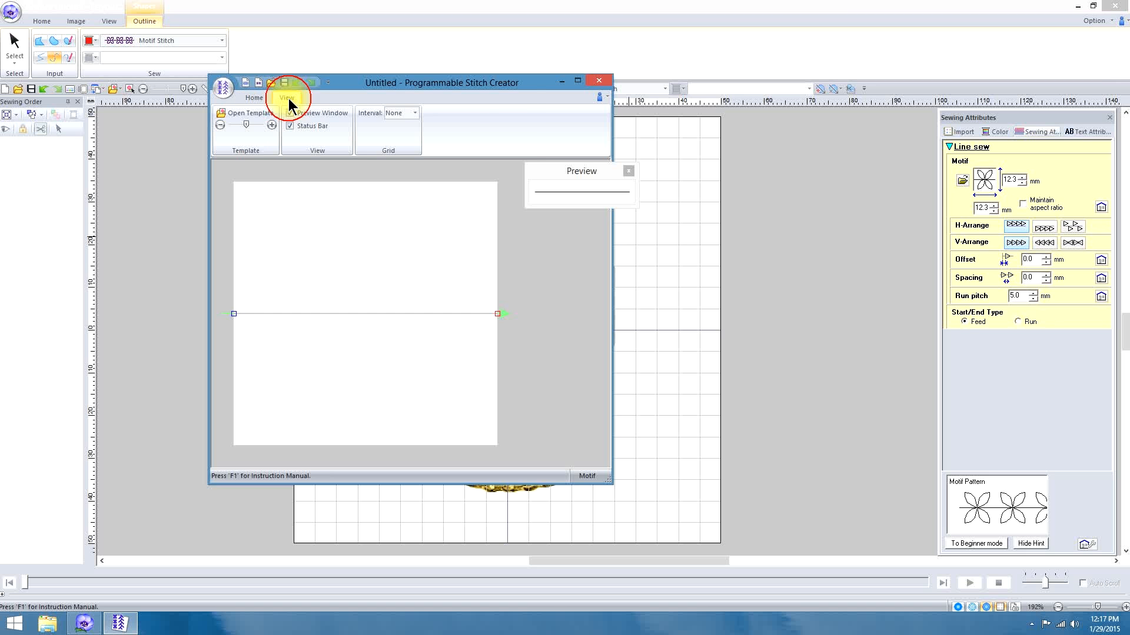
left_click(246, 112)
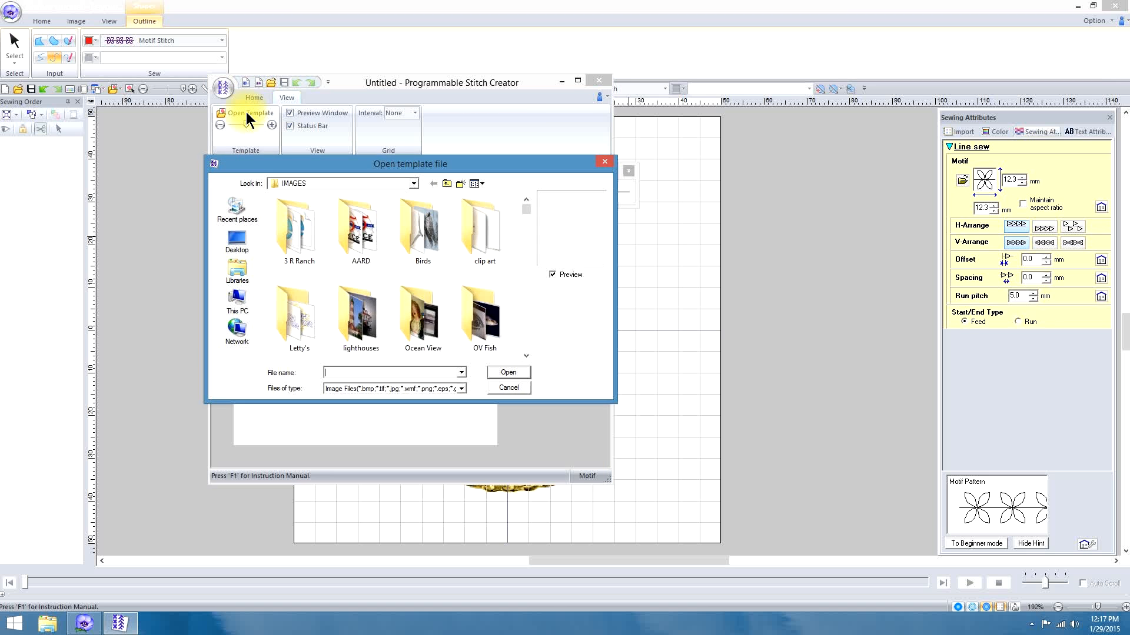
left_click_drag(527, 205, 529, 234)
left_click(490, 236)
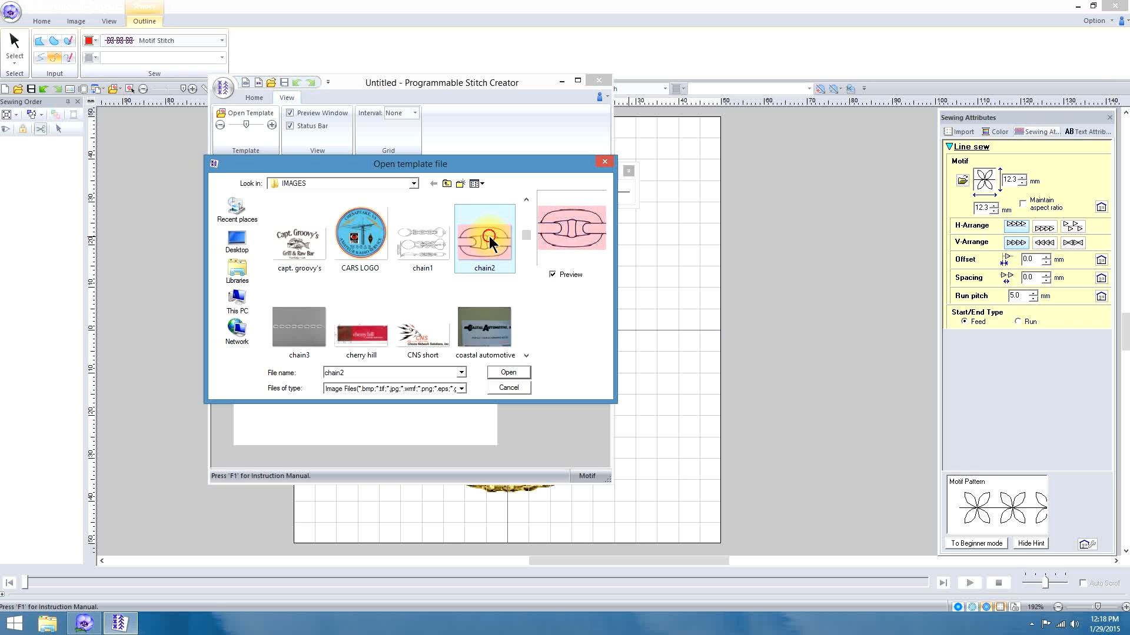
left_click(503, 372)
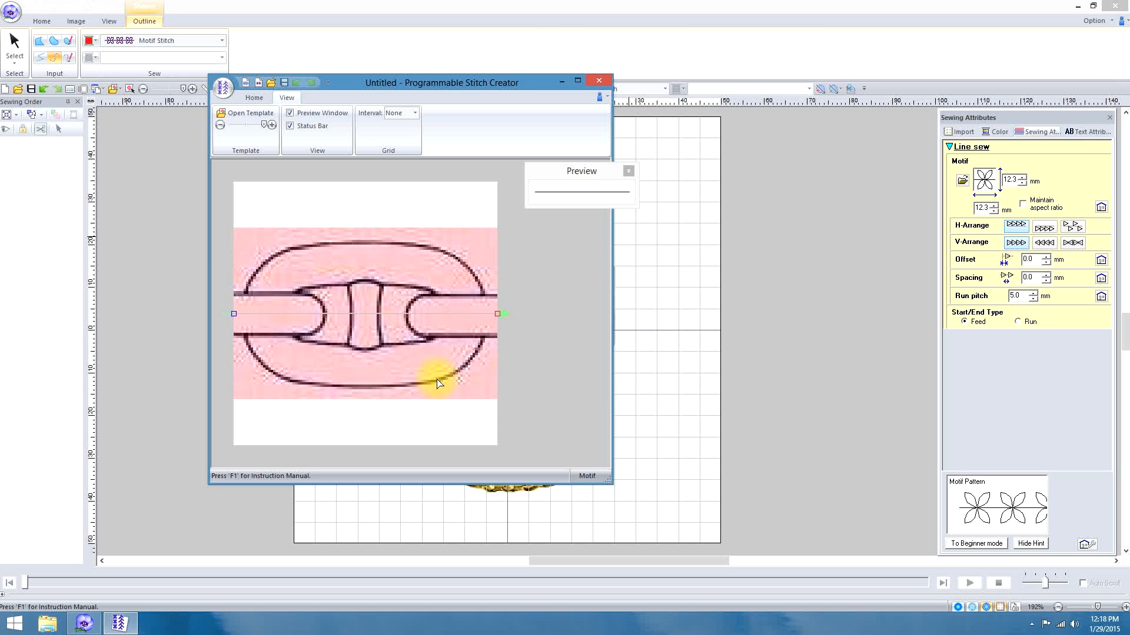
- Add three points to the motif's base line and position them around the end of the chain link template
left_click(308, 313)
left_click_drag(308, 313, 257, 301)
left_click(282, 301)
mouse_move(281, 302)
left_mouse_down()
mouse_move(261, 333)
mouse_move(283, 313)
mouse_move(271, 296)
left_mouse_up()
left_click(292, 329)
left_click(324, 269)
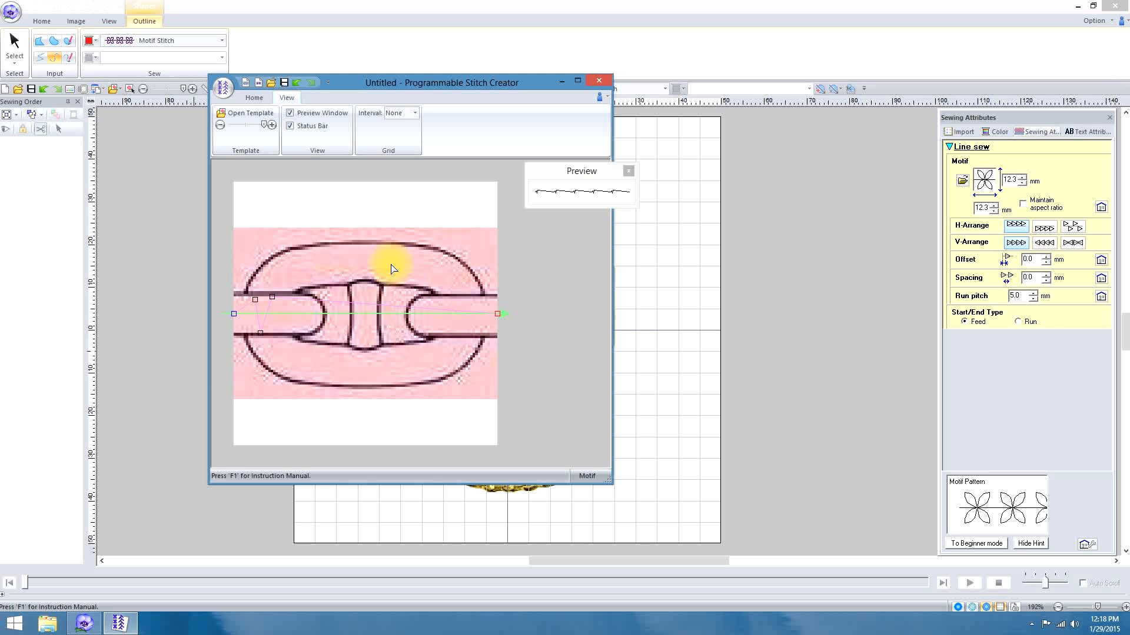
- Open the saved chain2 motif from the Pattern folder, discarding the changes to the untitled motif
left_click(256, 97)
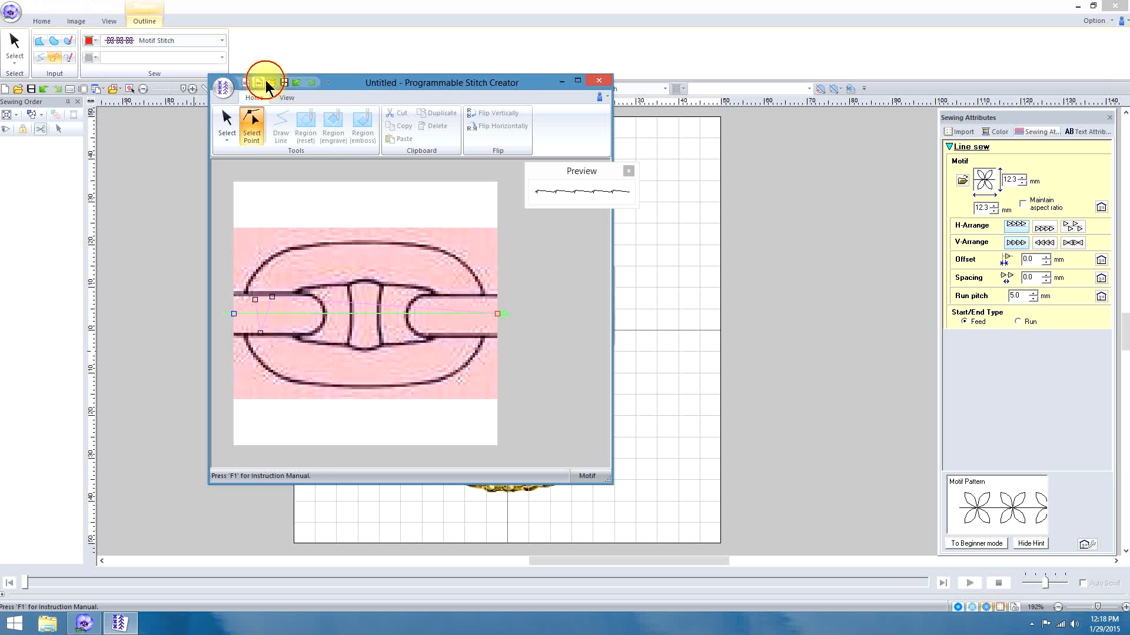
left_click(271, 83)
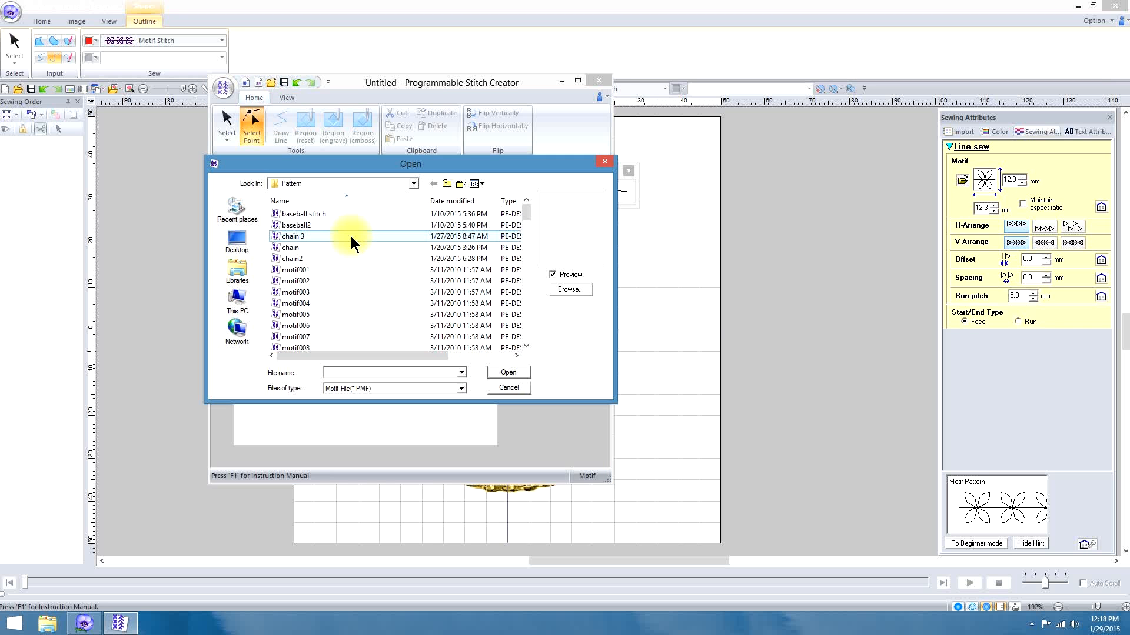
left_click(305, 258)
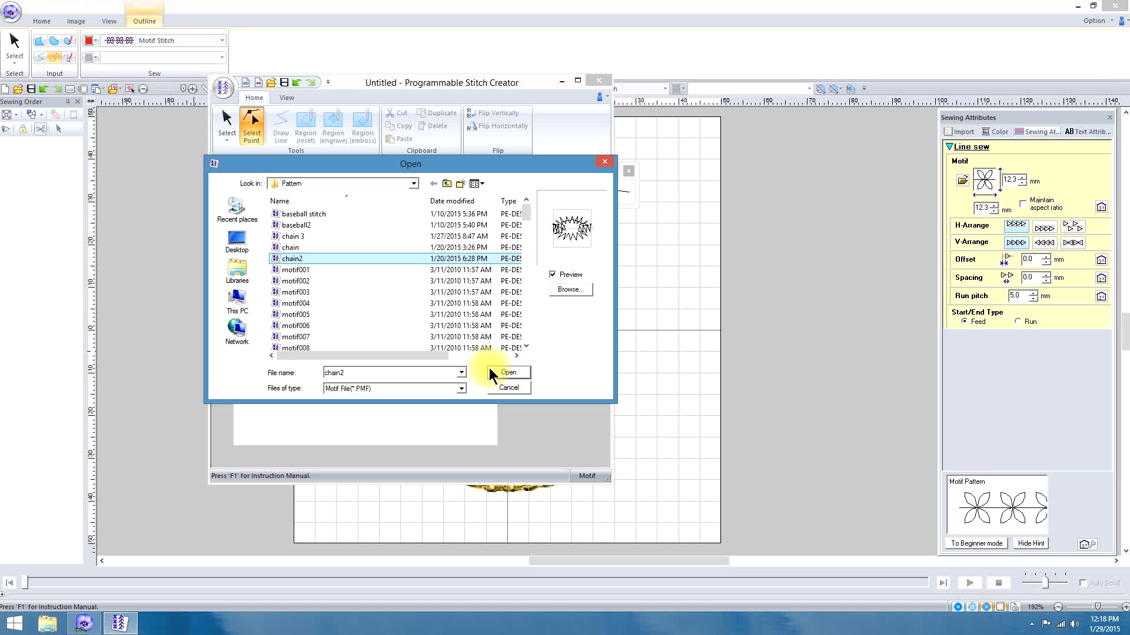
left_click(508, 373)
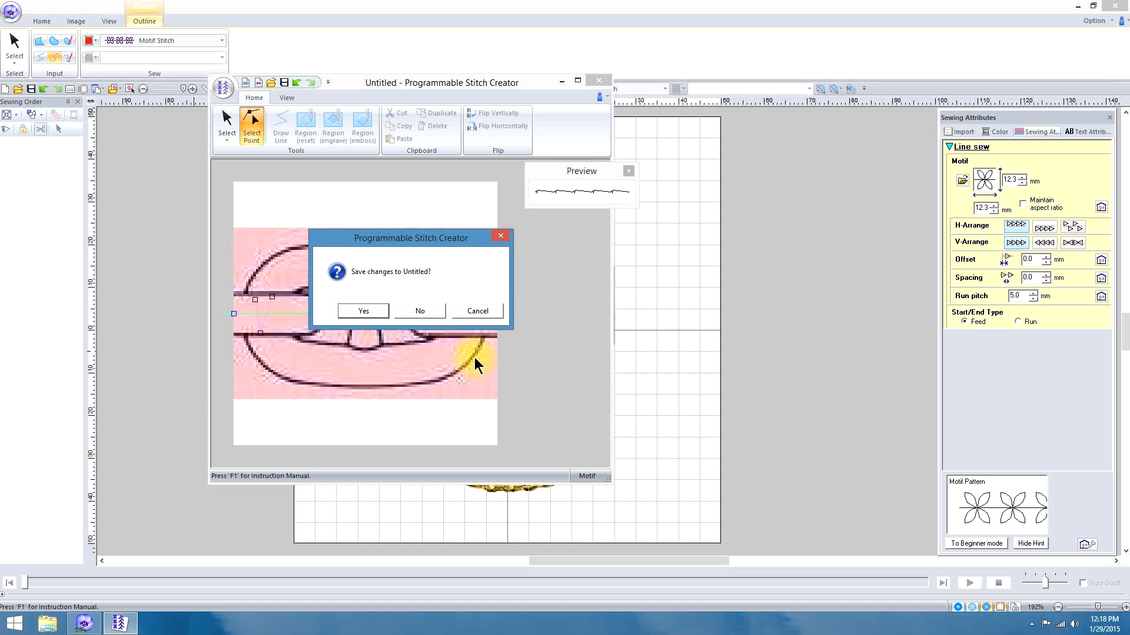
left_click(415, 310)
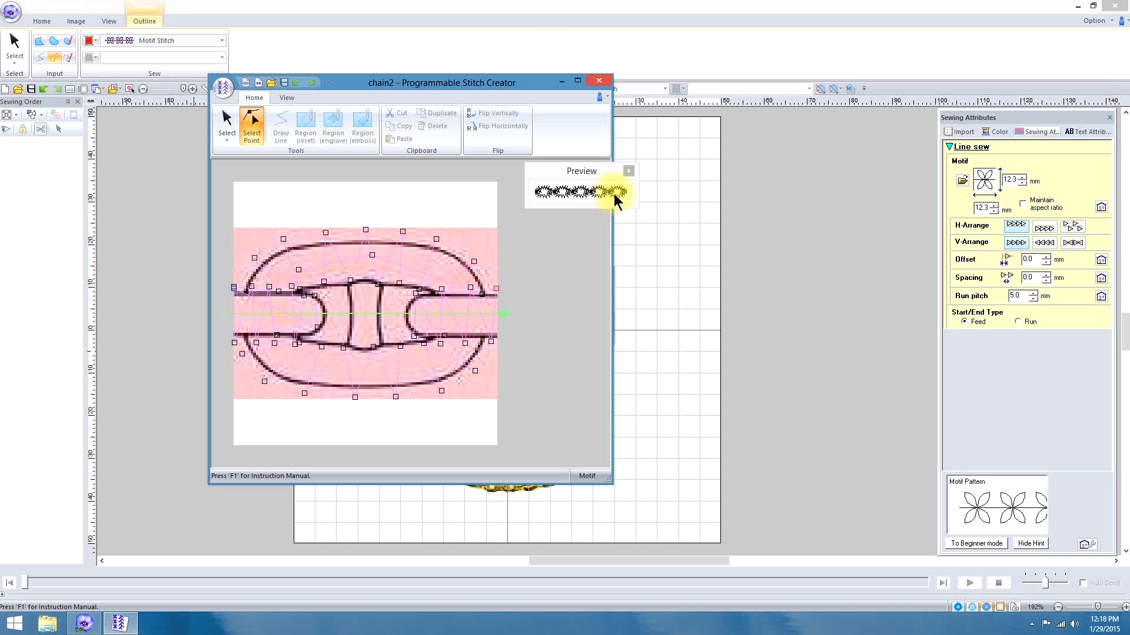
- Open the saved chain 3 motif from the Pattern folder
left_click(272, 82)
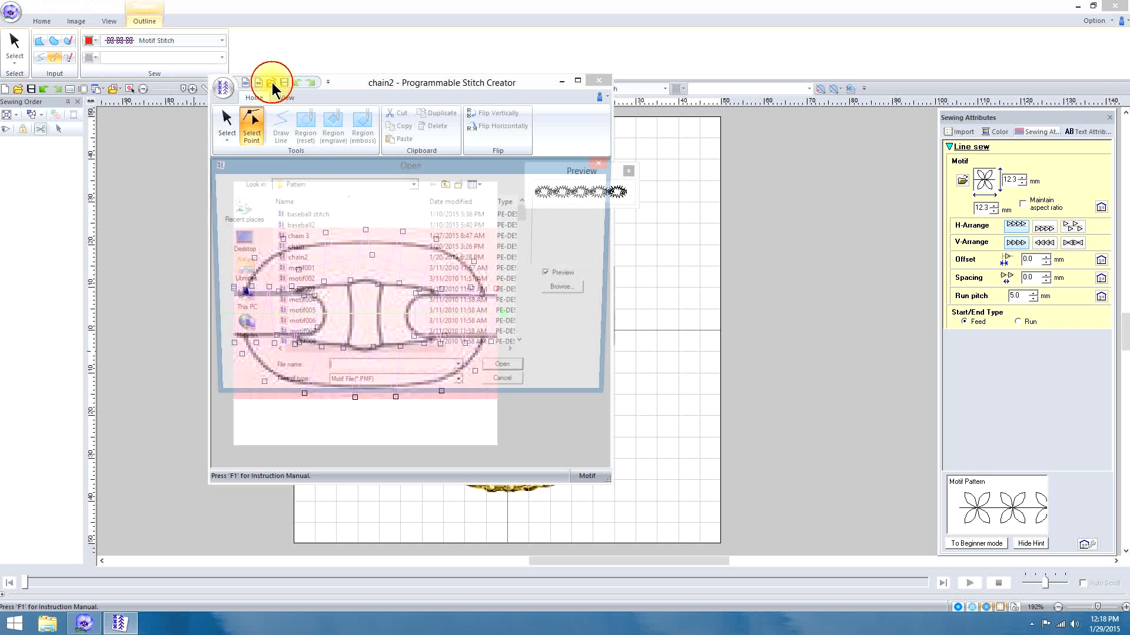
left_click(298, 239)
left_click(508, 373)
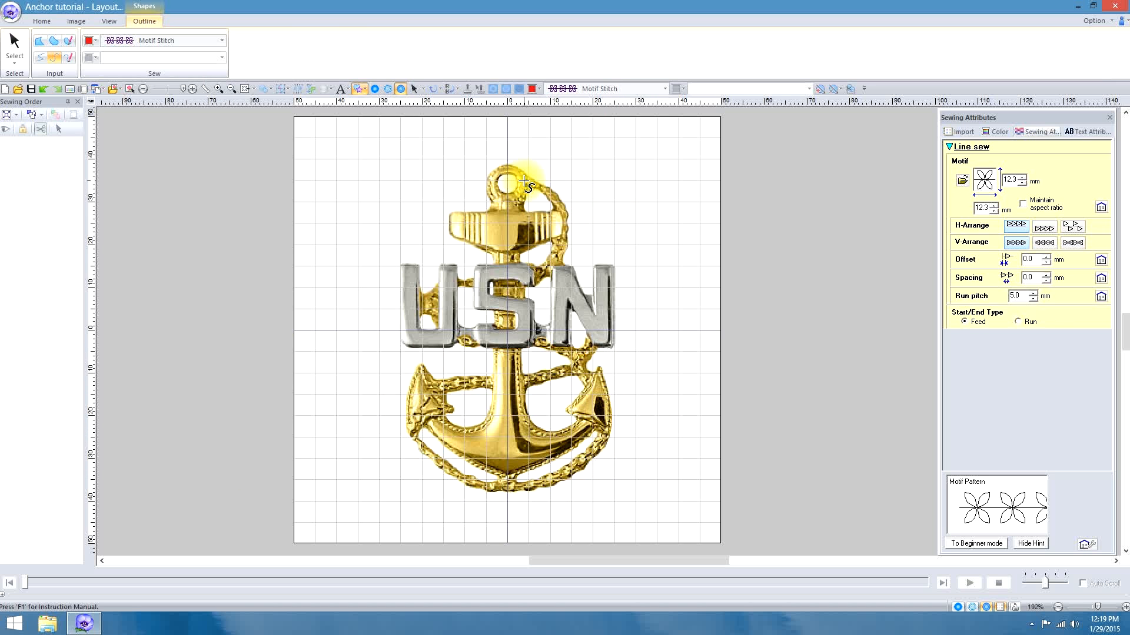
- Trace the anchor's rope as one open curve from the right fluke, around the bottom, across the shank and behind the letters, up to the ring
left_click(605, 433)
left_click(545, 487)
left_click(488, 487)
left_click(440, 469)
left_click(412, 423)
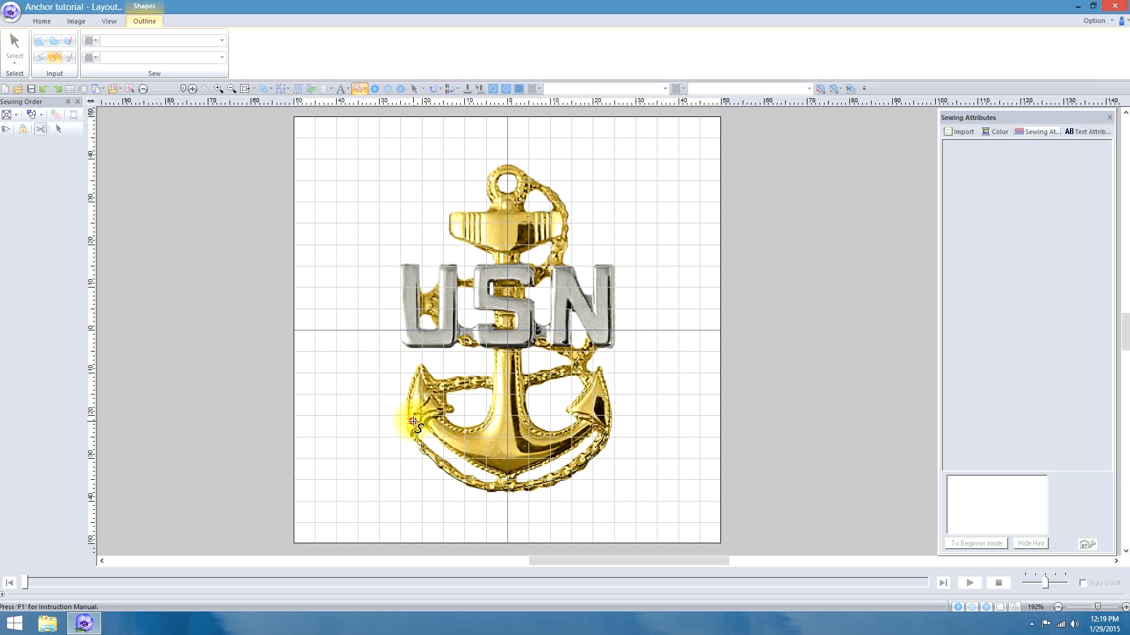
left_click(442, 389)
left_click(507, 380)
left_click(562, 377)
left_click(582, 366)
left_click(586, 351)
left_click(536, 339)
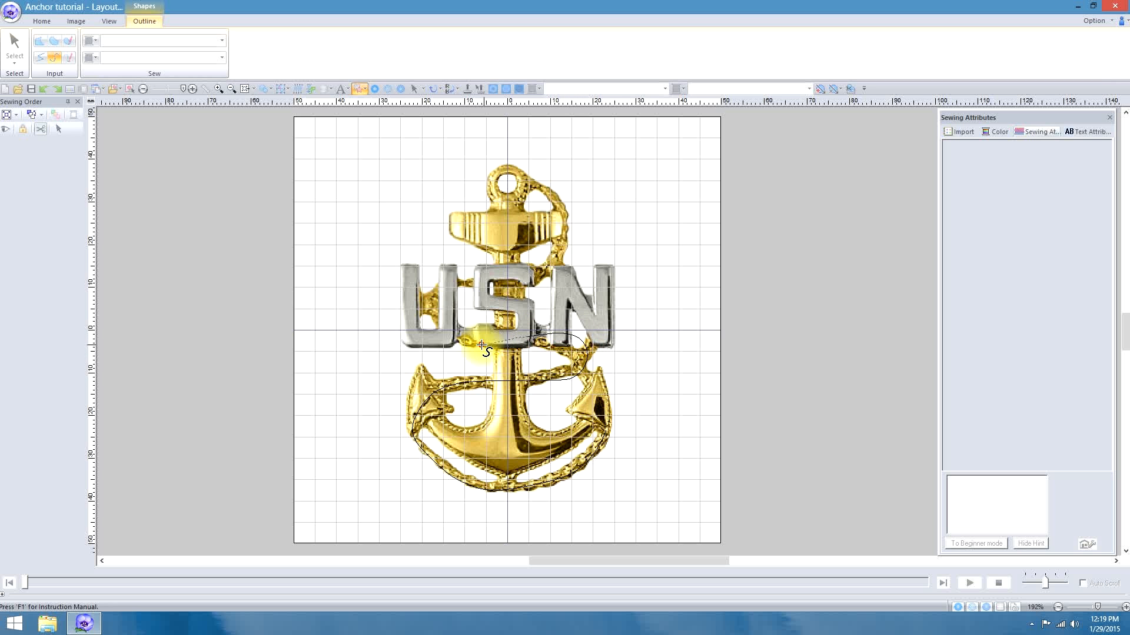
left_click(454, 344)
left_click(440, 285)
left_click(547, 272)
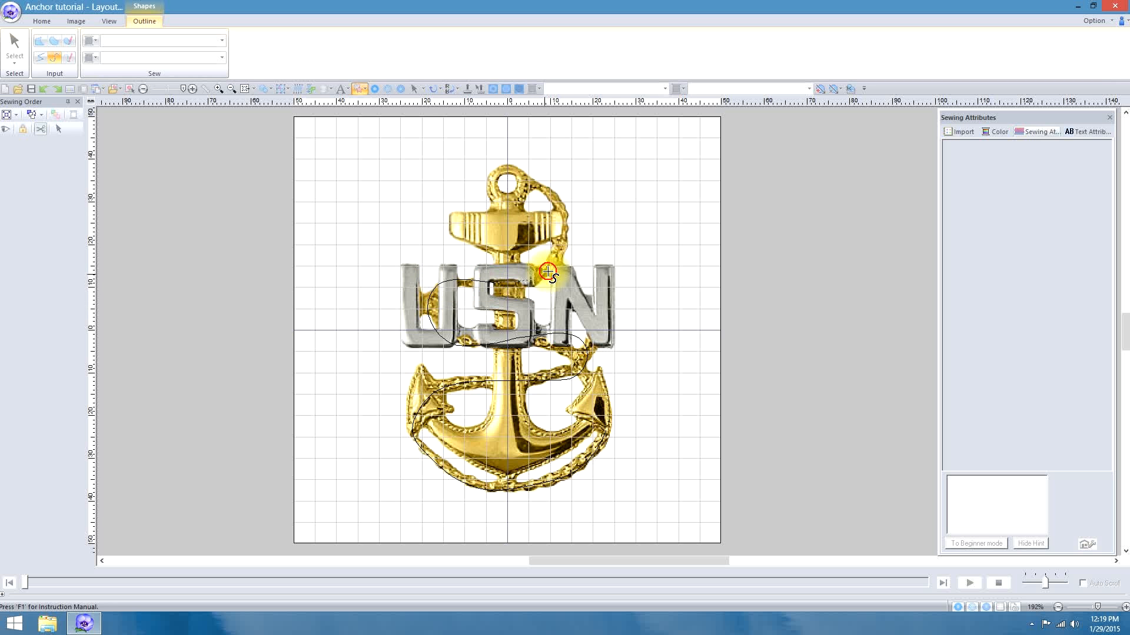
left_click(559, 204)
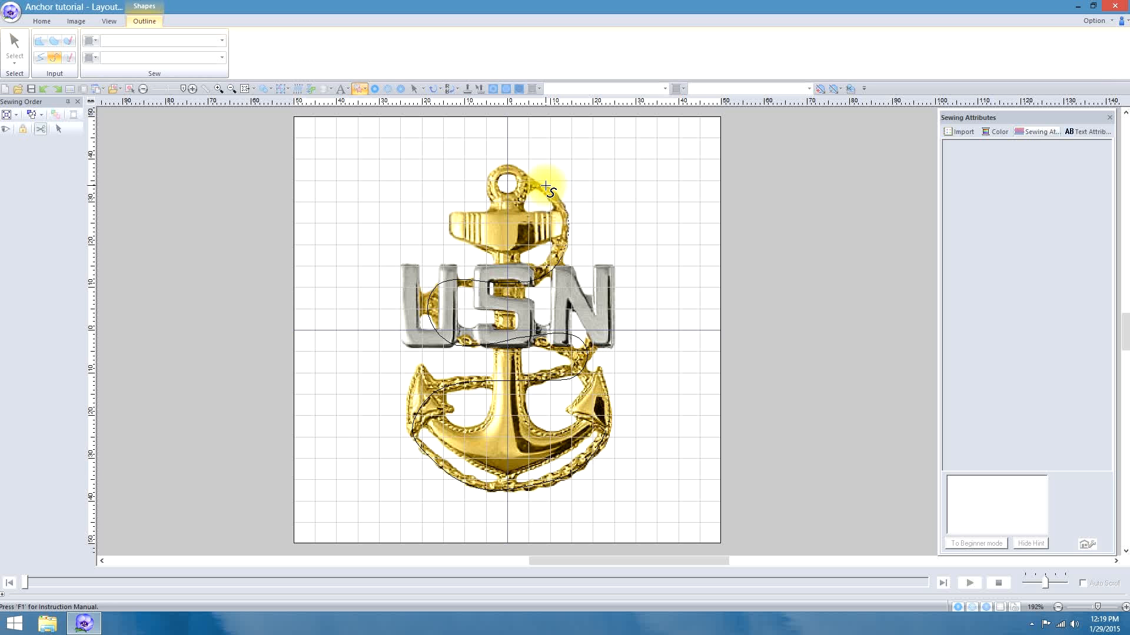
double_click(524, 183)
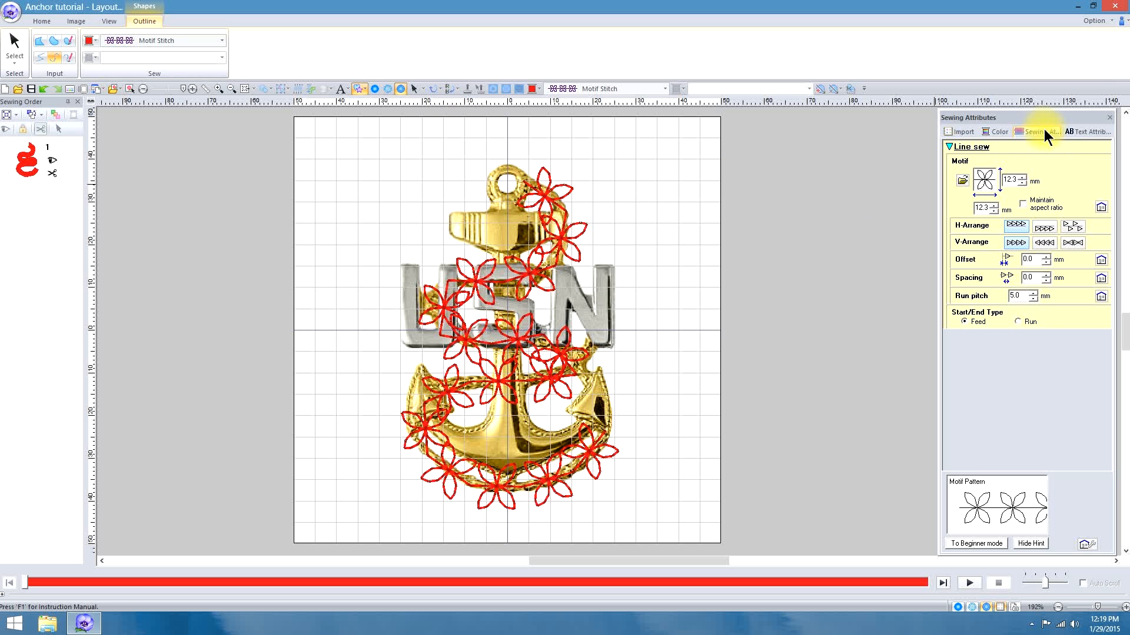
- Try to change the traced curve's motif pattern to chain2 without selecting the curve
left_click(962, 180)
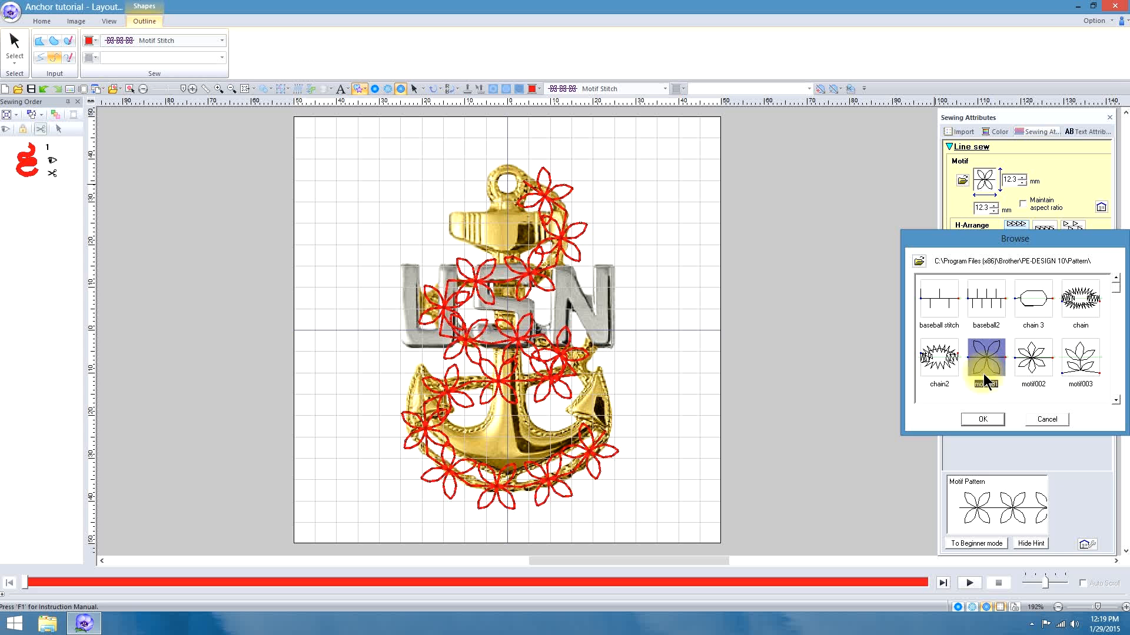
left_click(938, 365)
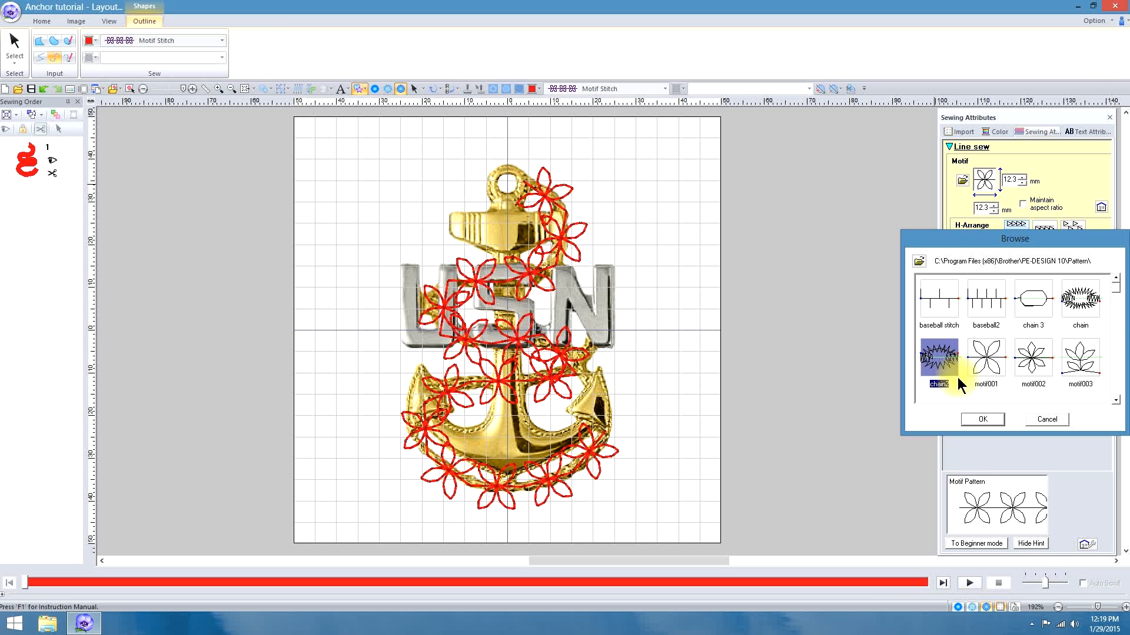
left_click(983, 419)
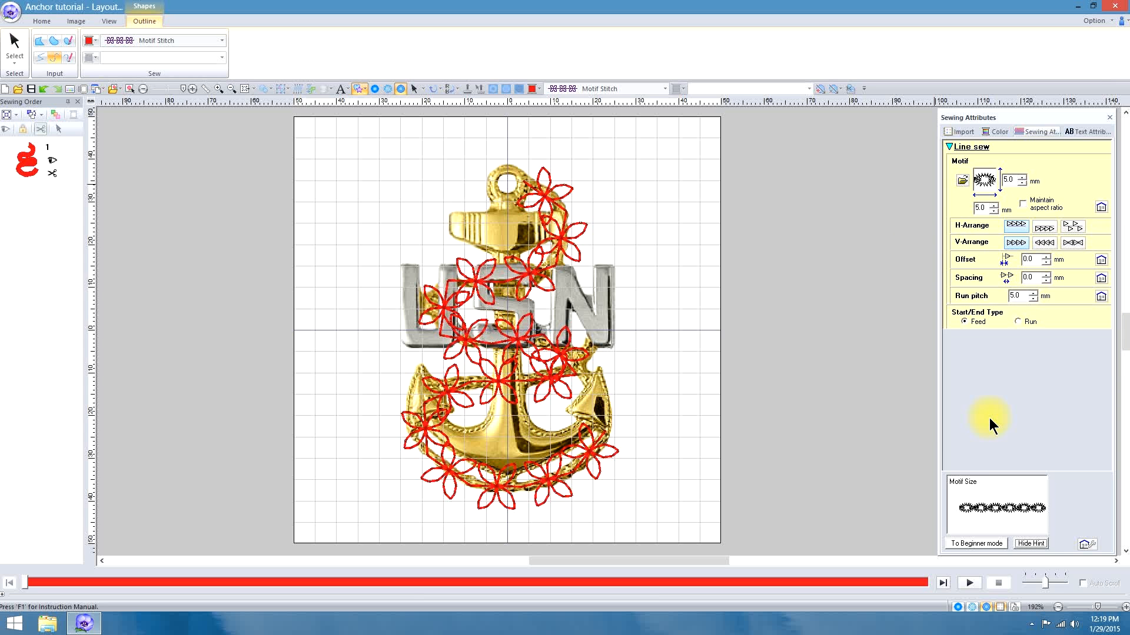
- Select the traced rope curve and apply the chain2 motif pattern to it
left_click(24, 44)
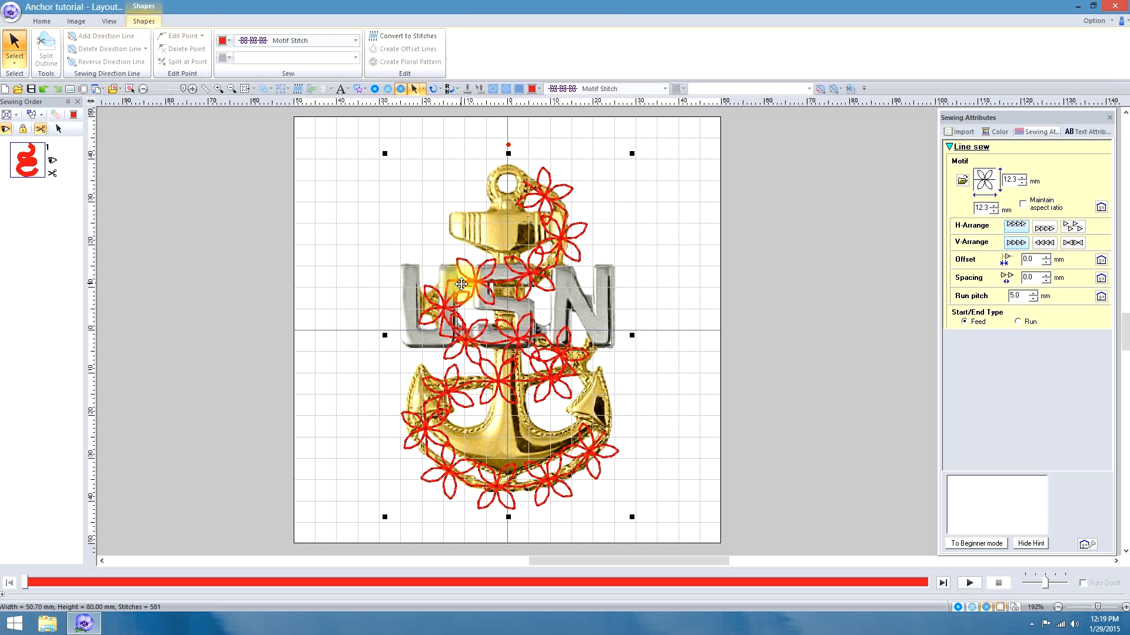
left_click(962, 180)
left_click(941, 364)
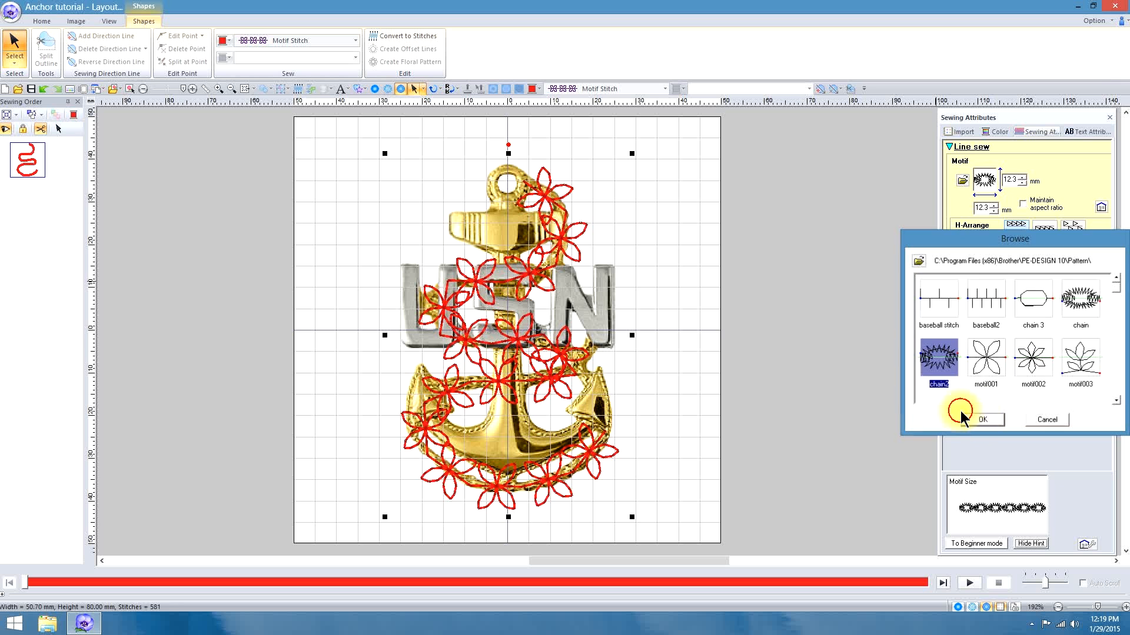
left_click(982, 418)
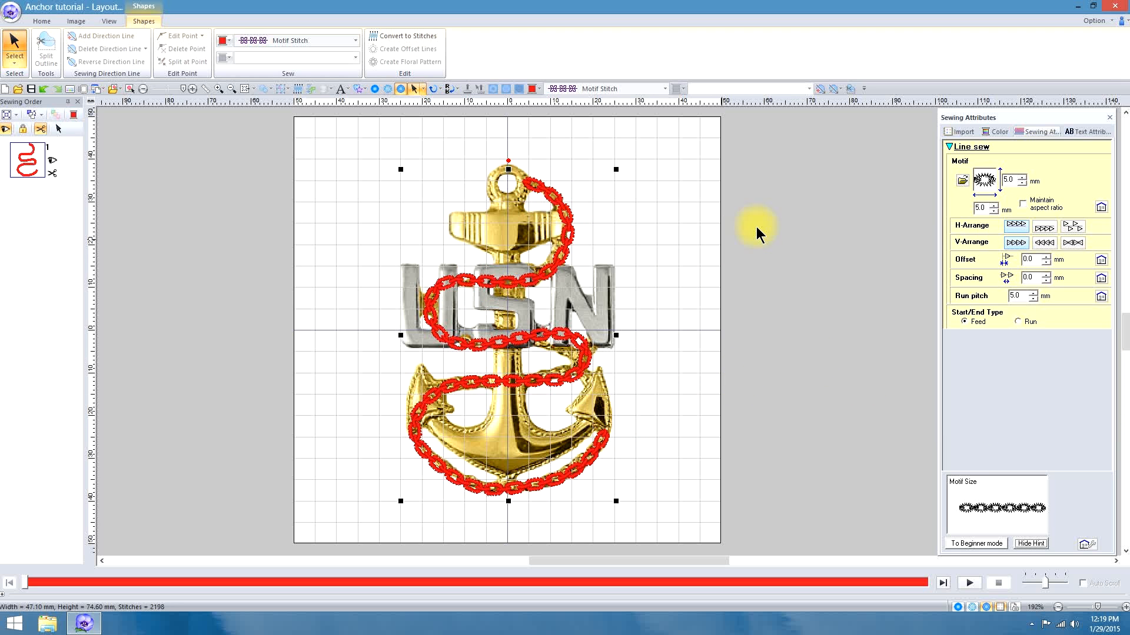
- Set the chain's thread color to Harvest Gold and display the design as individual stitches, leaving the chain deselected
left_click(997, 133)
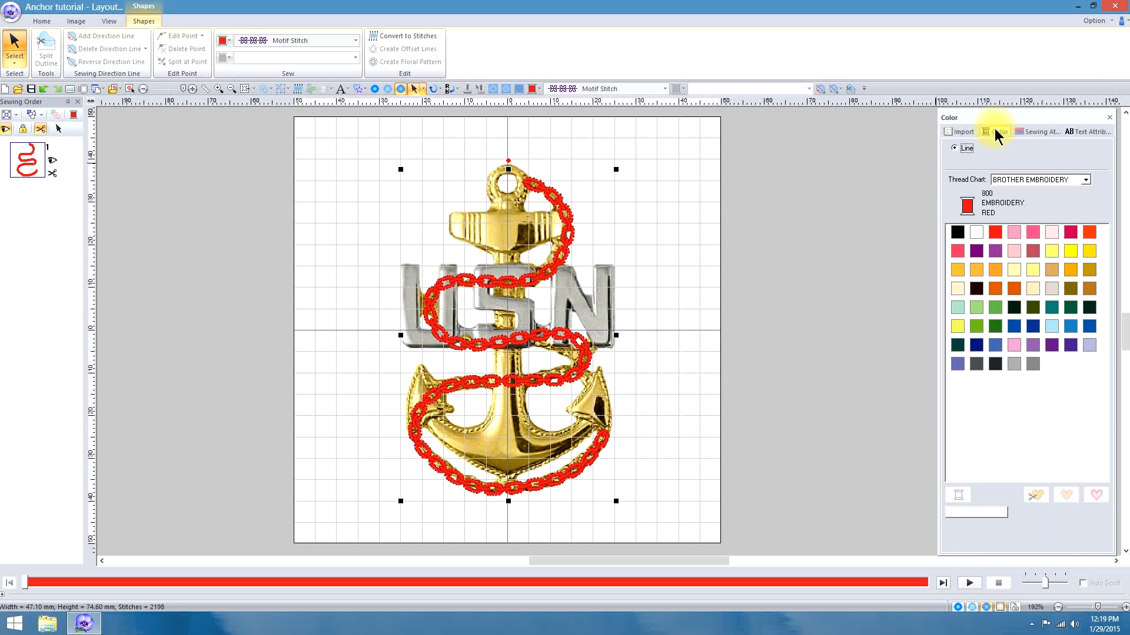
left_click(1090, 250)
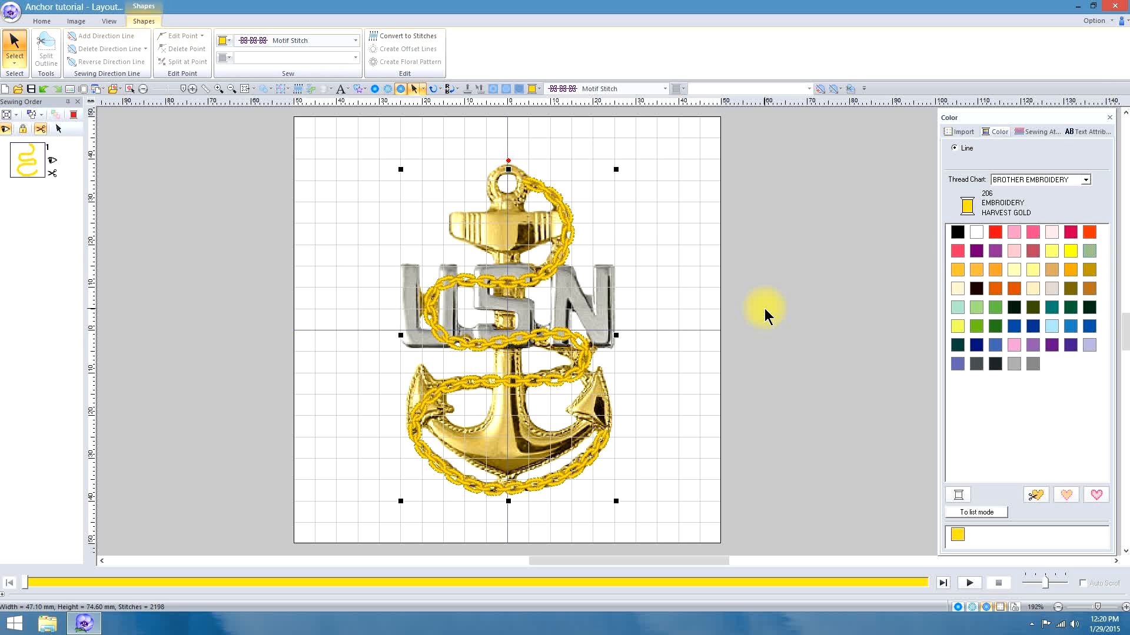
left_click(971, 606)
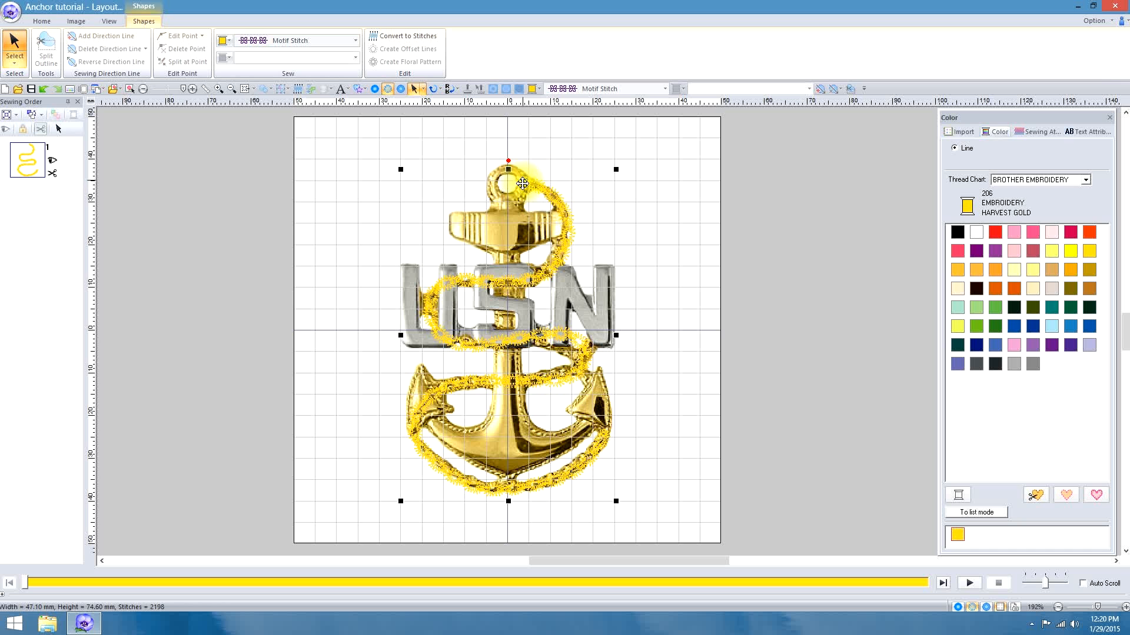
left_click(659, 200)
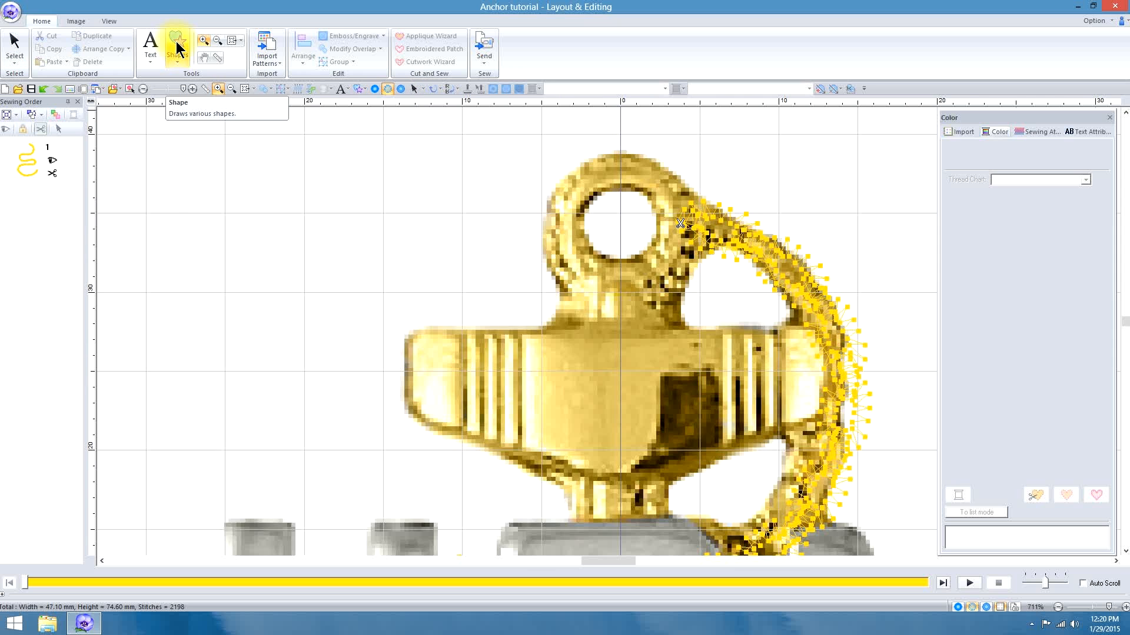
- Start a manual punch pattern with a running stitch path from the rope's upper end down to the base of the anchor's ring
left_click(176, 43)
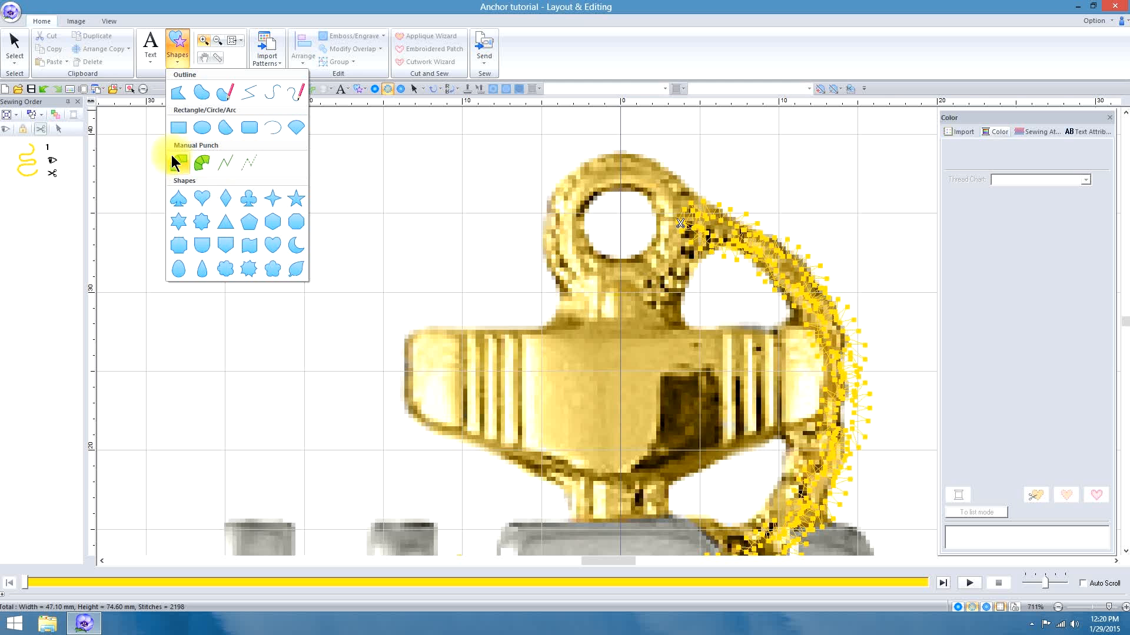
left_click(226, 166)
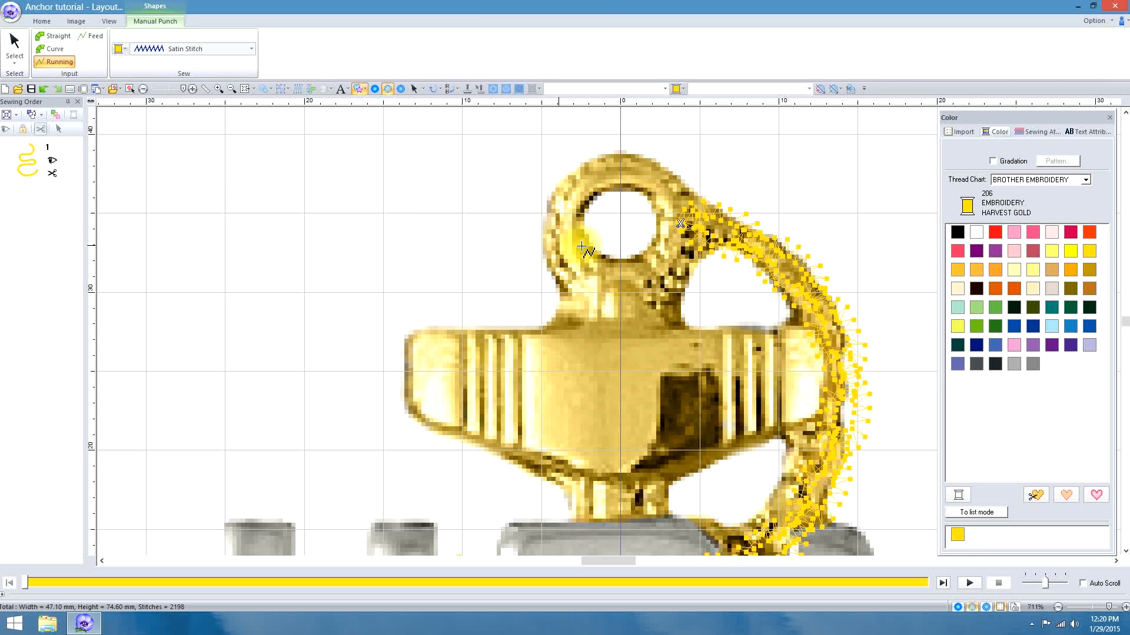
left_click(616, 313)
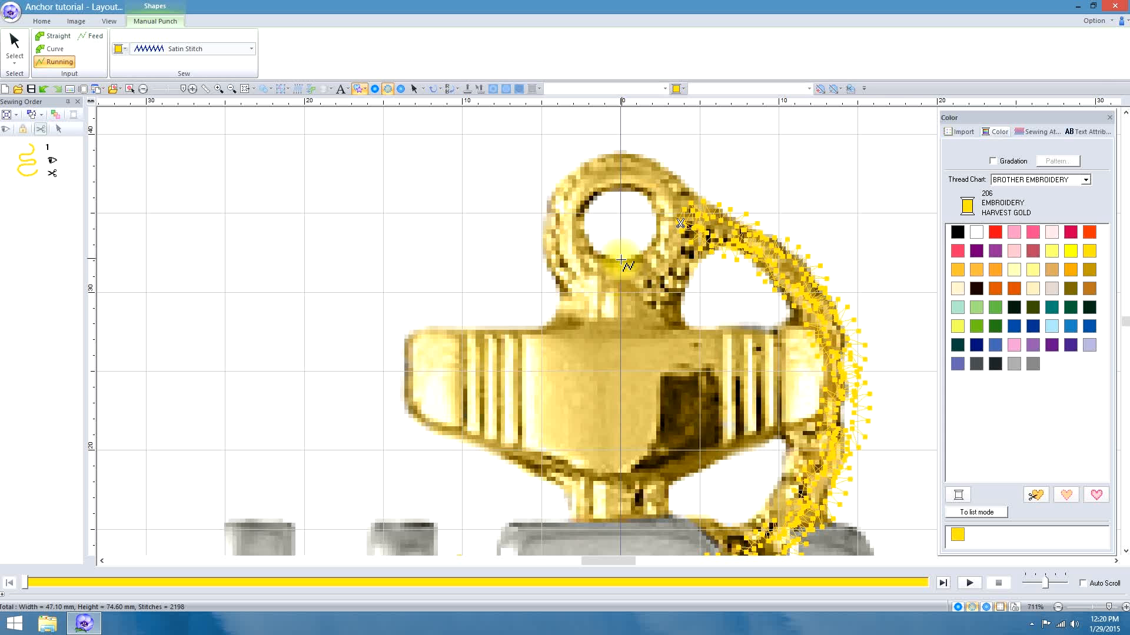
left_click(681, 223)
left_click(670, 285)
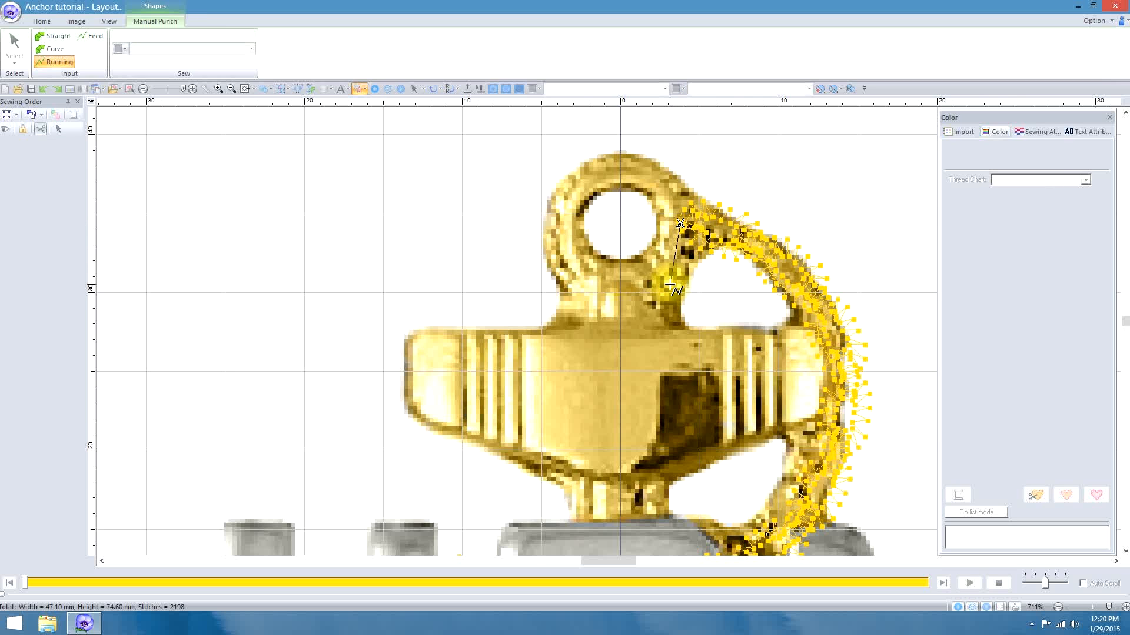
left_click(620, 303)
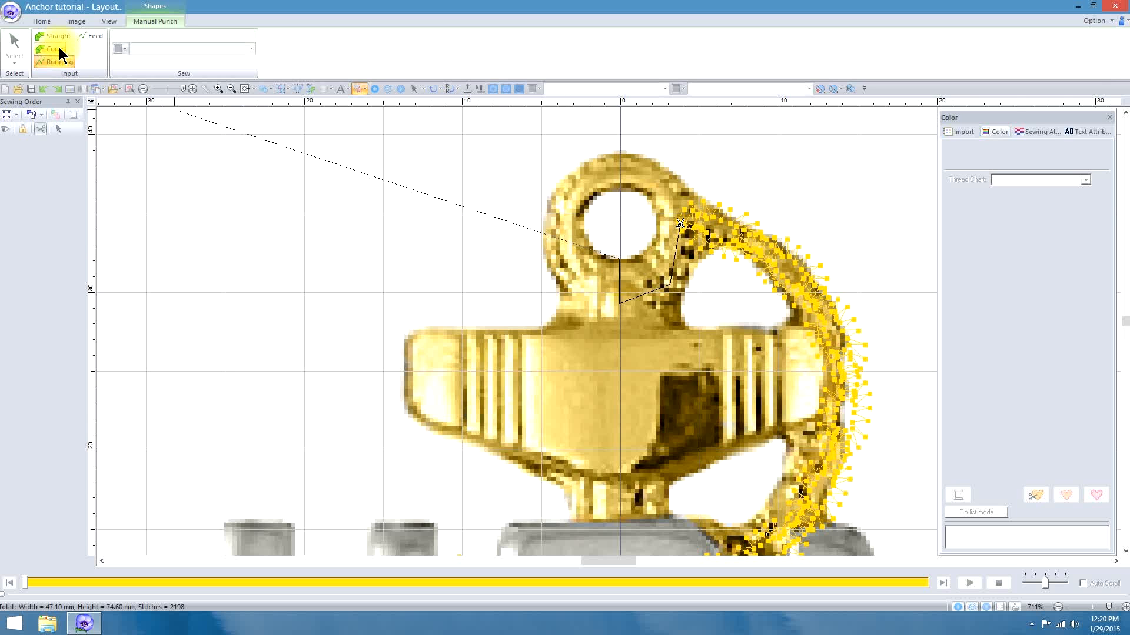
- Continue with curved satin punch blocks around the whole anchor ring, pairing inner and outer edge points, and finish at its base
left_click(619, 310)
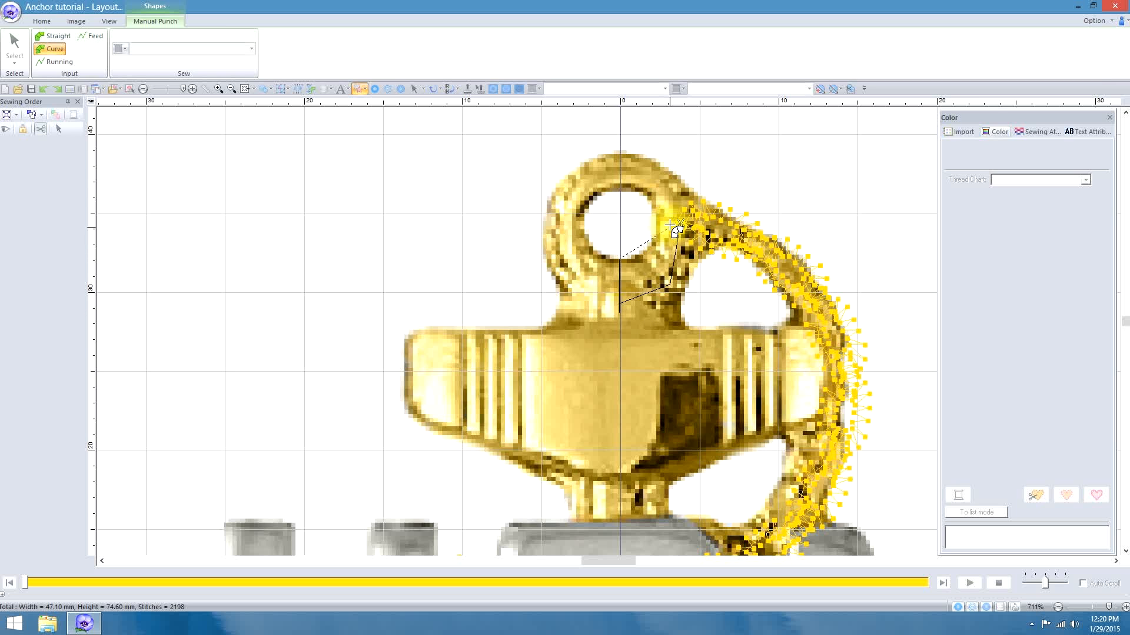
left_click(659, 226)
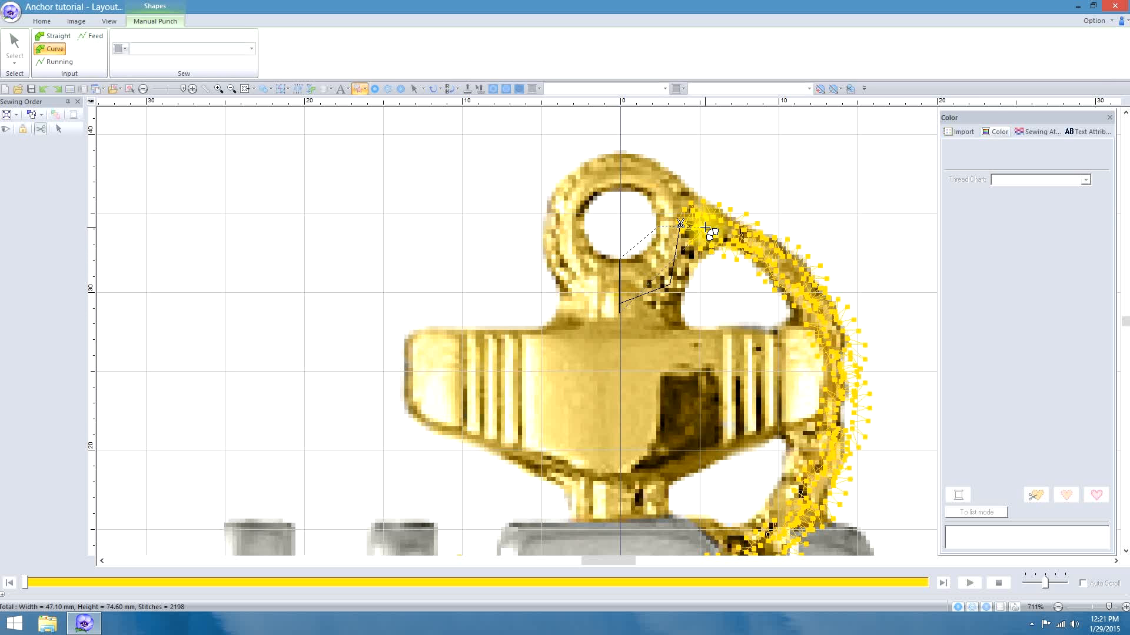
left_click(706, 229)
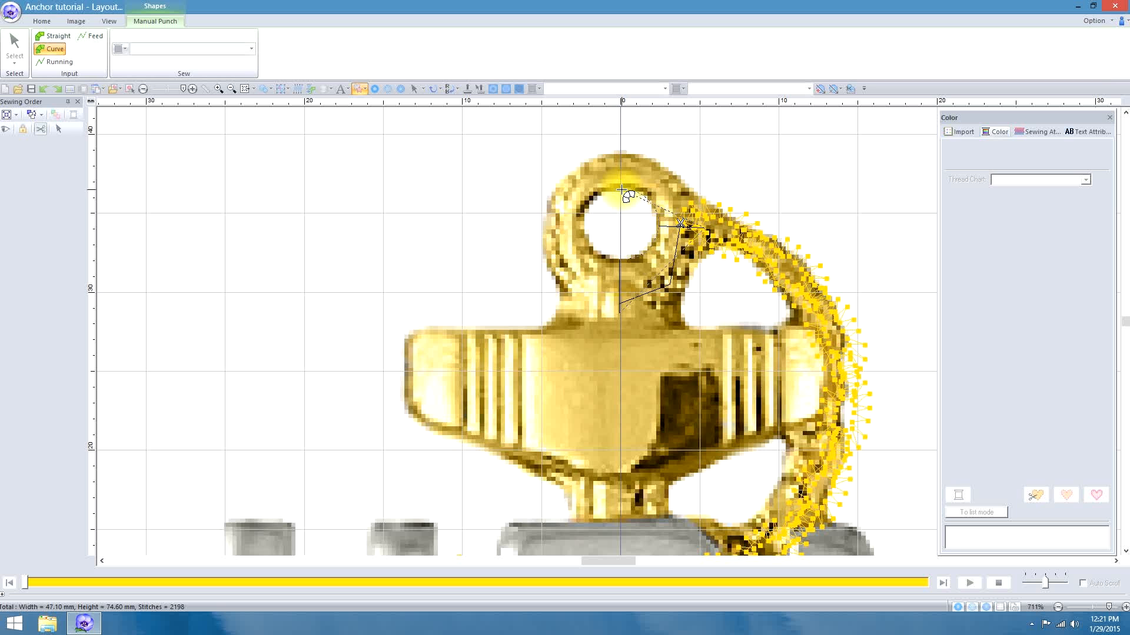
left_click(618, 151)
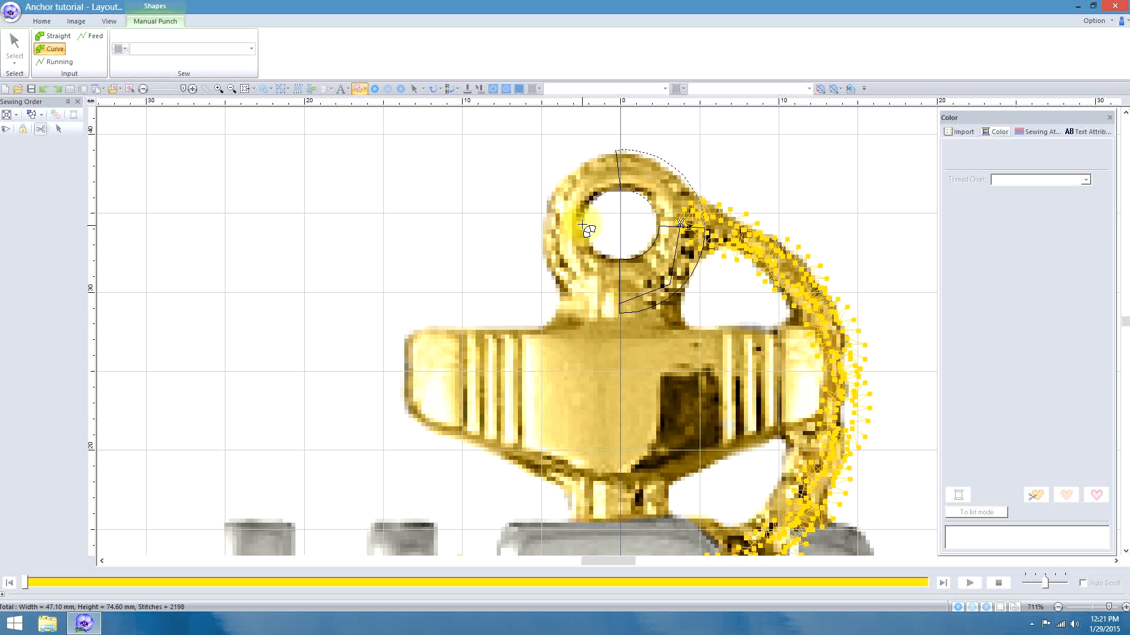
left_click(540, 224)
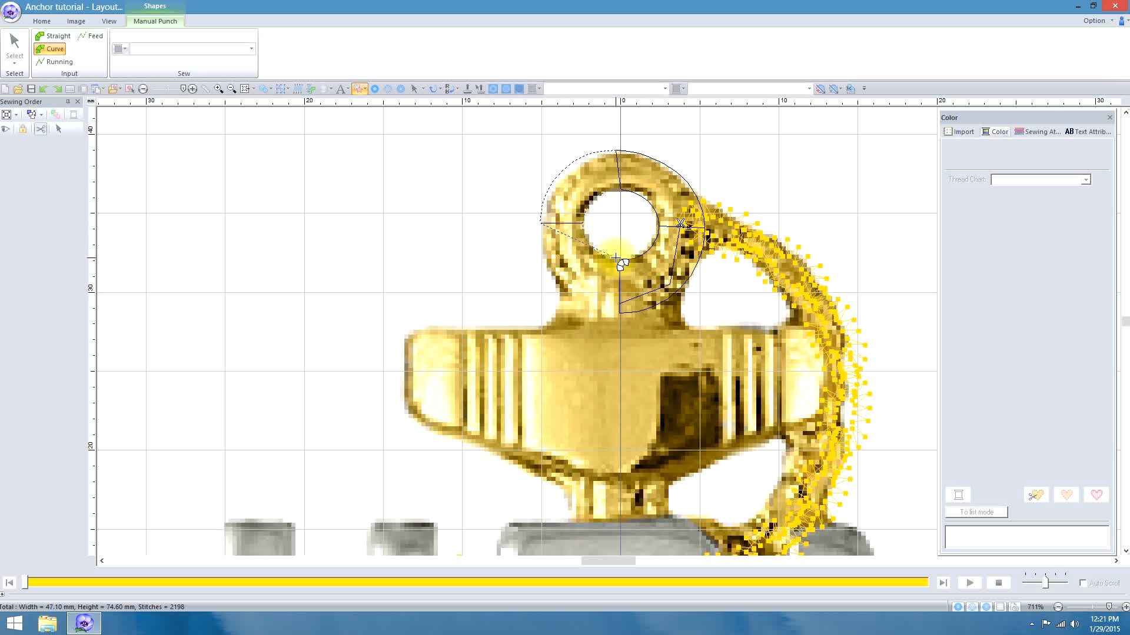
double_click(625, 320)
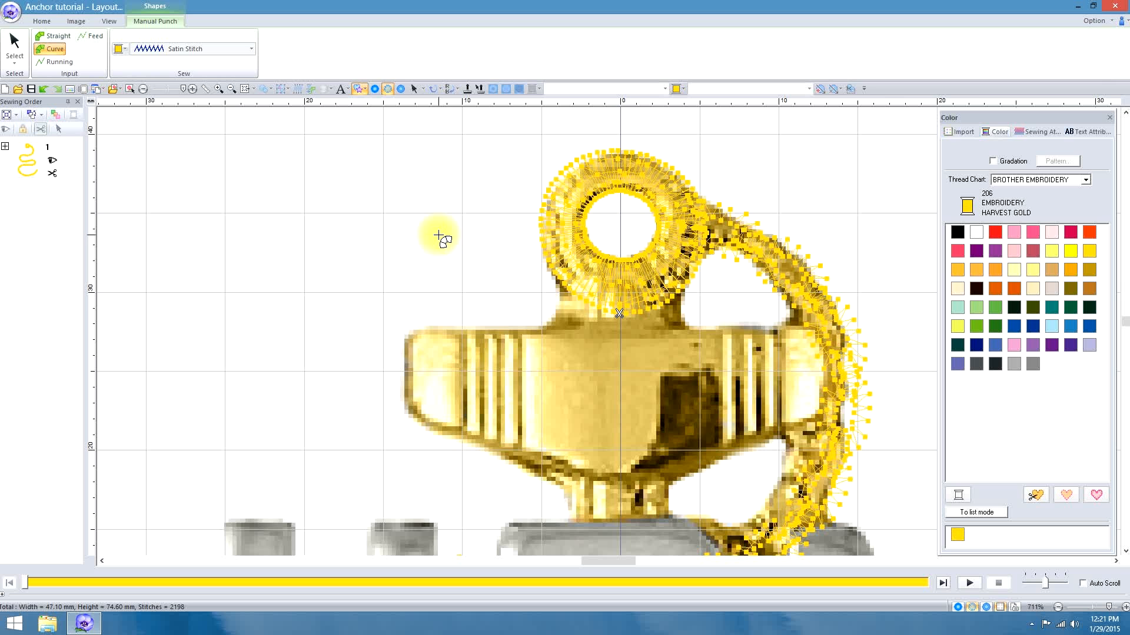
- Add a running stitch path from the ring's base through the crossbar to the ring's lower-left edge, and leave the punch tool
left_click(59, 62)
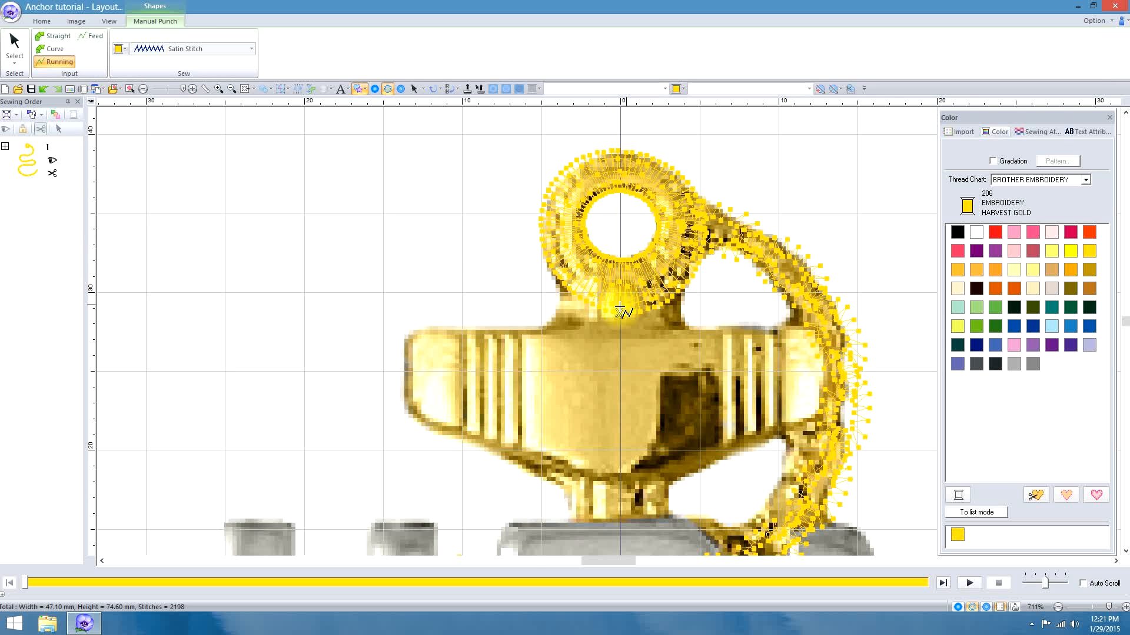
left_click(619, 314)
left_click(605, 343)
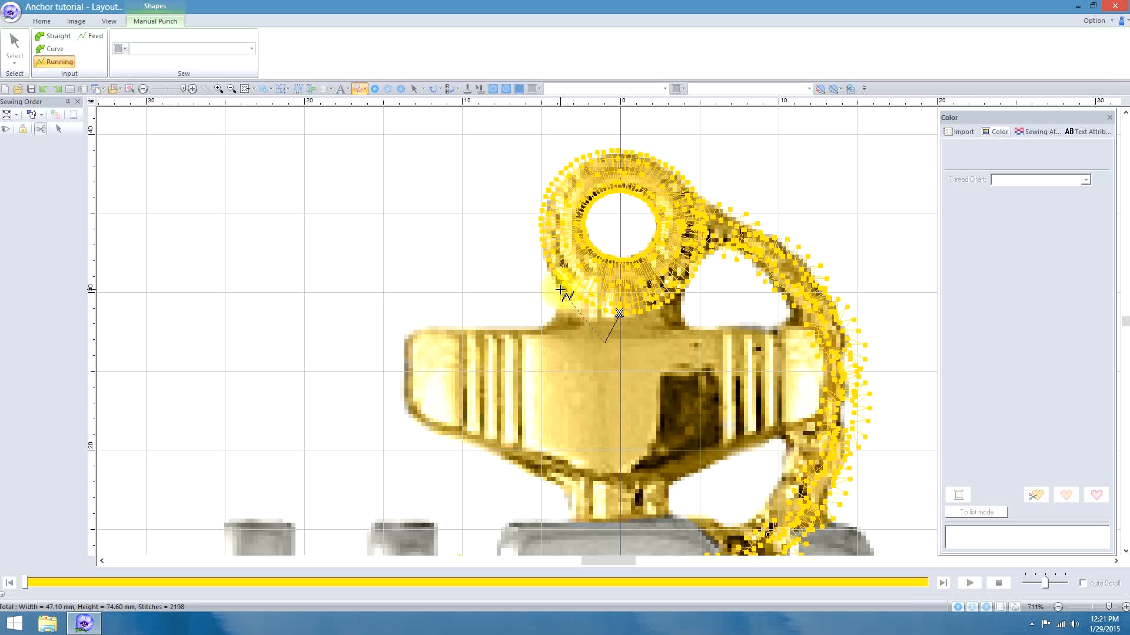
left_click(560, 289)
double_click(560, 289)
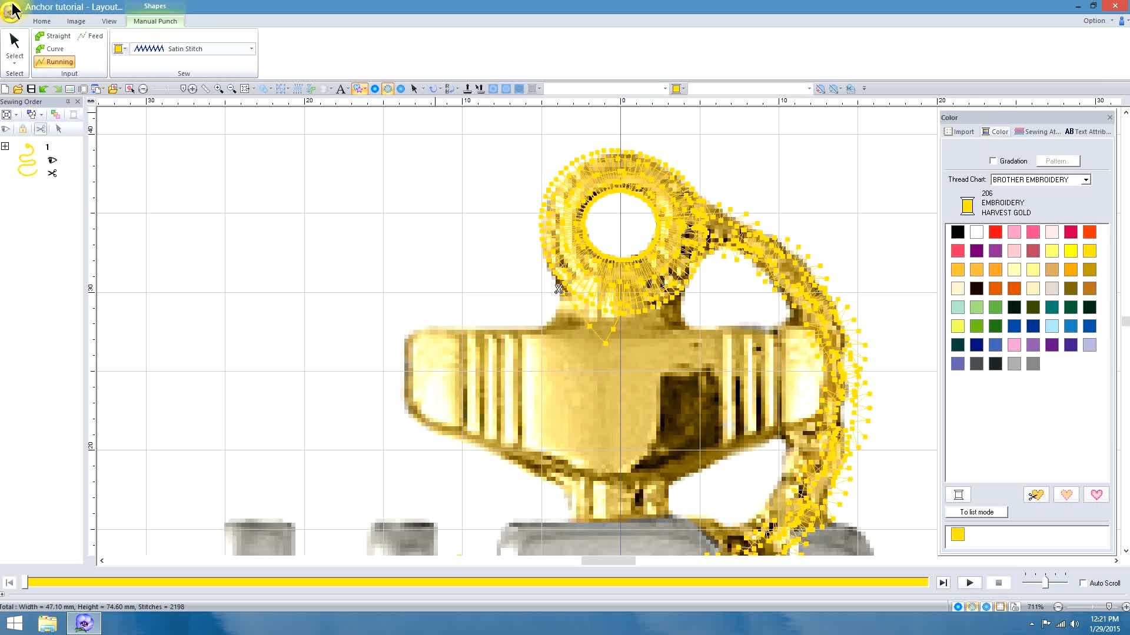
left_click(42, 21)
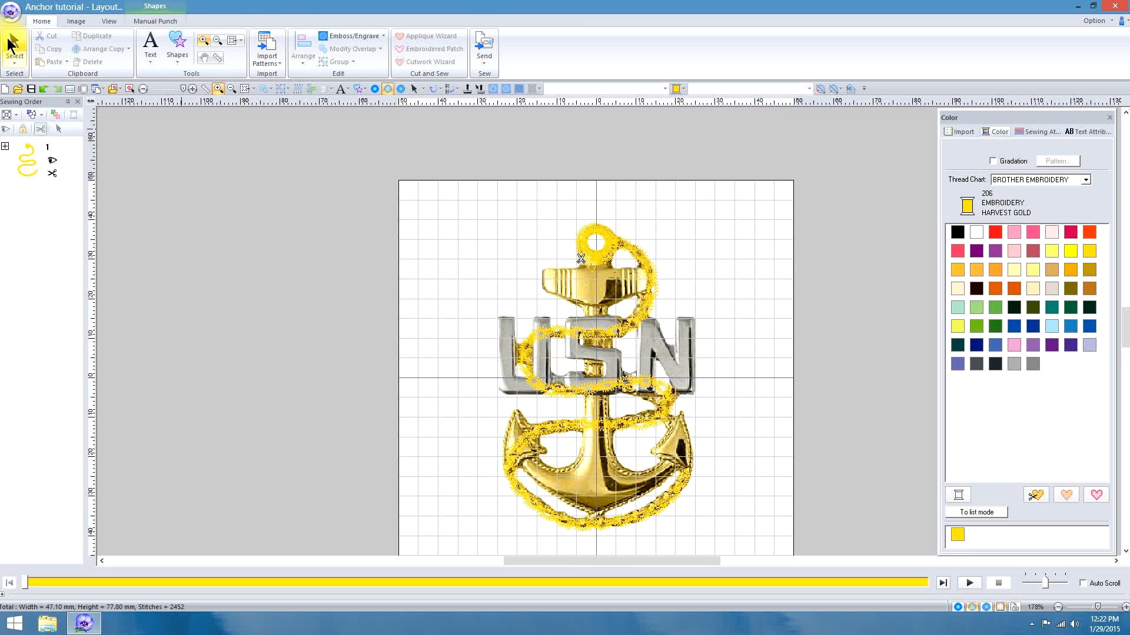
left_click(14, 45)
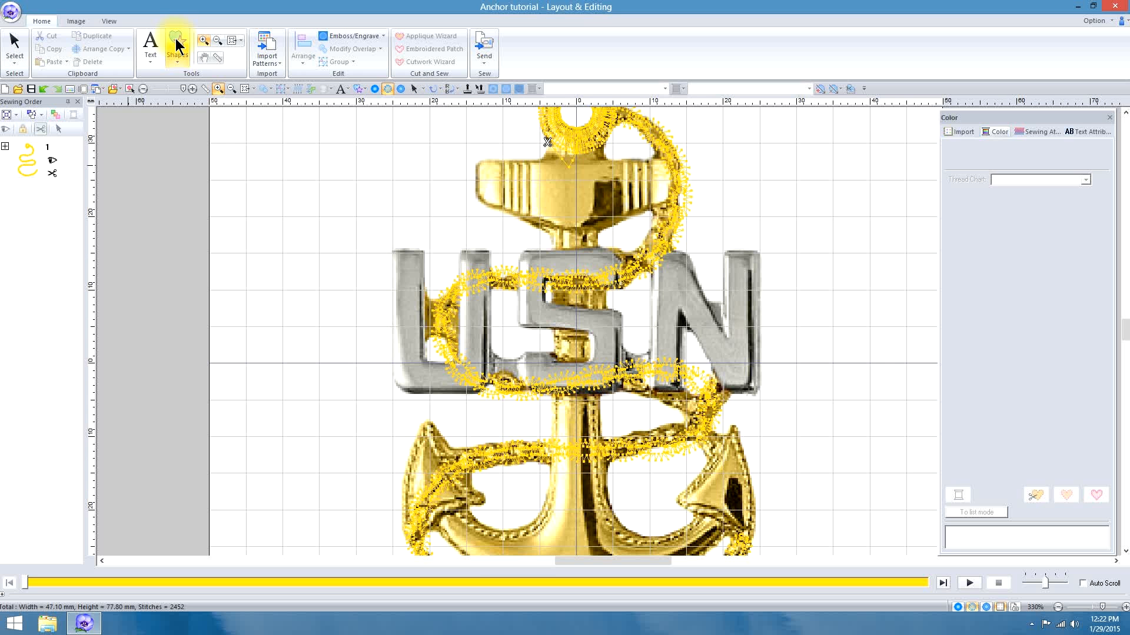
- Start a closed straight-line outline at the last running stitch's end and trace the crossbar's left half down to the shank
left_click(177, 46)
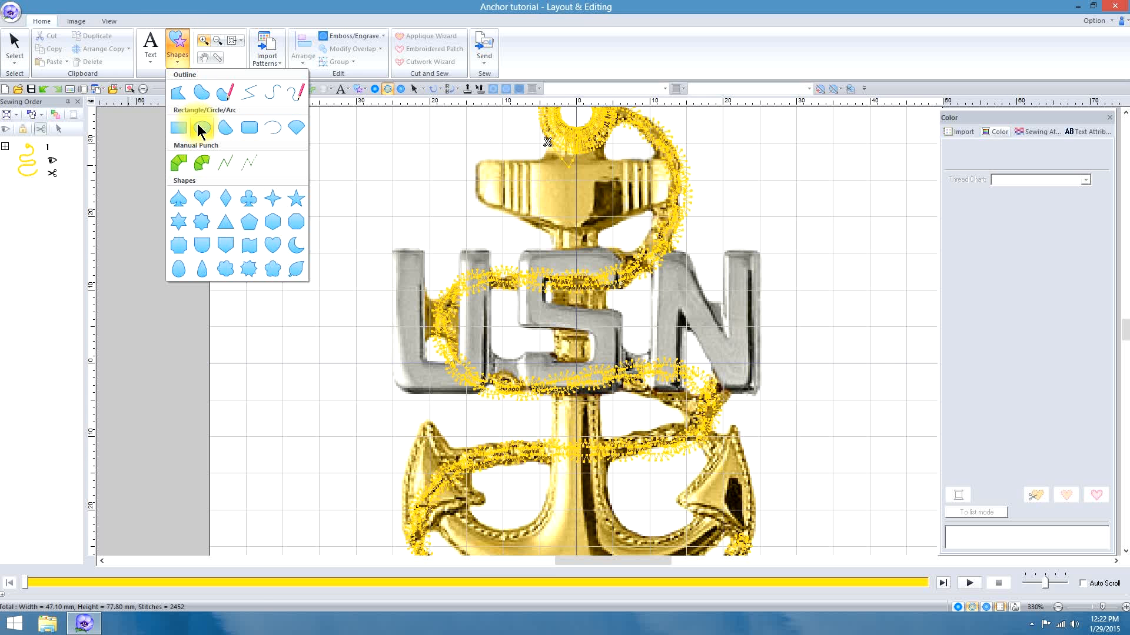
left_click(178, 94)
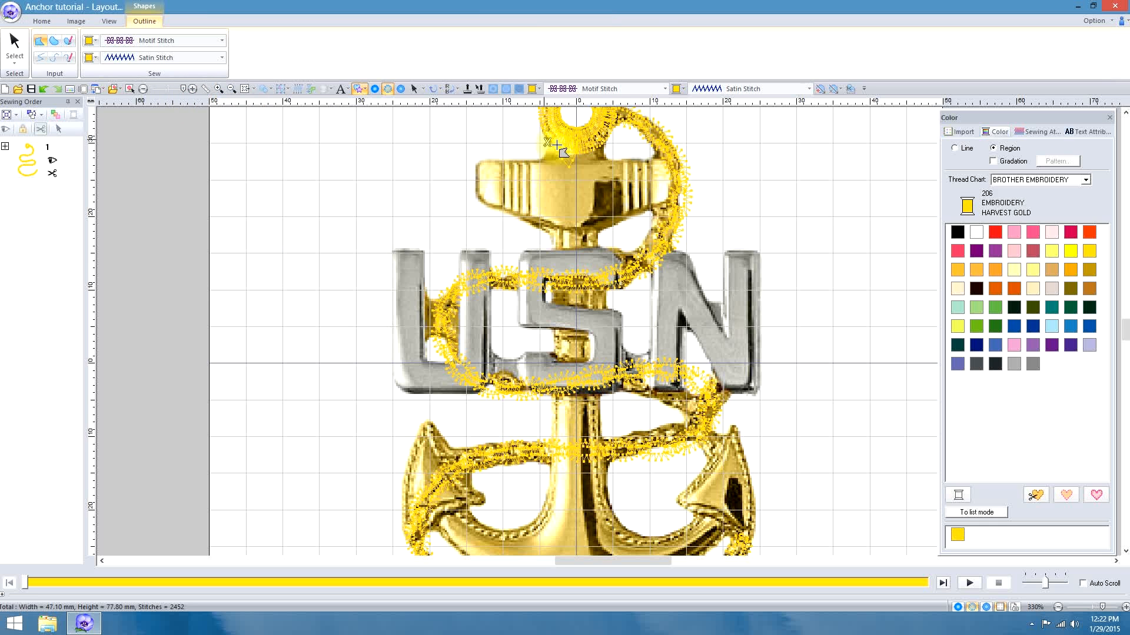
left_click(547, 142)
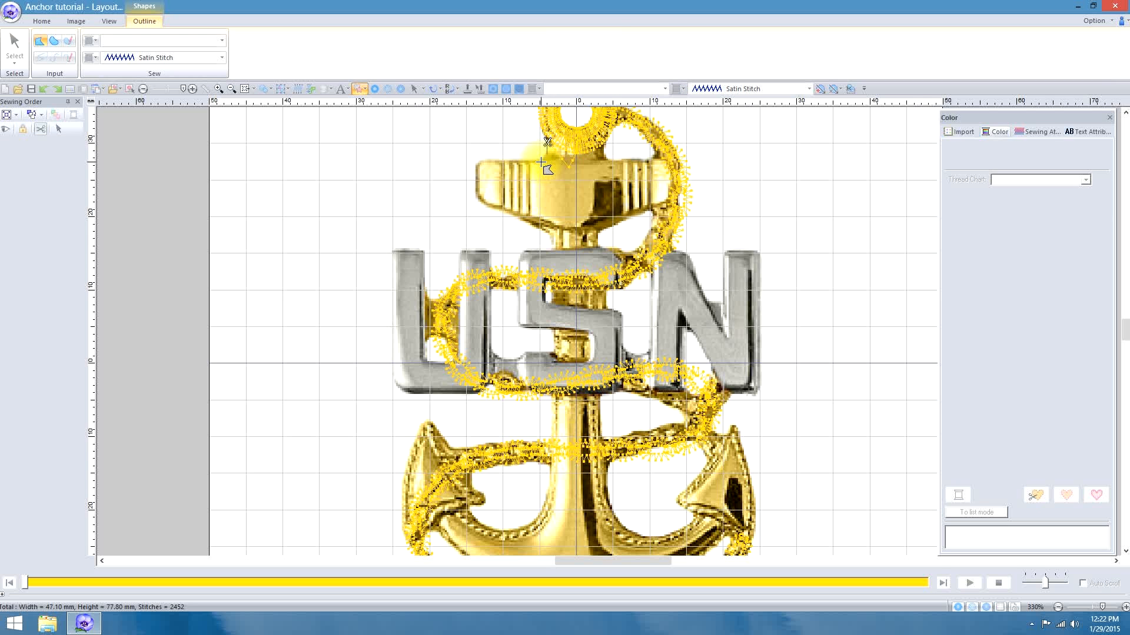
left_click(539, 159)
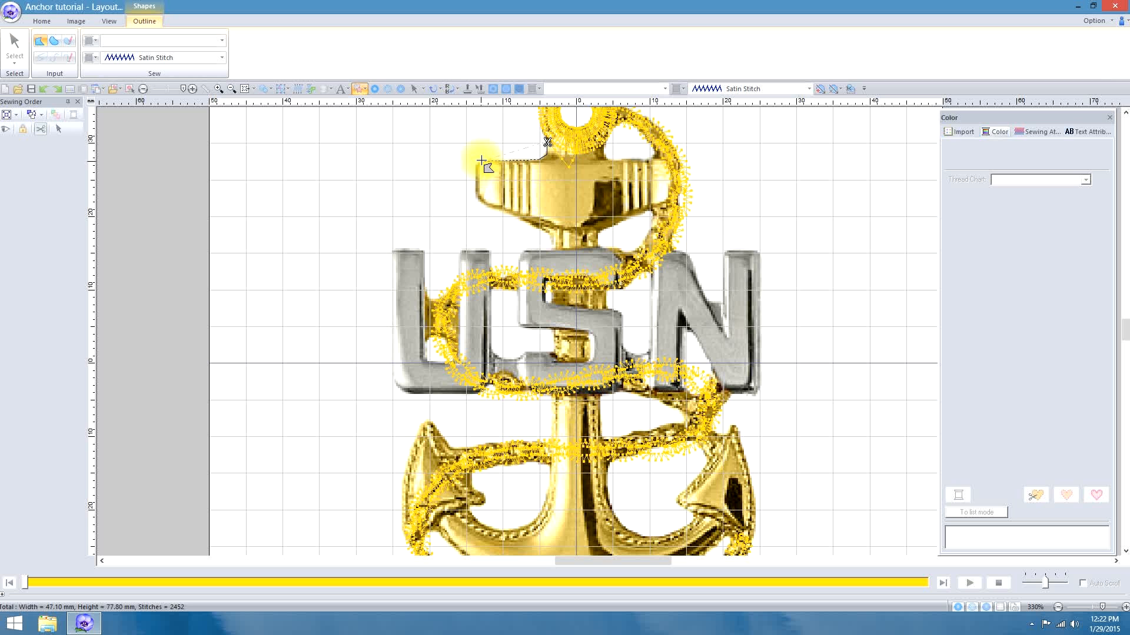
left_click(479, 160)
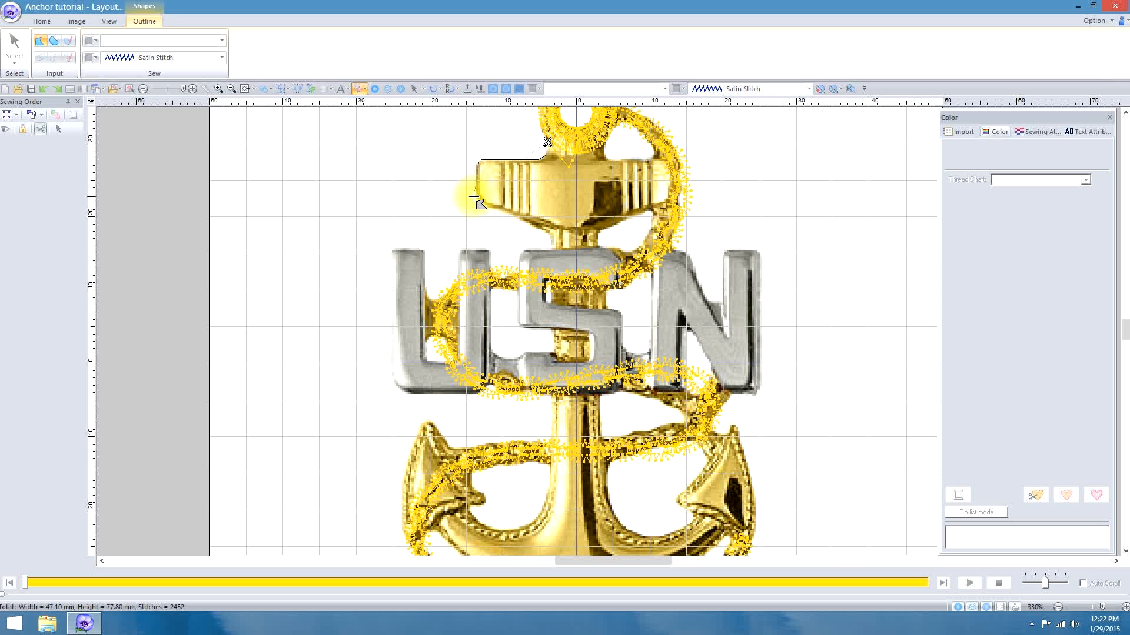
left_click(476, 197)
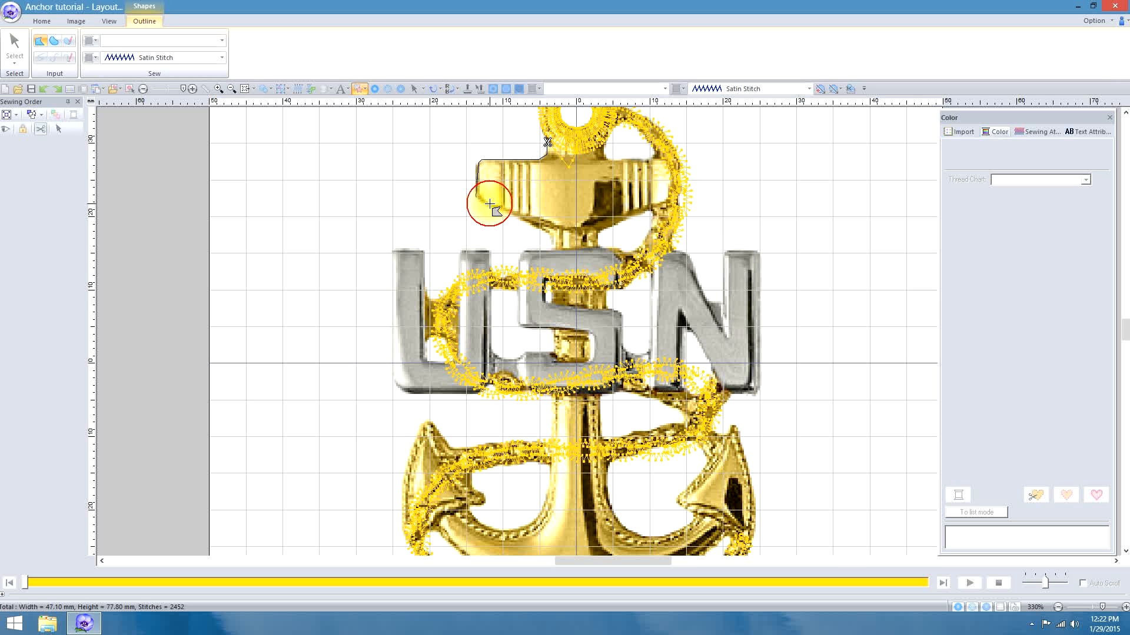
left_click(552, 234)
left_click(554, 239)
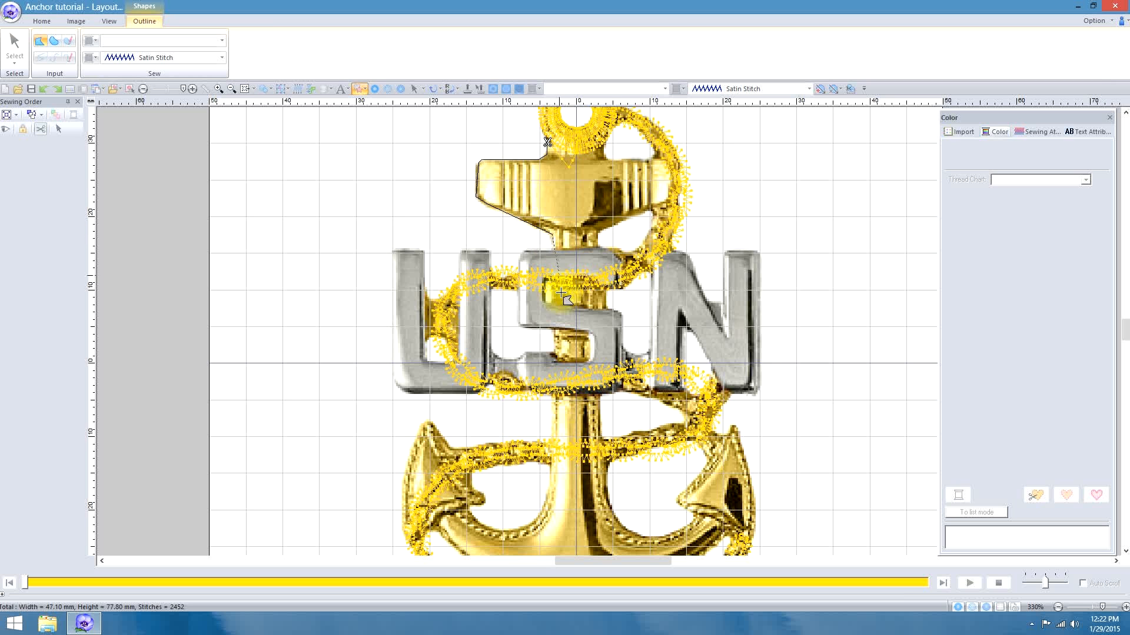
- Continue the outline down the shank's left edge, curve into the arm, and cross through a low center point to the right arm
left_click(554, 470)
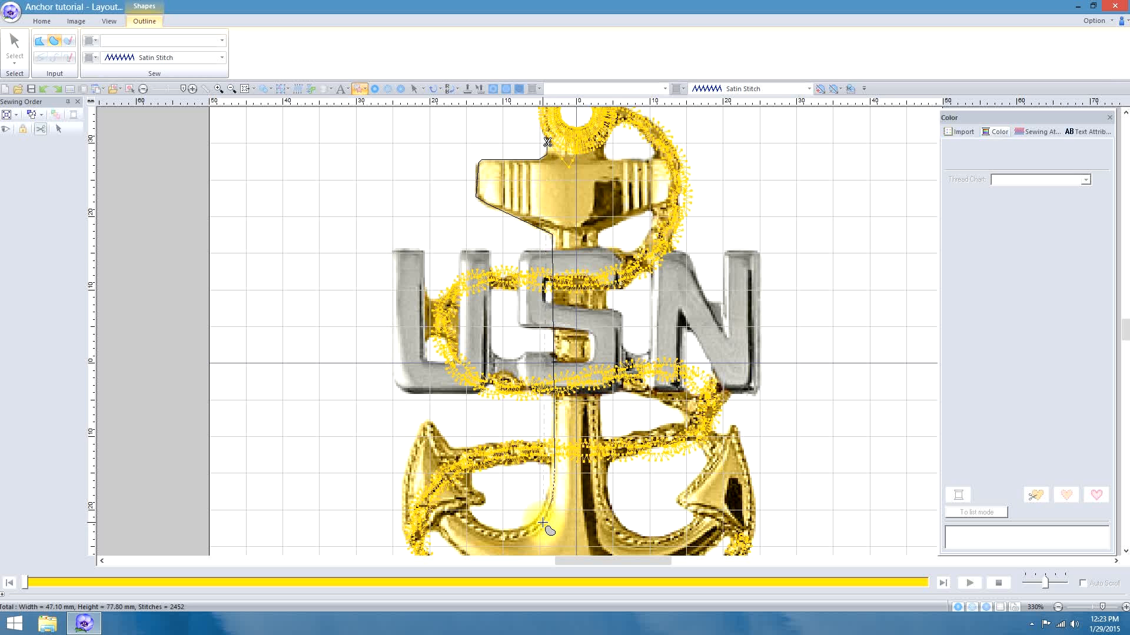
left_click(540, 523)
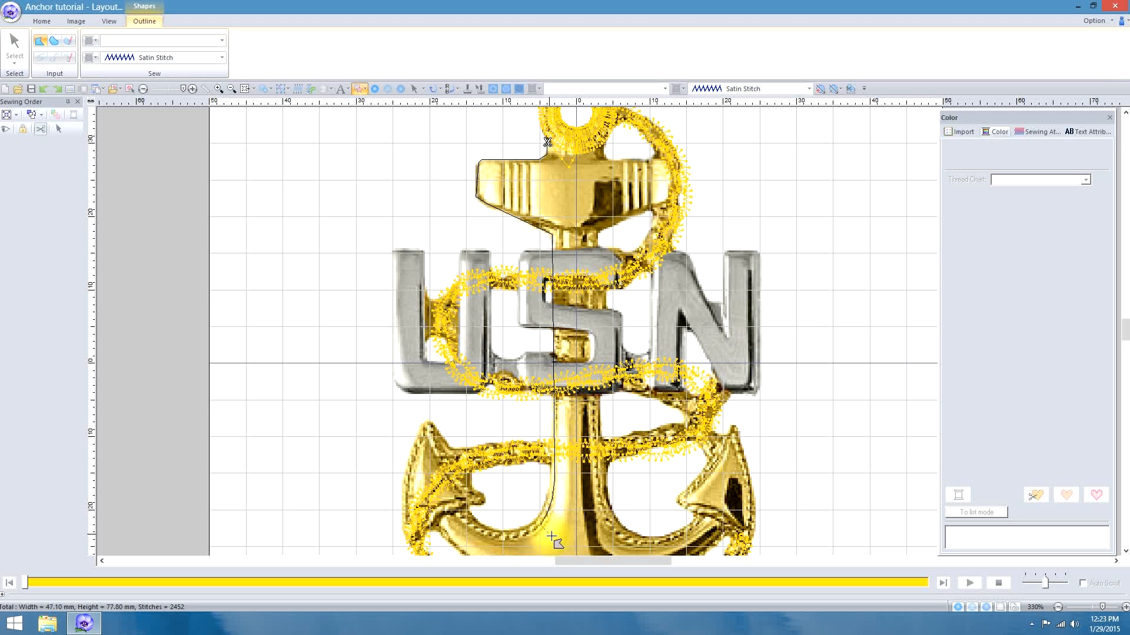
scroll(572, 519, "down", 3)
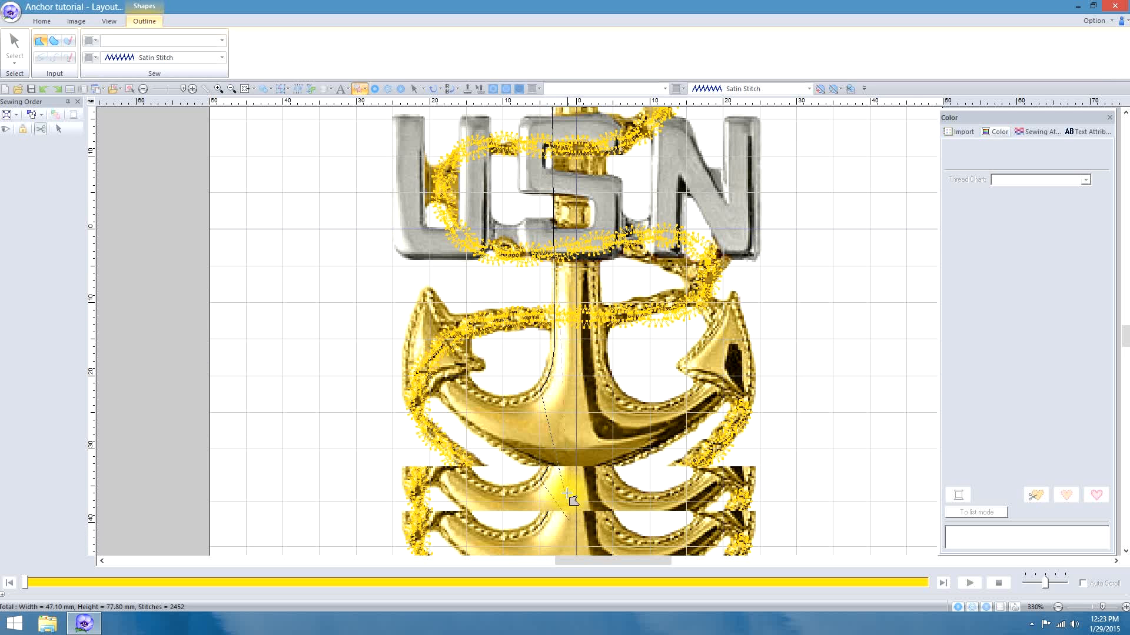
left_click(569, 418)
left_click(615, 383)
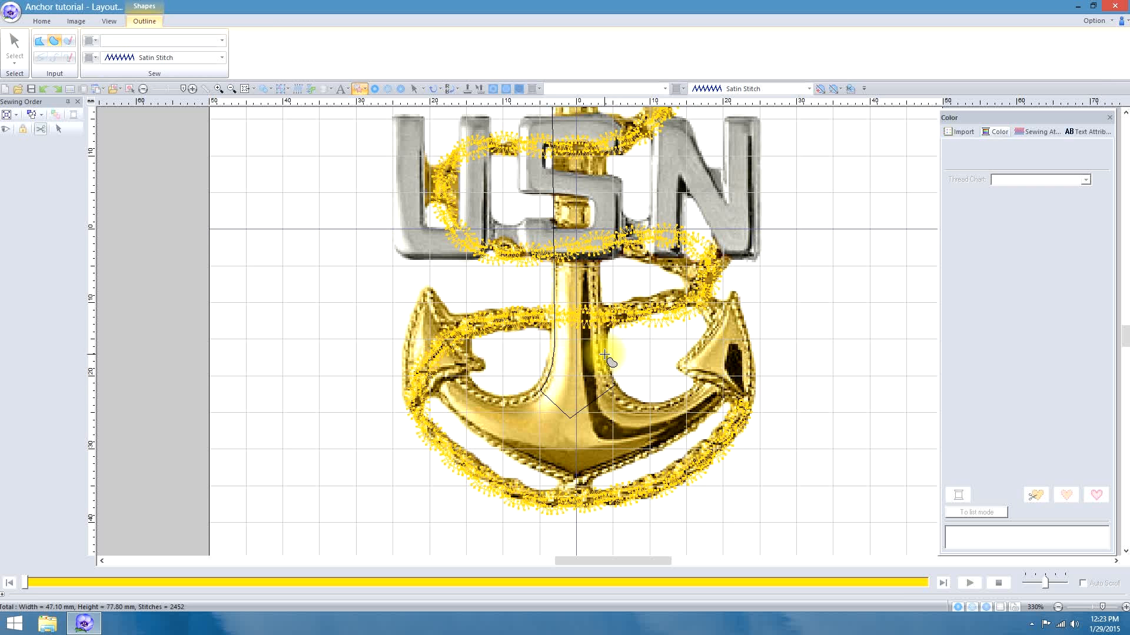
- Continue the outline with straight segments up the shank's right edge and around the right end of the crossbar
key("z")
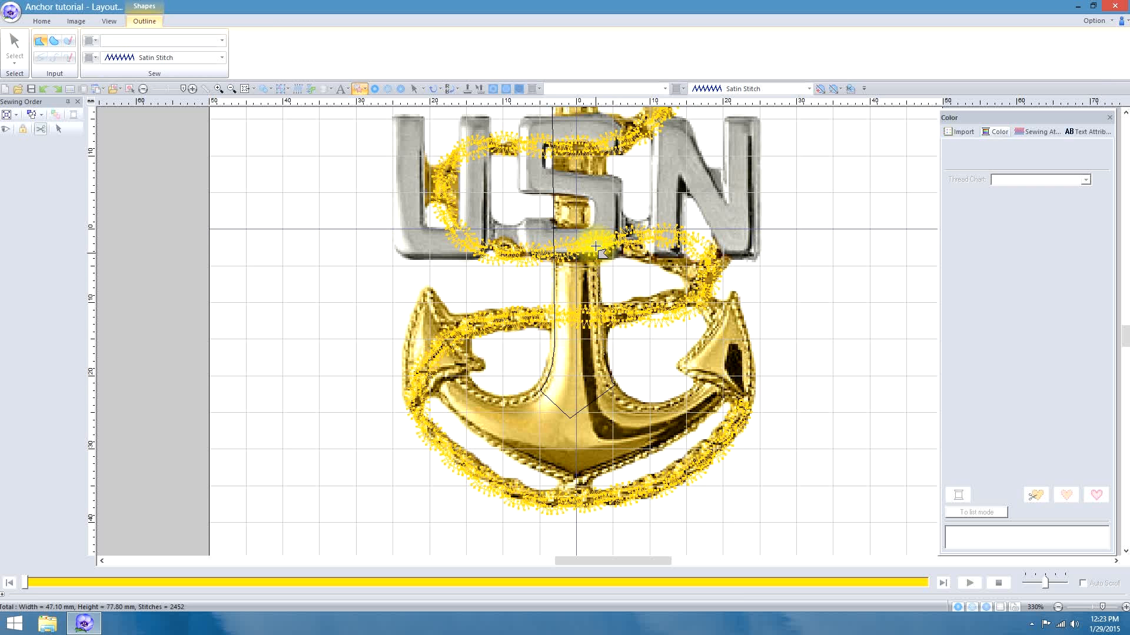
scroll(595, 163, "up", 1)
scroll(595, 207, "up", 2)
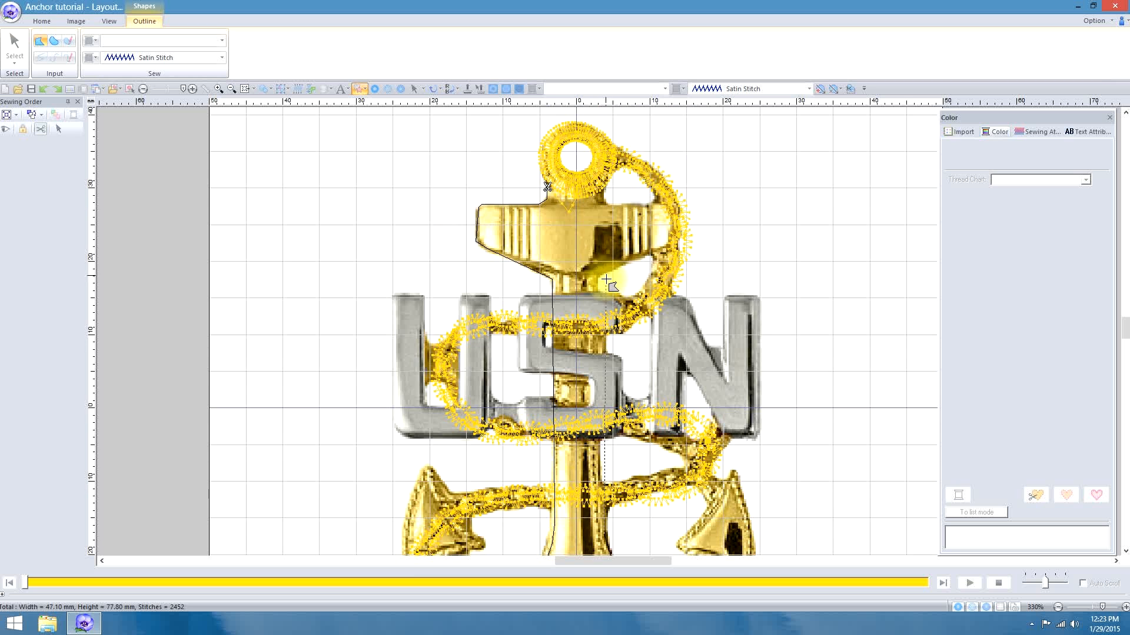
left_click(597, 276)
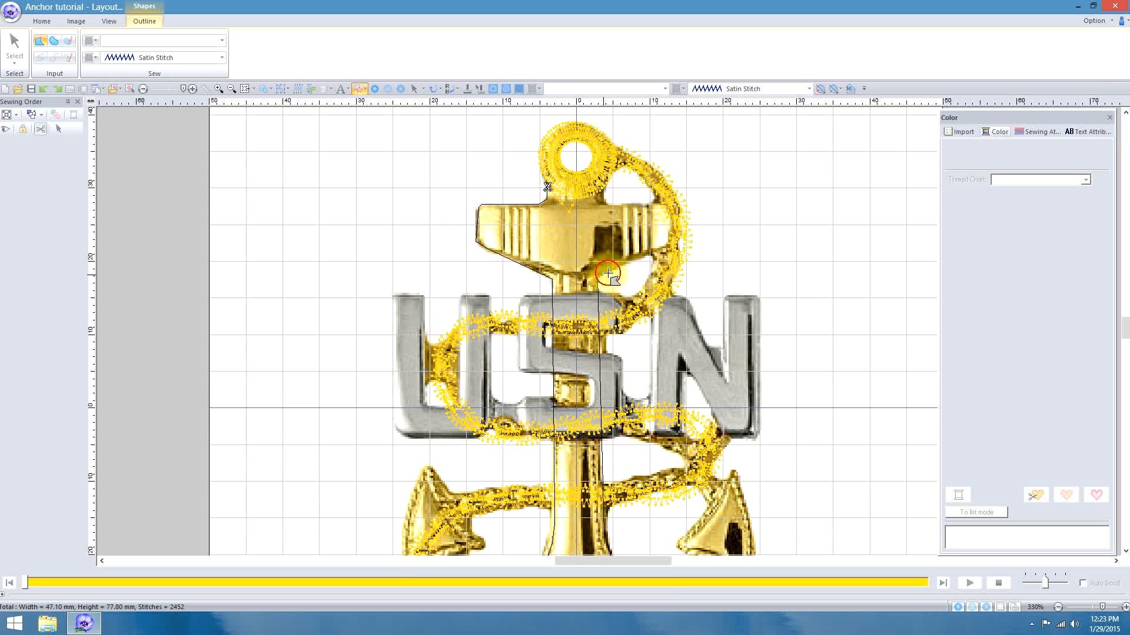
left_click(673, 244)
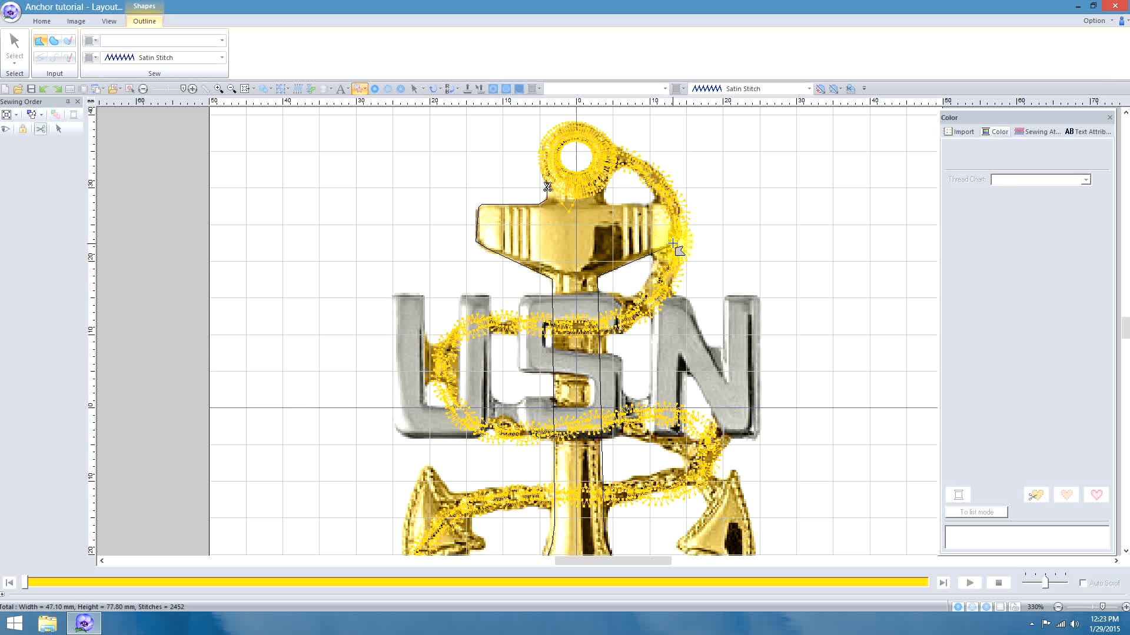
left_click(667, 204)
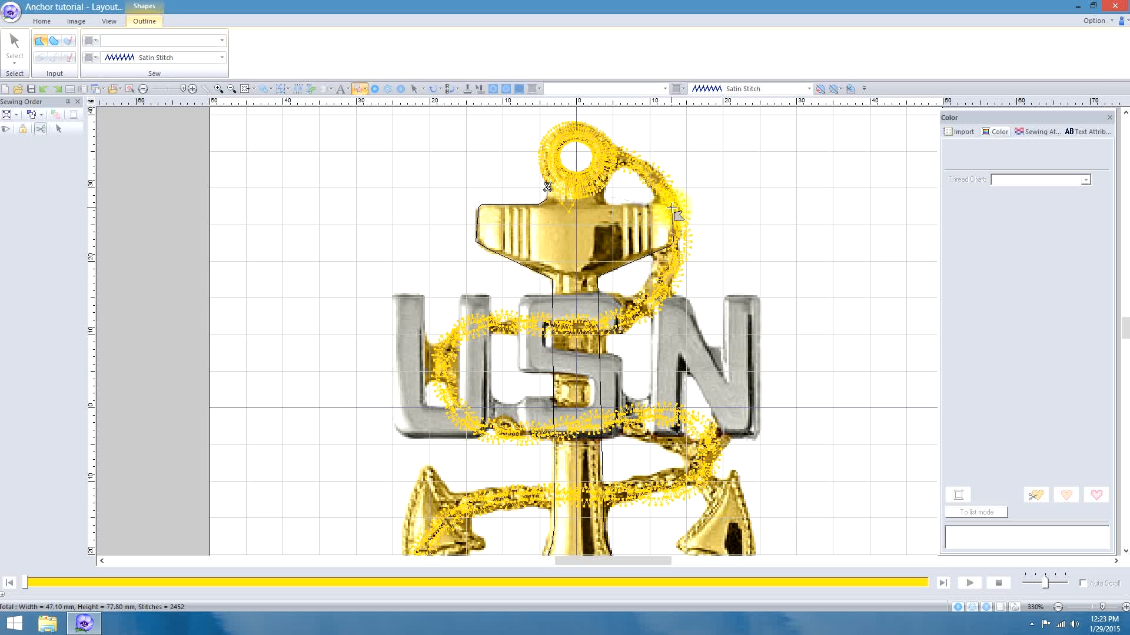
- Trace the crossbar's top edge beneath the ring and close the shank and crossbar outline at its starting point
left_click(602, 193)
left_click(591, 197)
left_click(568, 198)
left_click(555, 195)
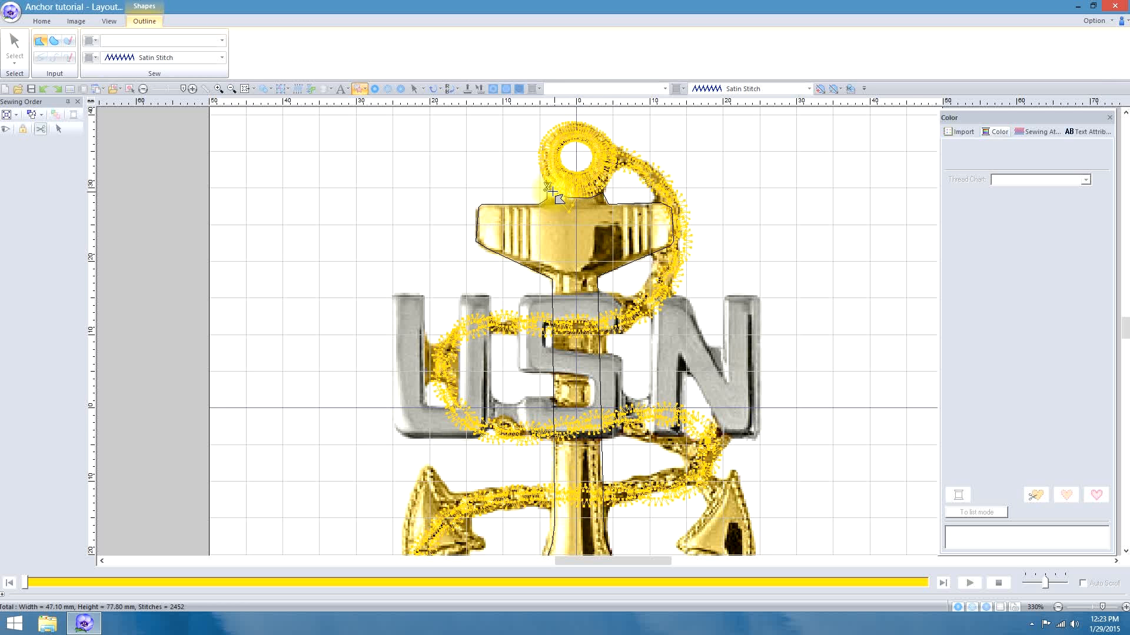
left_click(550, 188)
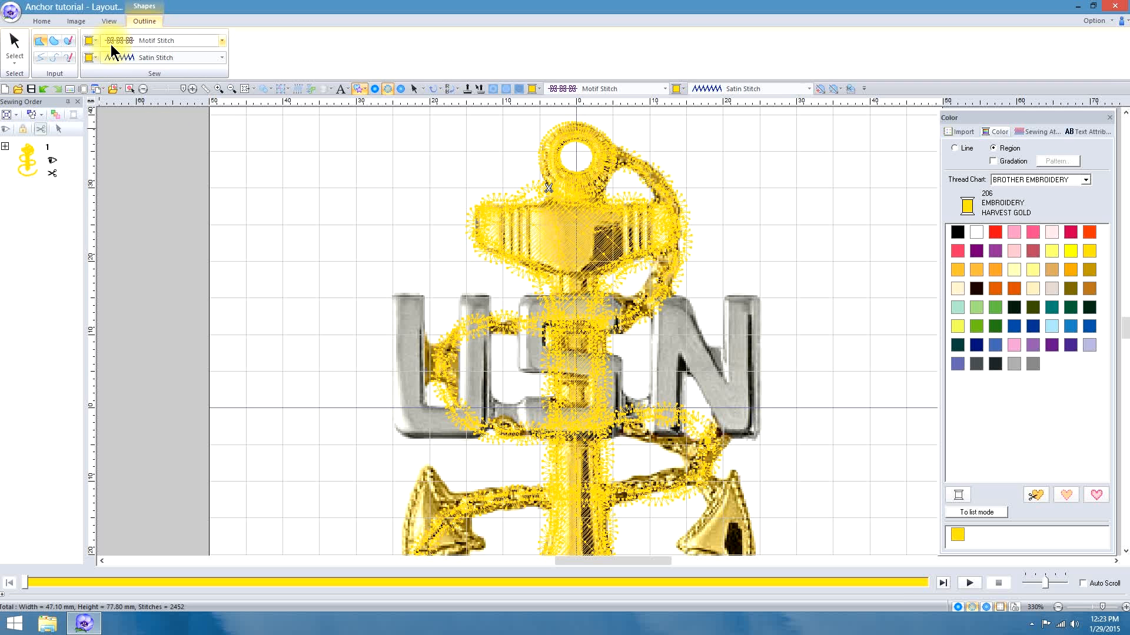
- Set the outline's line sew type to Not Sewn
left_click(221, 41)
left_click(178, 54)
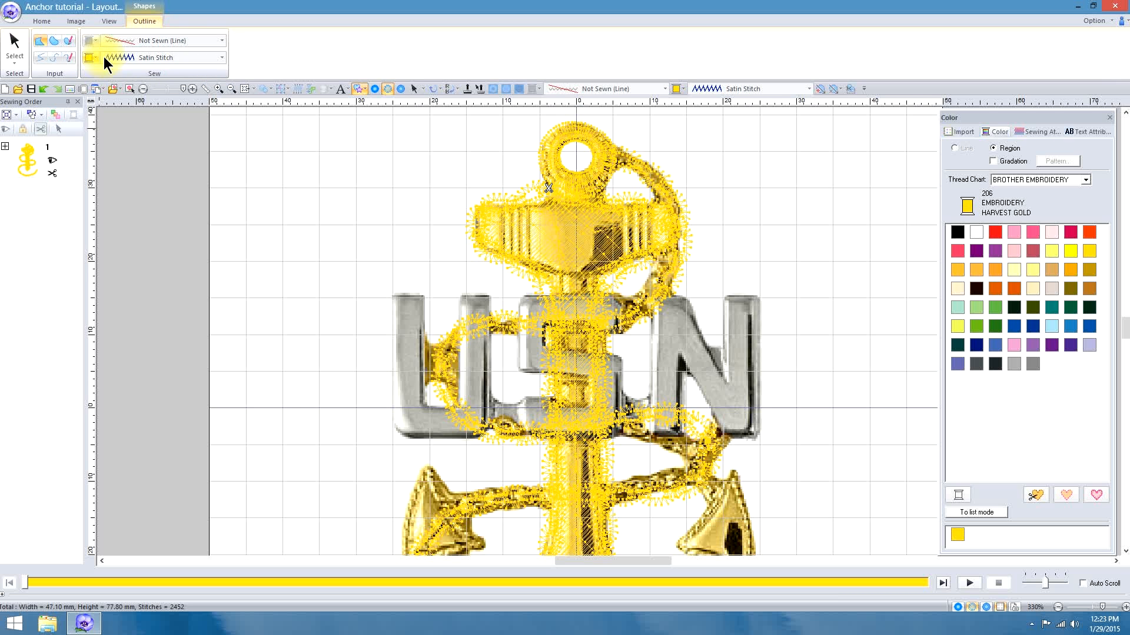
- Rotate the stitch direction of the shank and crossbar fill to horizontal and preview the design in realistic view
left_click(15, 47)
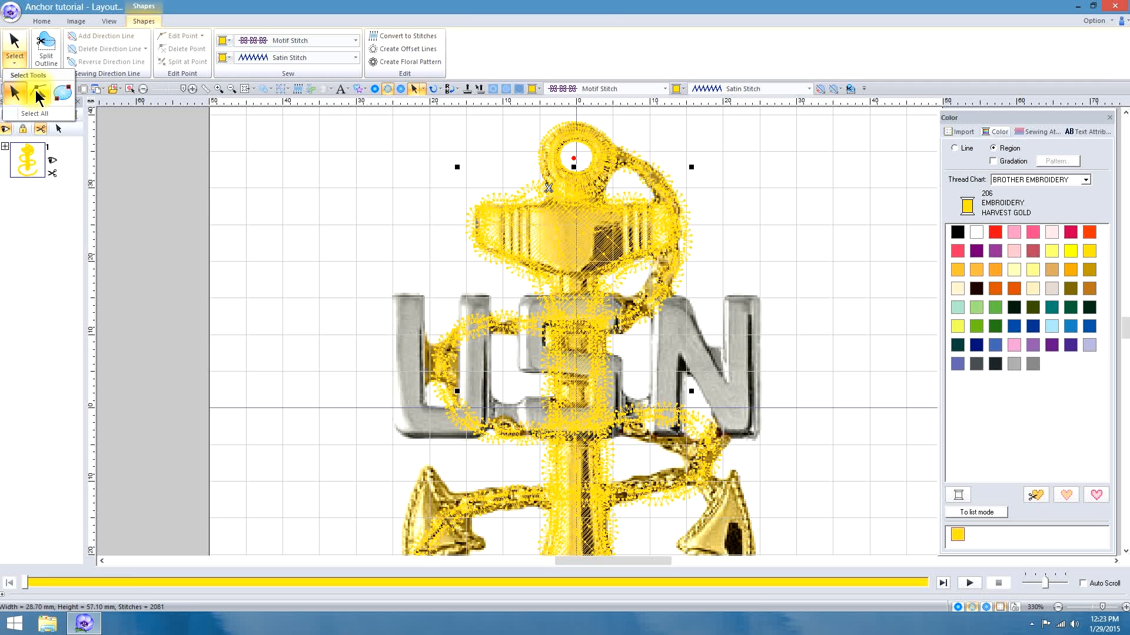
left_click(35, 90)
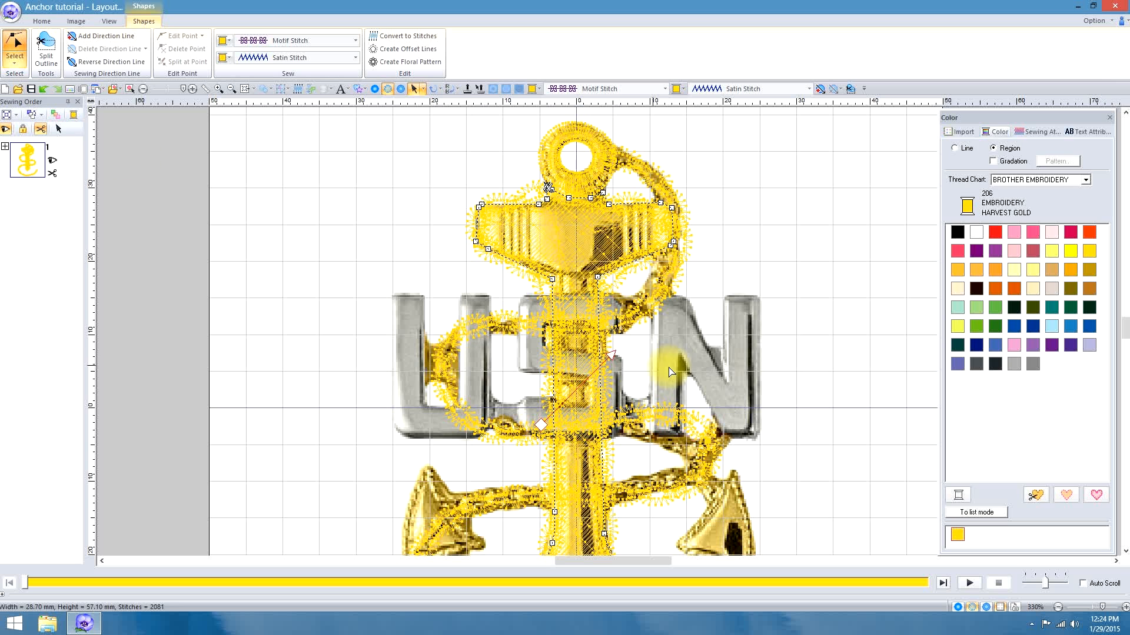
left_click_drag(612, 354, 641, 414)
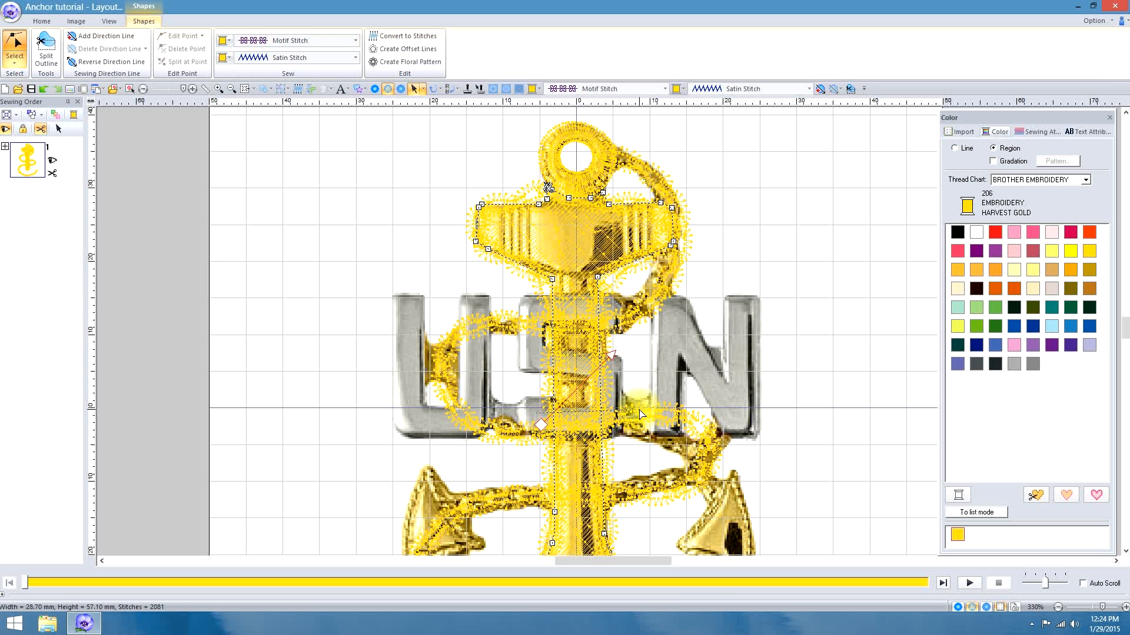
left_click(968, 586)
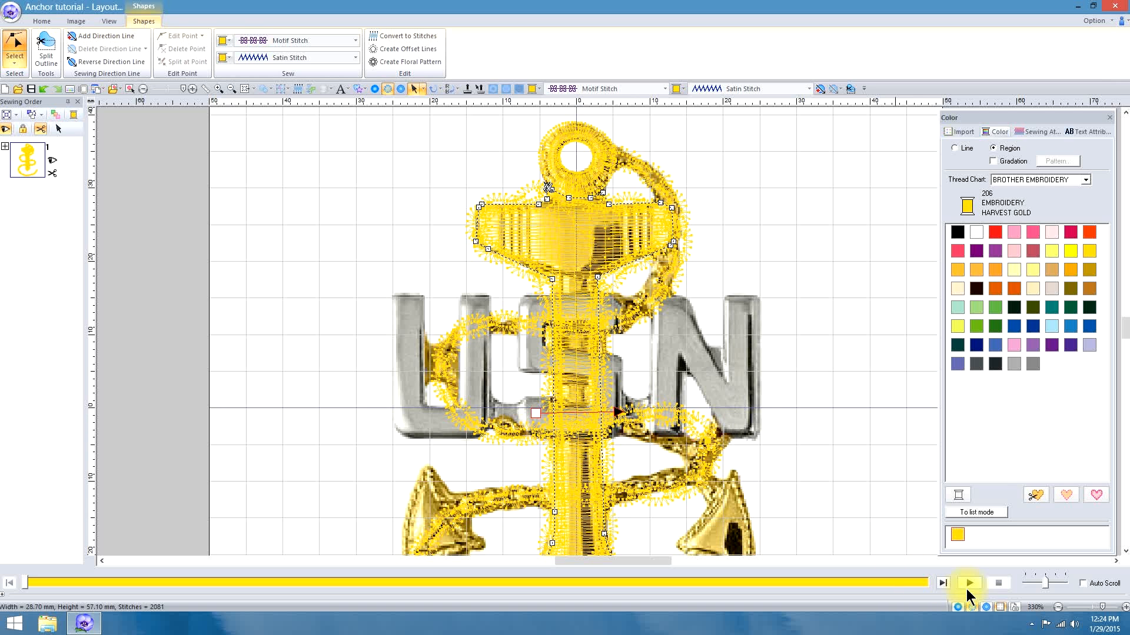
left_click(987, 608)
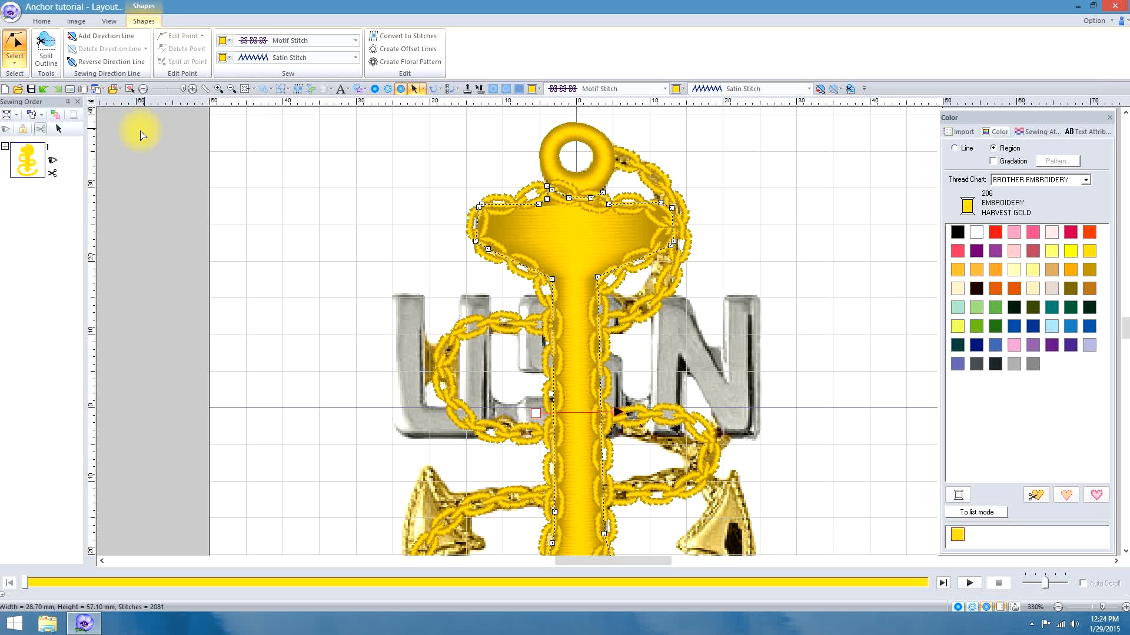
- Change the shank and crossbar outline's line sew type to Not Sewn, deselect the shape and return to stitch view
left_click(15, 47)
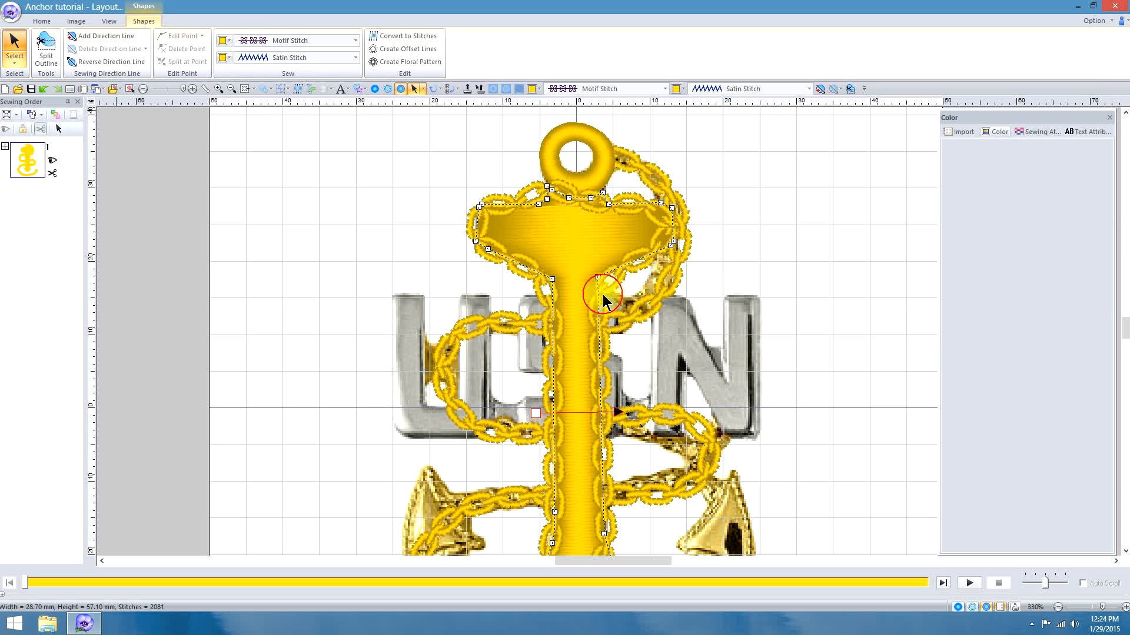
left_click(614, 258)
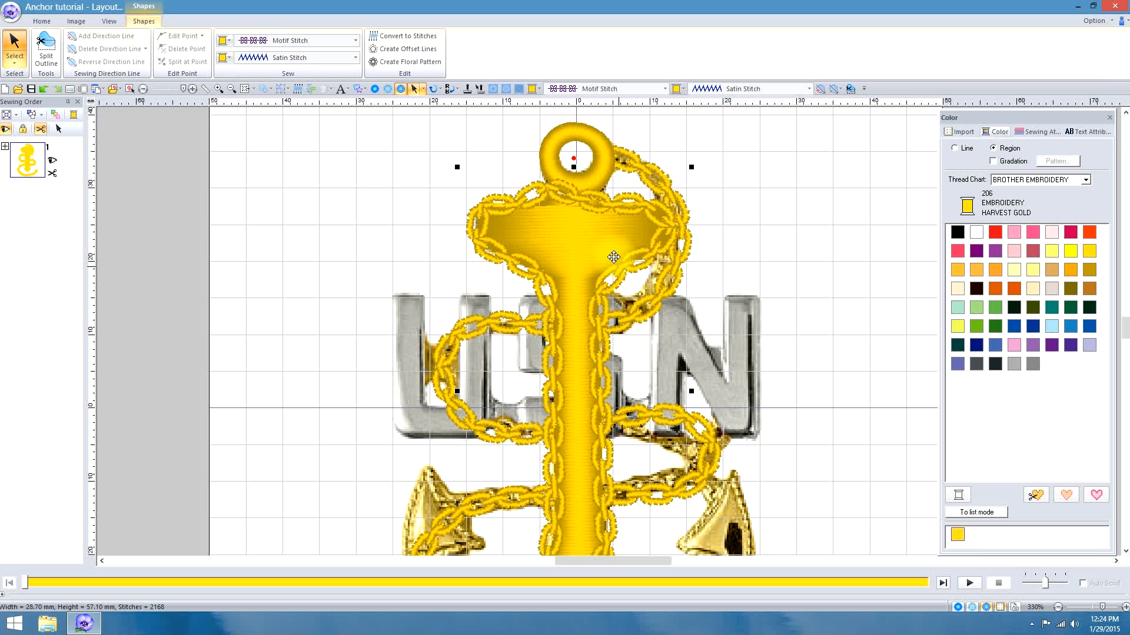
left_click(355, 40)
left_click(313, 54)
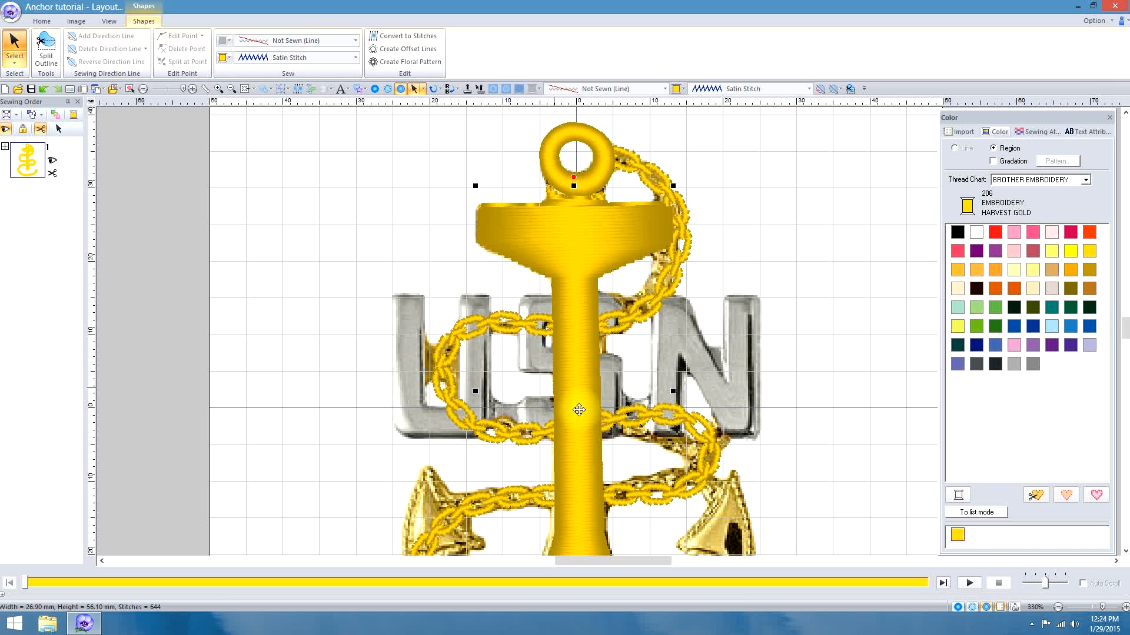
left_click(789, 389)
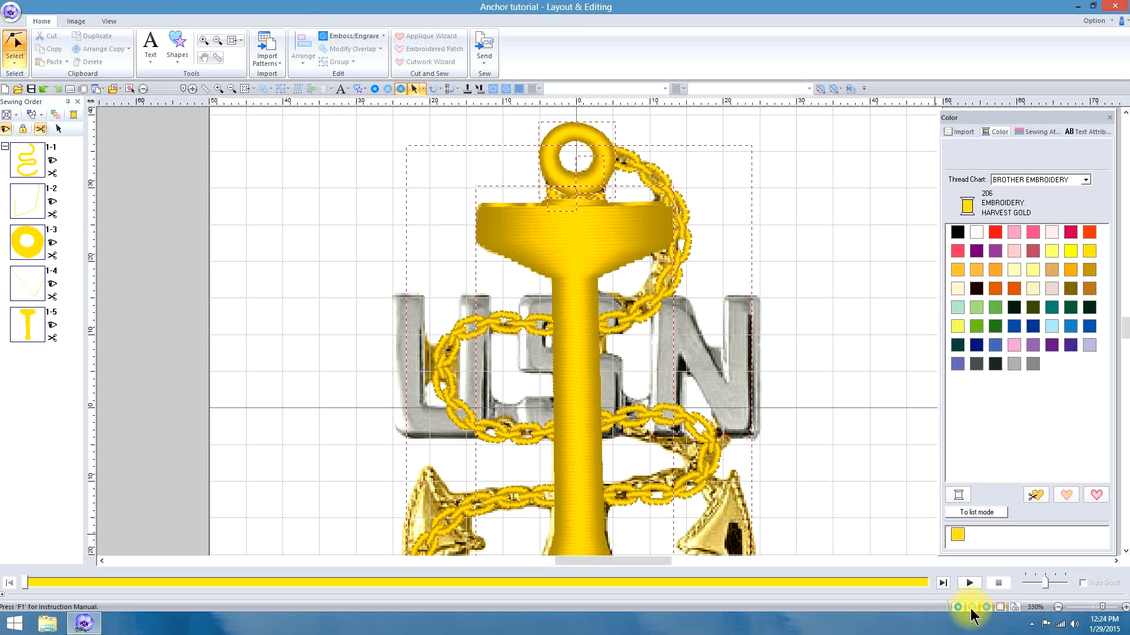
left_click(972, 607)
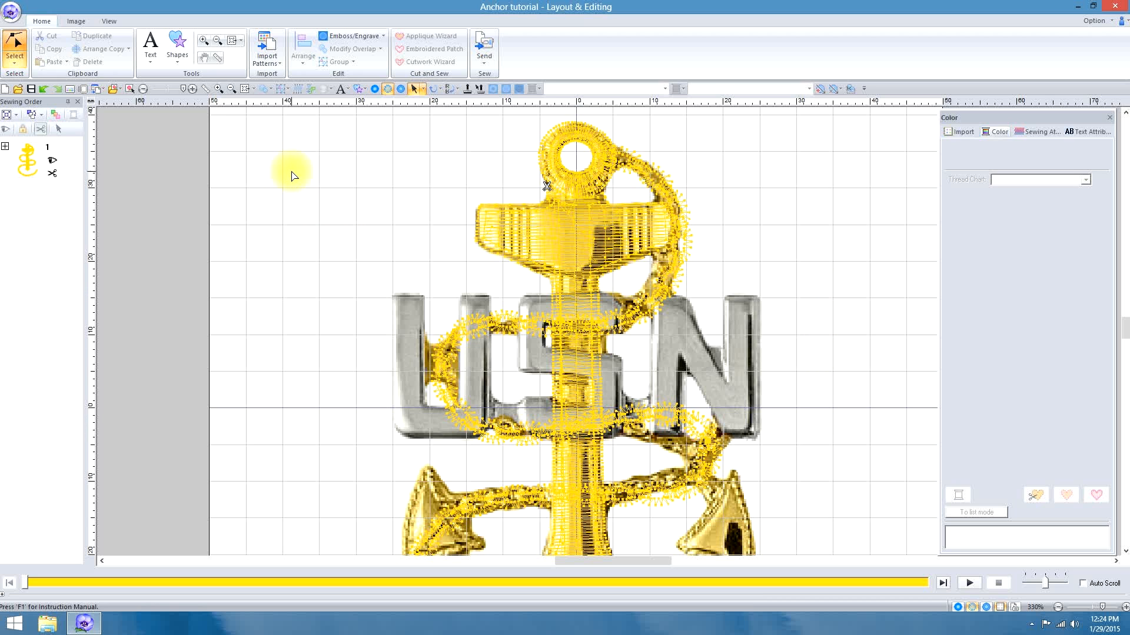
- Measure the crossbar's width from its left end to its right end
left_click(216, 57)
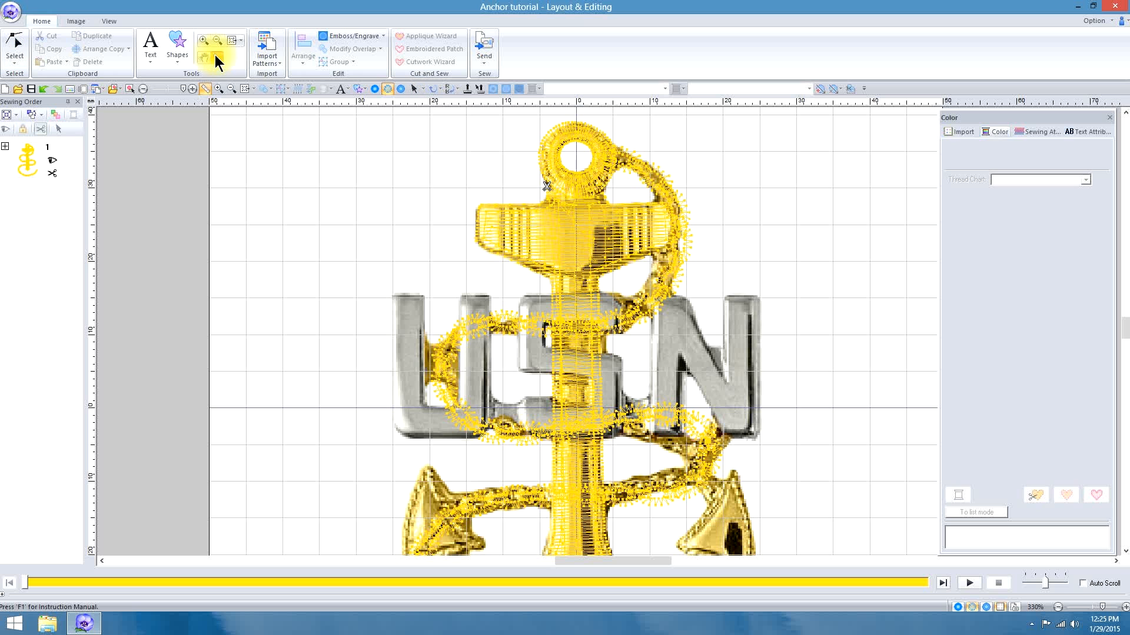
left_click_drag(481, 225, 670, 225)
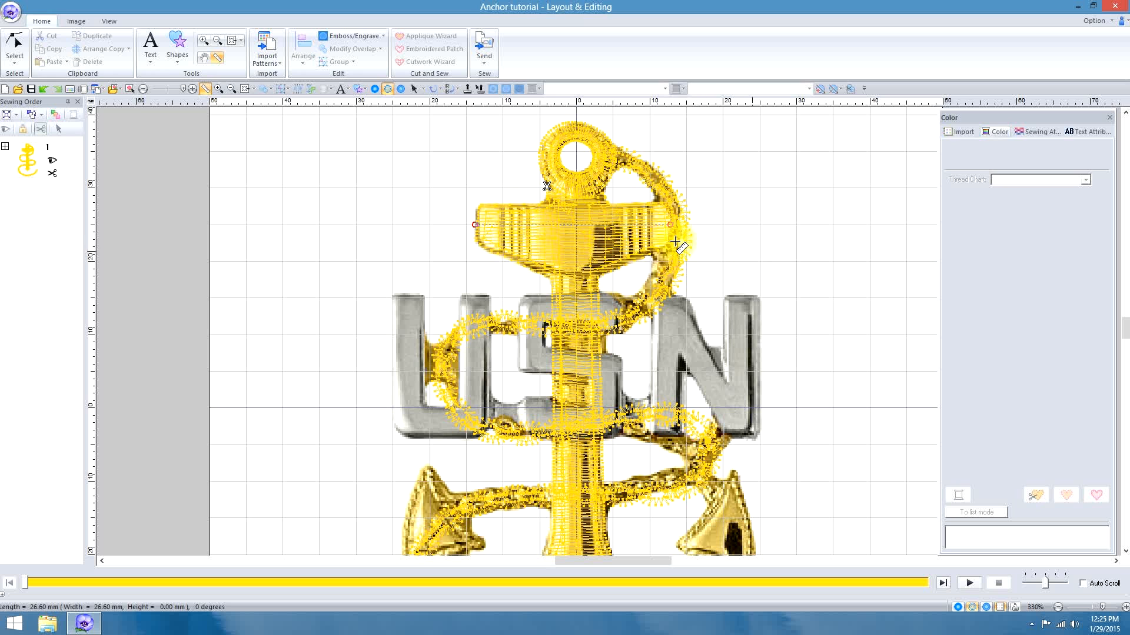
left_click(15, 59)
left_click(15, 93)
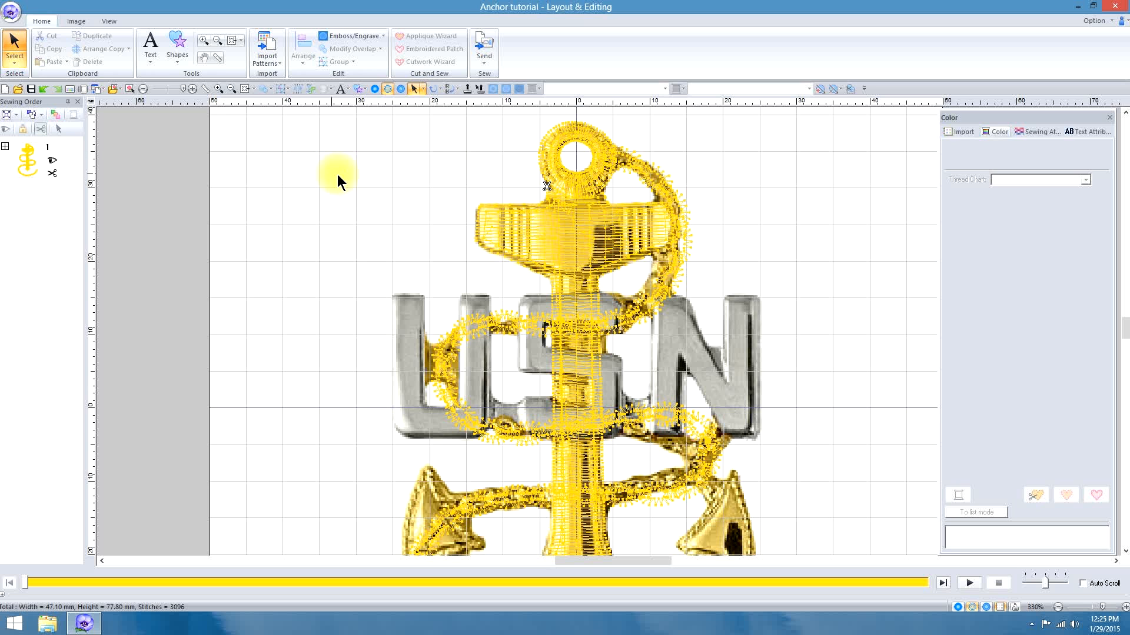
- Set up an open straight-line shape with Running Stitch as the line sew type and red as its thread color
left_click(175, 49)
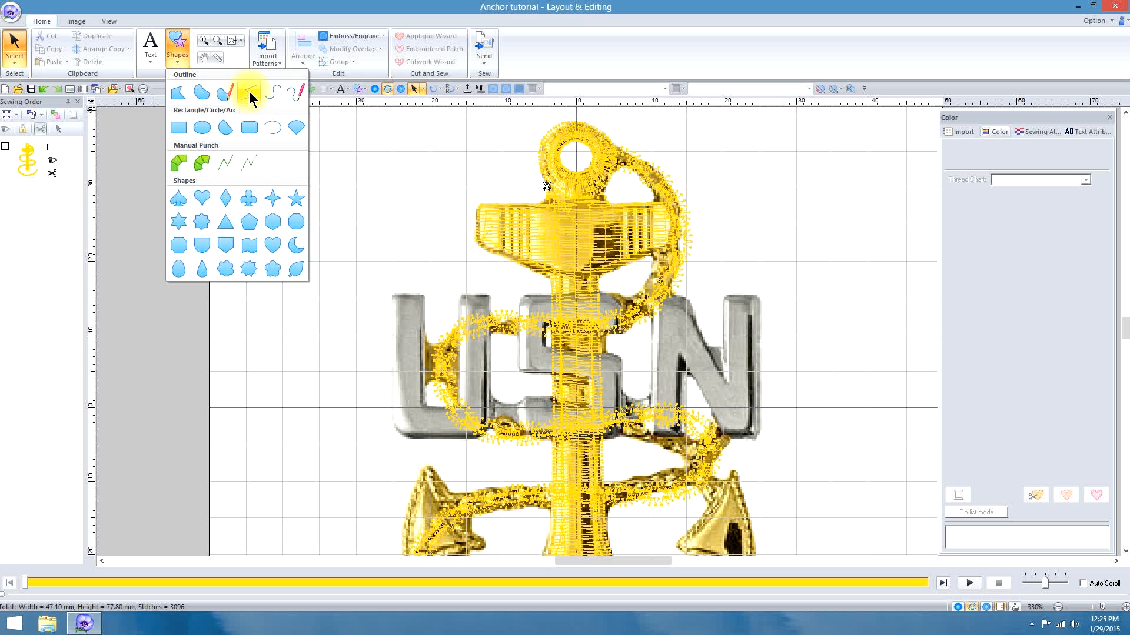
left_click(249, 90)
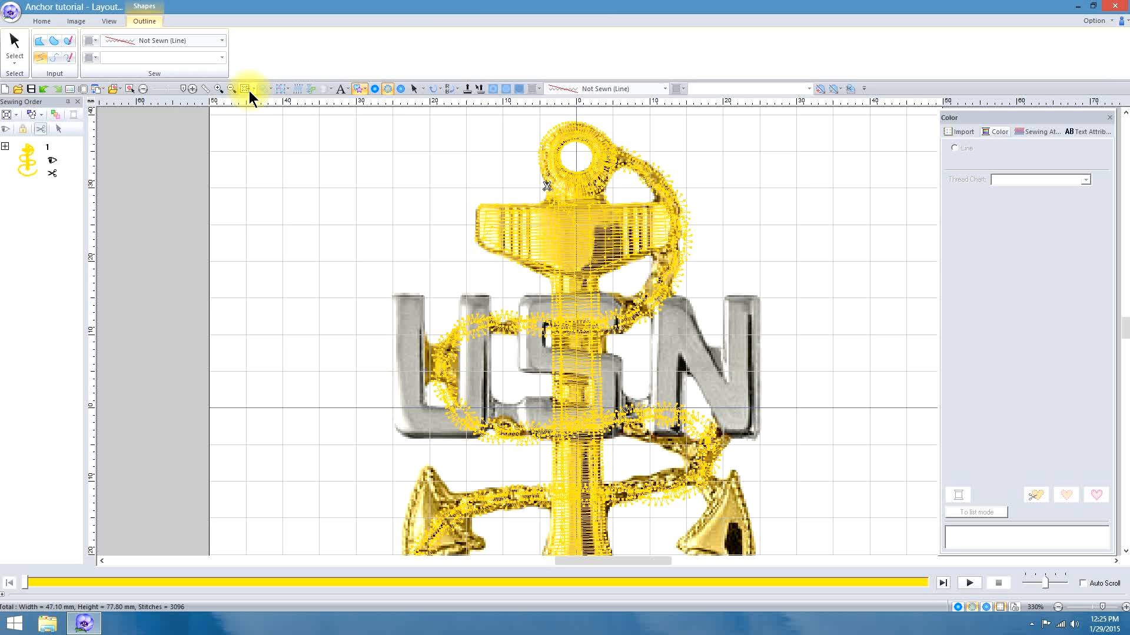
left_click(222, 42)
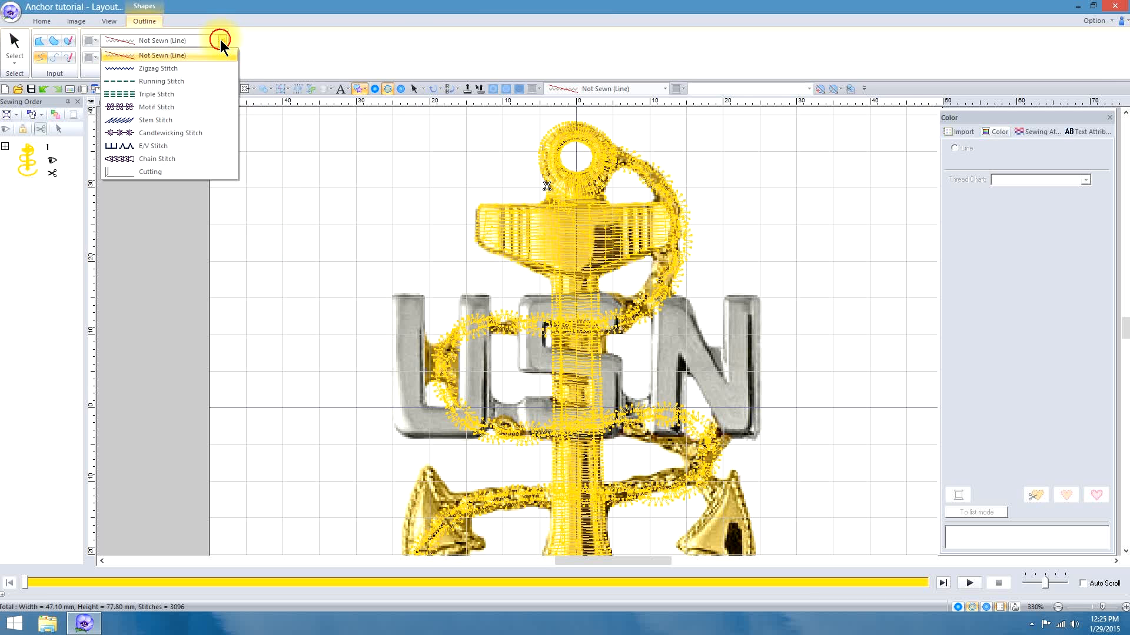
left_click(178, 79)
left_click(89, 42)
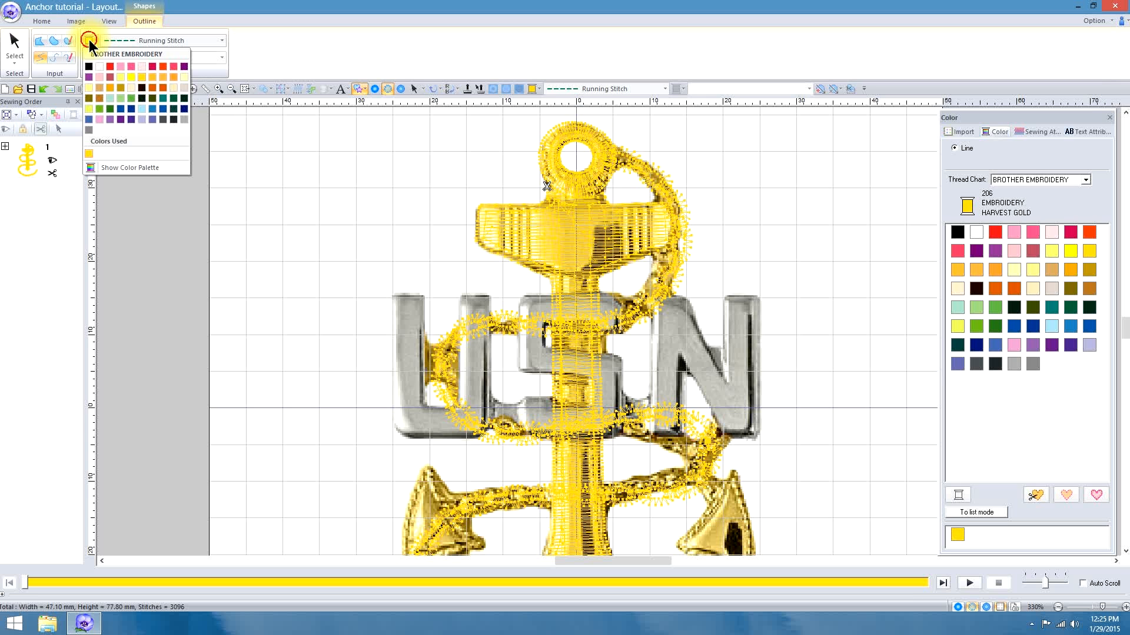
left_click(111, 66)
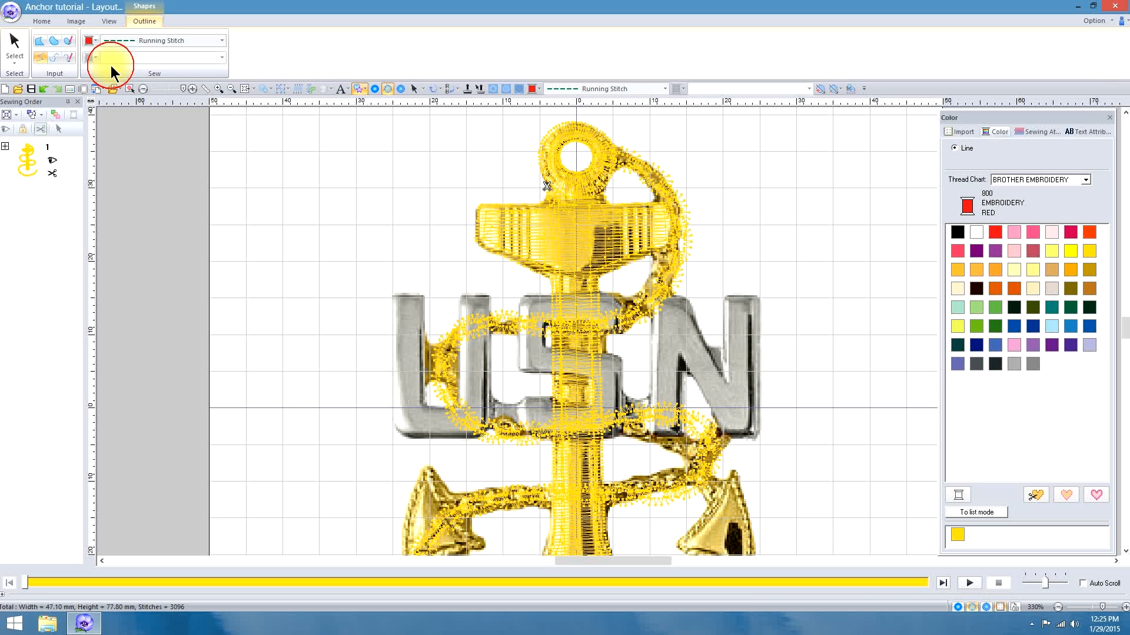
- Draw a vertical line about 10.4 mm long across the left part of the crossbar, from above its top edge to below it
left_click(503, 195)
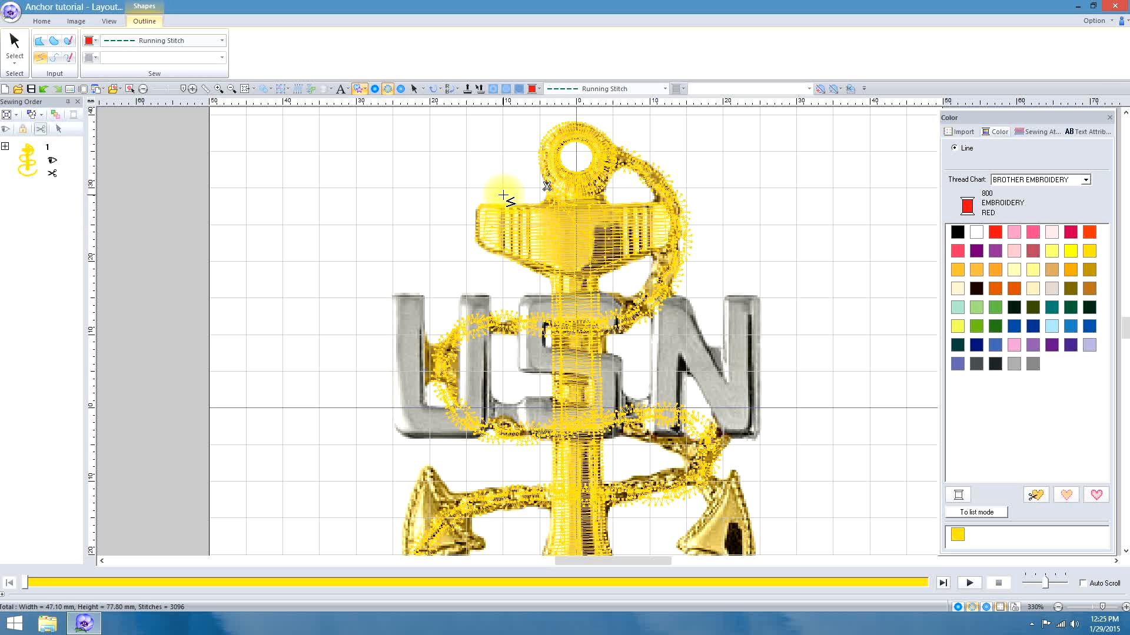
left_click(505, 270)
left_click(503, 270)
double_click(503, 281)
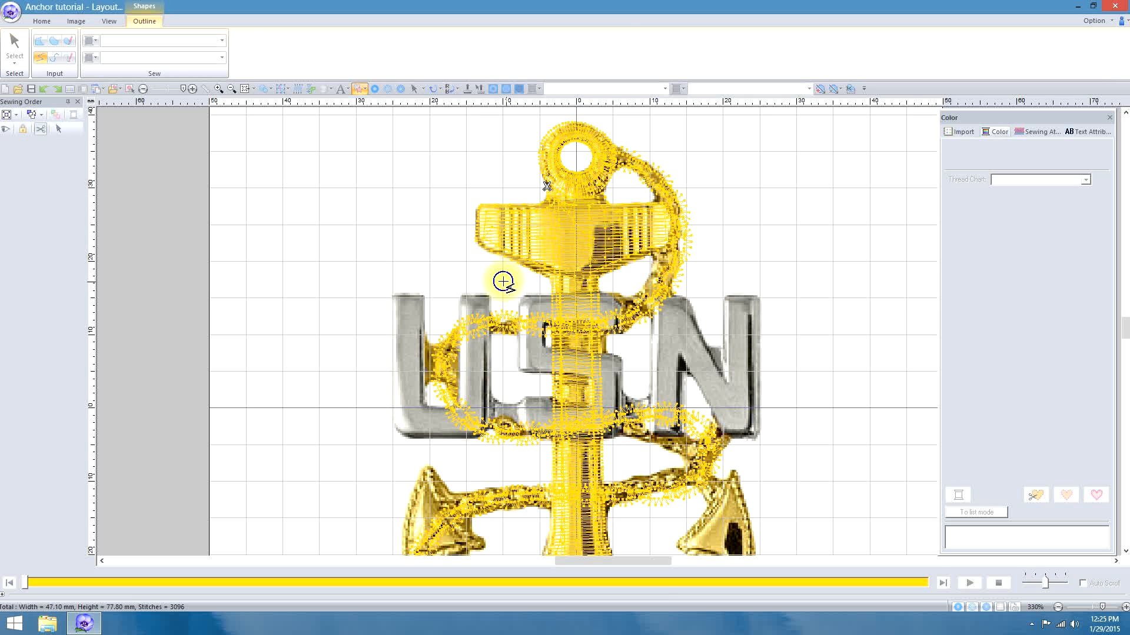
double_click(503, 274)
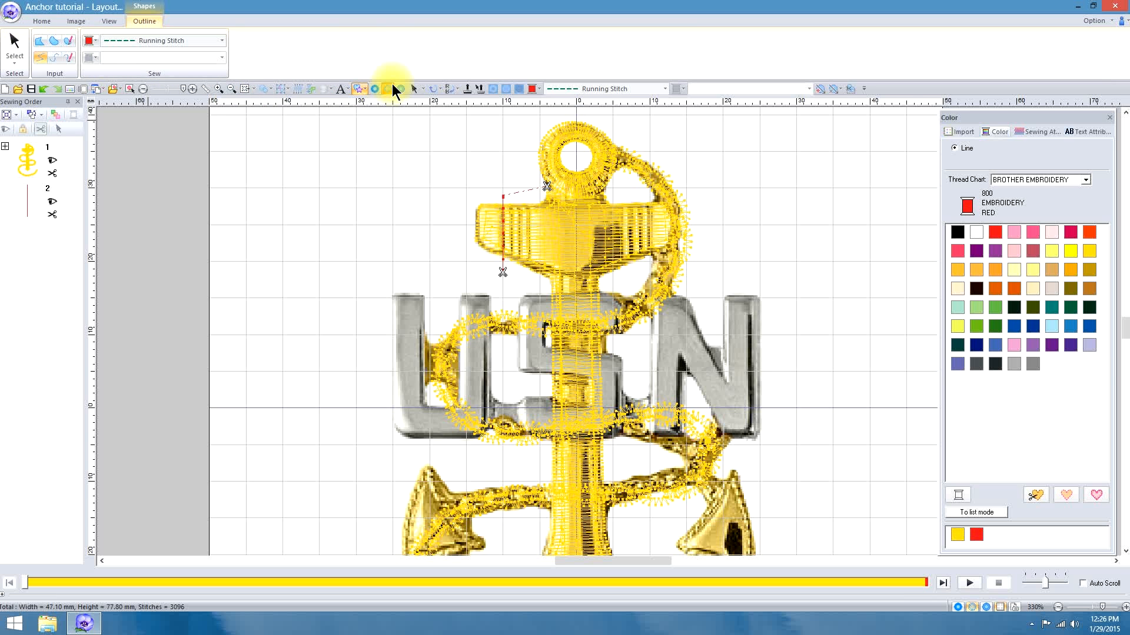
- Measure the distance across the plain middle section of the crossbar
left_click(204, 89)
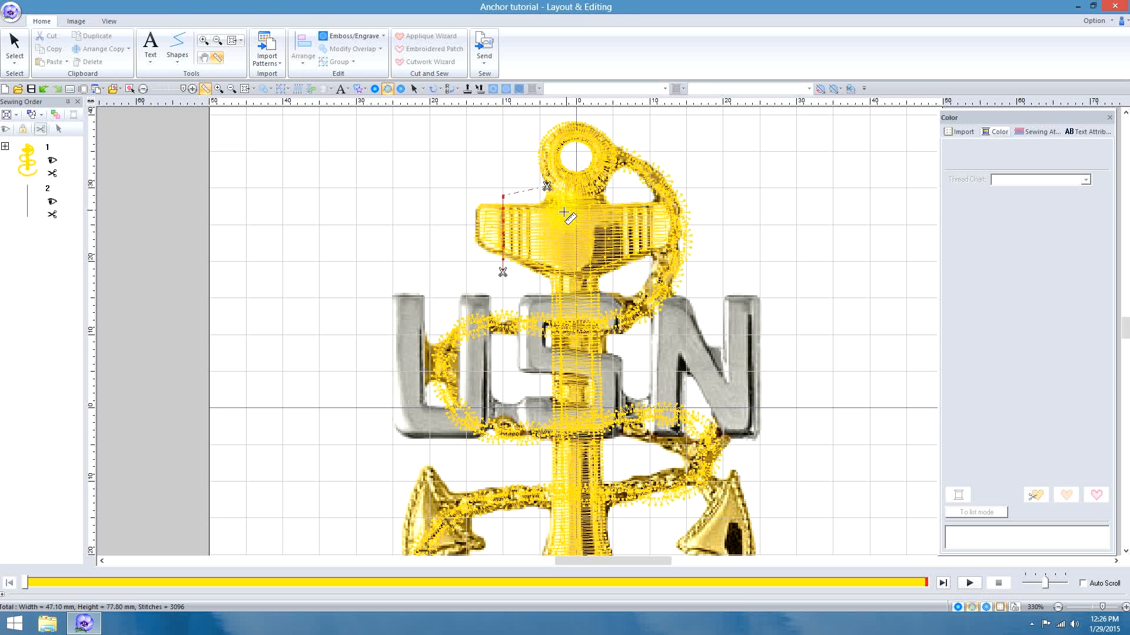
left_click_drag(530, 233, 622, 234)
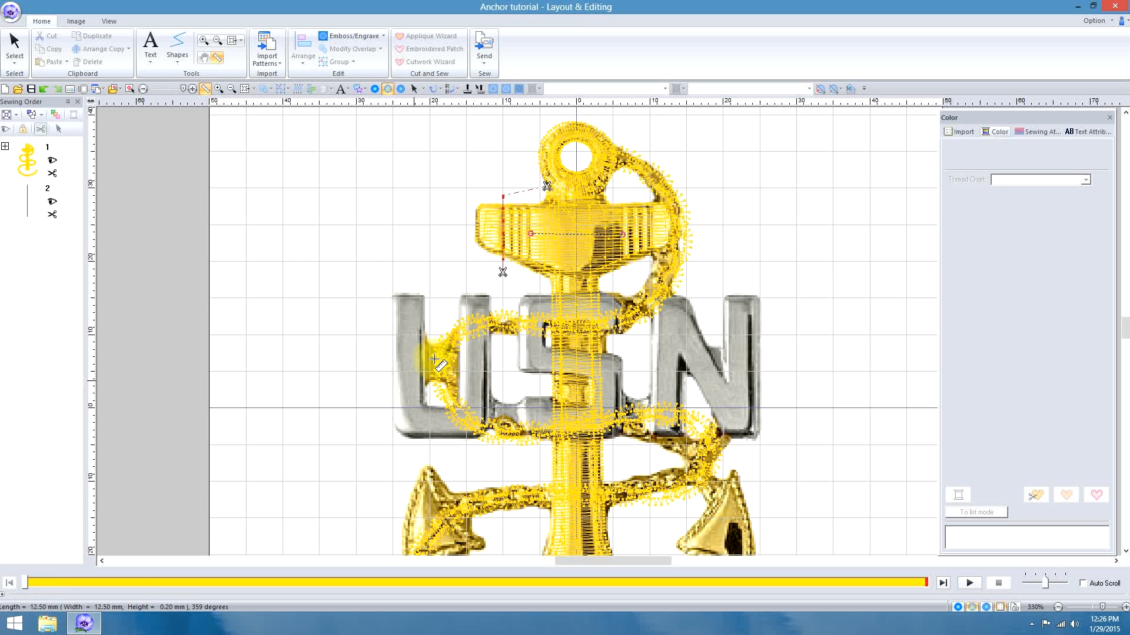
left_click(15, 44)
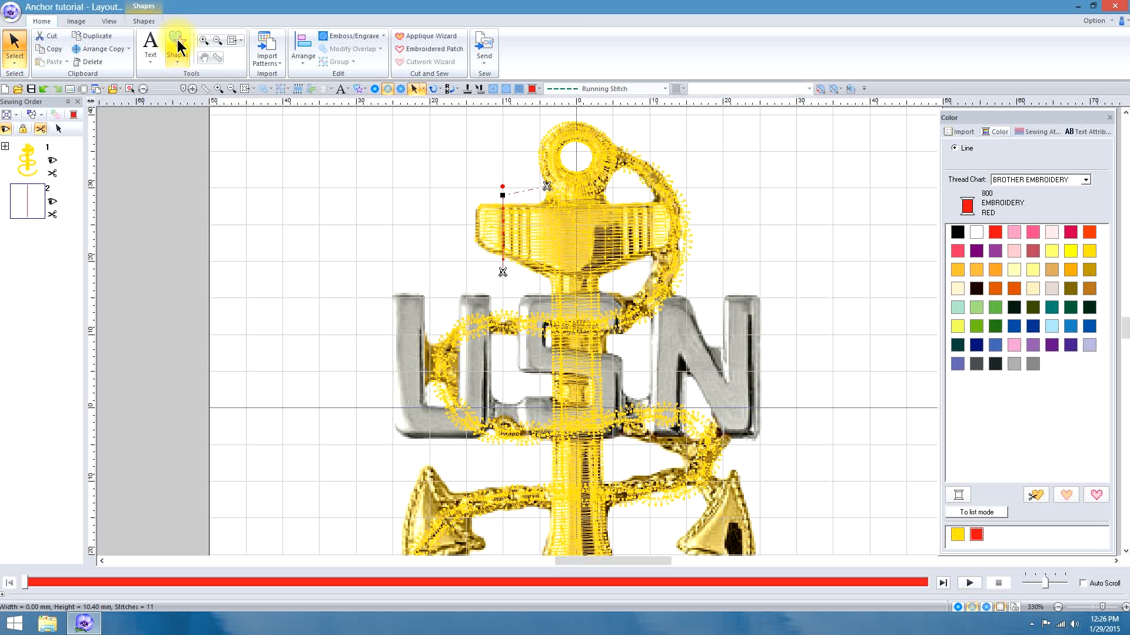
- Draw three more evenly spaced vertical running-stitch lines across the crossbar's left half, working from the first line toward the shank
left_click(177, 47)
left_click(252, 93)
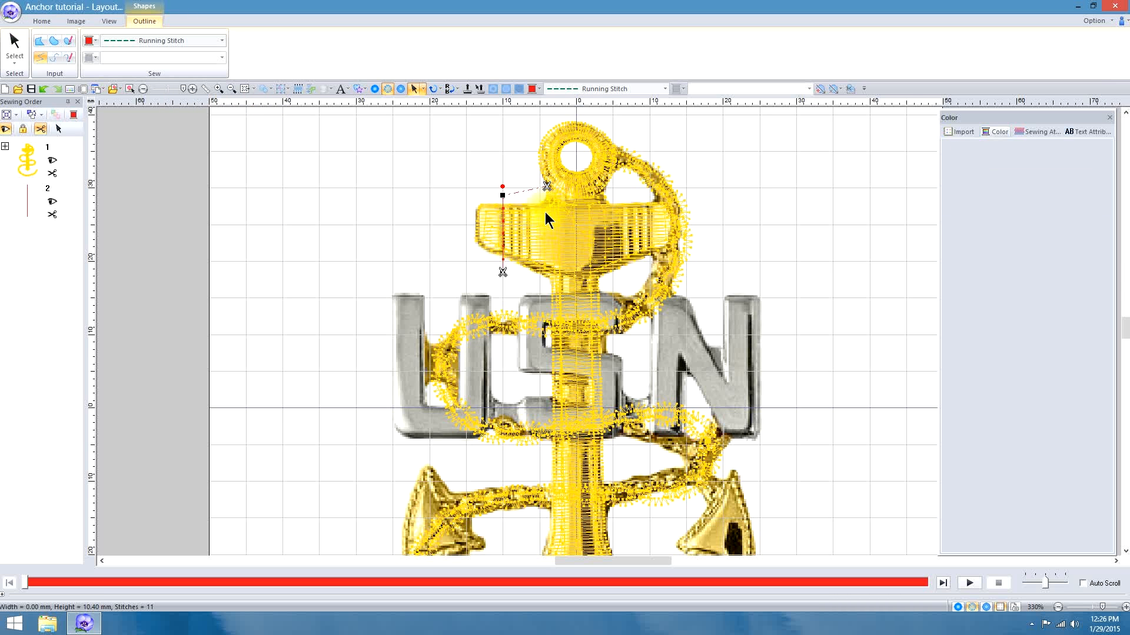
left_click(515, 194)
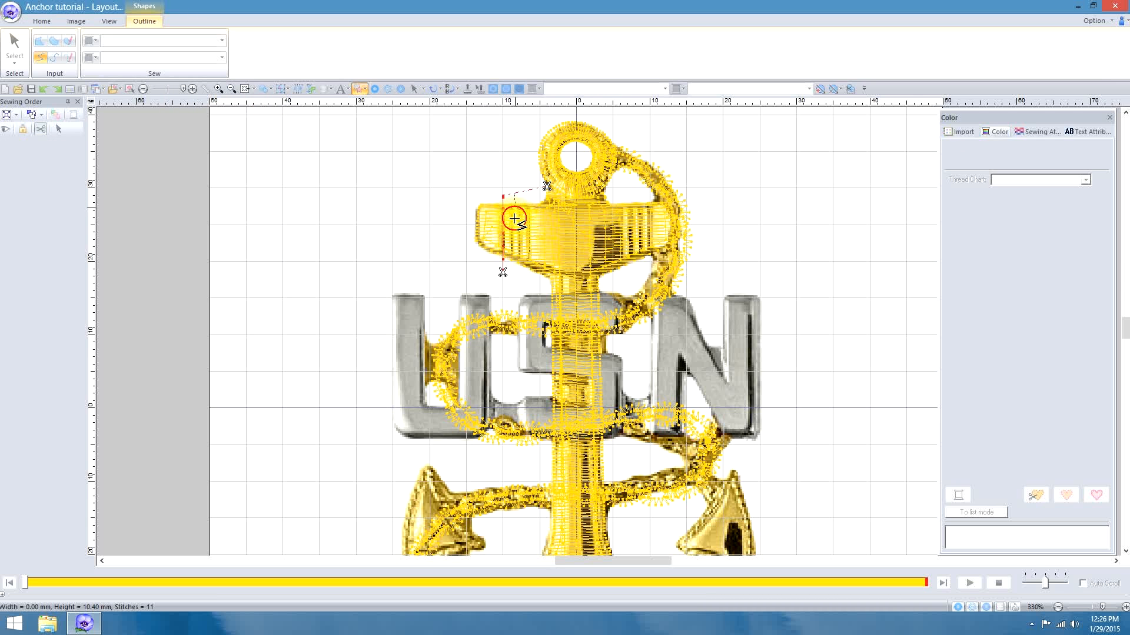
double_click(515, 277)
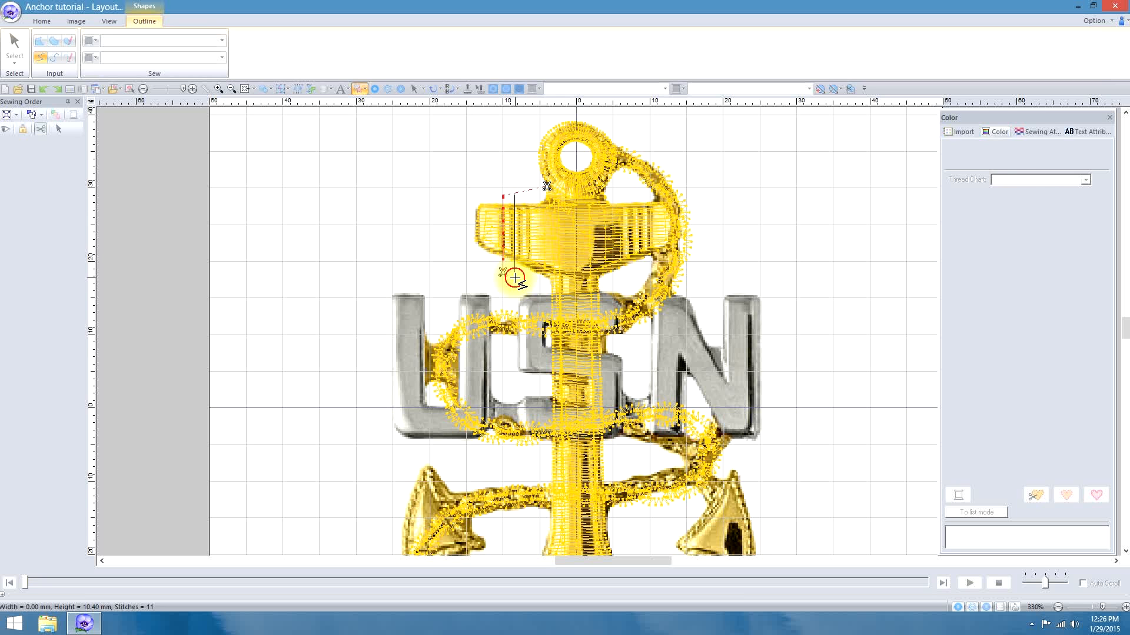
left_click(527, 194)
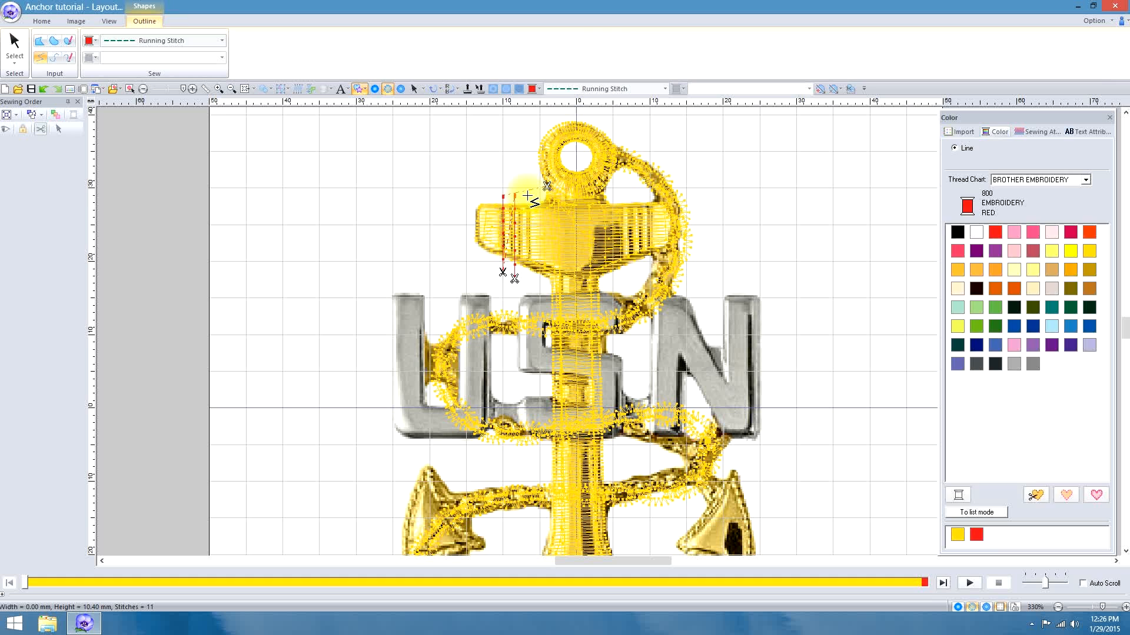
double_click(527, 278)
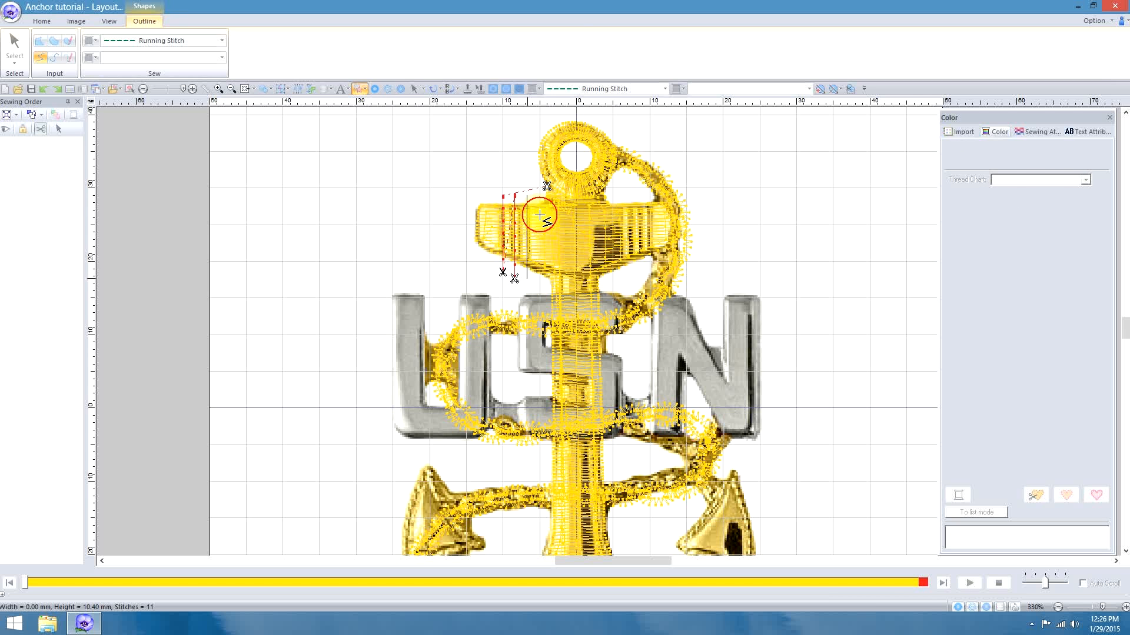
left_click(540, 194)
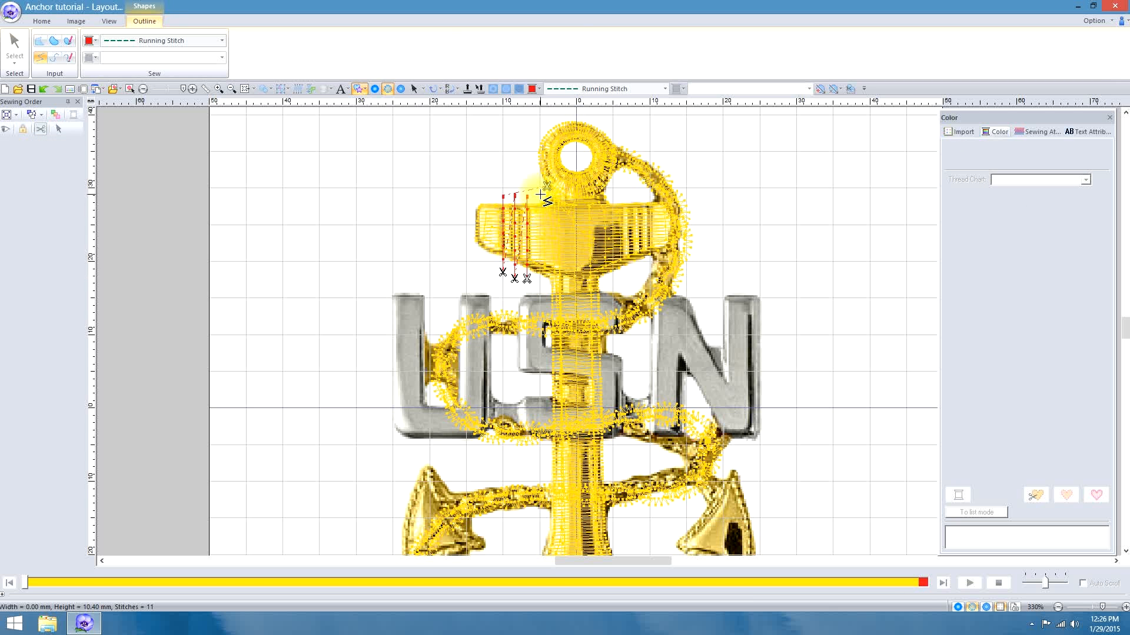
double_click(539, 281)
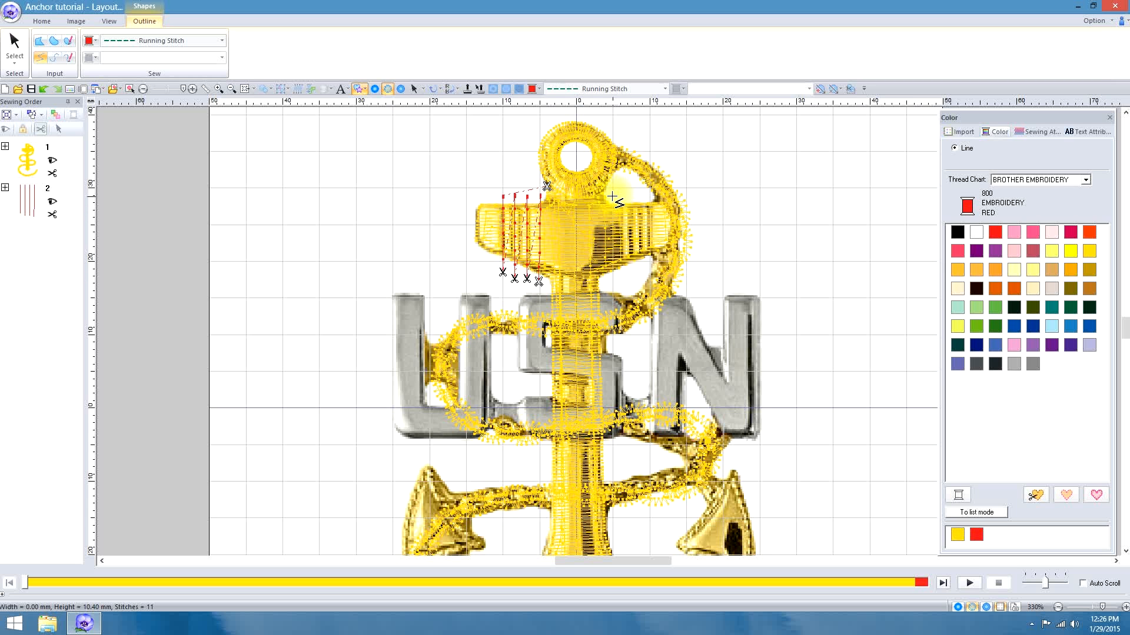
- Draw four spaced vertical running-stitch lines across the crossbar's right half, working outward from the shank, the outermost about 9.9 mm tall
left_click(613, 195)
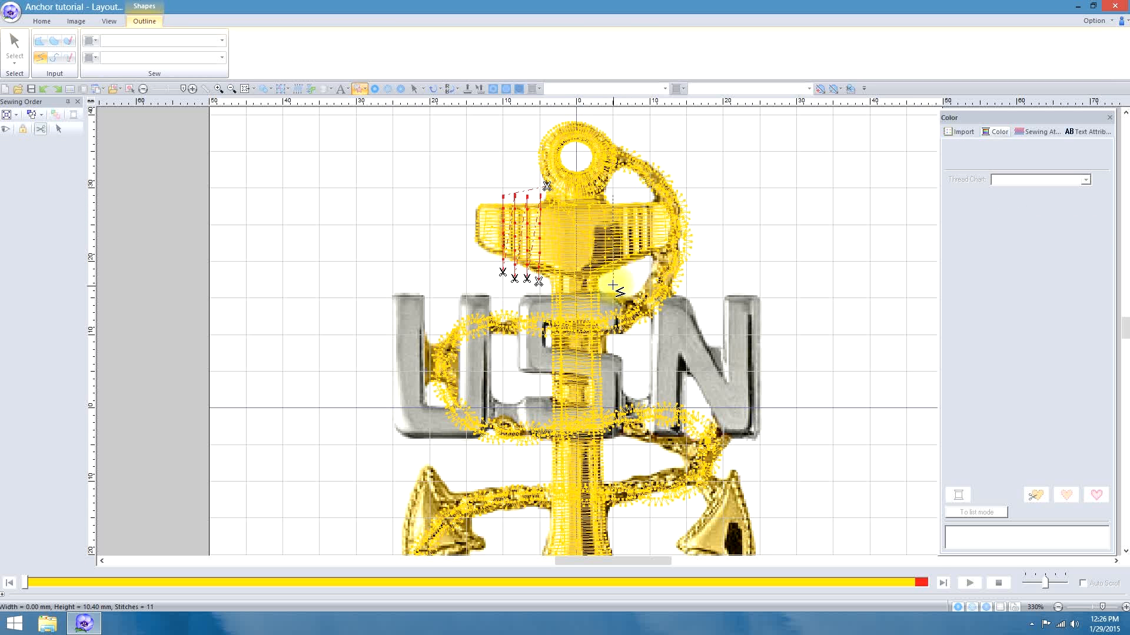
double_click(613, 280)
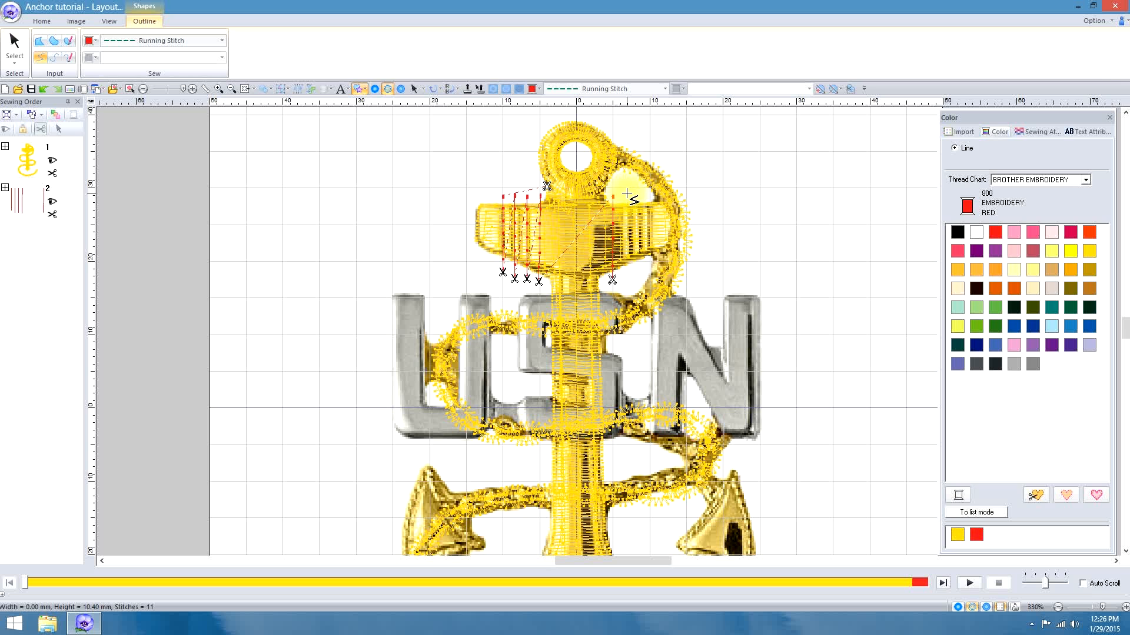
left_click(627, 195)
double_click(628, 275)
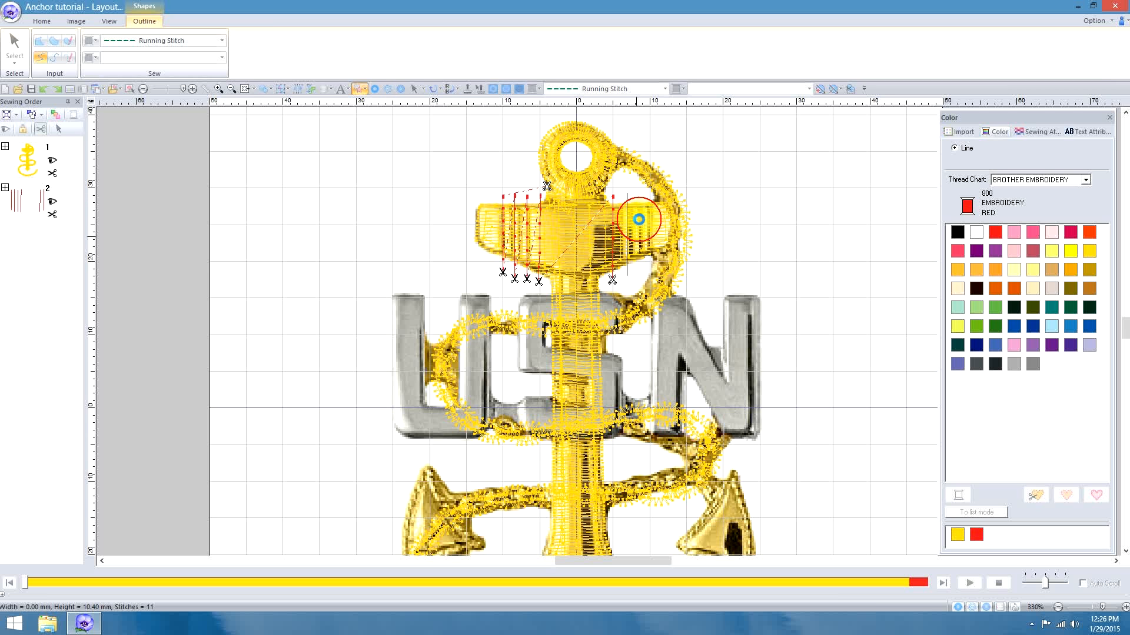
left_click(638, 197)
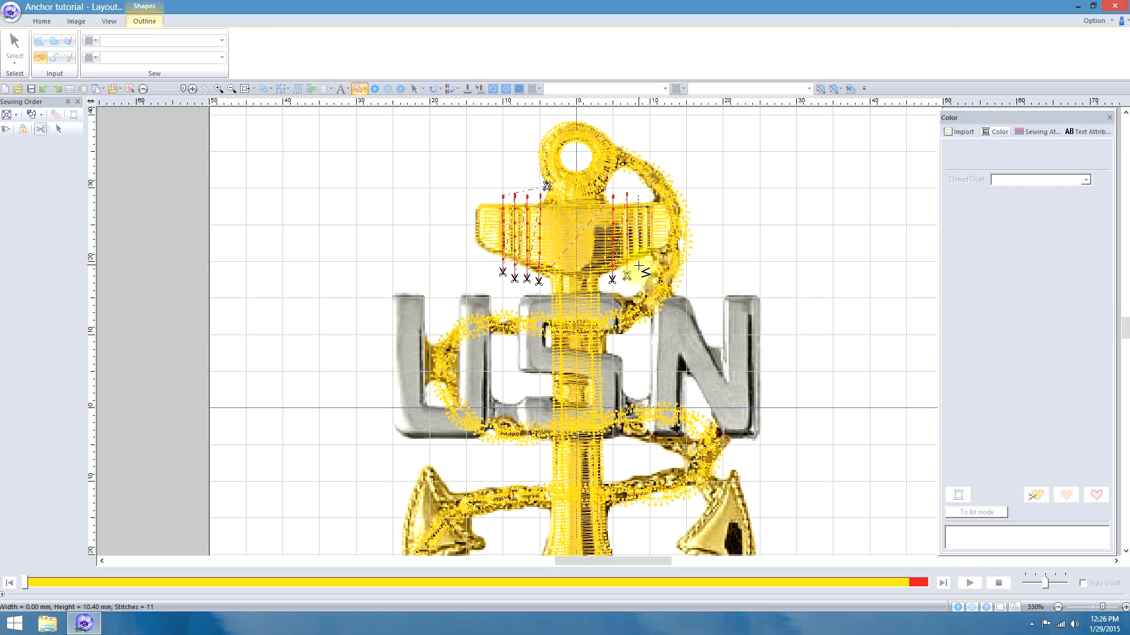
double_click(638, 270)
left_click(651, 194)
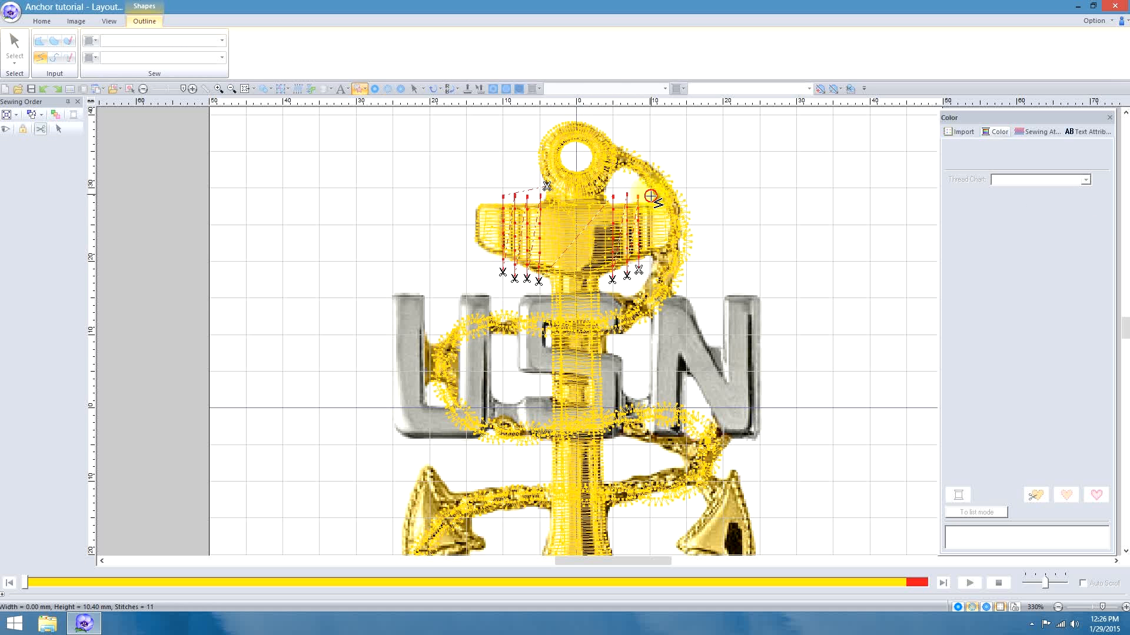
double_click(652, 268)
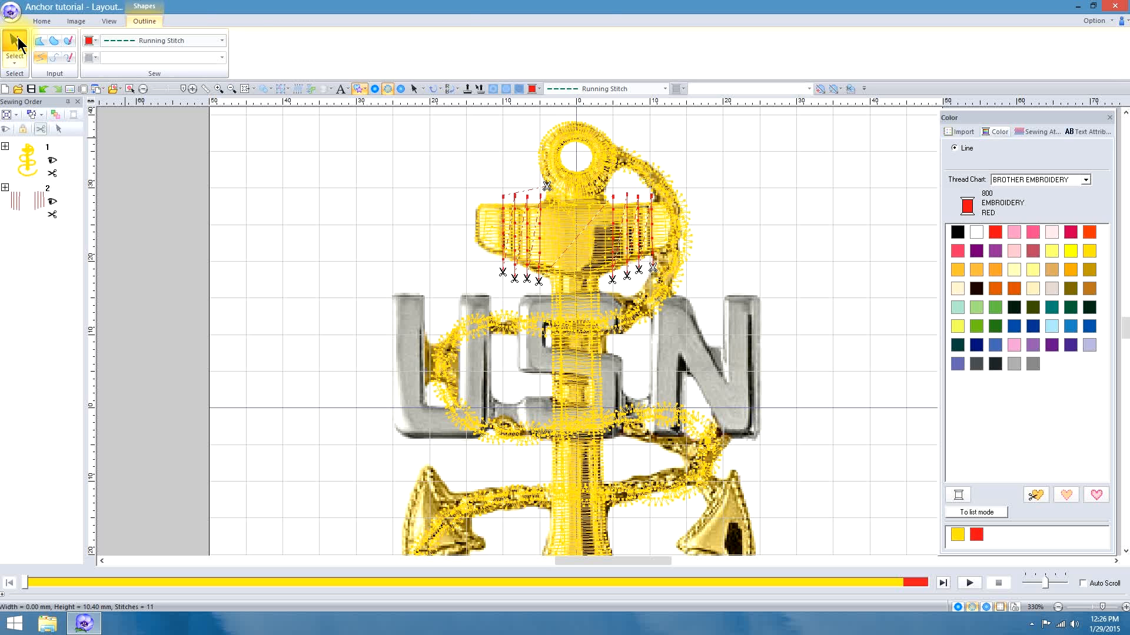
left_click(17, 37)
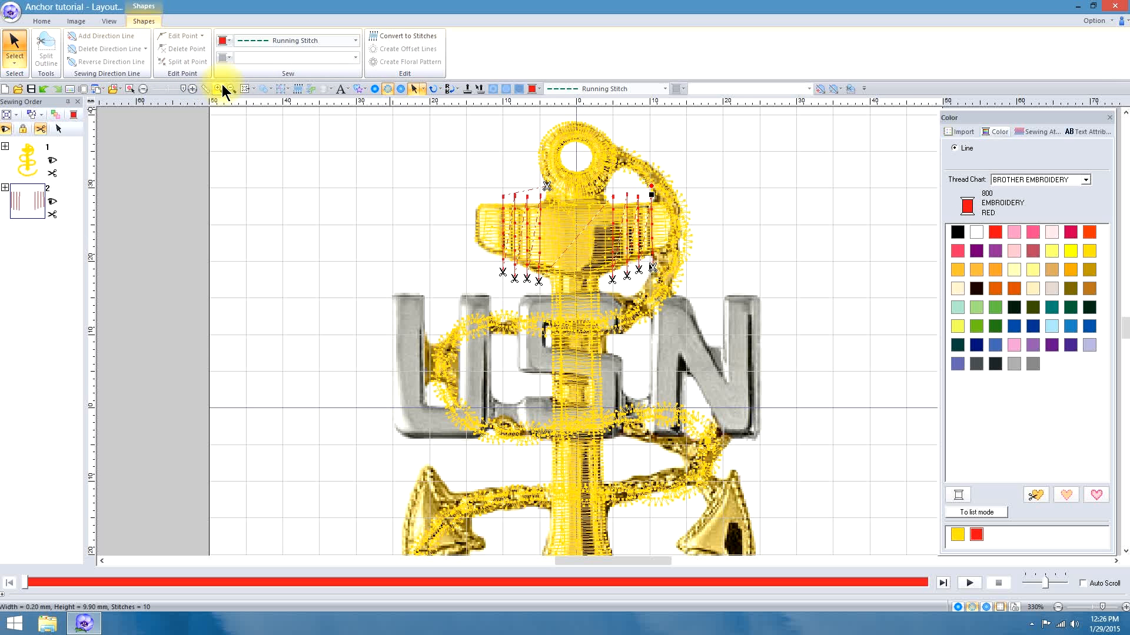
- Measure the gap across the crossbar's middle section between the two innermost red lines
left_click(205, 88)
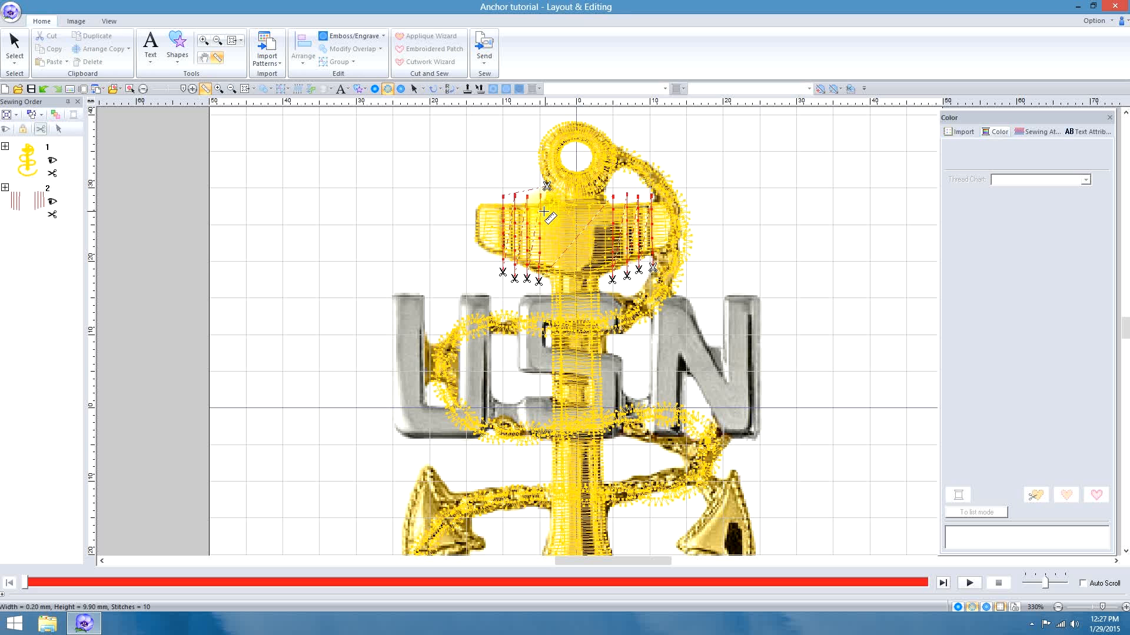
mouse_move(540, 217)
left_mouse_down()
mouse_move(613, 216)
mouse_move(467, 193)
mouse_move(543, 216)
left_mouse_up()
left_click(16, 44)
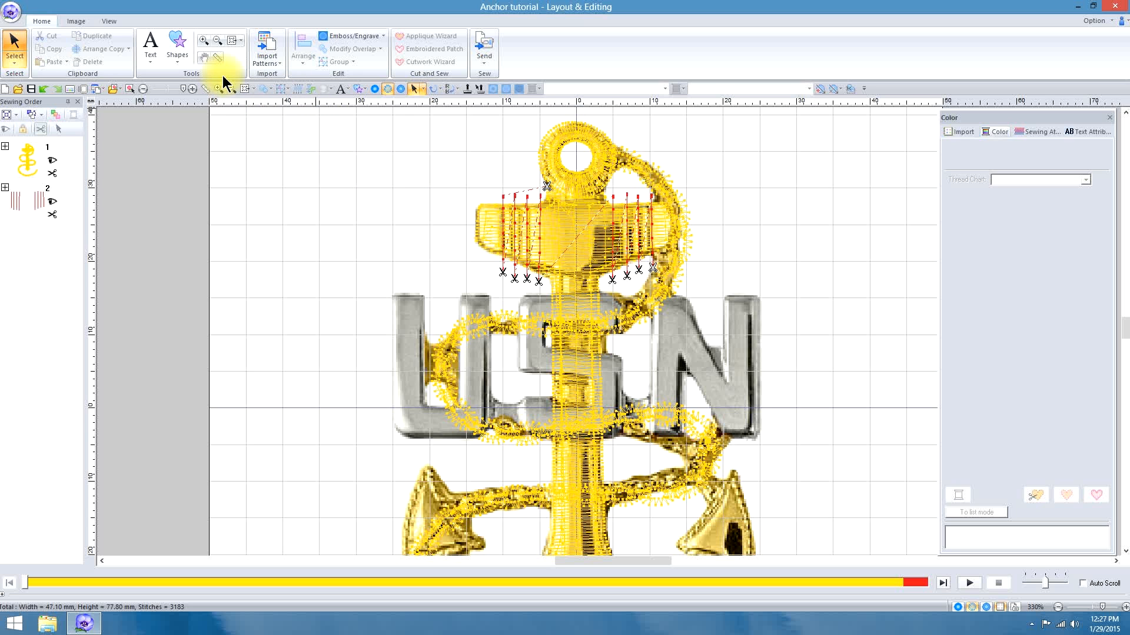
- Convert the leftmost red line into an Engraved Line on the gold anchor shank and crossbar shape
left_click(503, 196)
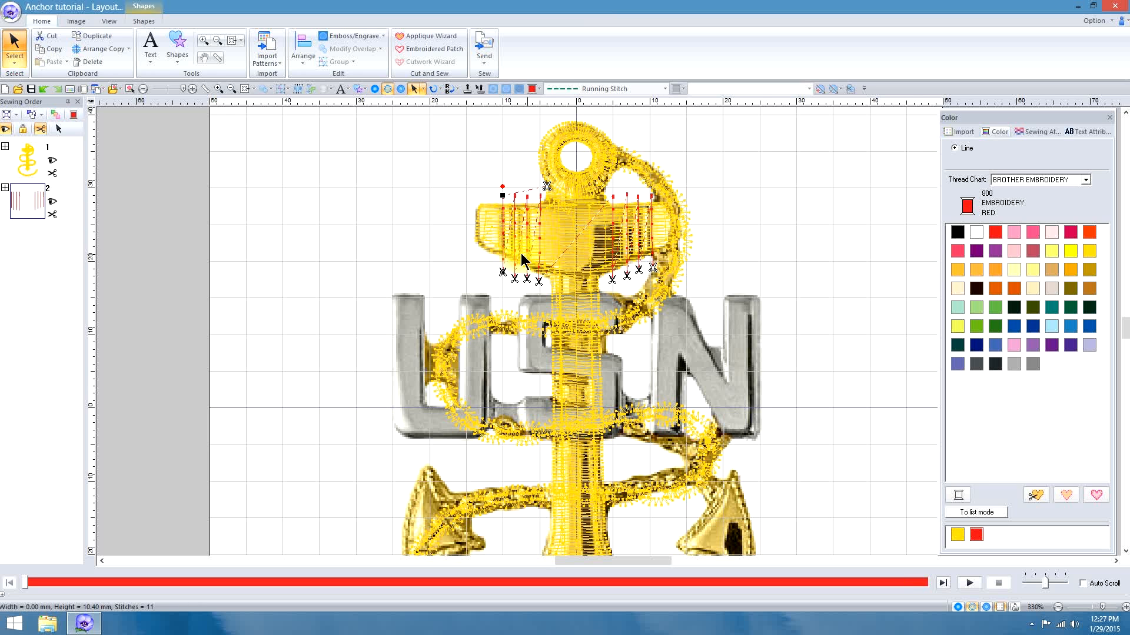
left_click(489, 225, "ctrl")
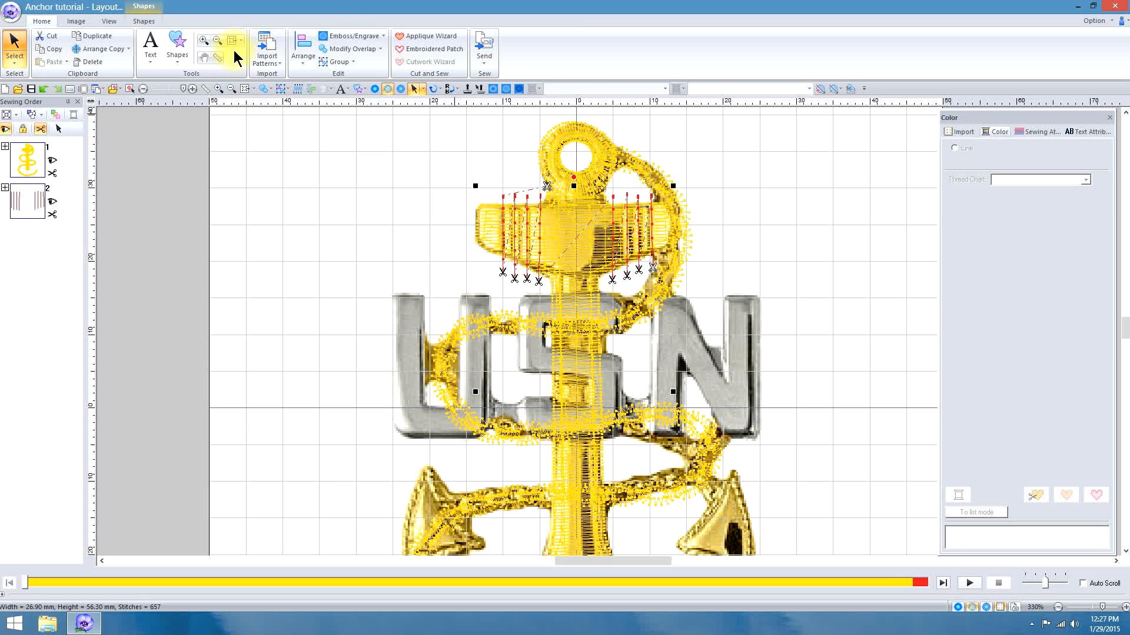
left_click(350, 33)
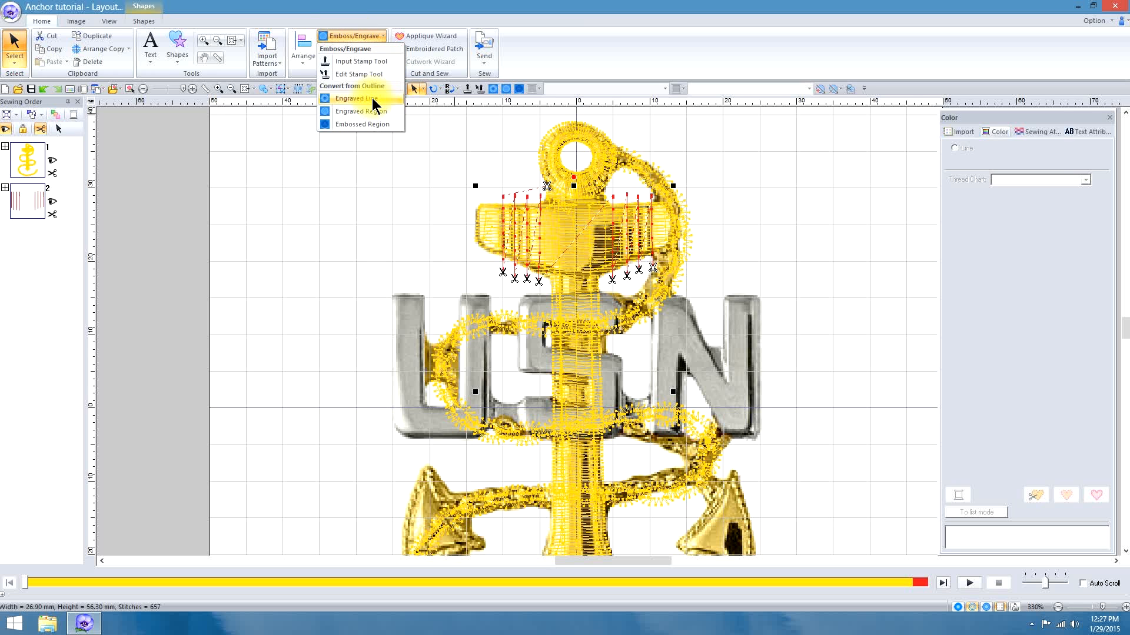
left_click(372, 98)
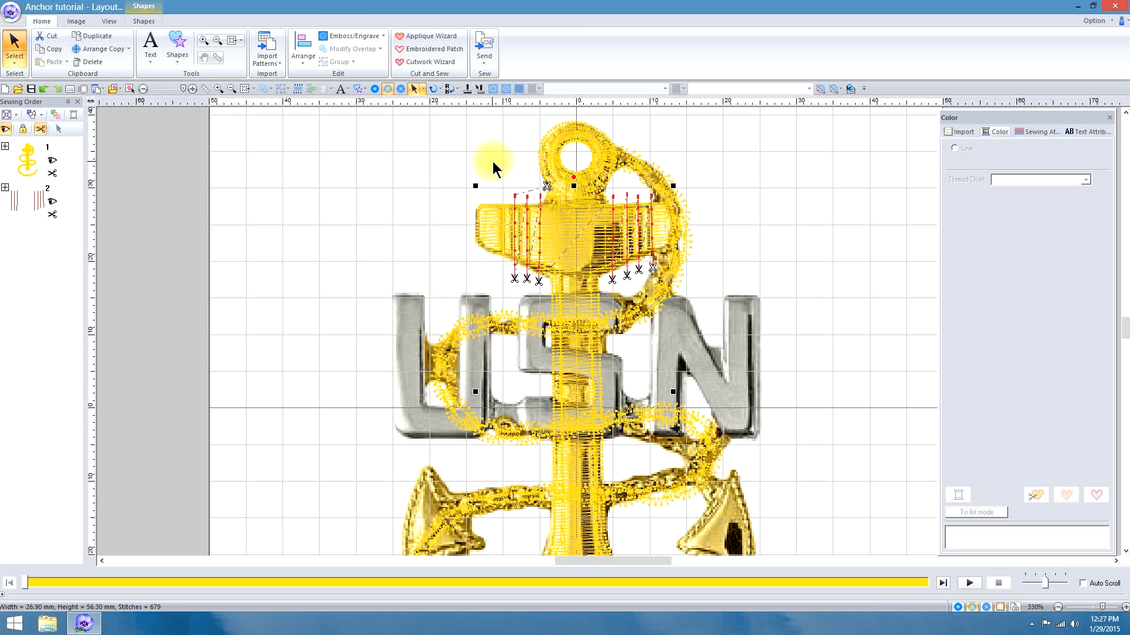
- Convert the next two red lines on the crossbar's left half into Engraved Lines on the gold crossbar shape
left_click(514, 196)
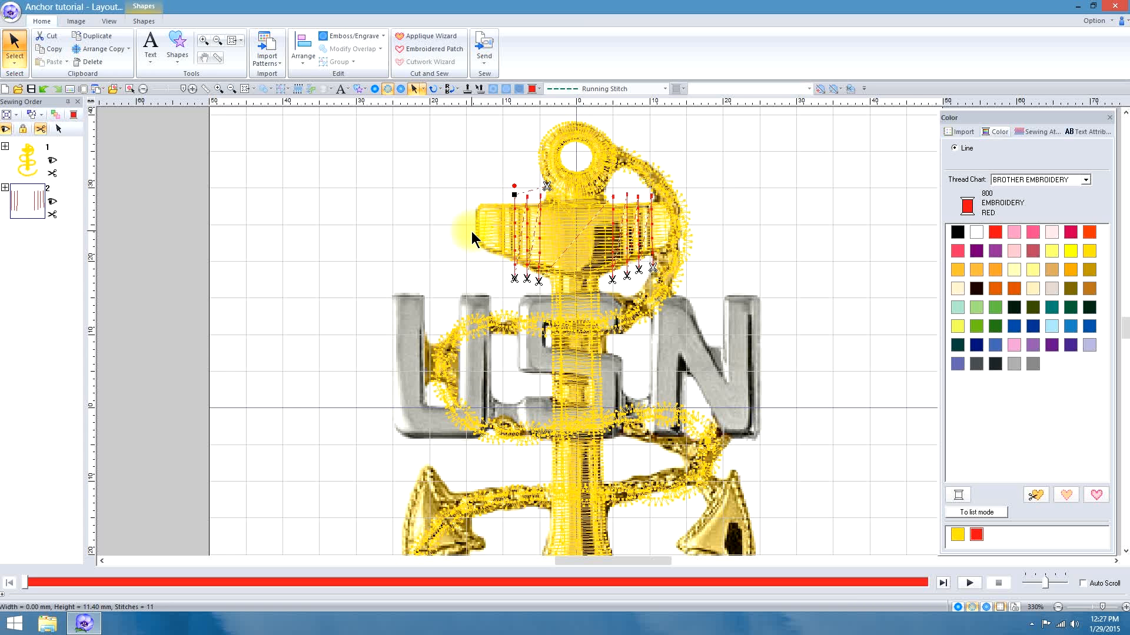
left_click(488, 228)
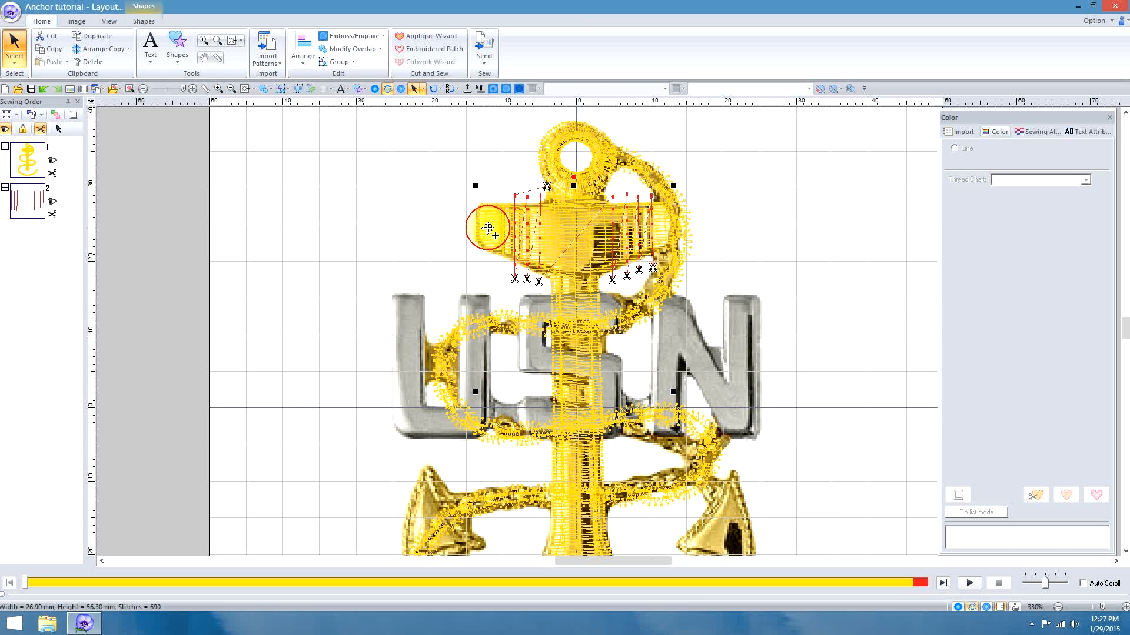
left_click(347, 35)
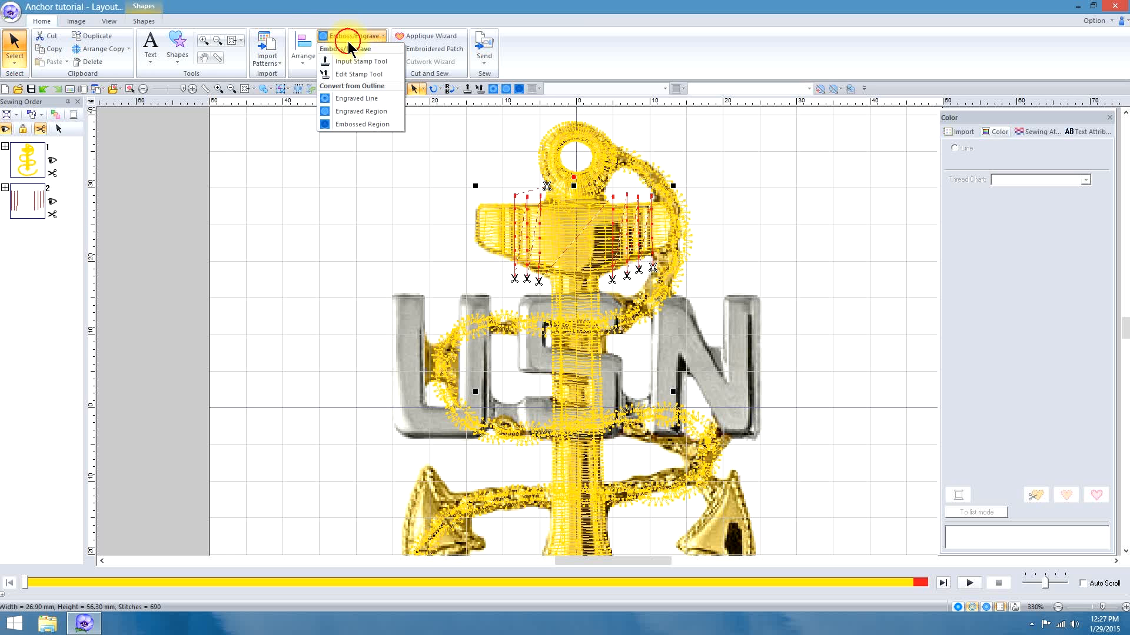
left_click(358, 98)
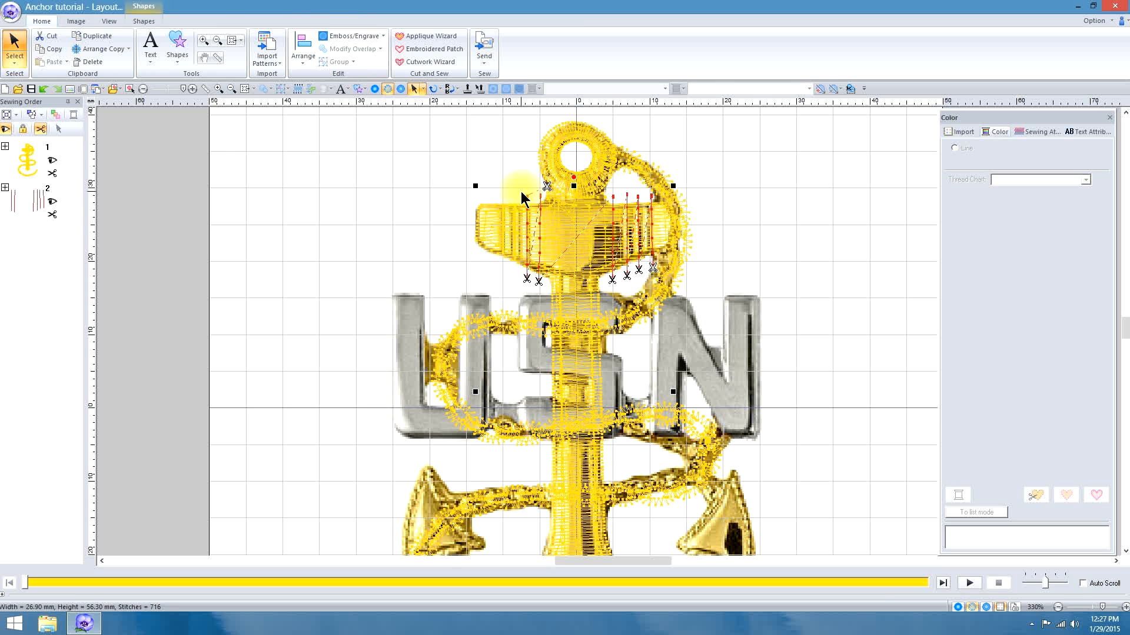
left_click(528, 196)
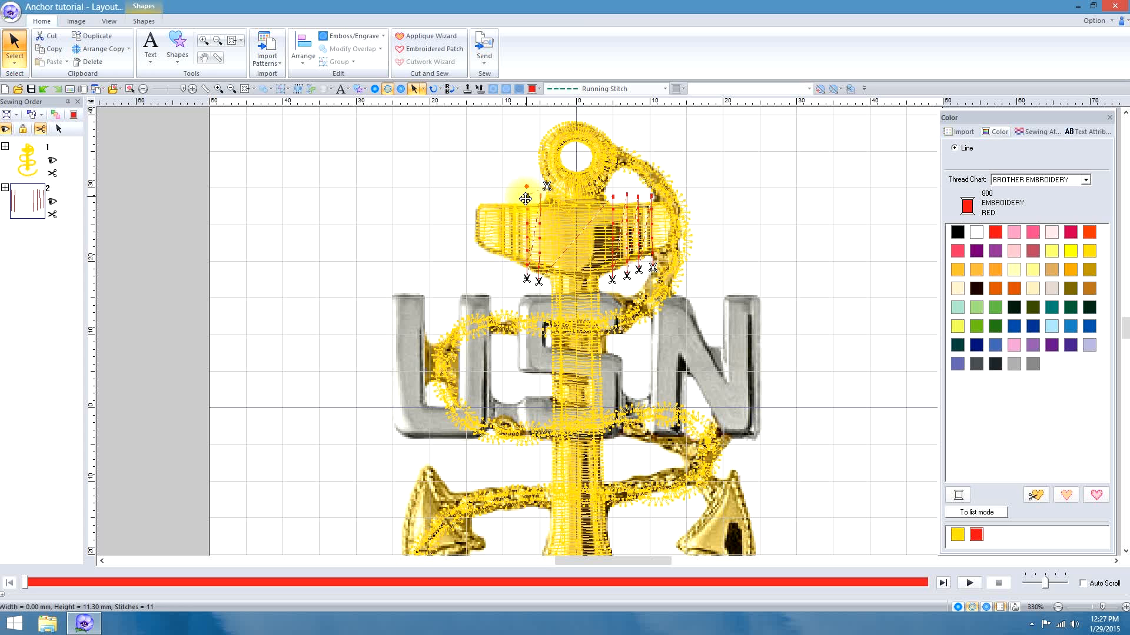
left_click(489, 226)
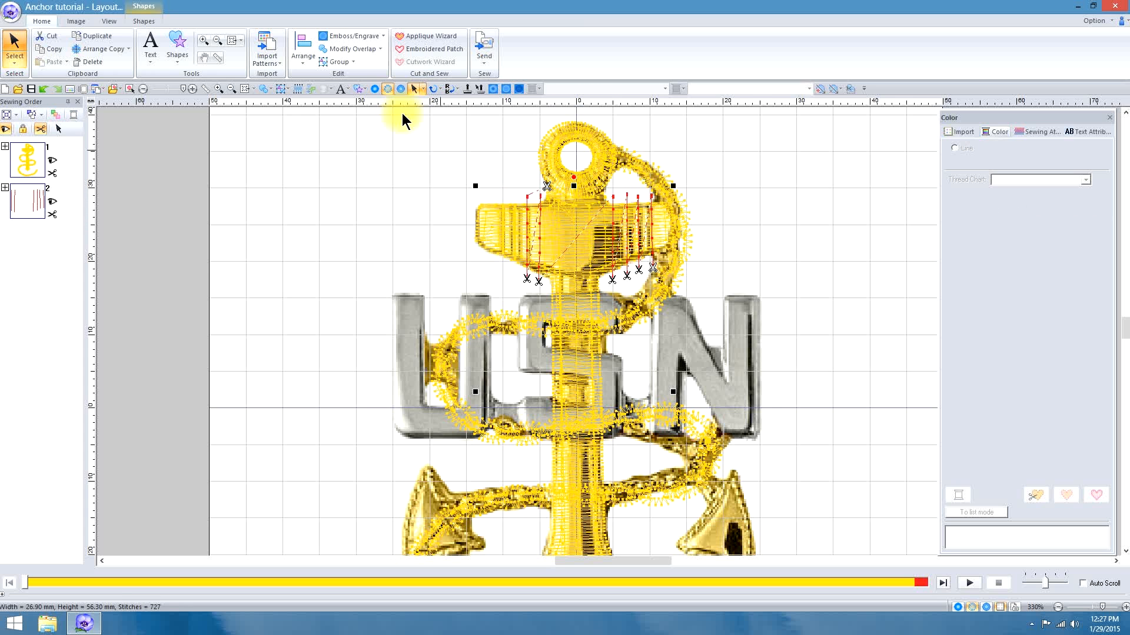
left_click(376, 35)
left_click(372, 99)
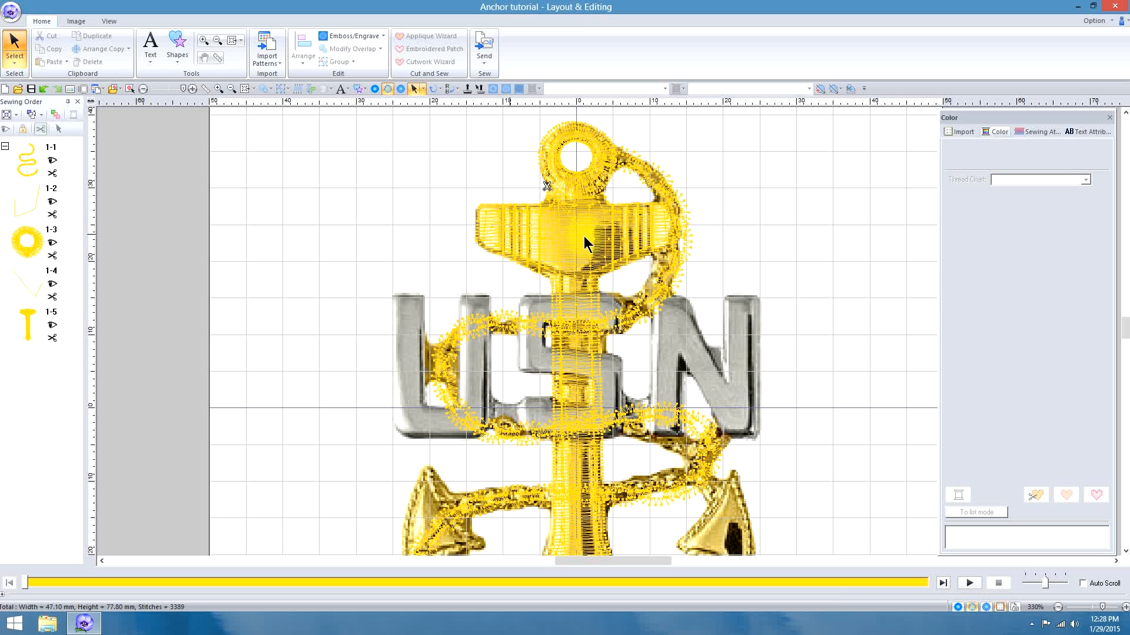
- In realistic view, use the Edit Stamp Tool to nudge the left half's innermost engraved line slightly toward the shank
left_click(987, 608)
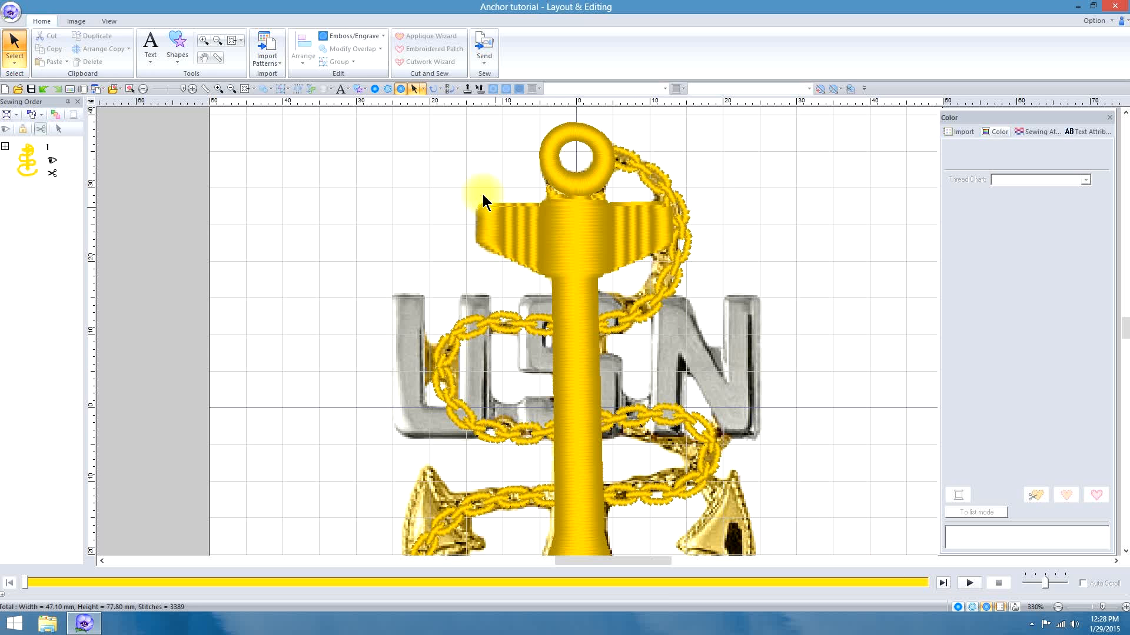
left_click(365, 36)
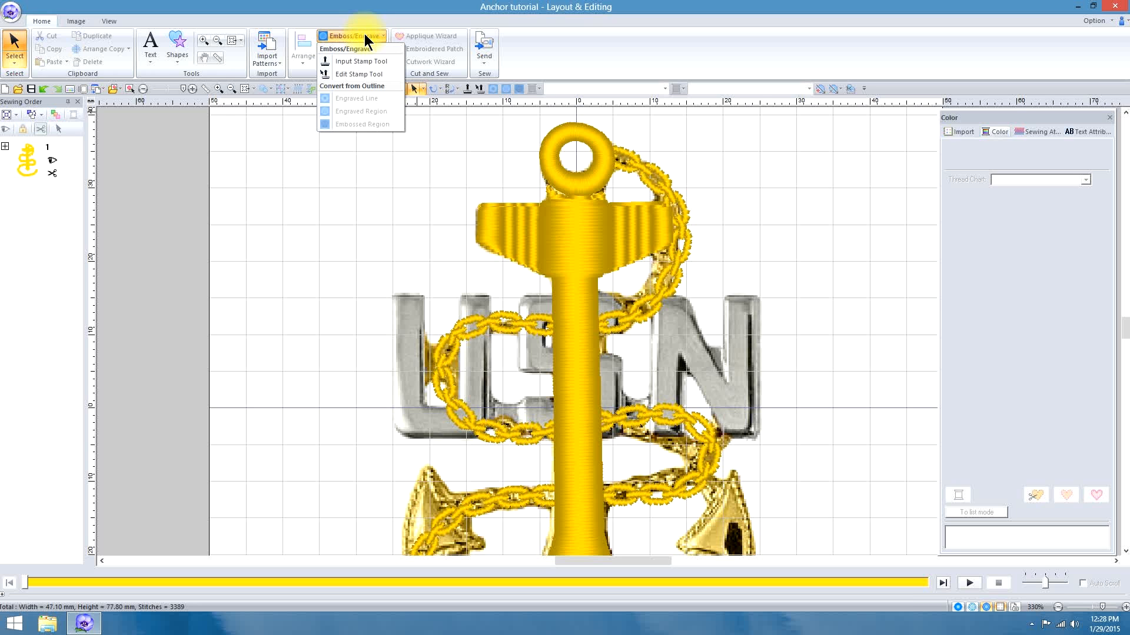
left_click(354, 73)
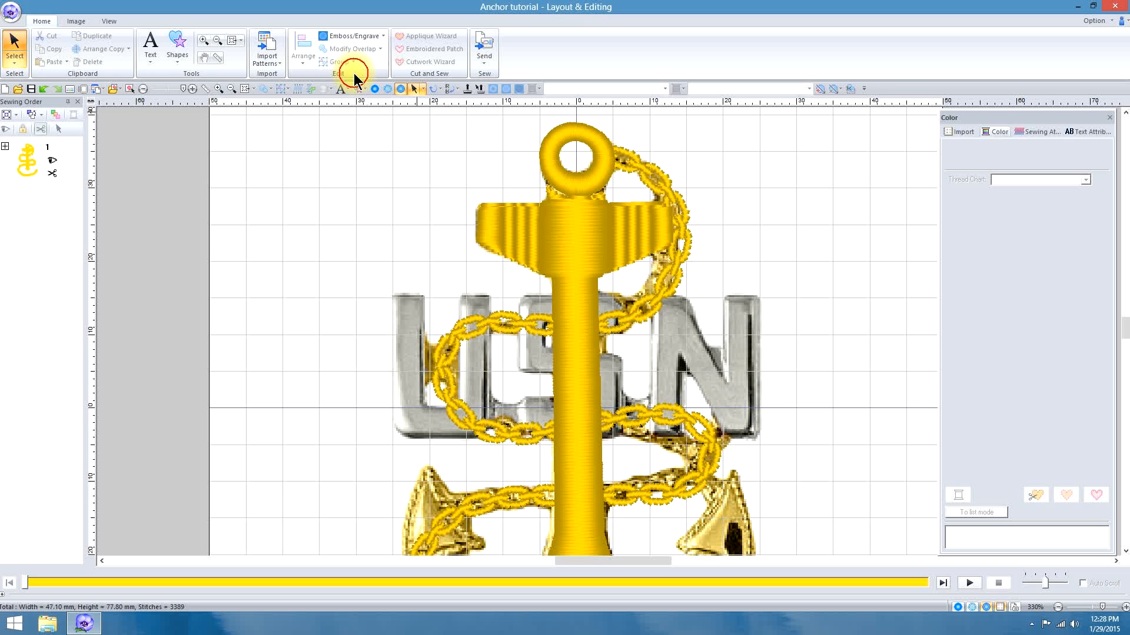
left_click(578, 253)
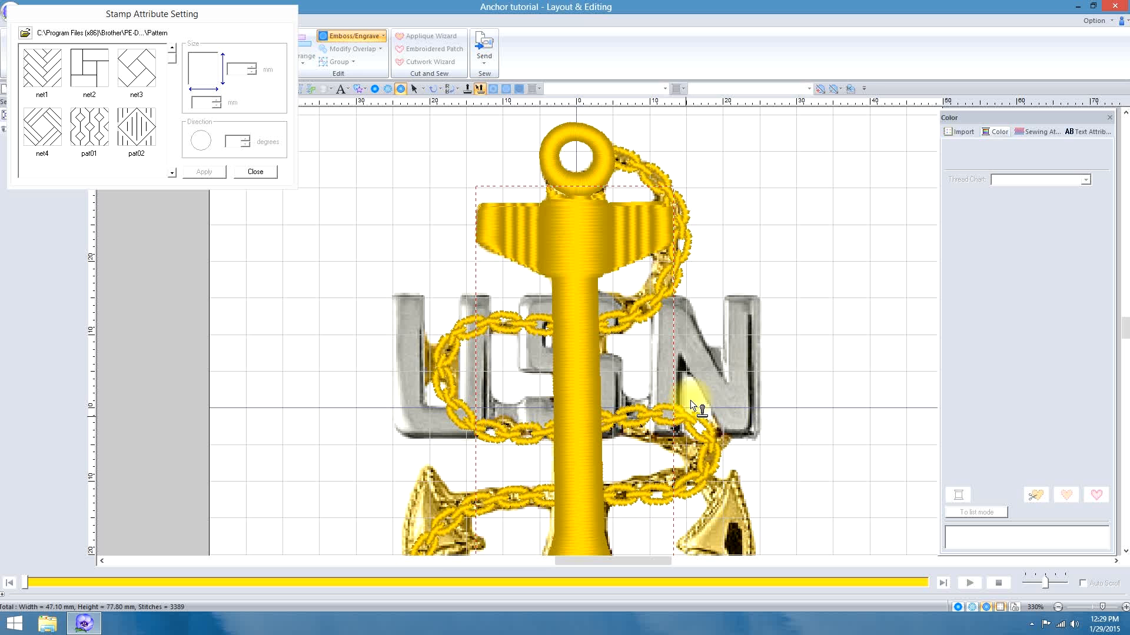
left_click(538, 232)
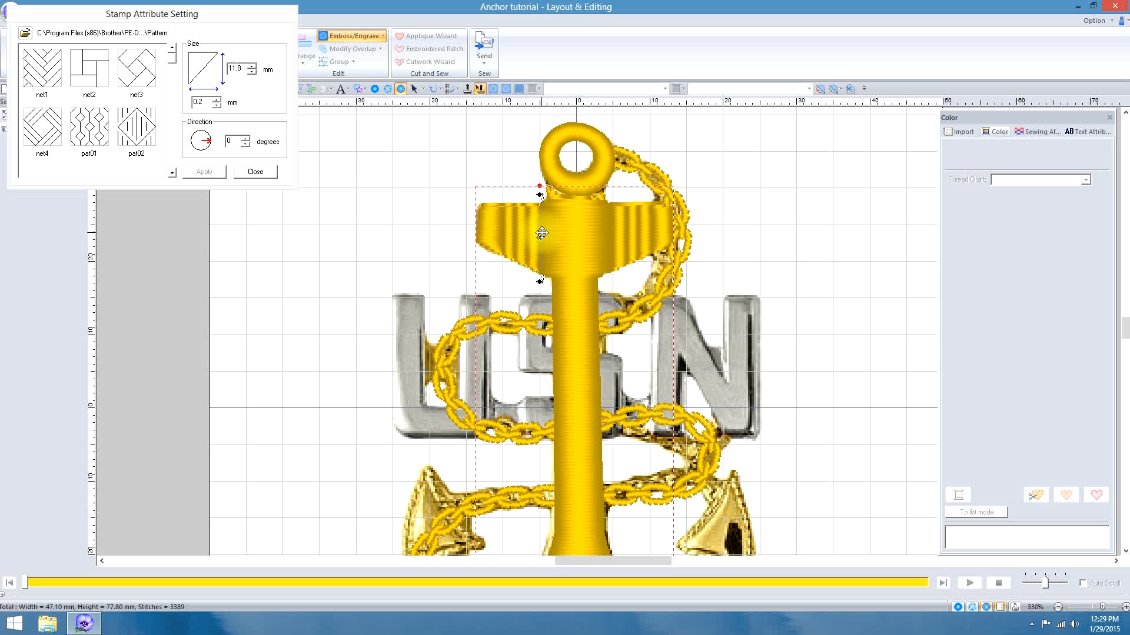
left_click_drag(542, 233, 543, 234)
- Shift the third engraved line from the shank on the crossbar's right half slightly outward and finish the stamp editing
left_click(639, 237)
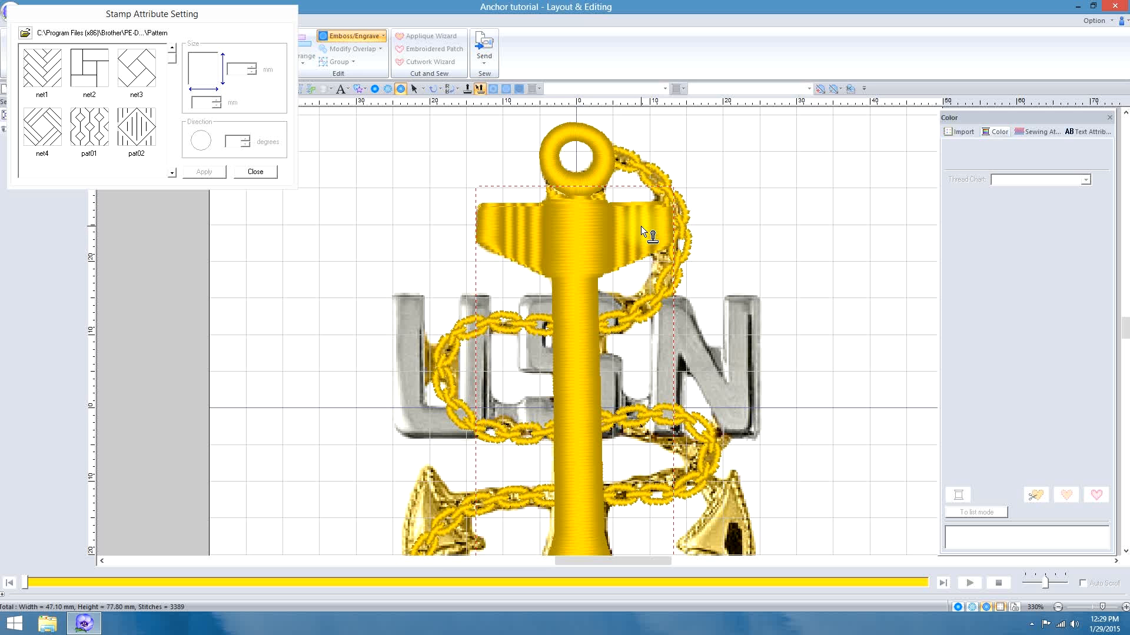
left_click(973, 609)
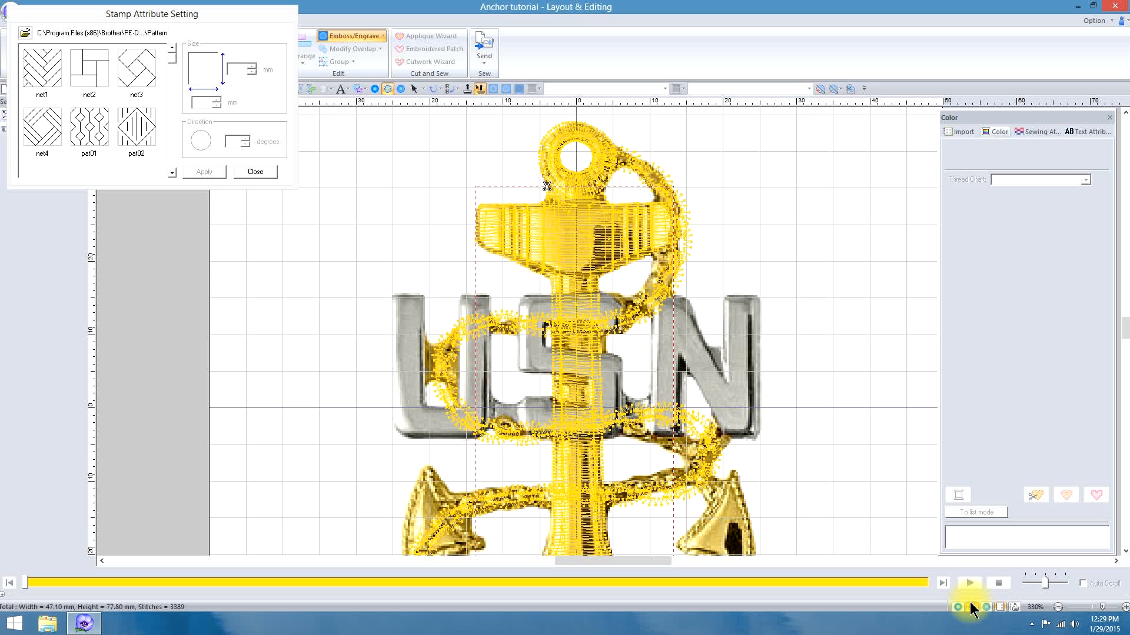
left_click(633, 230)
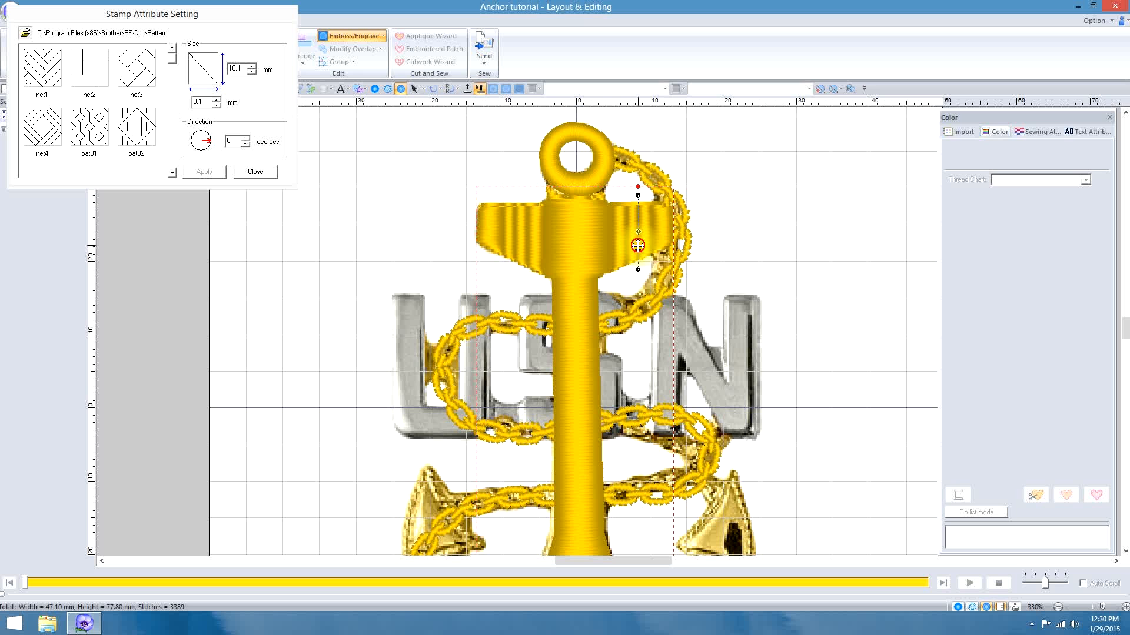
left_click_drag(638, 245, 640, 245)
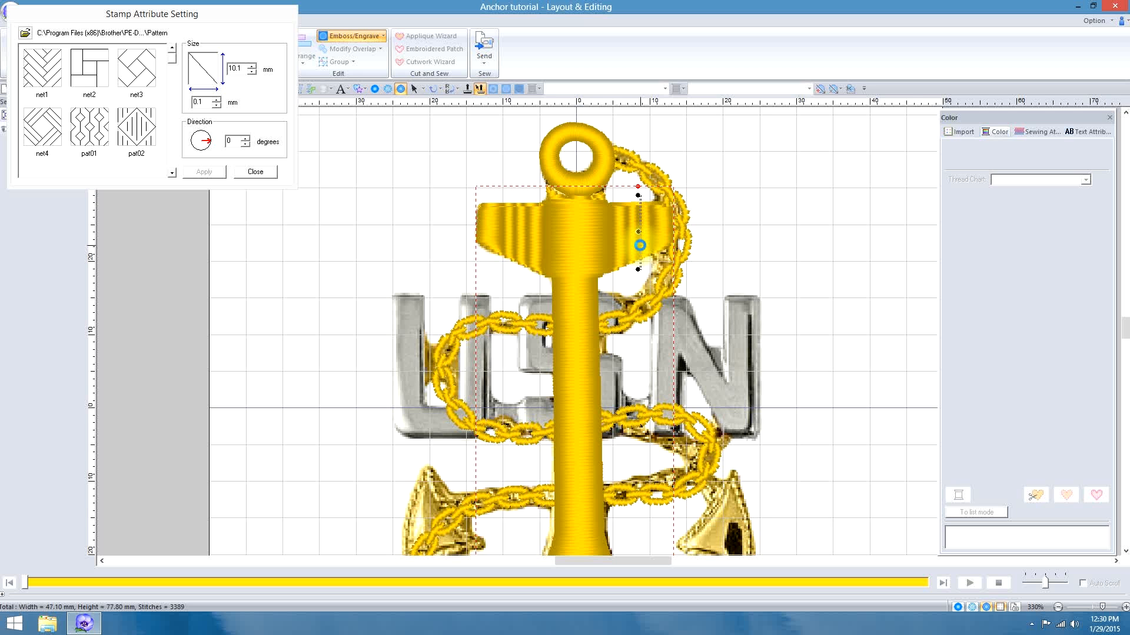
left_click(652, 234)
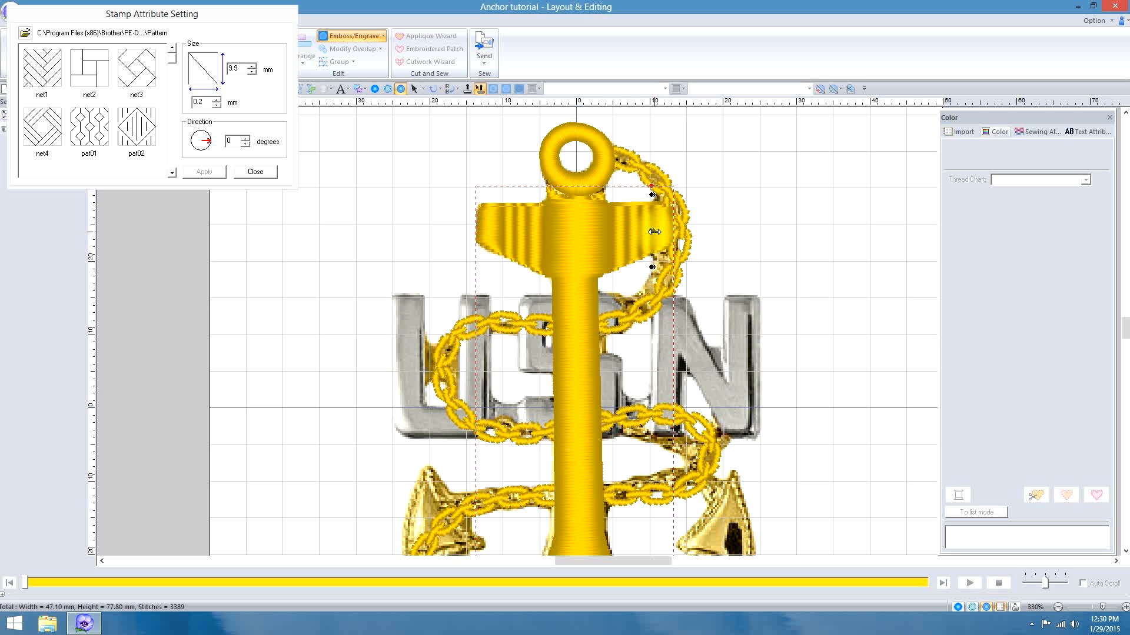
left_click(661, 231)
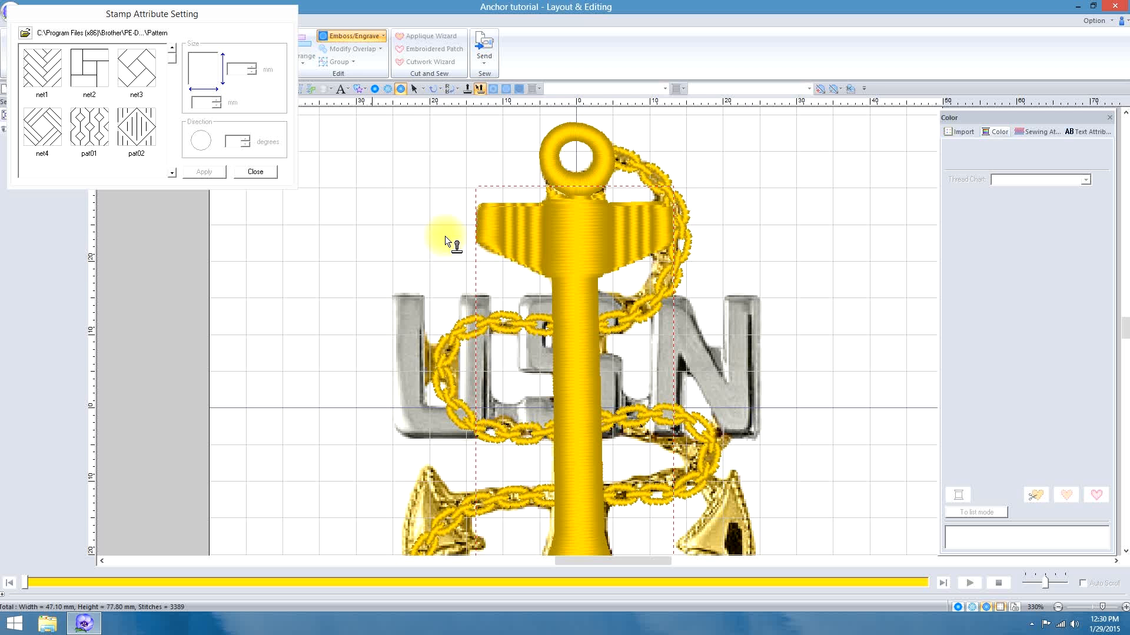
left_click(253, 172)
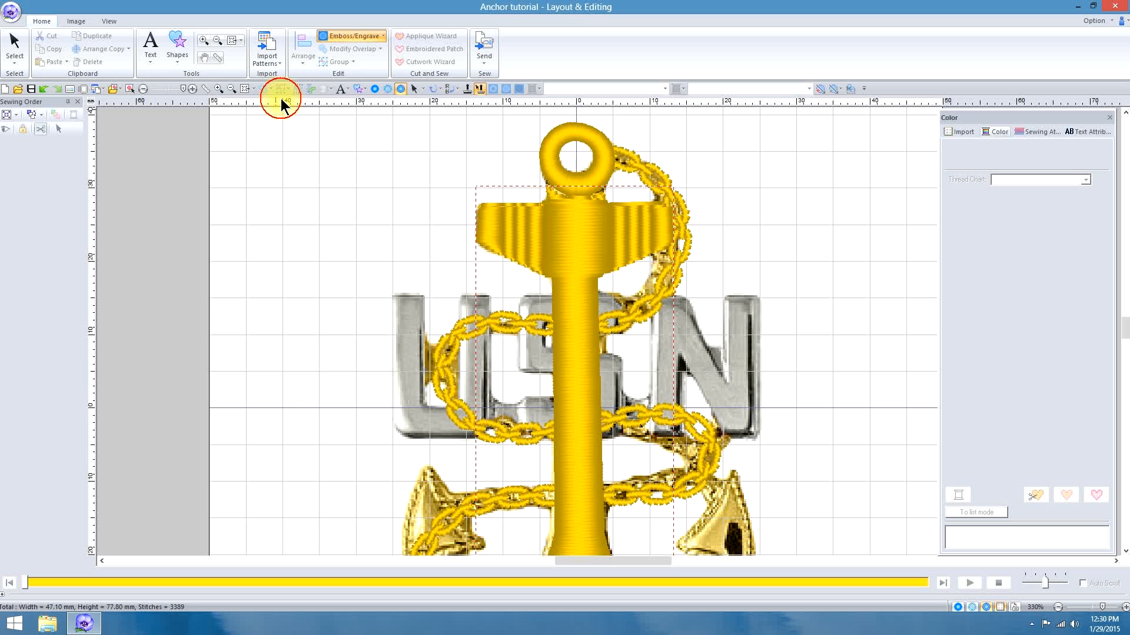
- Measure the distance between the innermost engraved lines across the crossbar's plain middle section
left_click(217, 56)
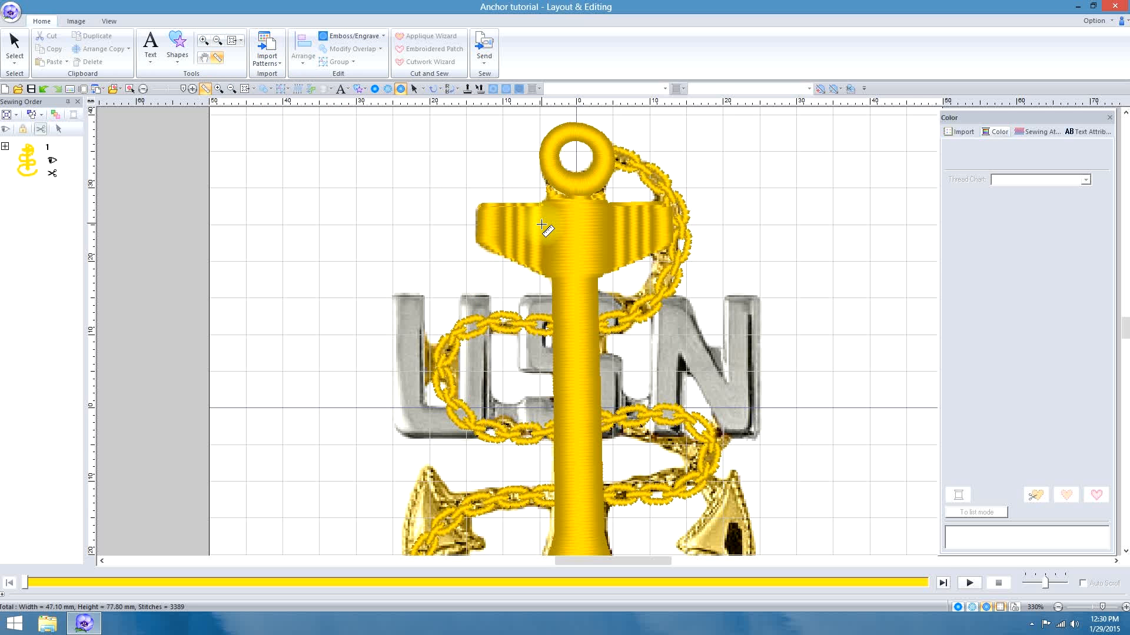
left_click_drag(542, 226, 614, 228)
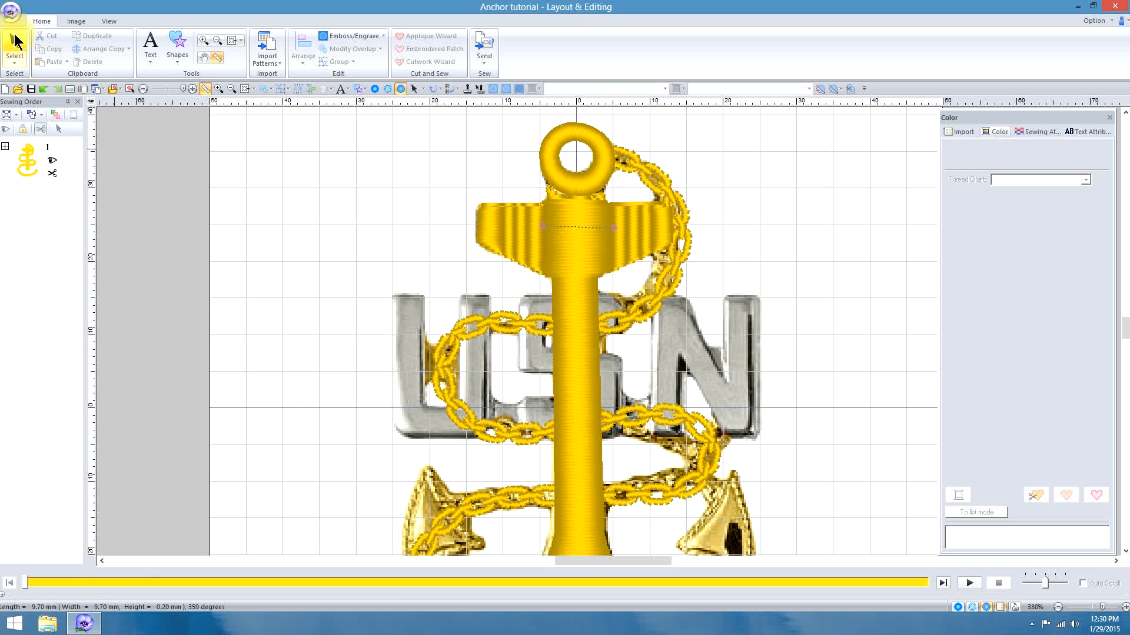
left_click(14, 44)
- Switch to stitch view and select the anchor's shank-and-crossbar shape for point editing
left_click(5, 146)
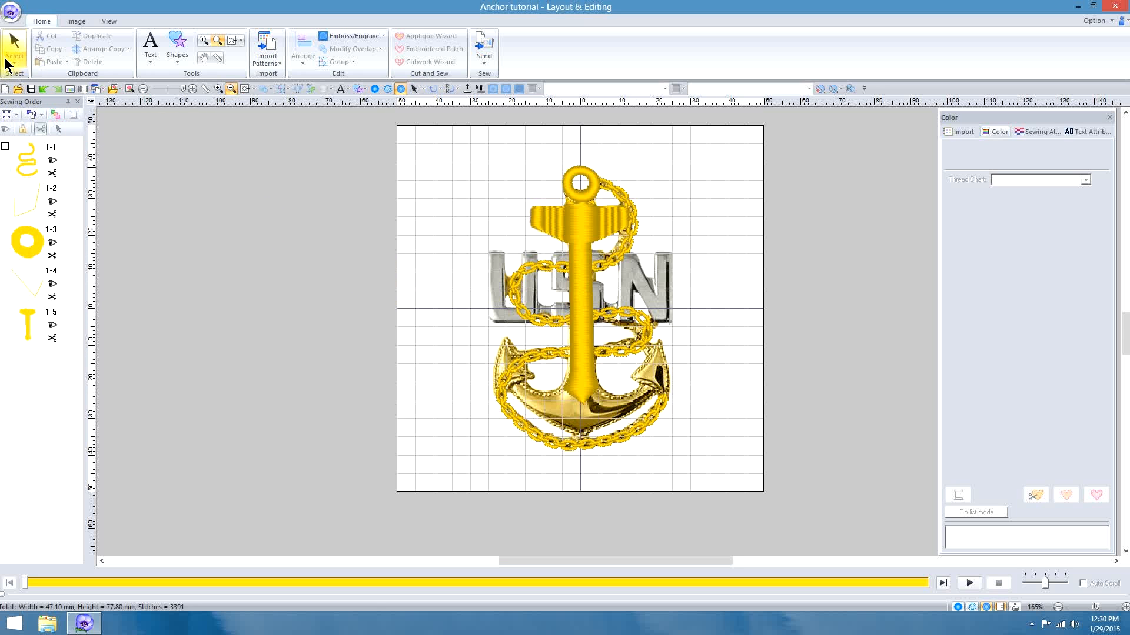
left_click(15, 48)
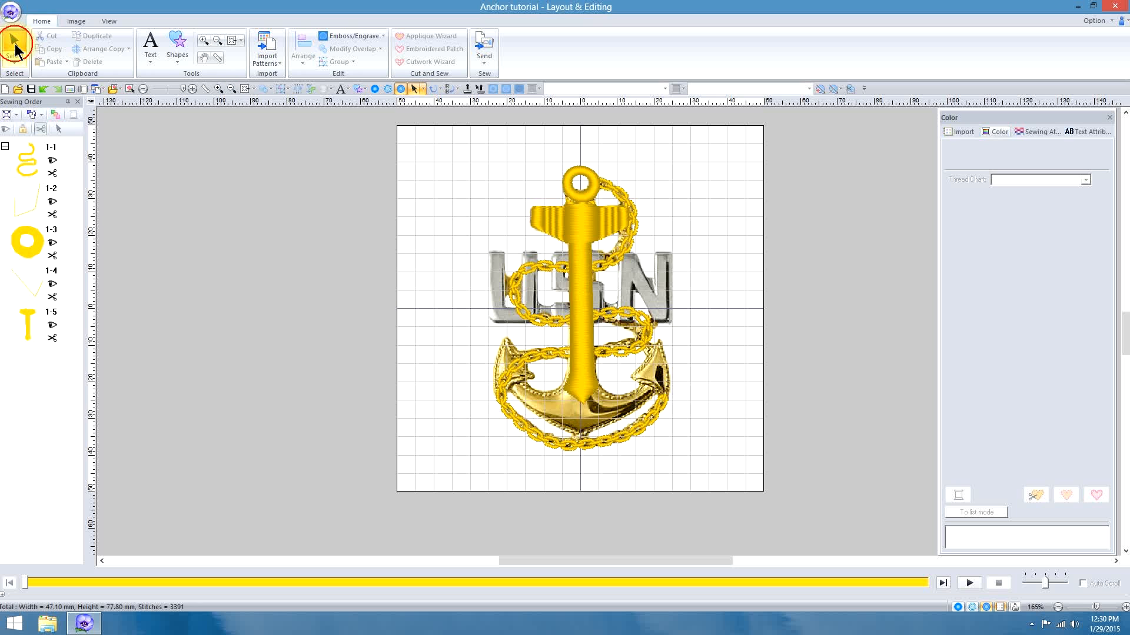
left_click(14, 61)
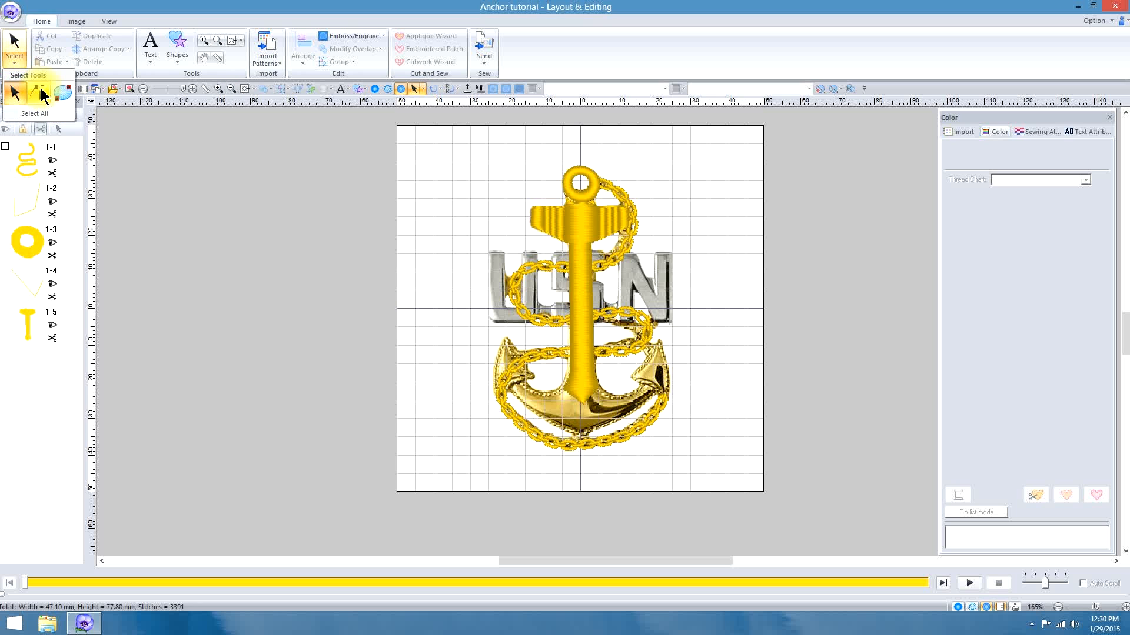
left_click(40, 92)
left_click(972, 607)
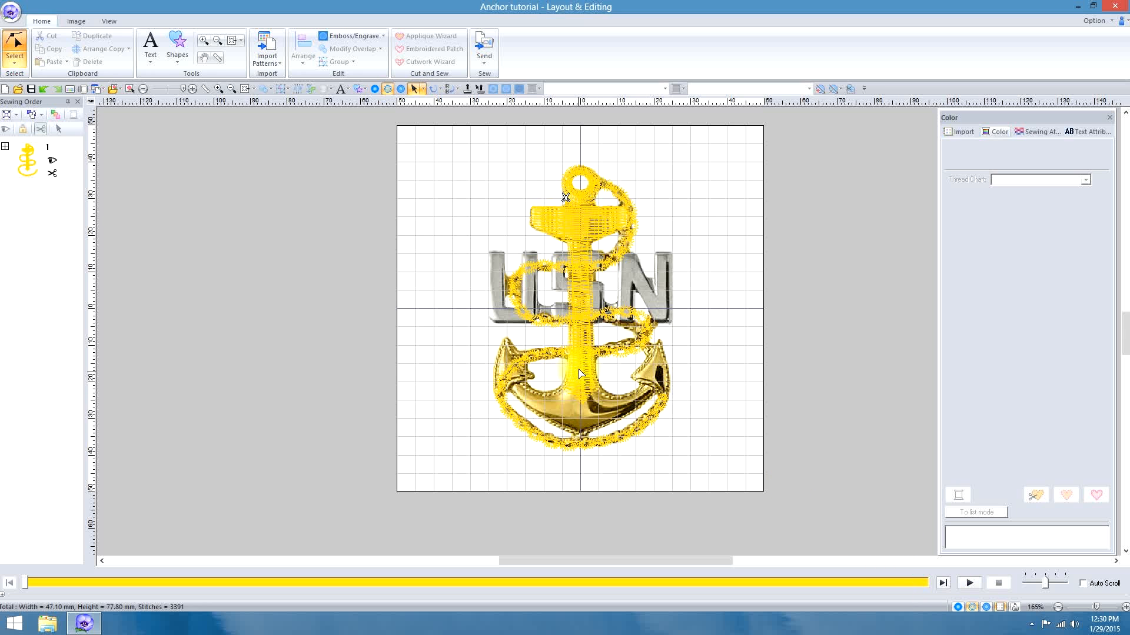
left_click(585, 370)
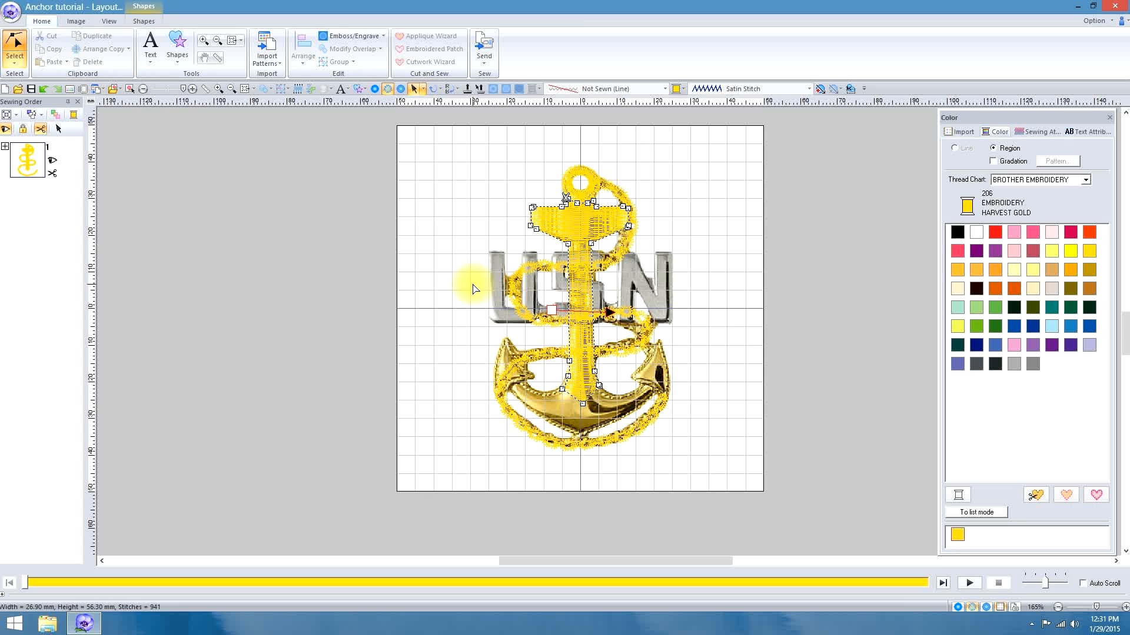
- Move the shank shape's exit point (R2) down to the shank's lower-left corner and return to normal object selection
left_click(15, 61)
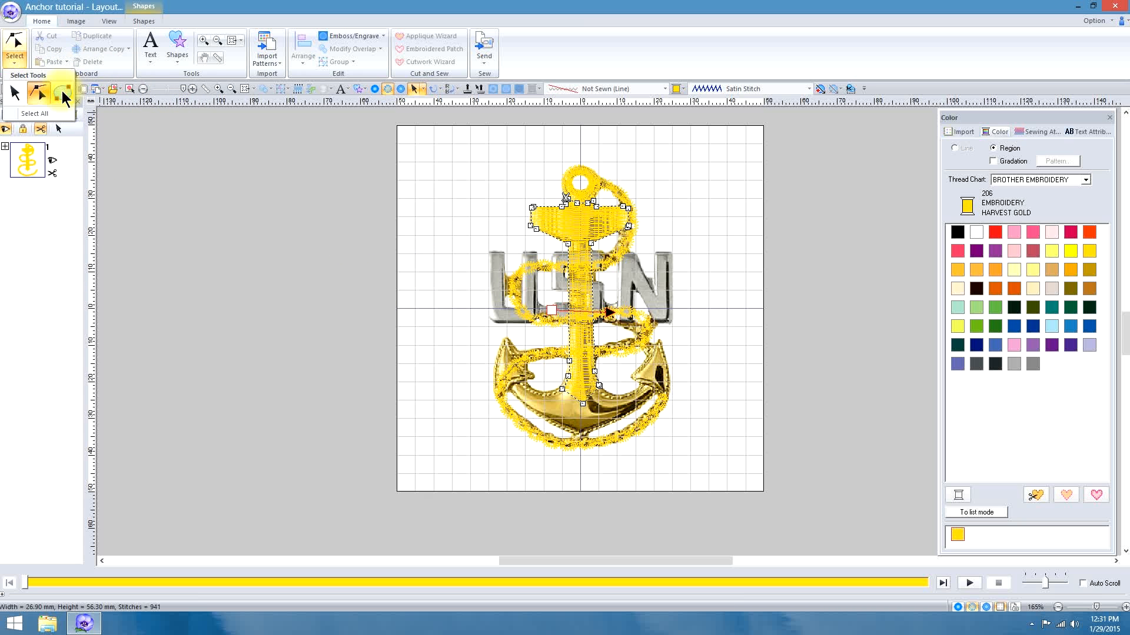
left_click(62, 90)
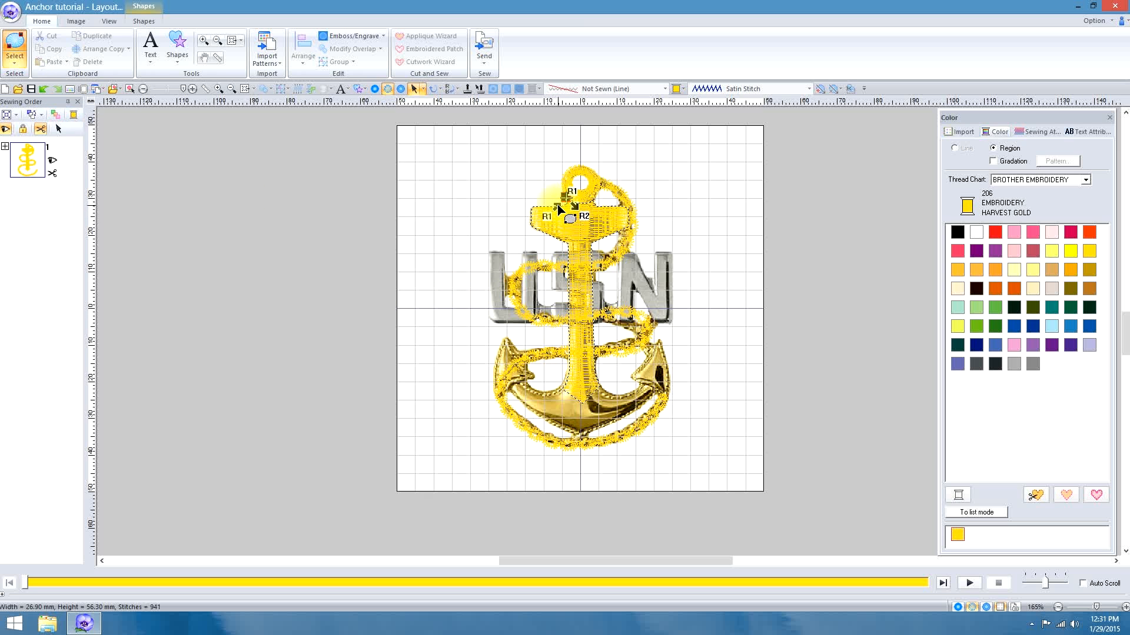
mouse_move(559, 209)
left_mouse_down()
mouse_move(580, 212)
mouse_move(522, 220)
mouse_move(513, 261)
mouse_move(562, 306)
mouse_move(563, 421)
mouse_move(570, 402)
left_mouse_up()
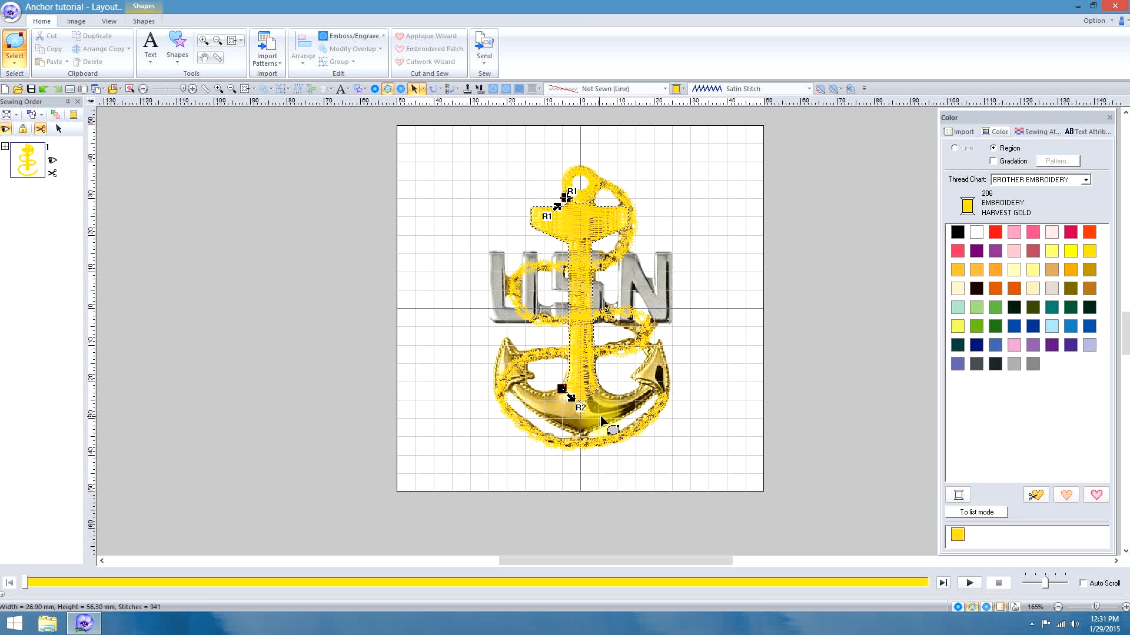
left_click(14, 61)
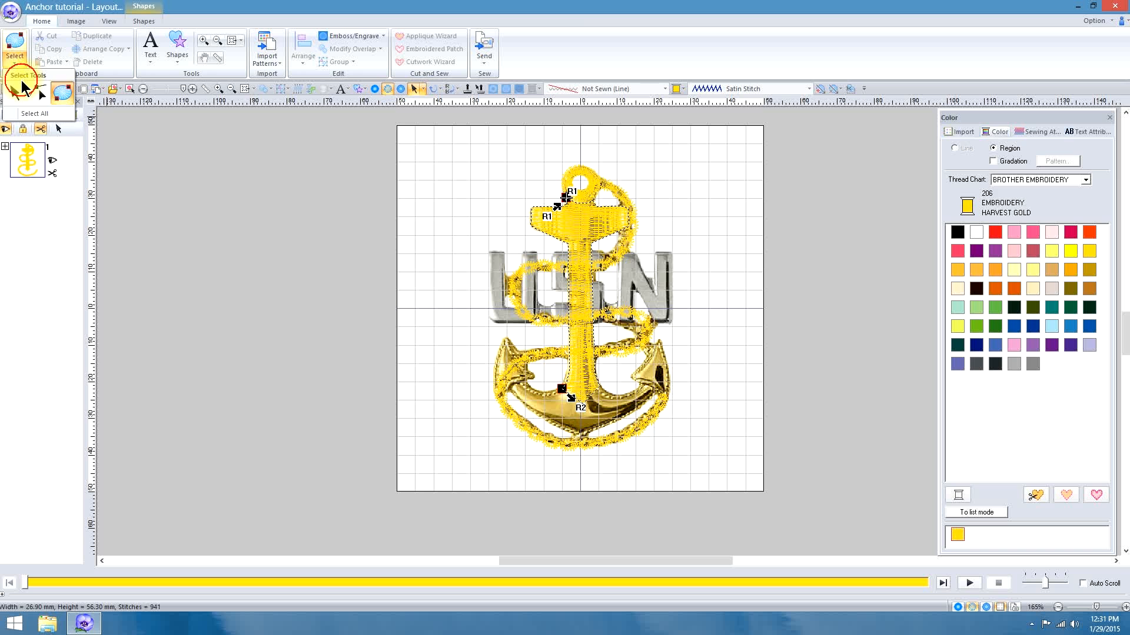
left_click(16, 92)
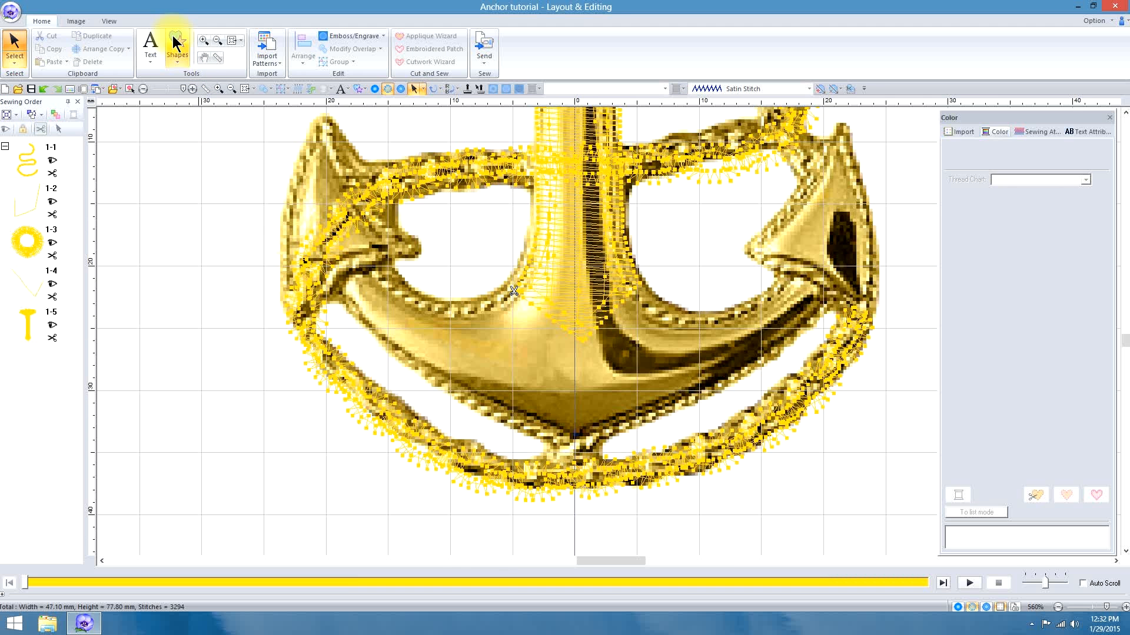
- Start a closed curve shape at the shank's exit point, tracing the left arm's upper edge out to the fluke's inner barb
left_click(176, 45)
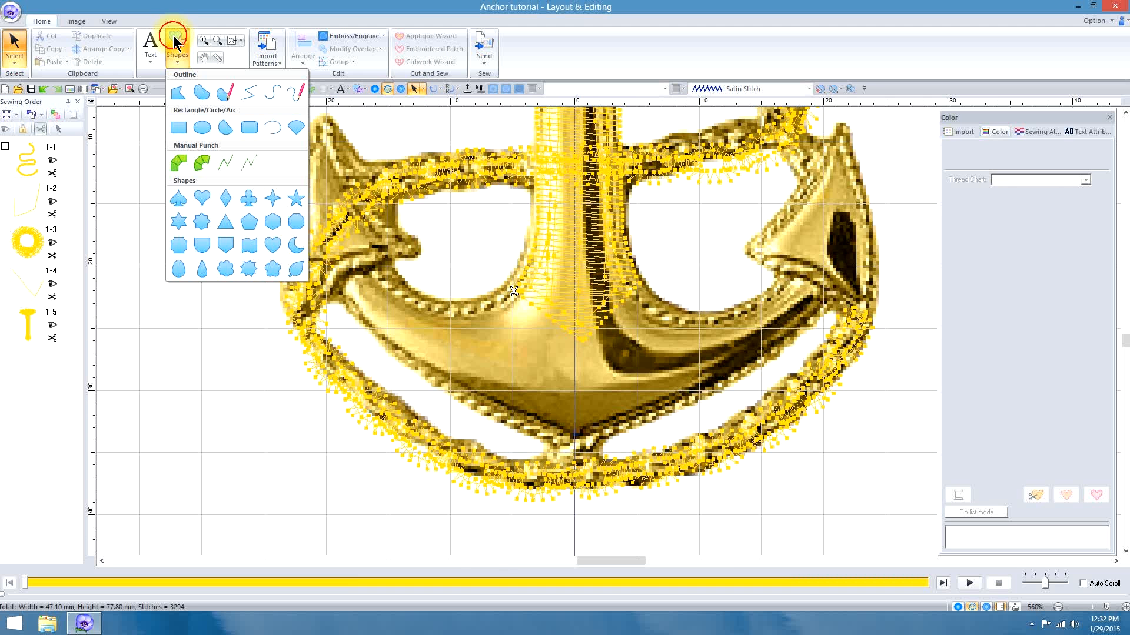
left_click(201, 93)
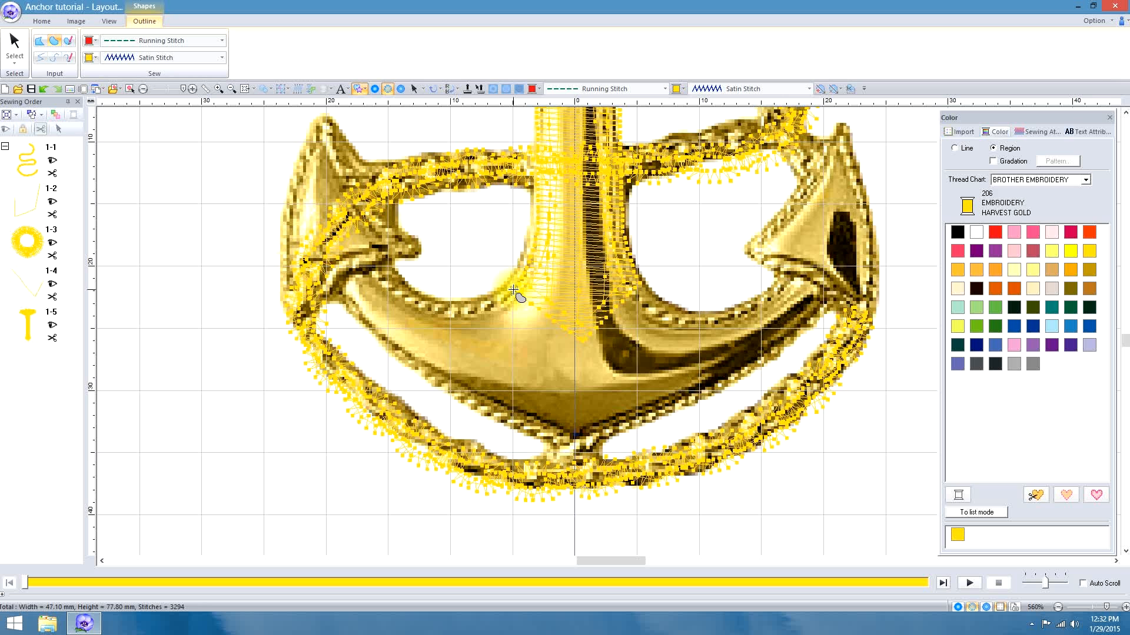
left_click(513, 290)
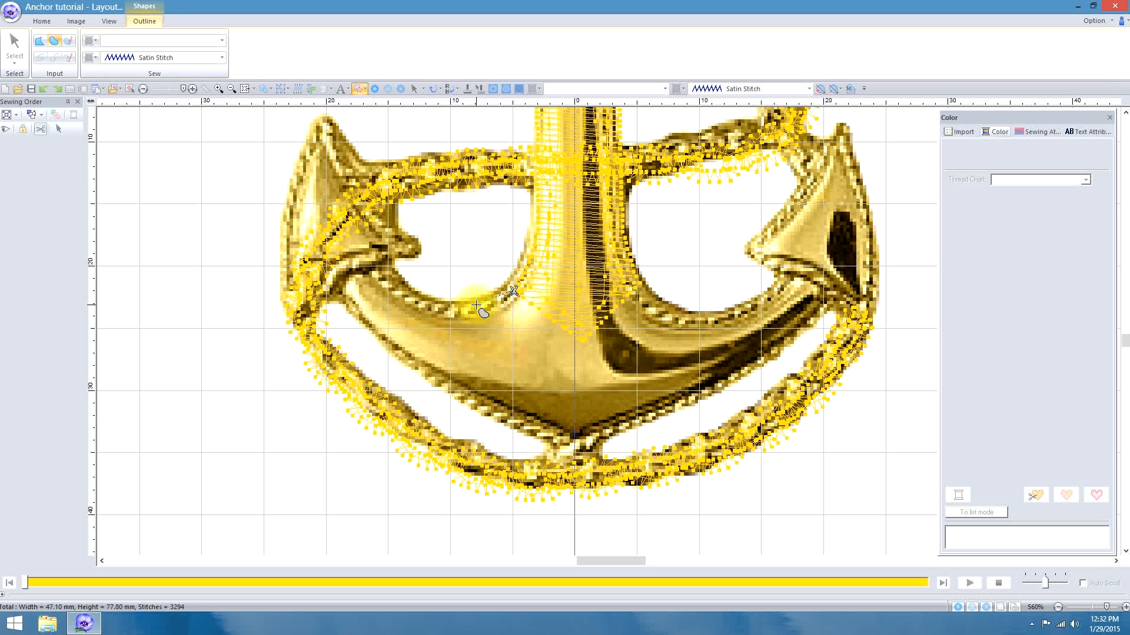
left_click(419, 301)
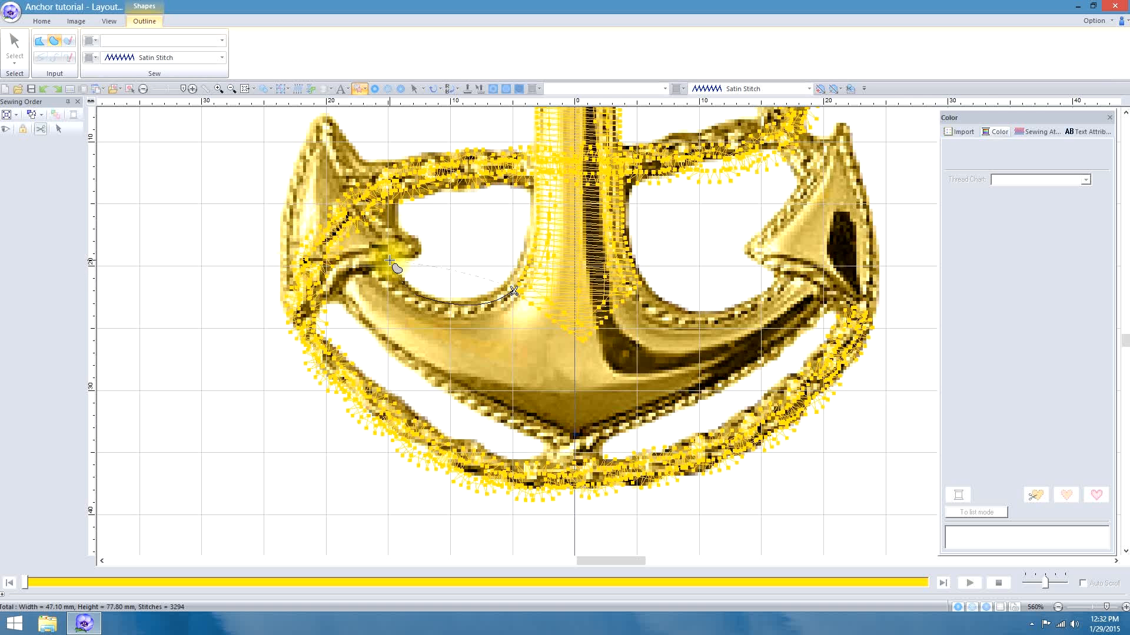
left_click(389, 260)
key("space")
left_click(423, 258)
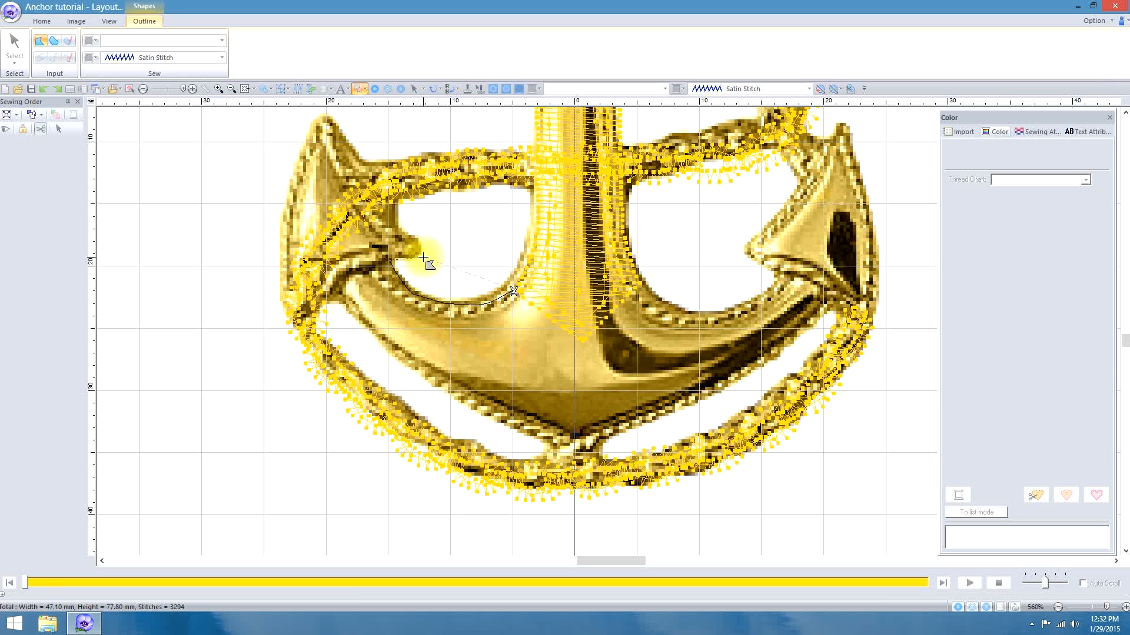
- Trace the left fluke's inner edge as a curve from the barb up to its tip
left_click(415, 240)
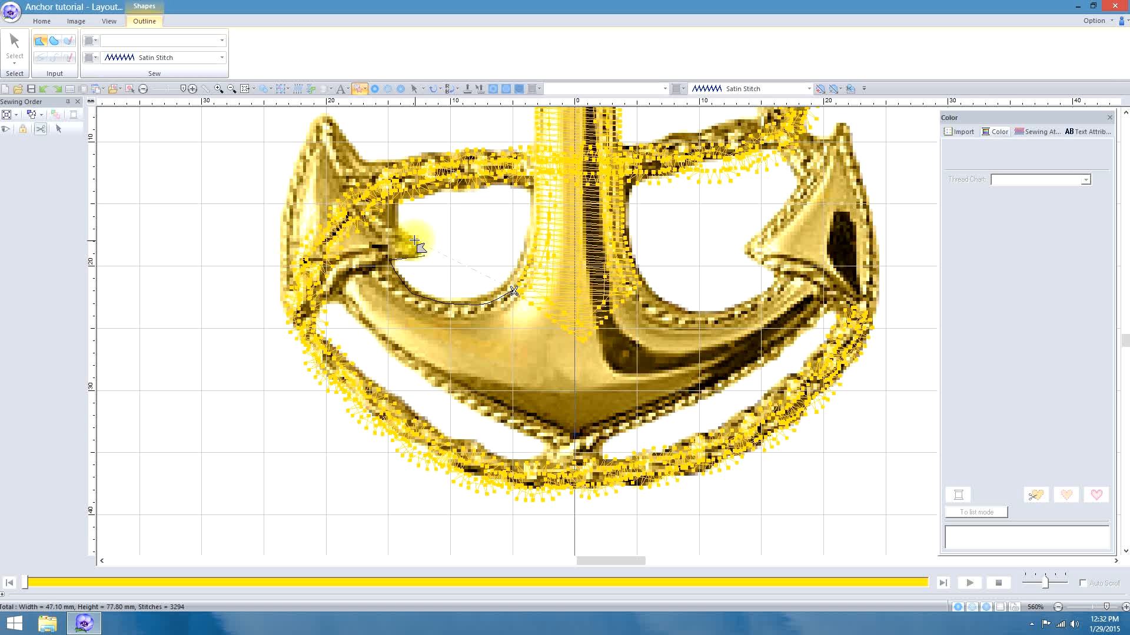
left_click(413, 238)
left_click(412, 238)
left_click(390, 229)
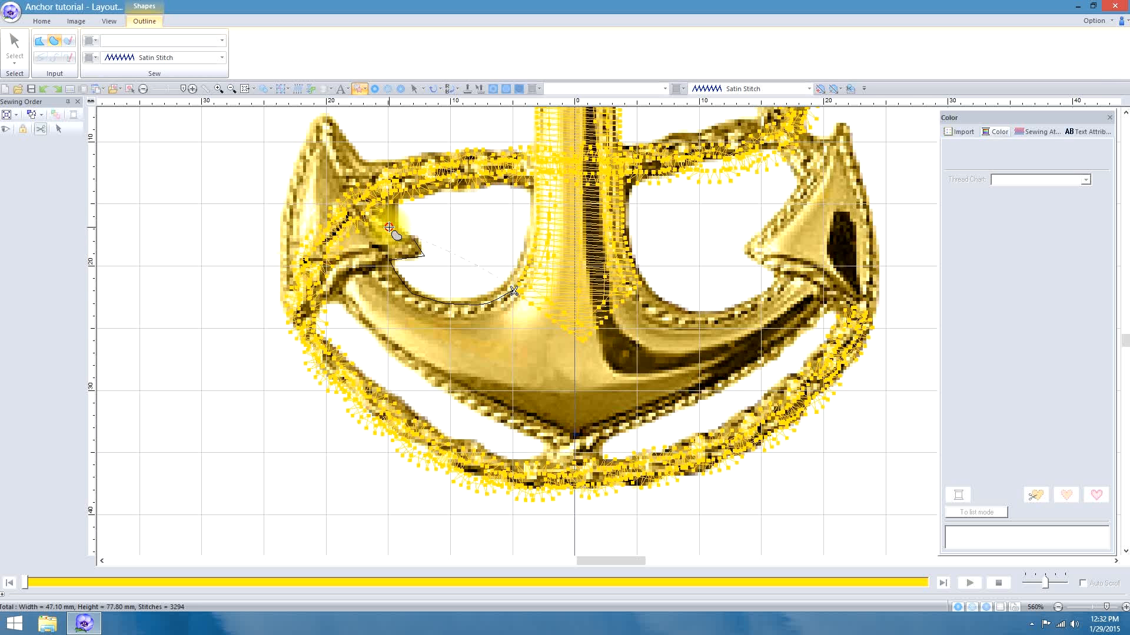
left_click(347, 172)
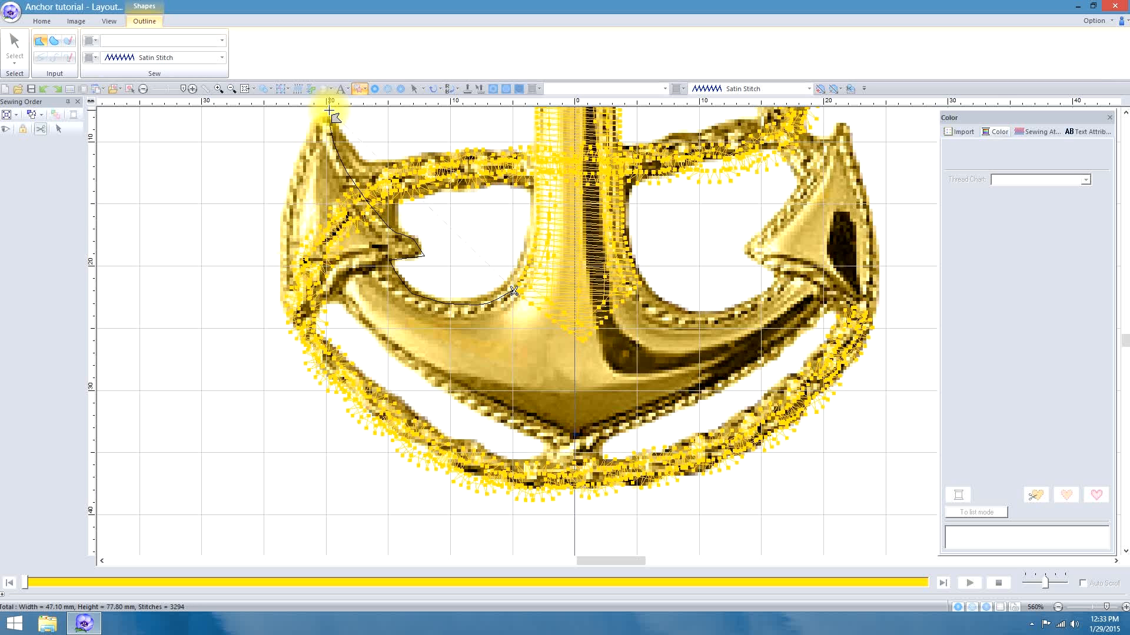
- Continue the outline in a curve along the left fluke's outer edge, from its tip down to its lower corner
left_click(316, 132)
key("x")
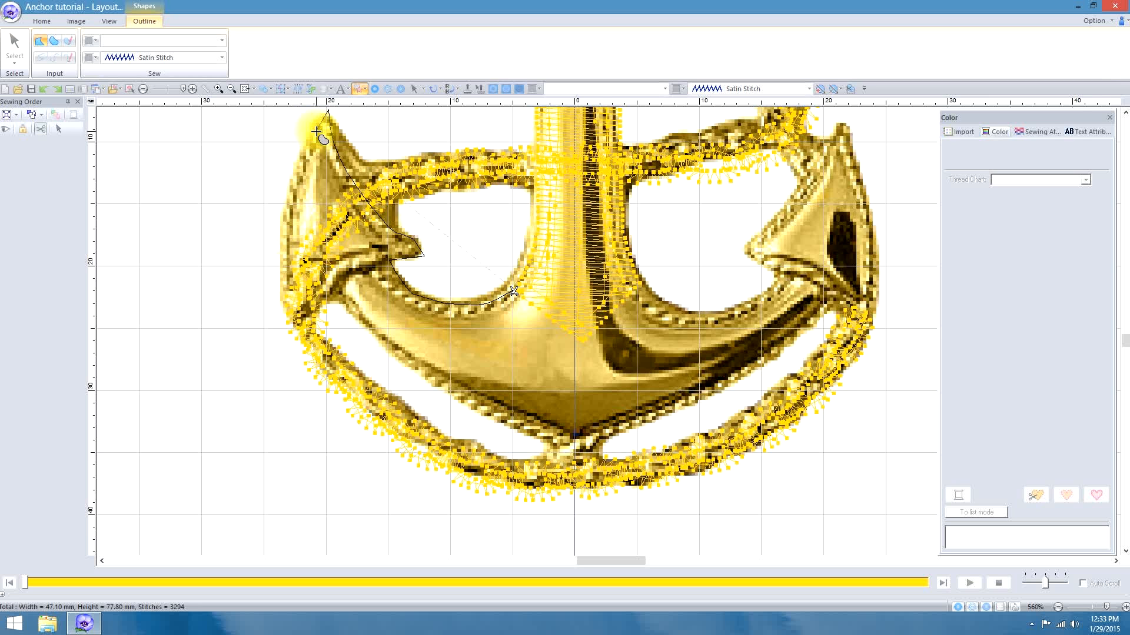
left_click(286, 195)
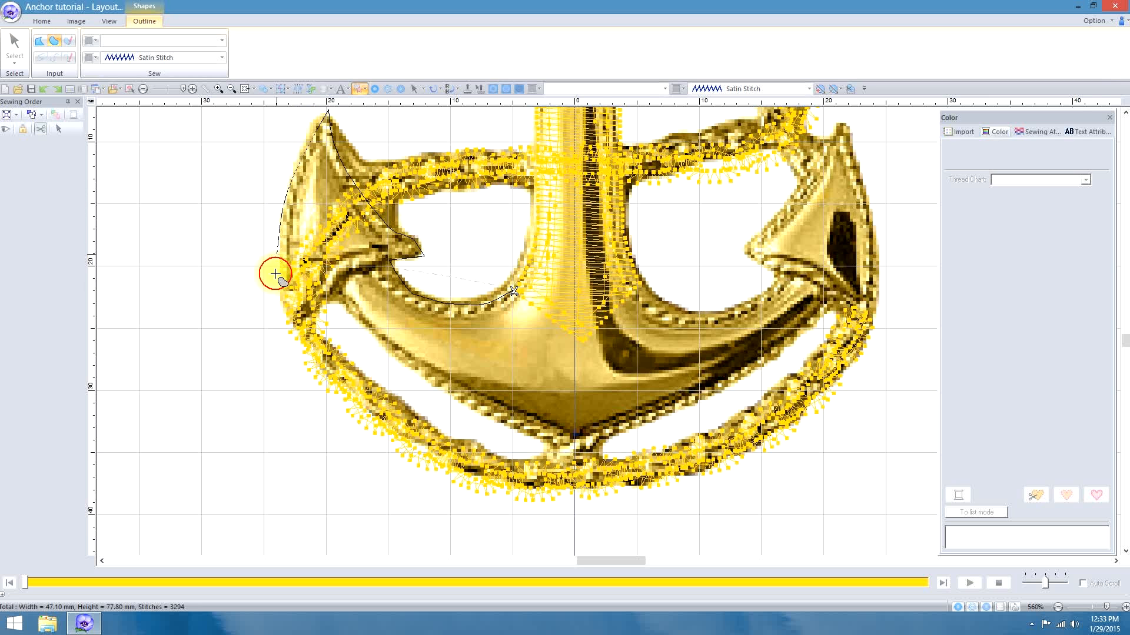
left_click(290, 336)
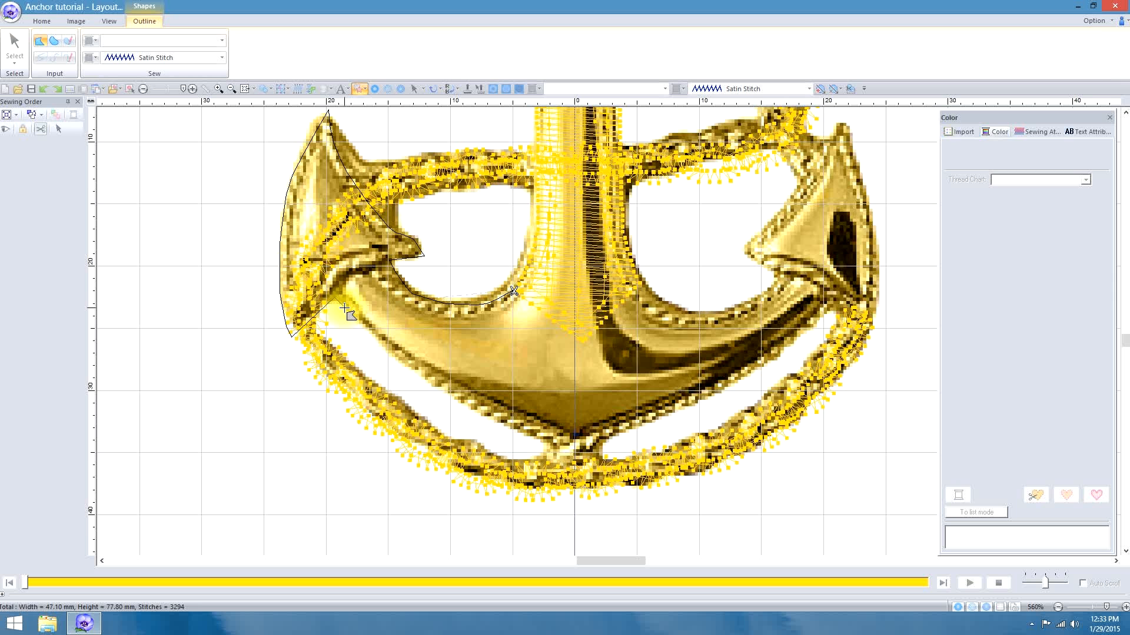
- Trace the left arm's lower edge as a curve down to the point beneath the anchor's base, overlapping the chain
key("x")
left_click(389, 345)
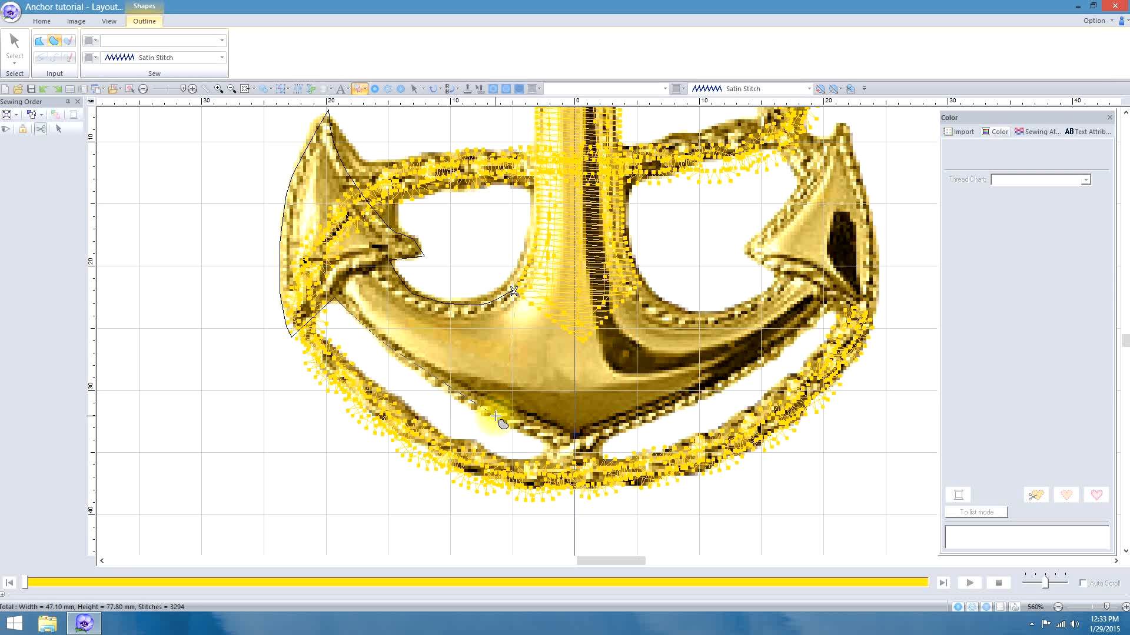
left_click(551, 432)
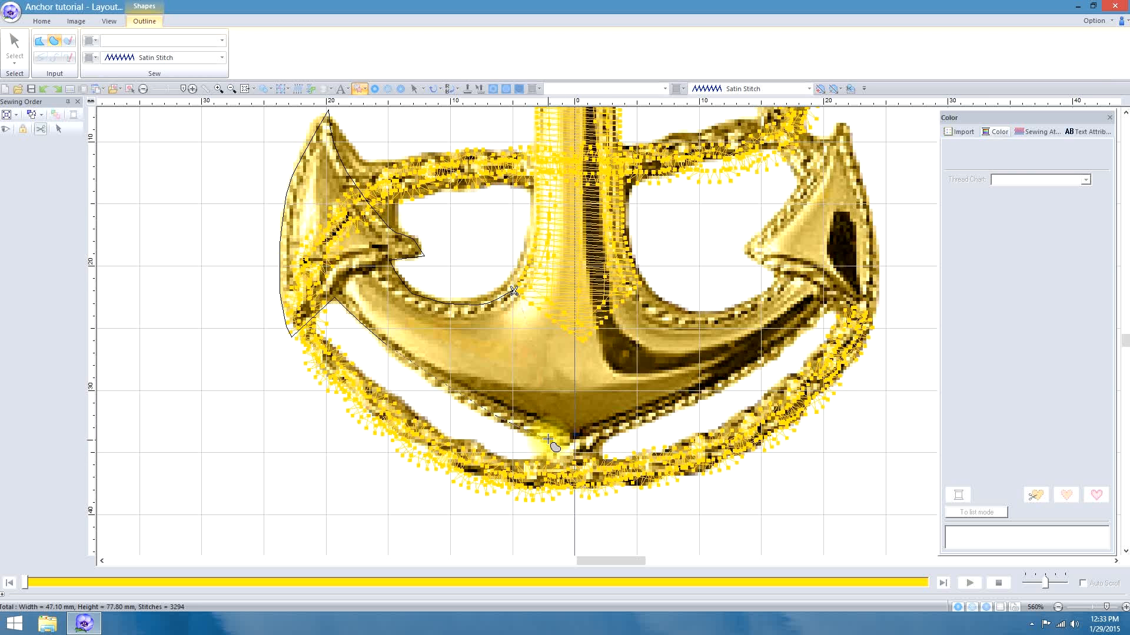
left_click(570, 476)
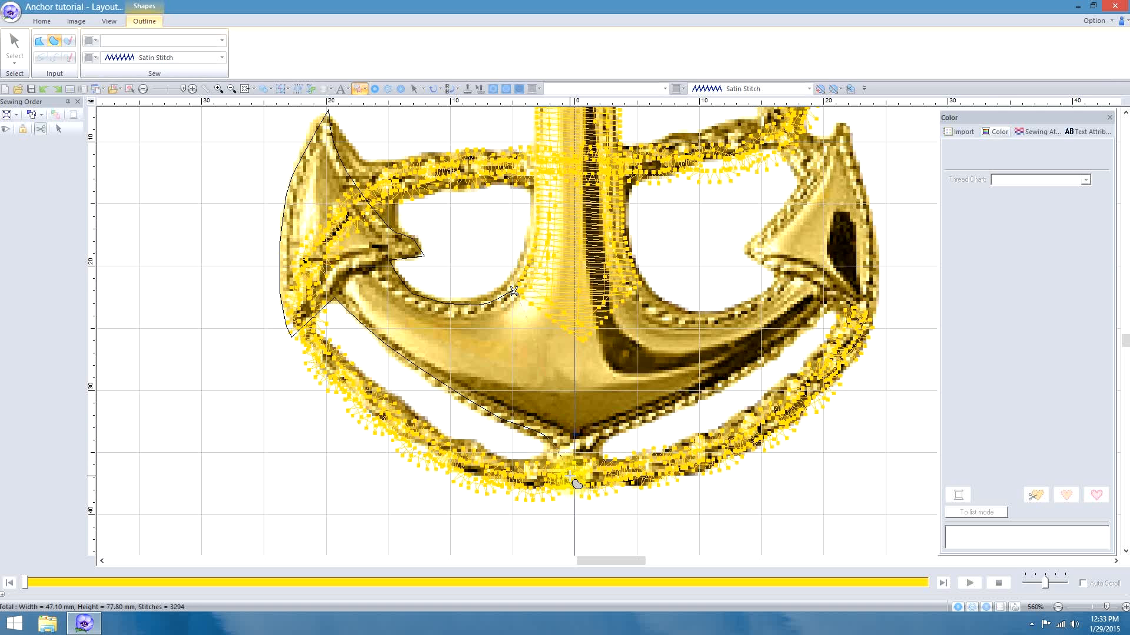
right_click(569, 476)
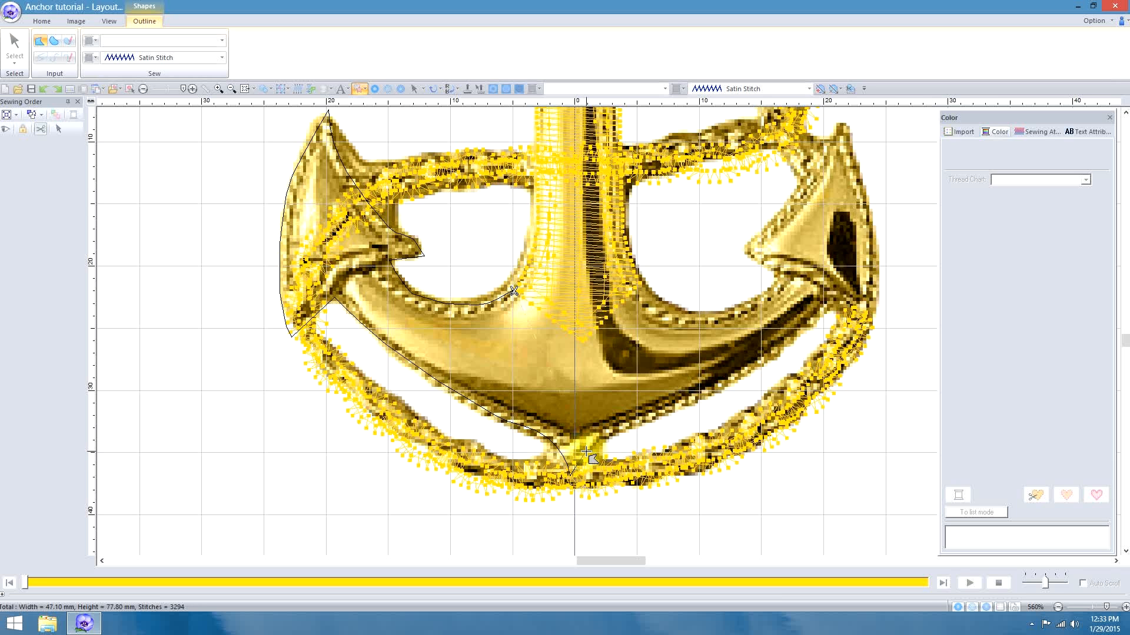
- Continue the outline along the right arm's curved lower edge, with a straight segment out to the right fluke's lower corner
left_click(586, 452)
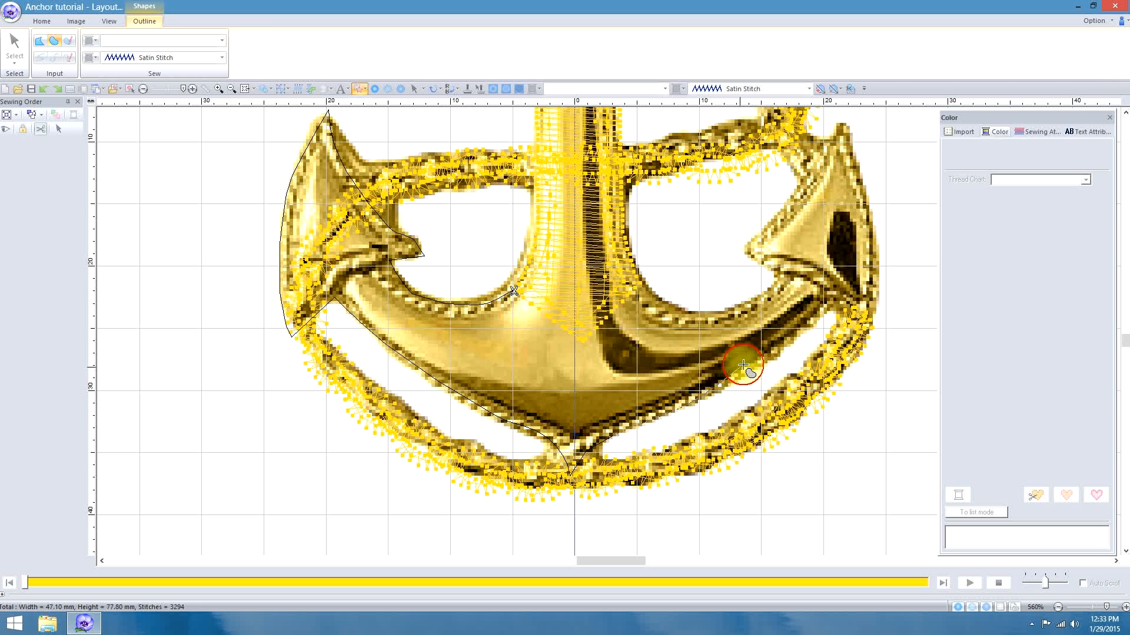
left_click(801, 330)
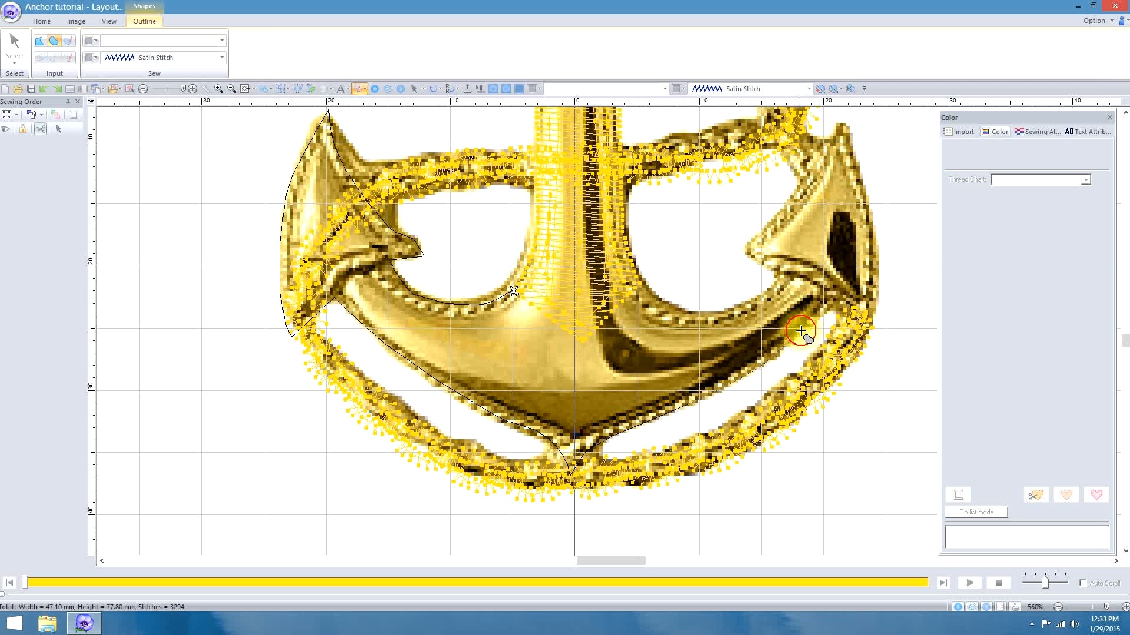
left_click(830, 301)
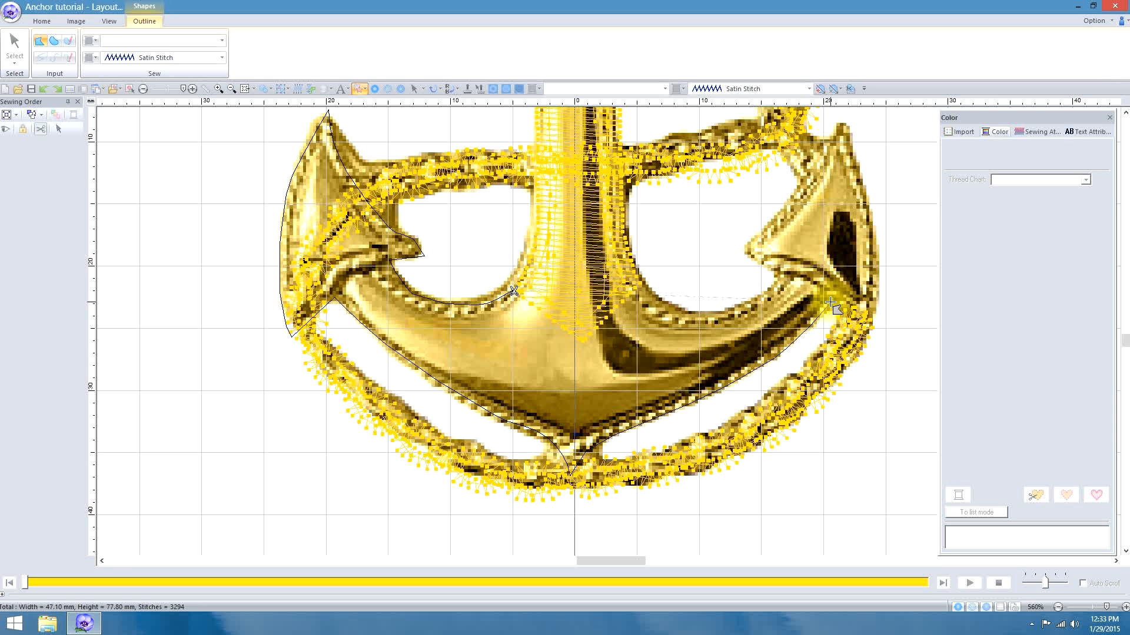
left_click(869, 326)
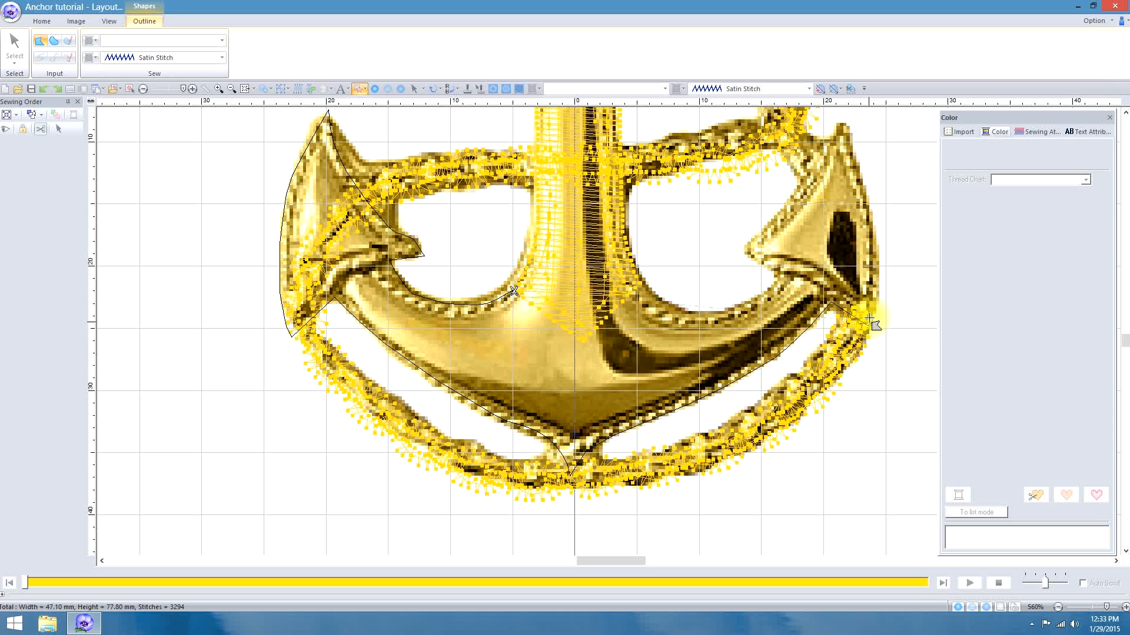
- Trace the right fluke's outer edge as a curve up to its tip
left_click(871, 309)
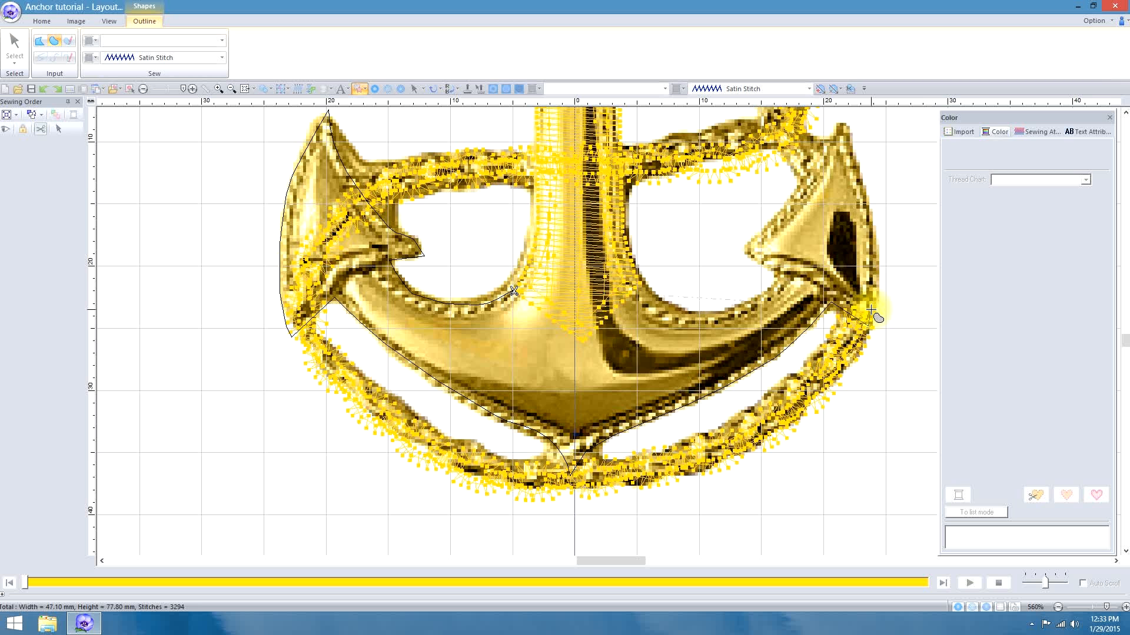
left_click(869, 217)
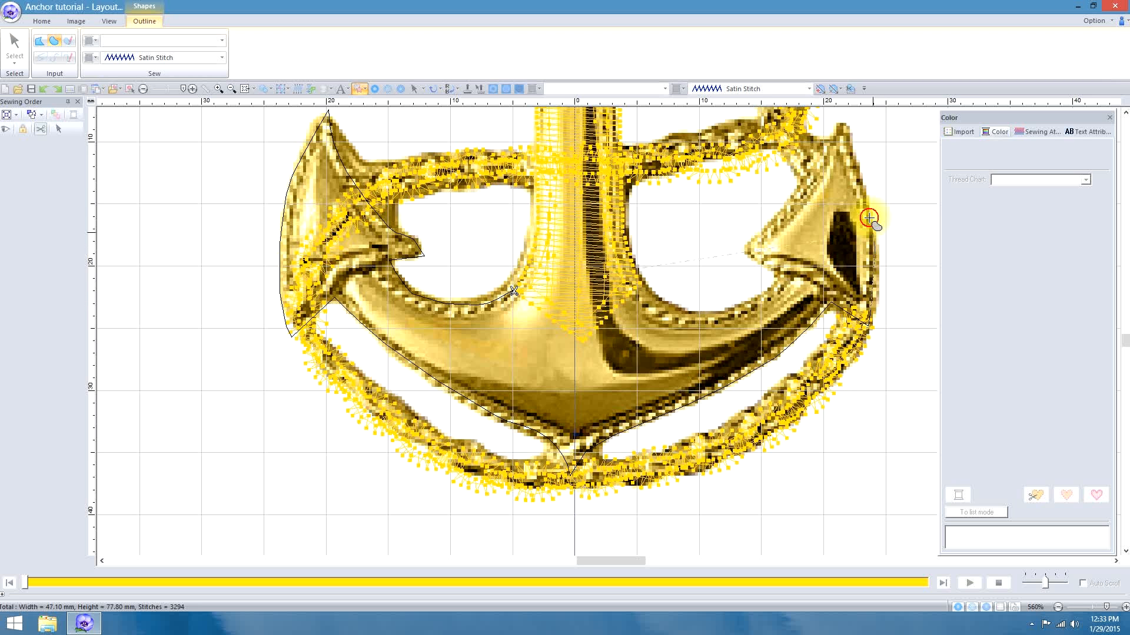
left_click(848, 131)
left_click(843, 121)
- Trace the right fluke's inner edge as a curve from the tip down to its barb
key("z")
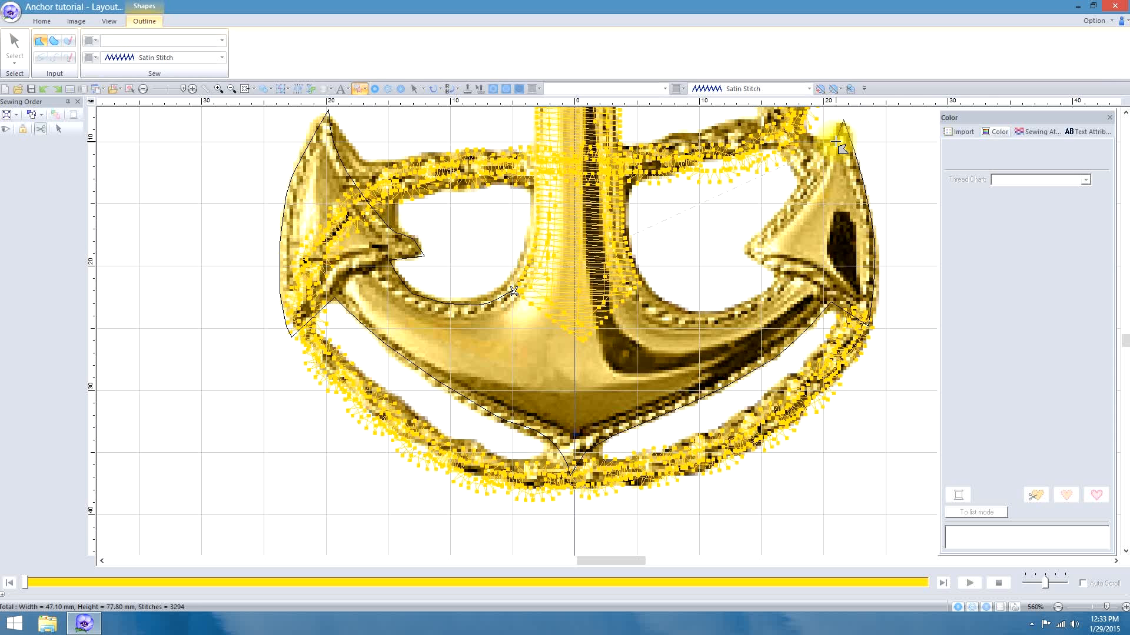
left_click(789, 208)
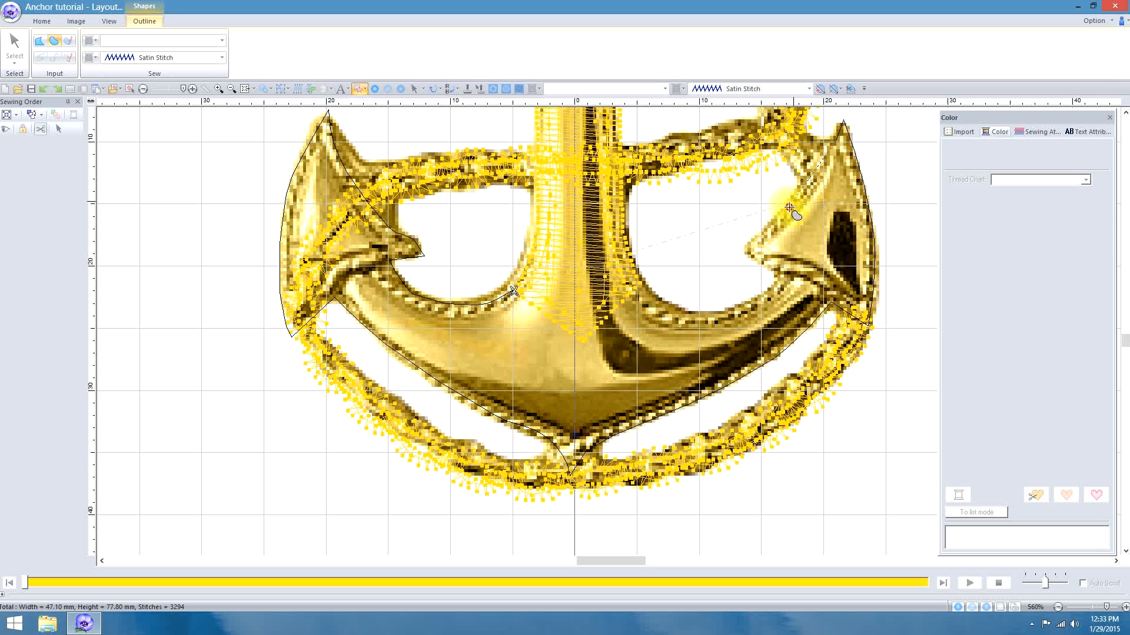
left_click(747, 247)
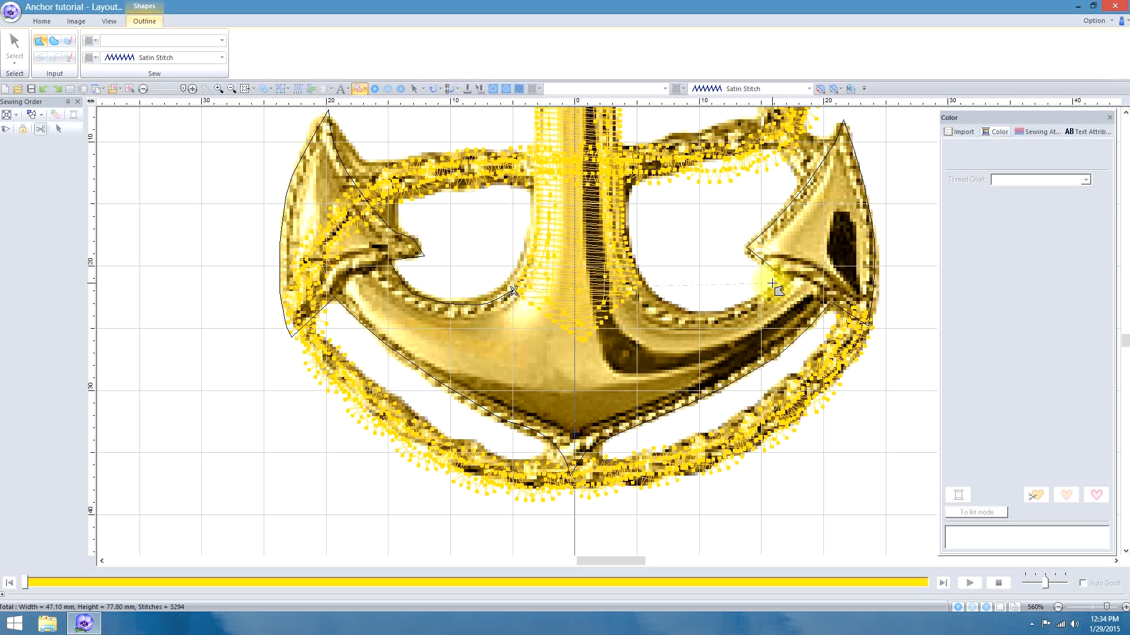
- Trace the right arm's curved upper edge in to the shank and close the outline with a shallow V across the shank's base
left_click(771, 283)
left_click(760, 298)
left_click(710, 311)
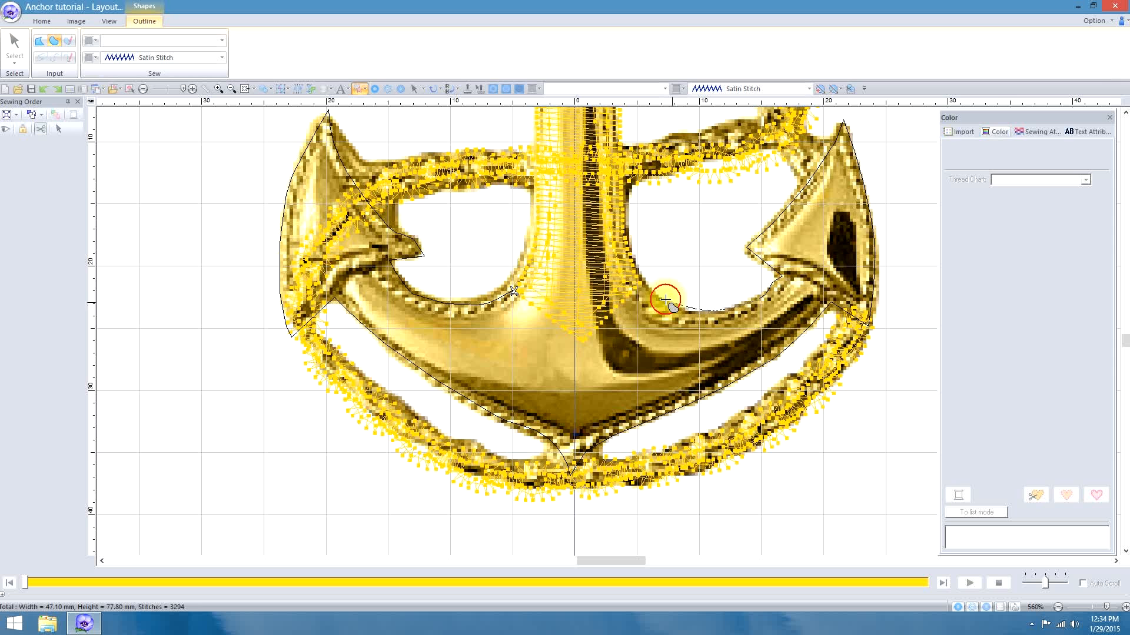
left_click(639, 281)
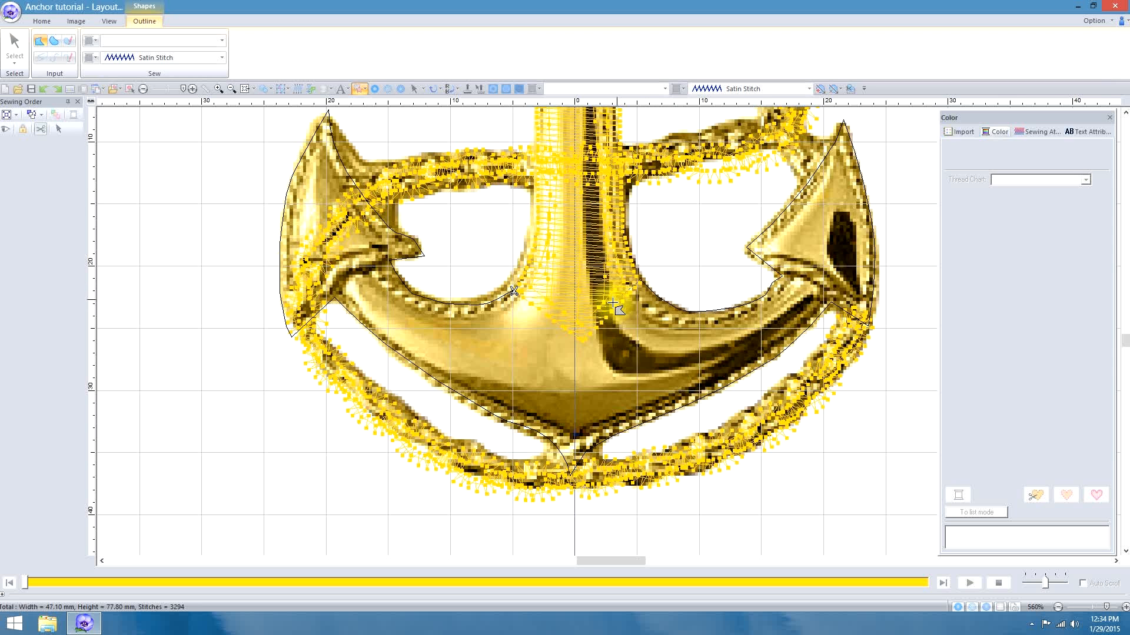
left_click(591, 314)
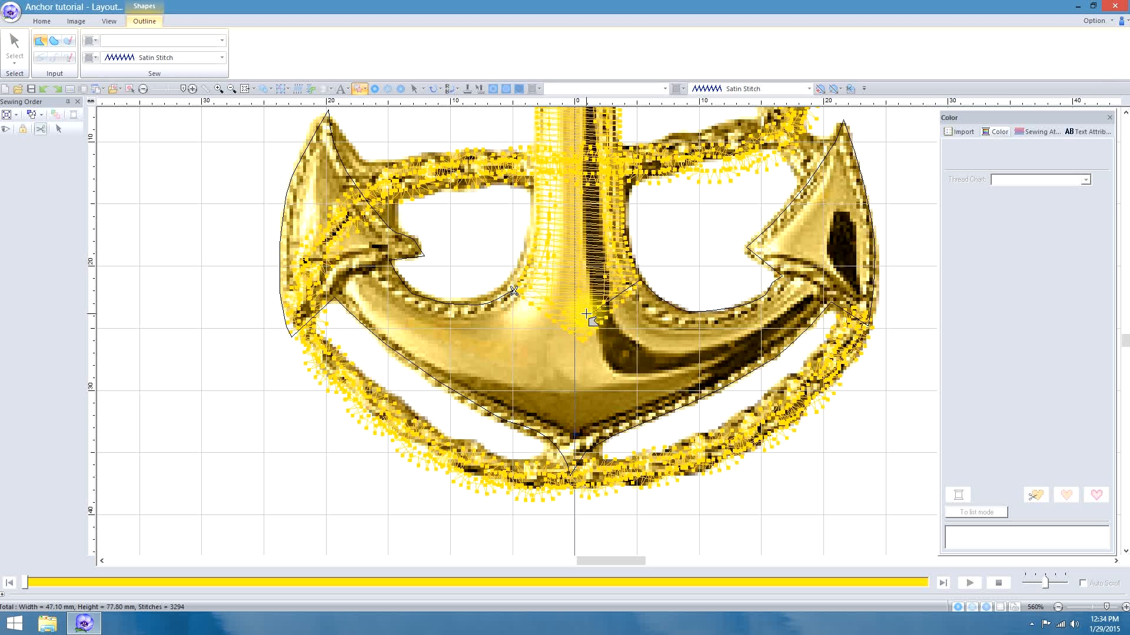
left_click(517, 292)
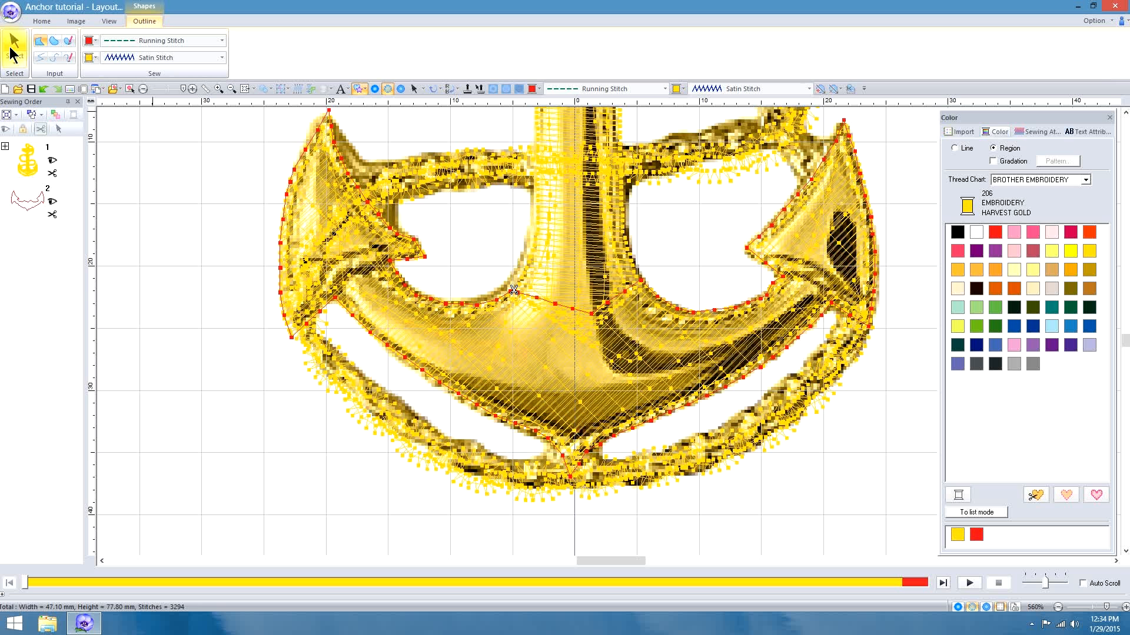
- Select the closed arms-and-flukes shape and move its corner point at the shank's base slightly down toward the vertical centre line
left_click(13, 50)
left_click(431, 245)
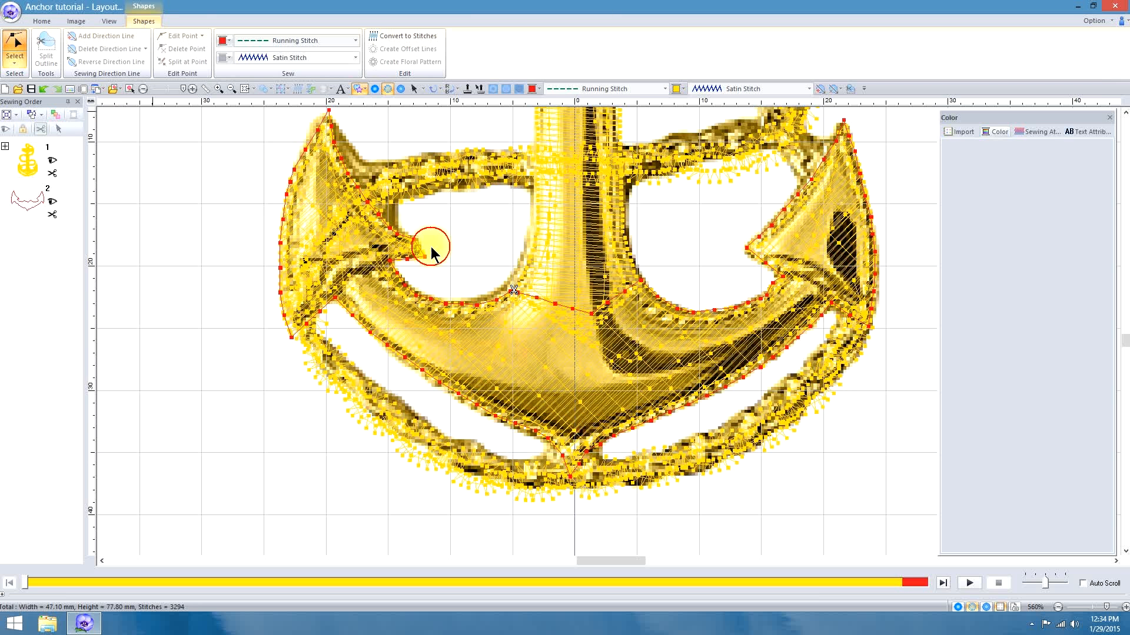
left_click_drag(590, 314, 579, 320)
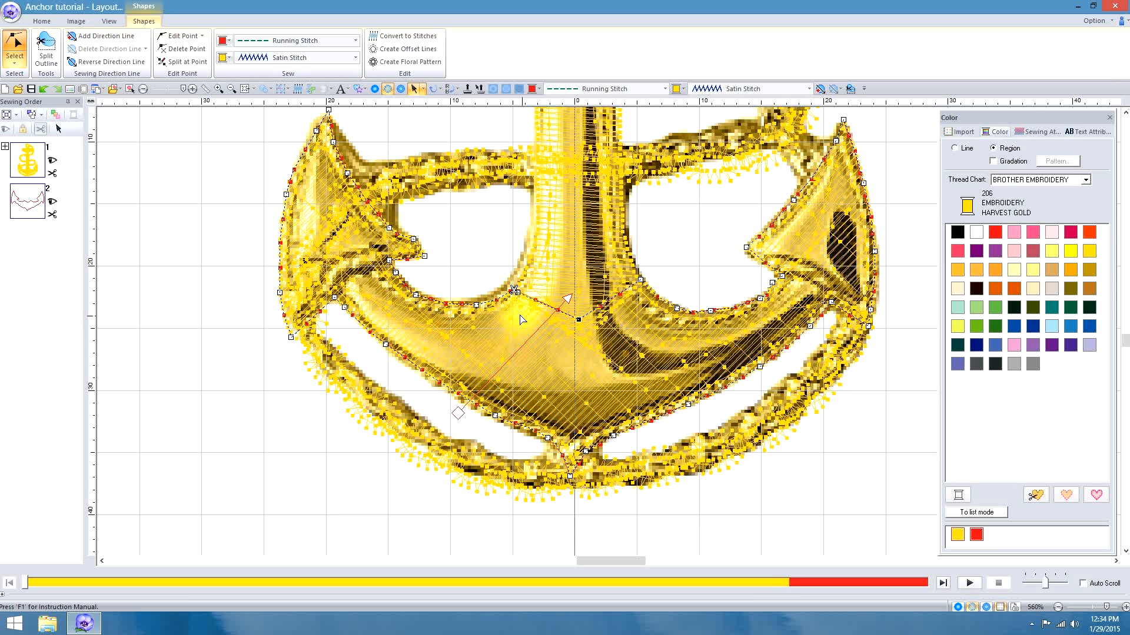
- Set the arms-and-flukes shape's outline to Not Sewn (Line) and show the design in realistic view
left_click(356, 40)
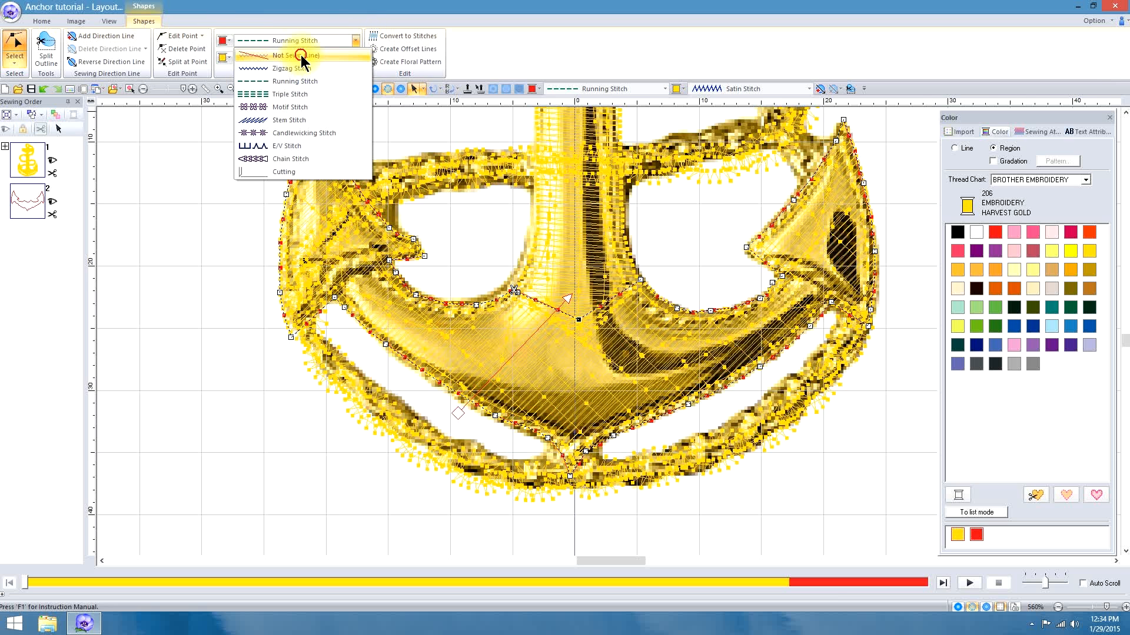
left_click(302, 55)
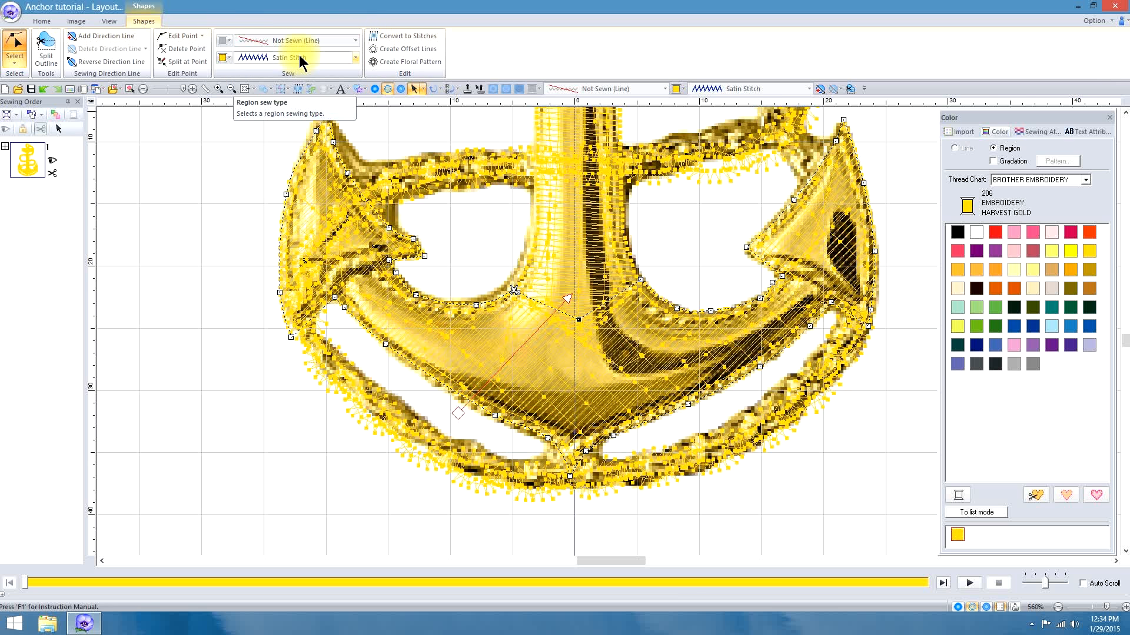
left_click(986, 607)
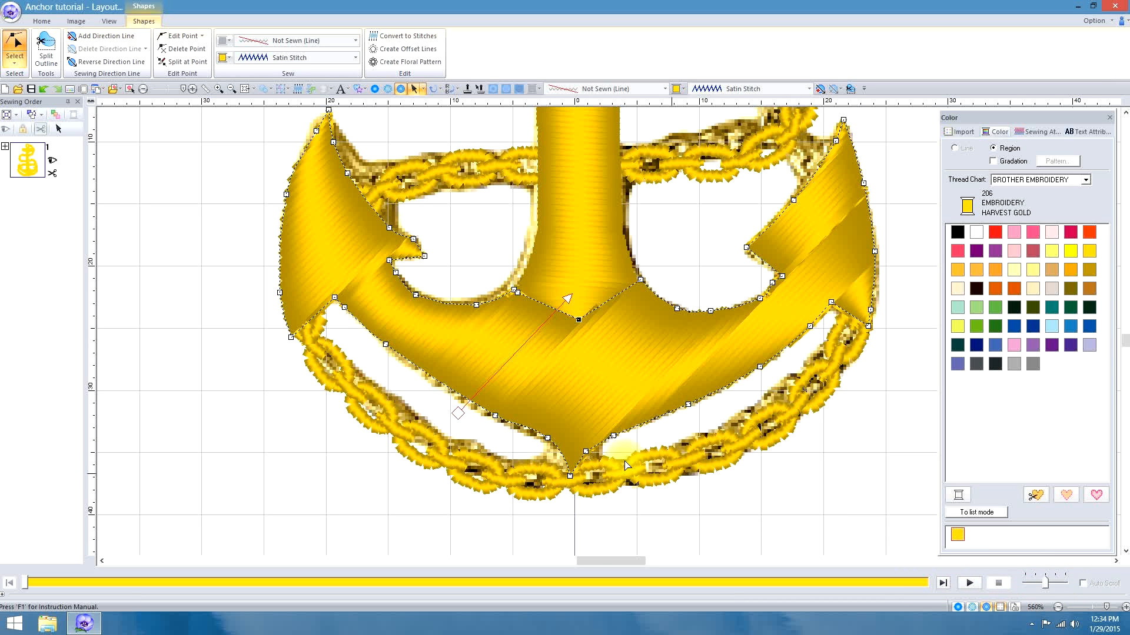
- Tilt the satin direction line nearly upright across the left arm, and add direction lines across the left fluke, right arm and right fluke
left_click_drag(566, 303, 498, 274)
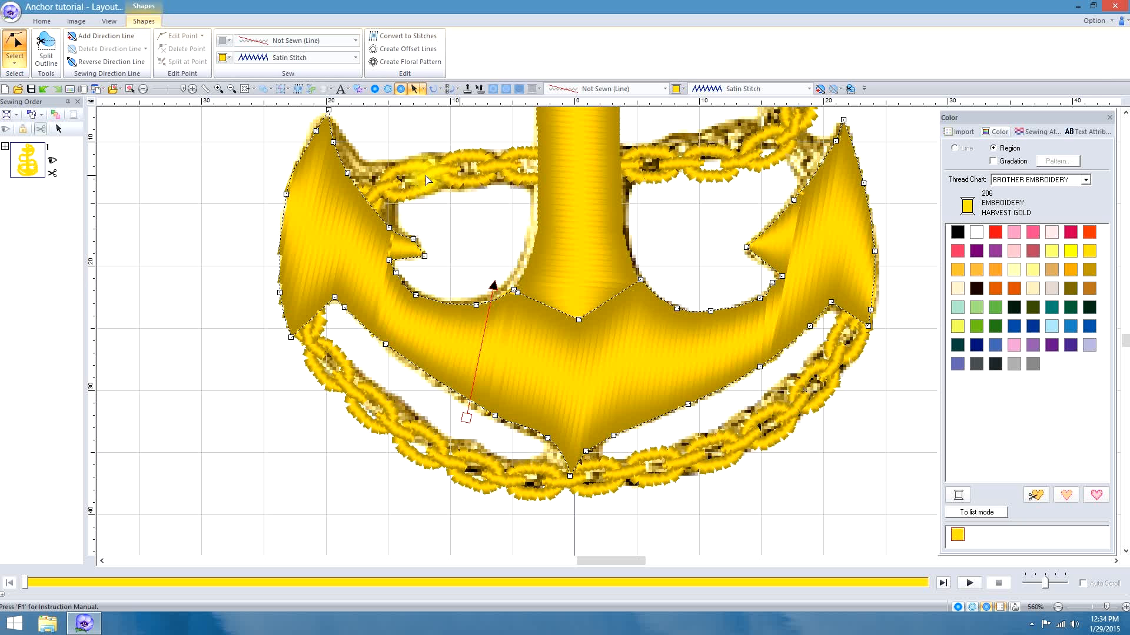
left_click(94, 37)
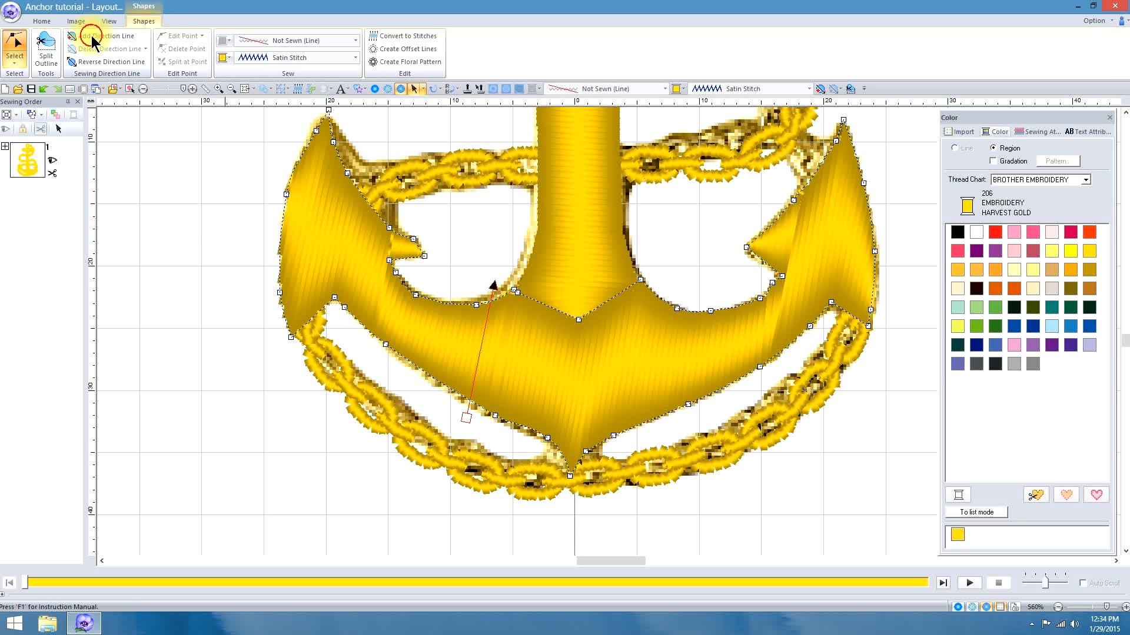
left_click_drag(240, 294, 434, 218)
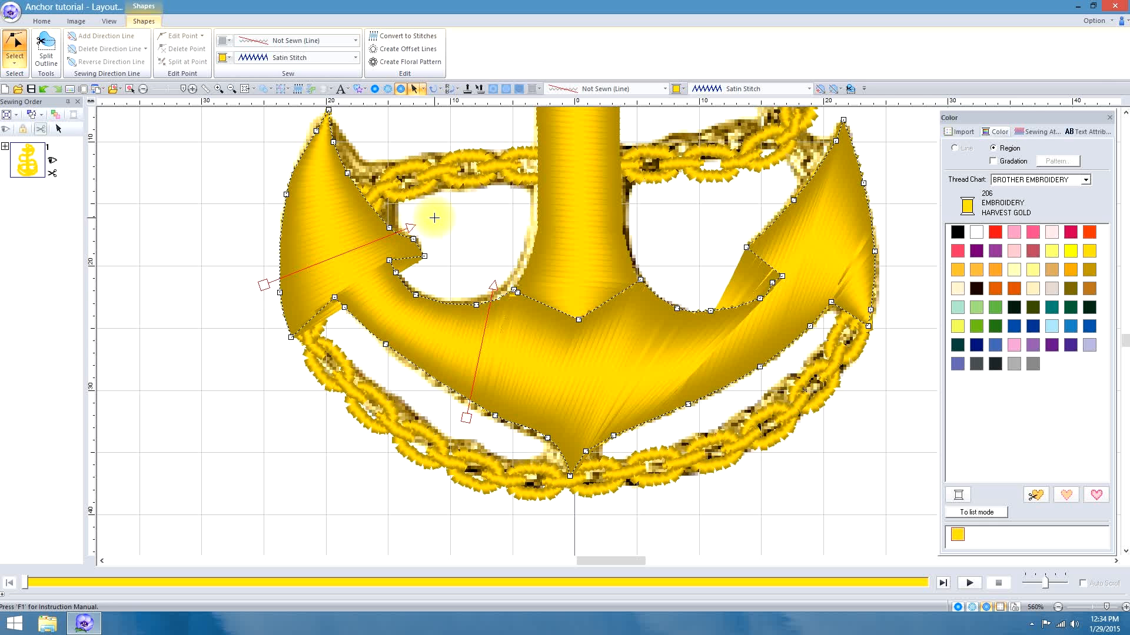
left_click_drag(786, 418, 688, 268)
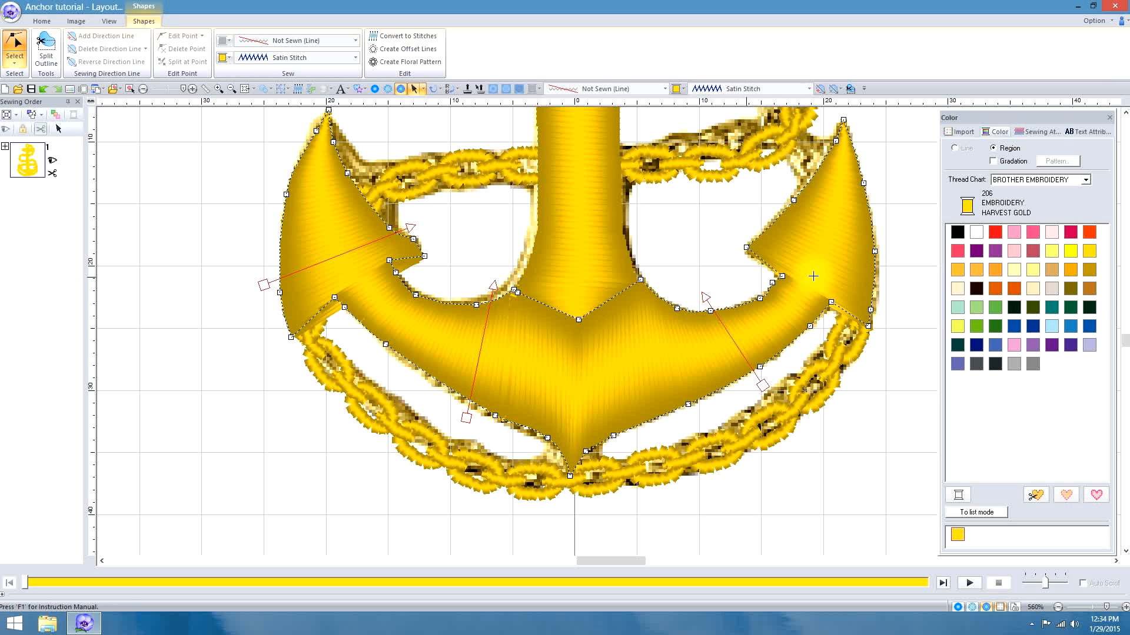
left_click_drag(916, 285, 752, 217)
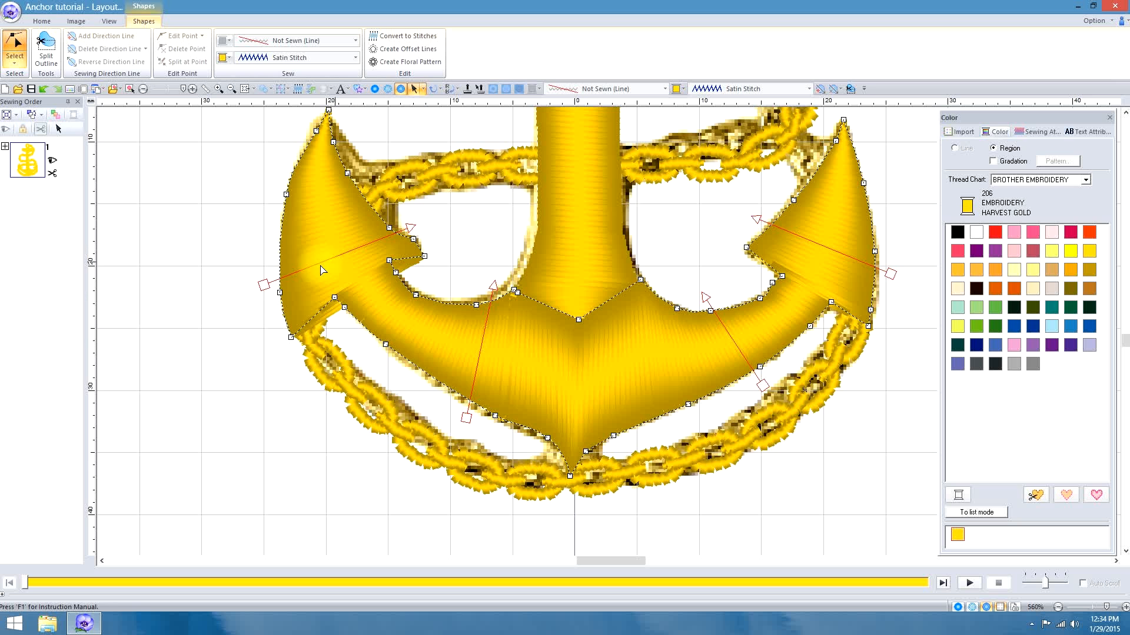
- Bring the whole design into view and run the stitch simulator briefly to check how the anchor sews
left_click(108, 21)
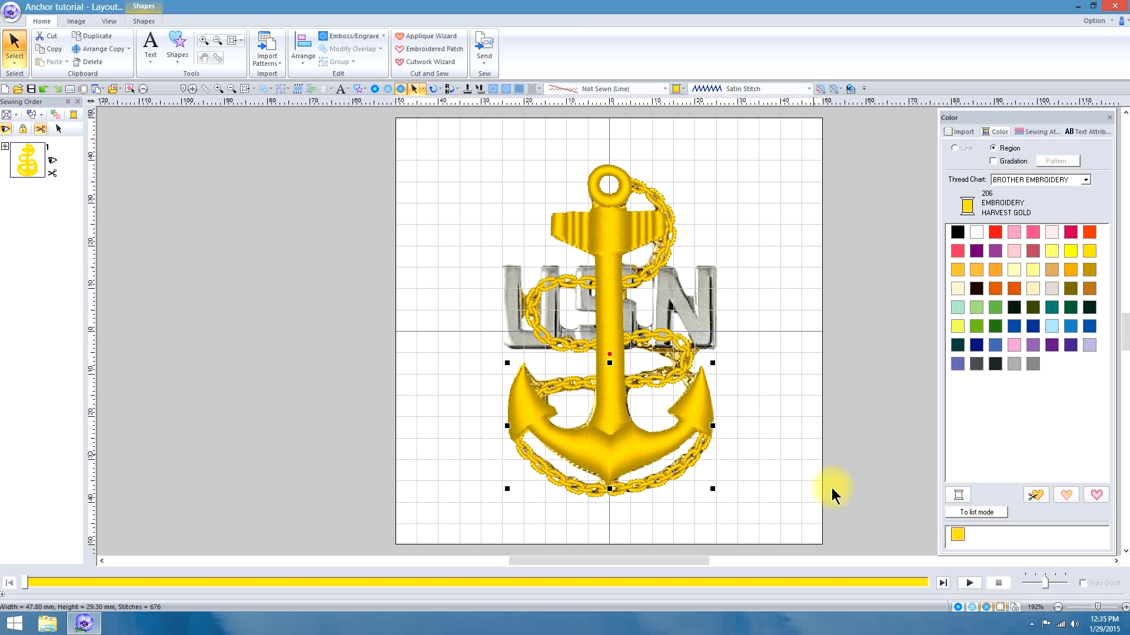
left_click(969, 582)
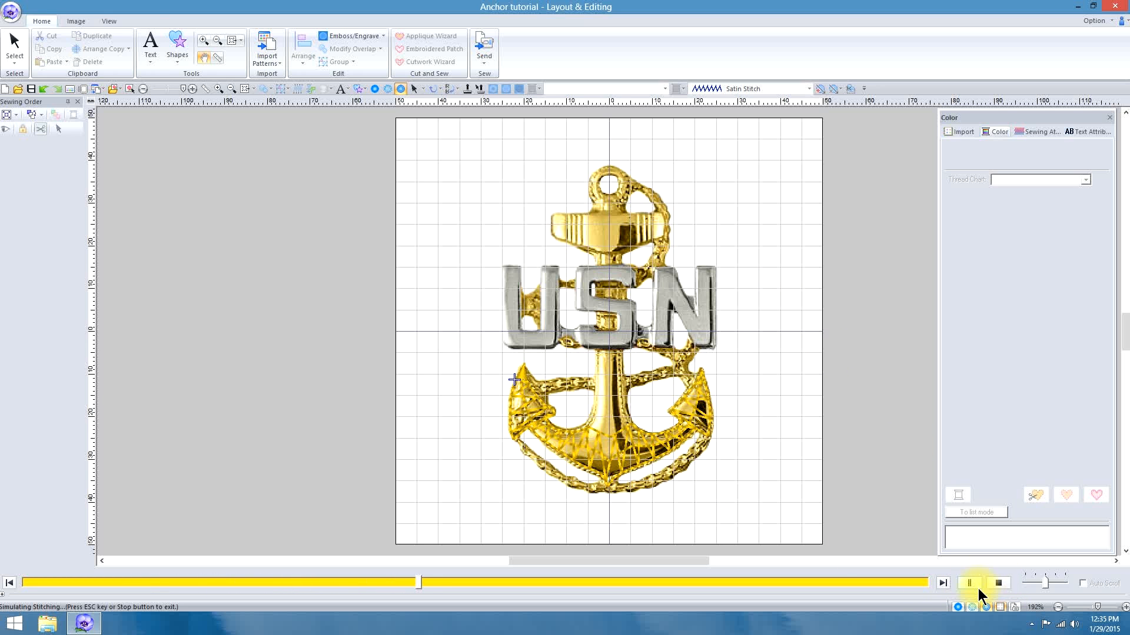
left_click(998, 583)
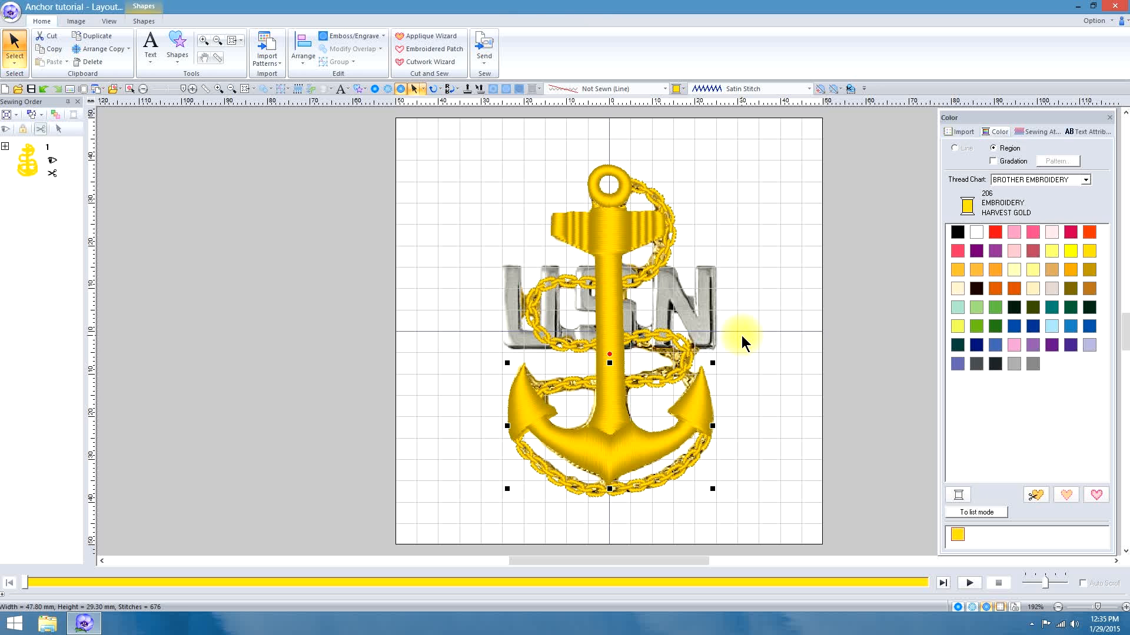
- Start an open straight-line shape with Running Stitch in Brother Embroidery thread 206 Harvest Gold
left_click(177, 45)
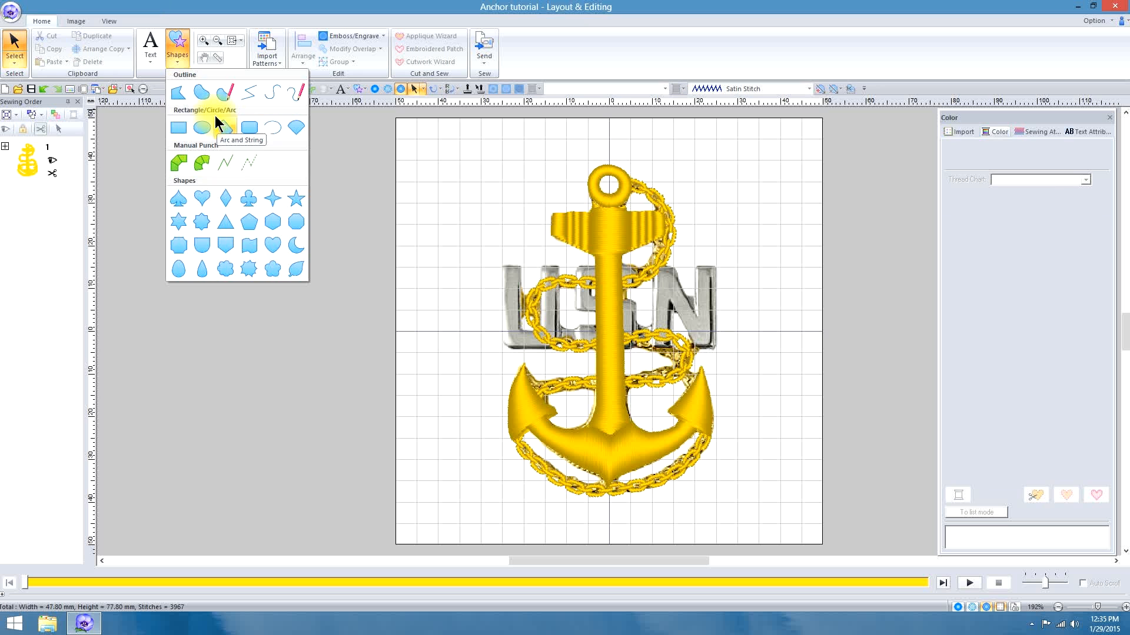
left_click(178, 93)
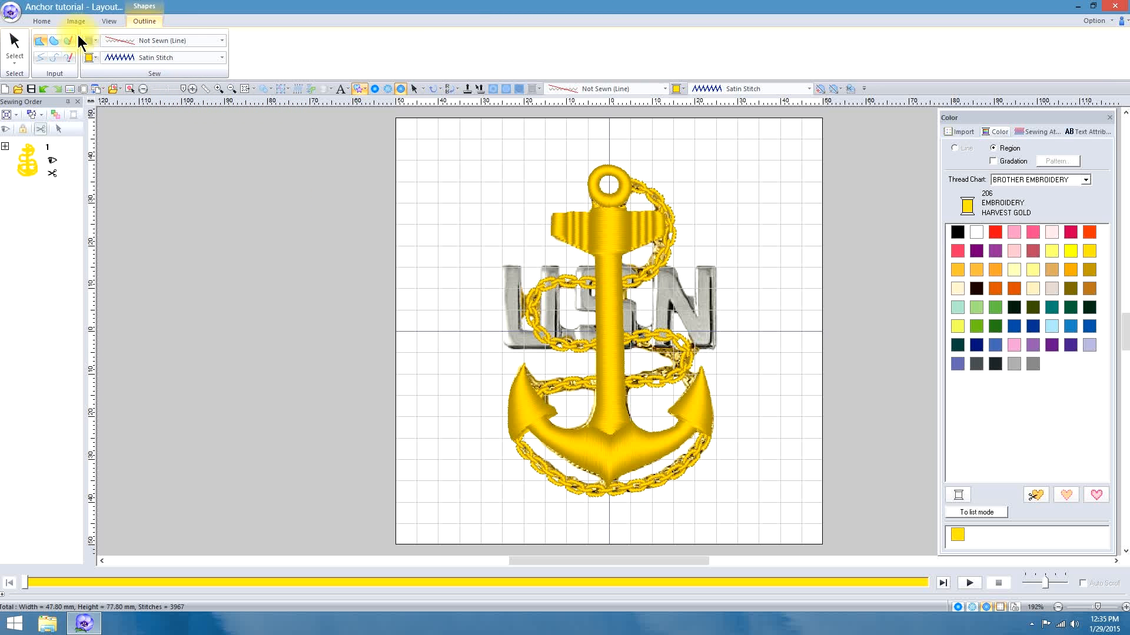
left_click(40, 58)
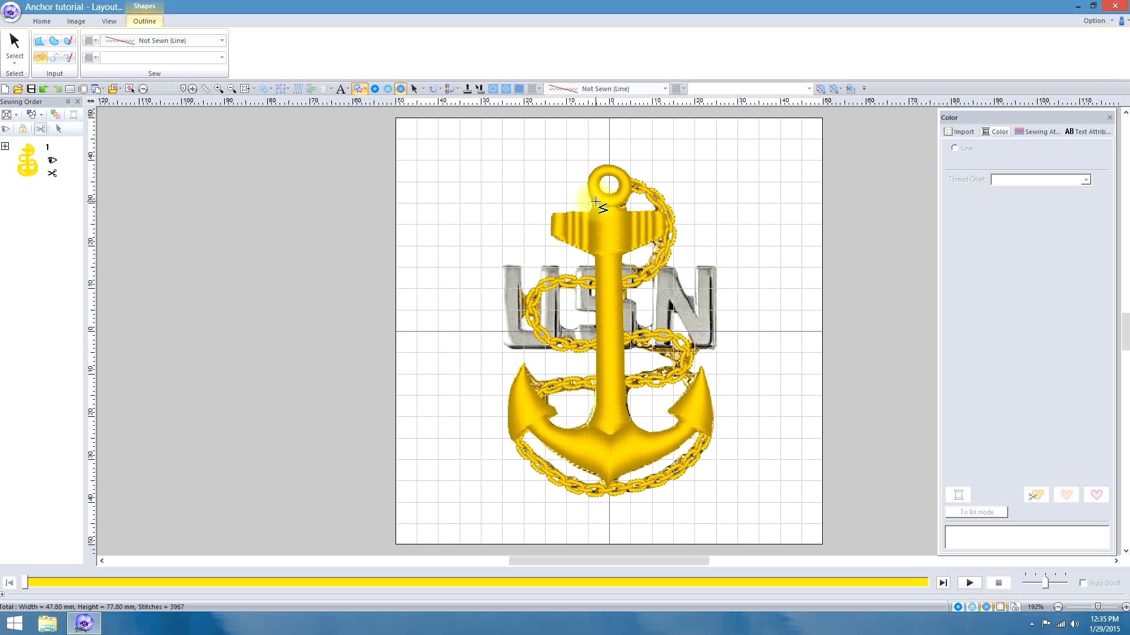
left_click(221, 40)
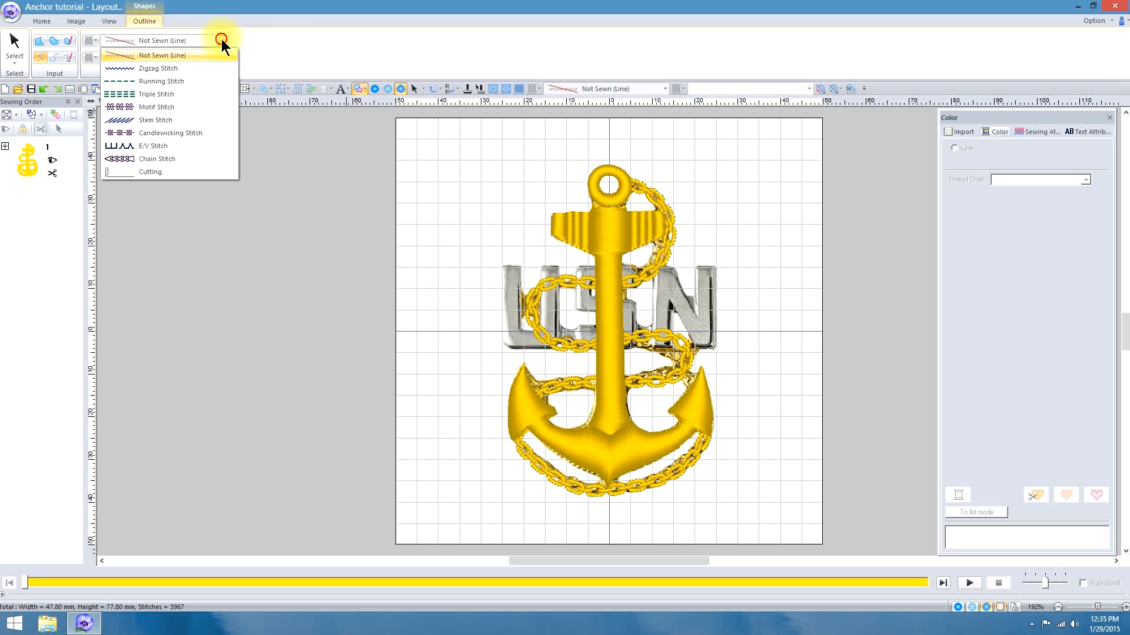
left_click(164, 80)
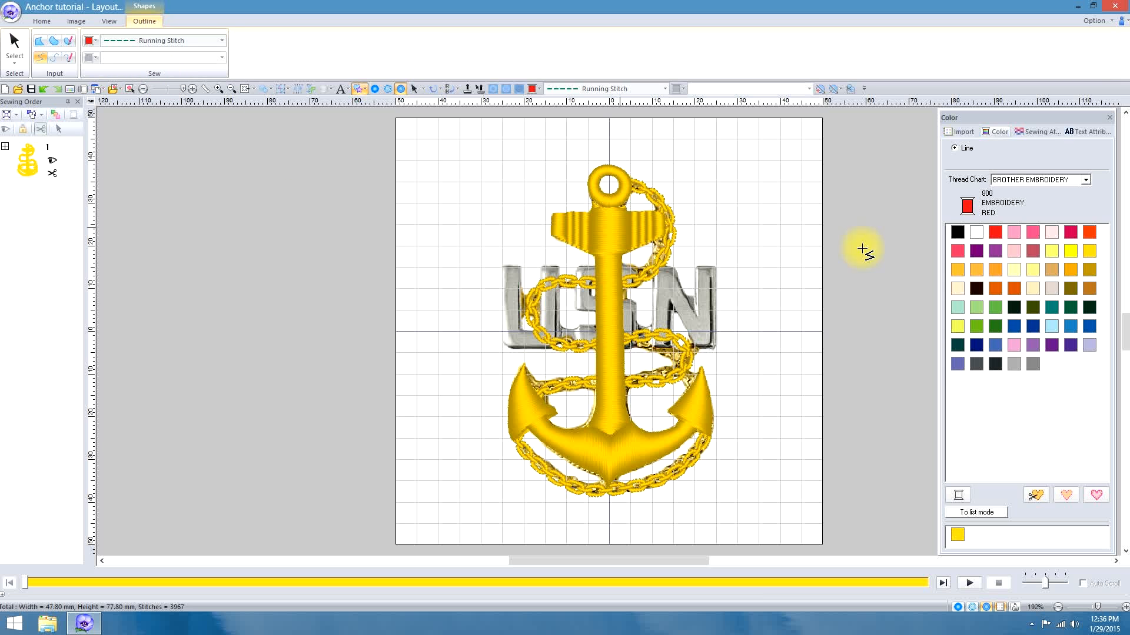
left_click(1089, 251)
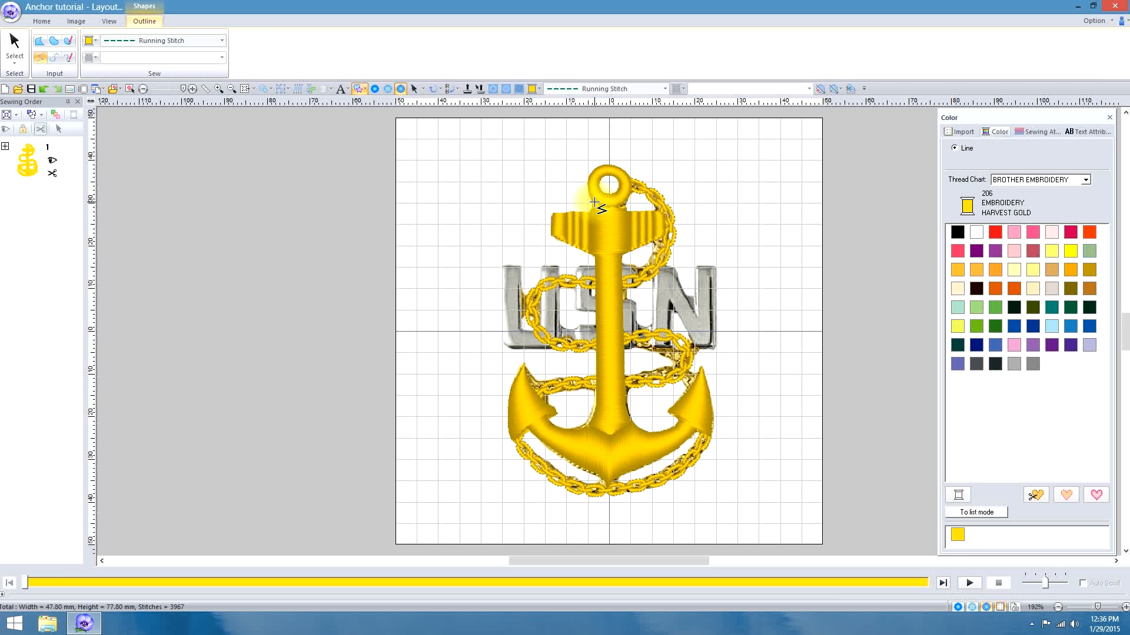
- Trace straight running-stitch segments from the ring's lower left side around the left half of the crossbar to the shank
left_click(595, 203)
left_click(592, 211)
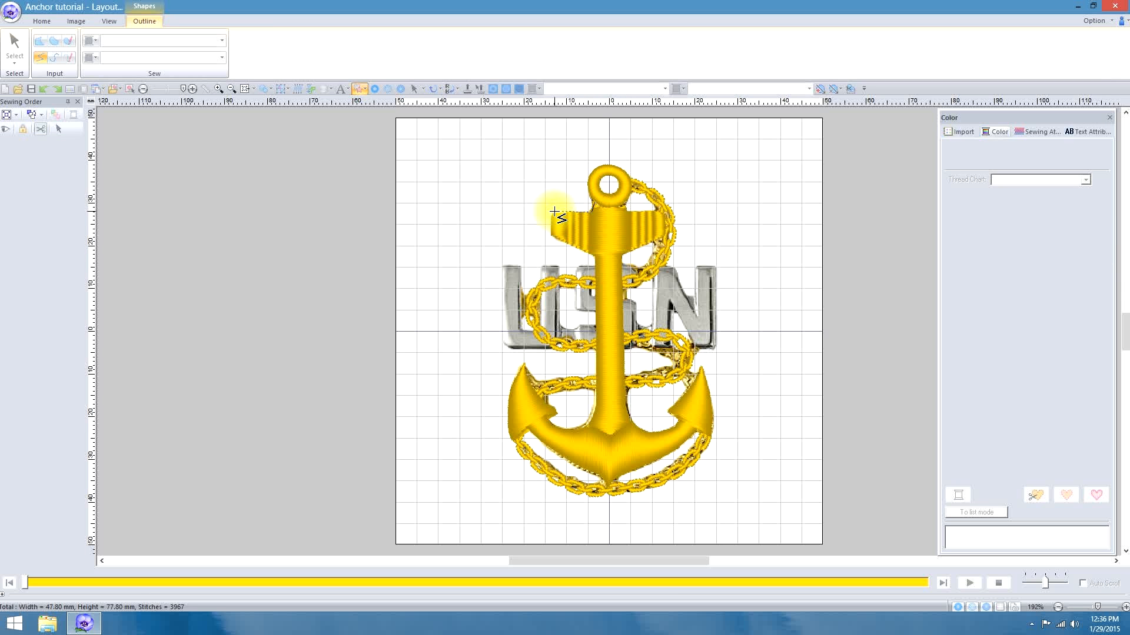
left_click(555, 212)
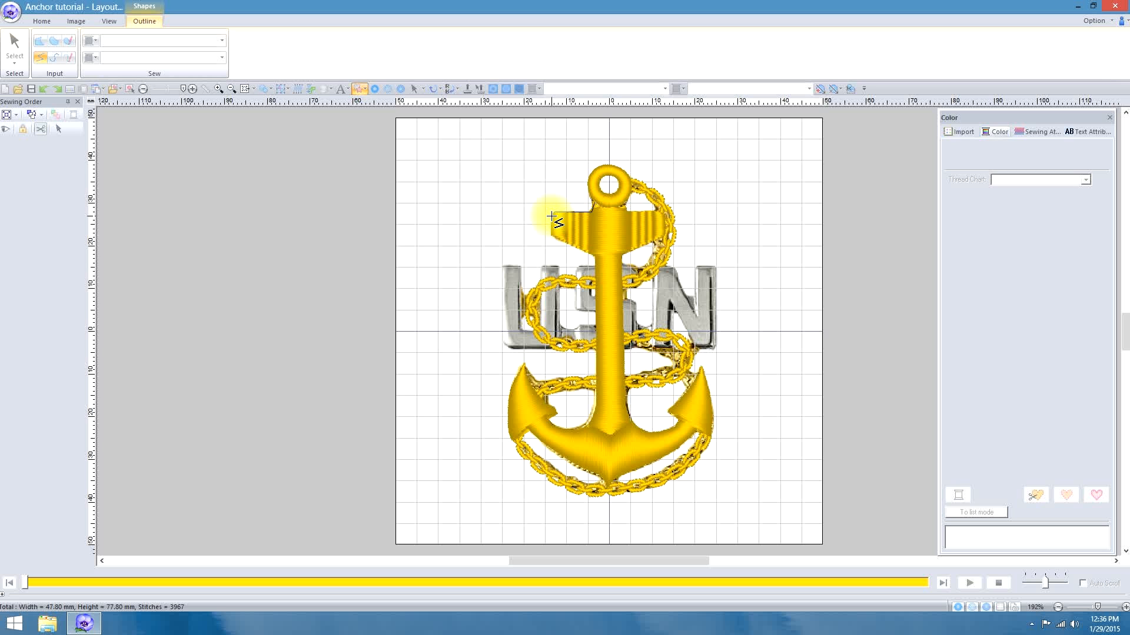
left_click(551, 235)
left_click(551, 235)
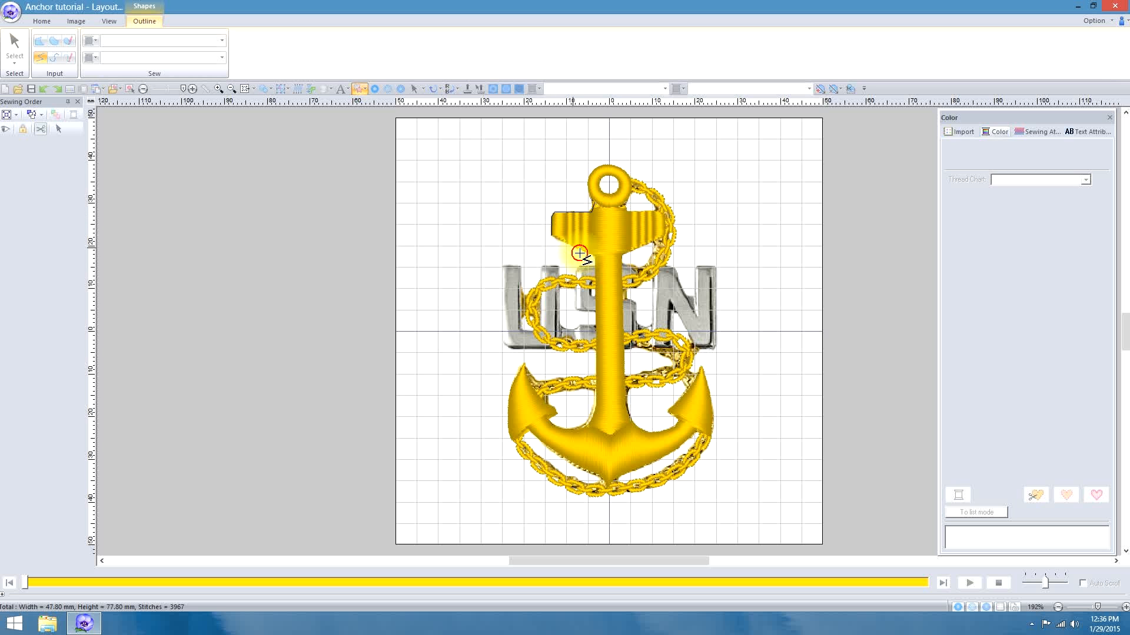
left_click(594, 256)
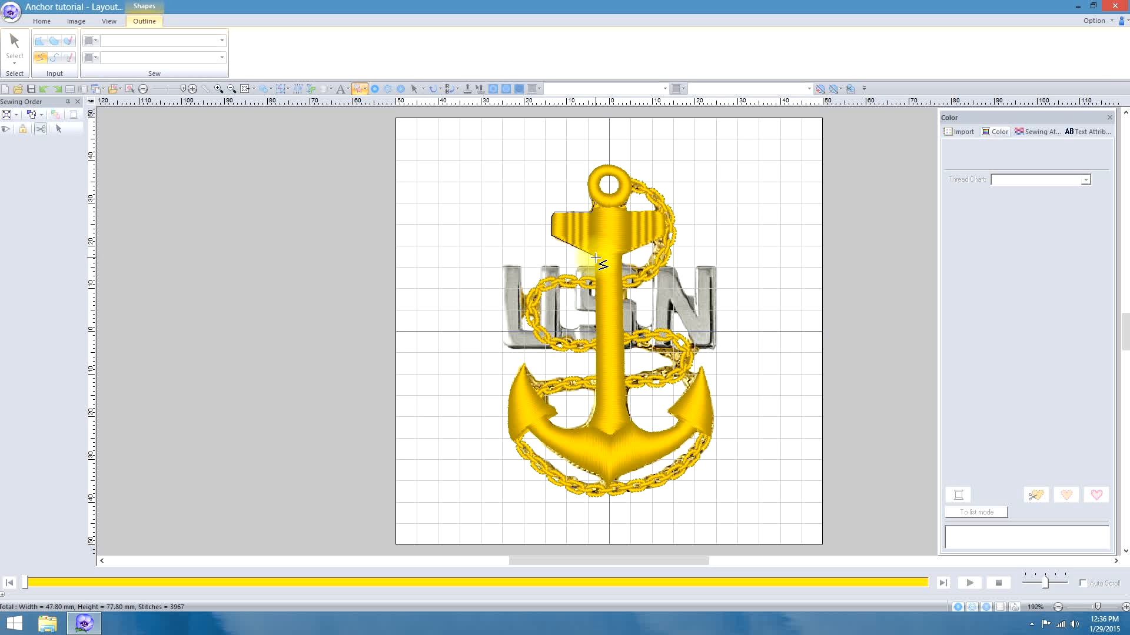
- Continue the outline down the shank's left side, around both arms and flukes, and up the right side, finishing beneath the ring
left_click(597, 397)
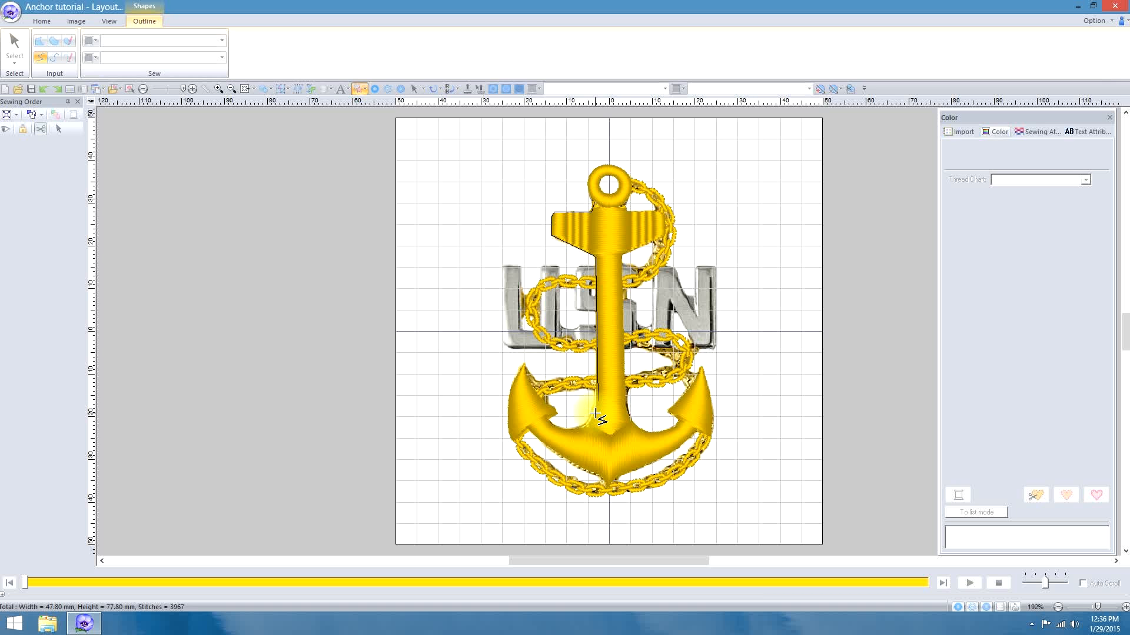
left_click(654, 214)
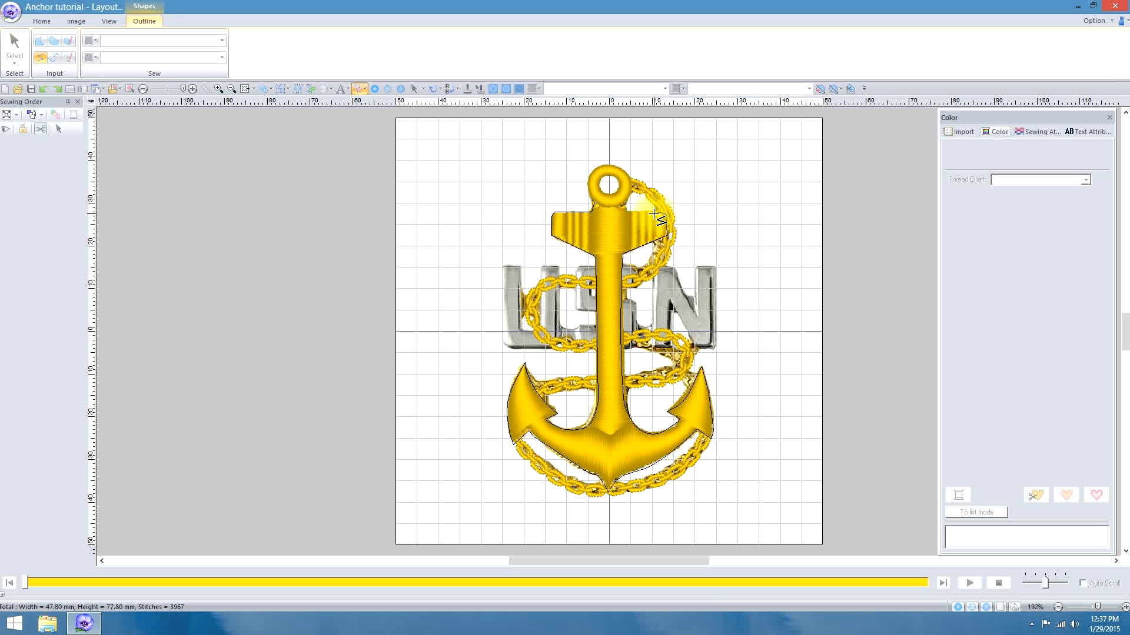
left_click(624, 205)
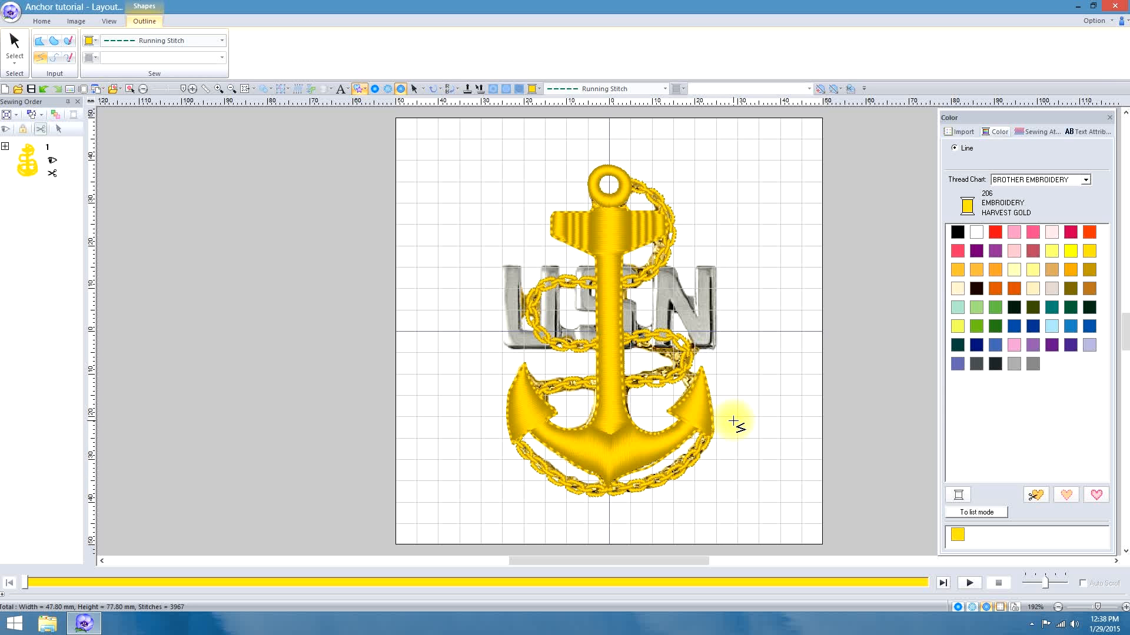
- Show the design as stitches and measure the satin height of the lower arms at the centre and on both sides of the shank
left_click(972, 608)
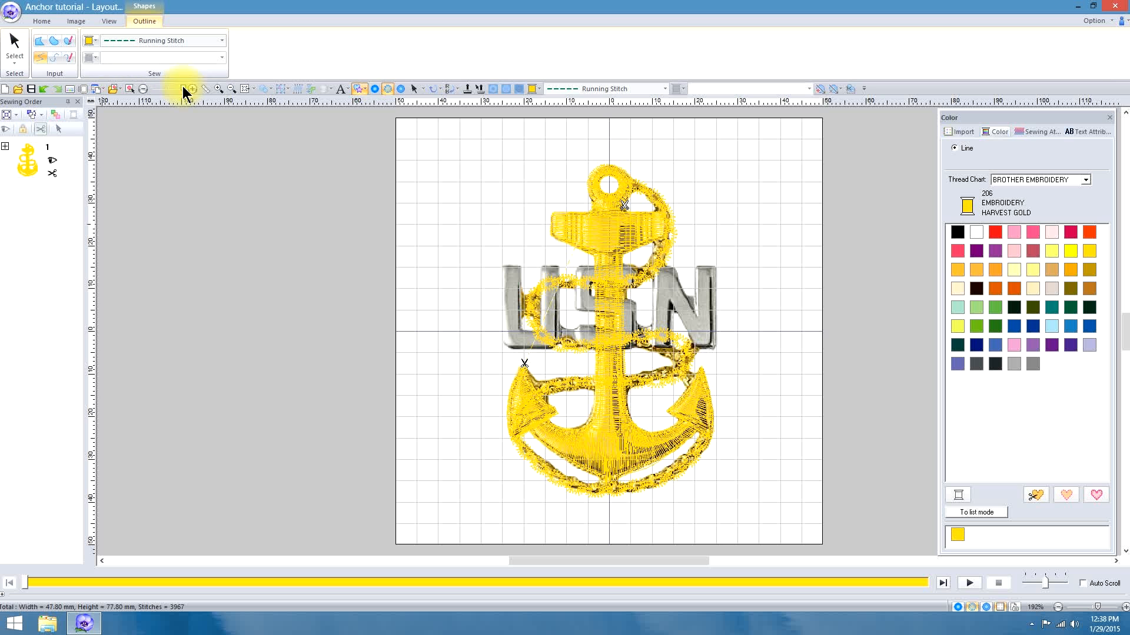
left_click(205, 88)
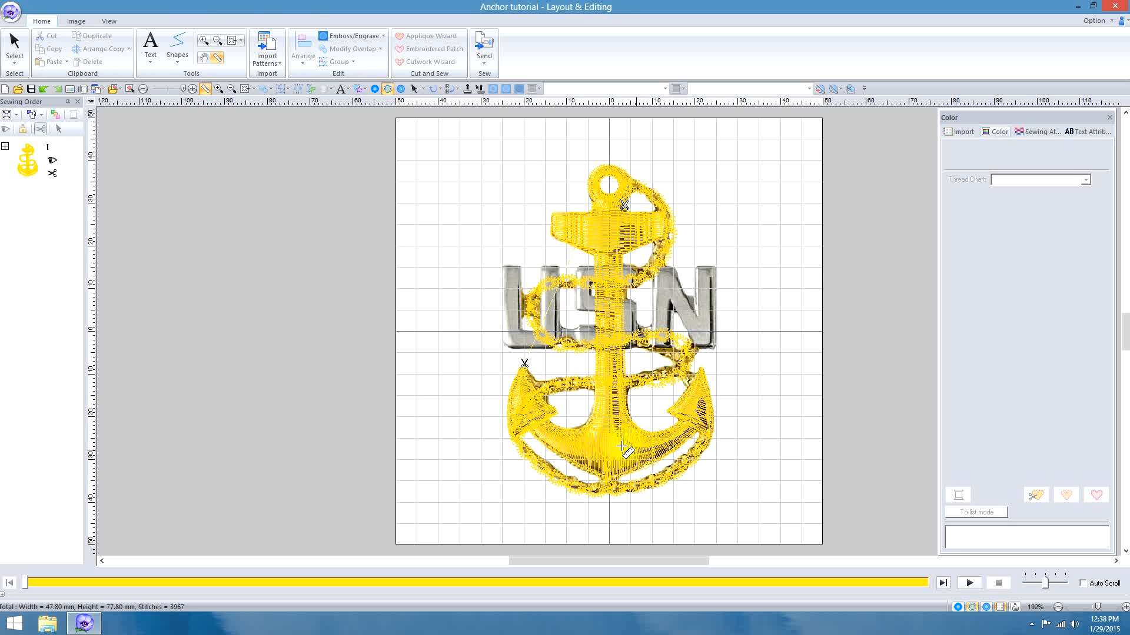
left_click_drag(612, 437, 608, 484)
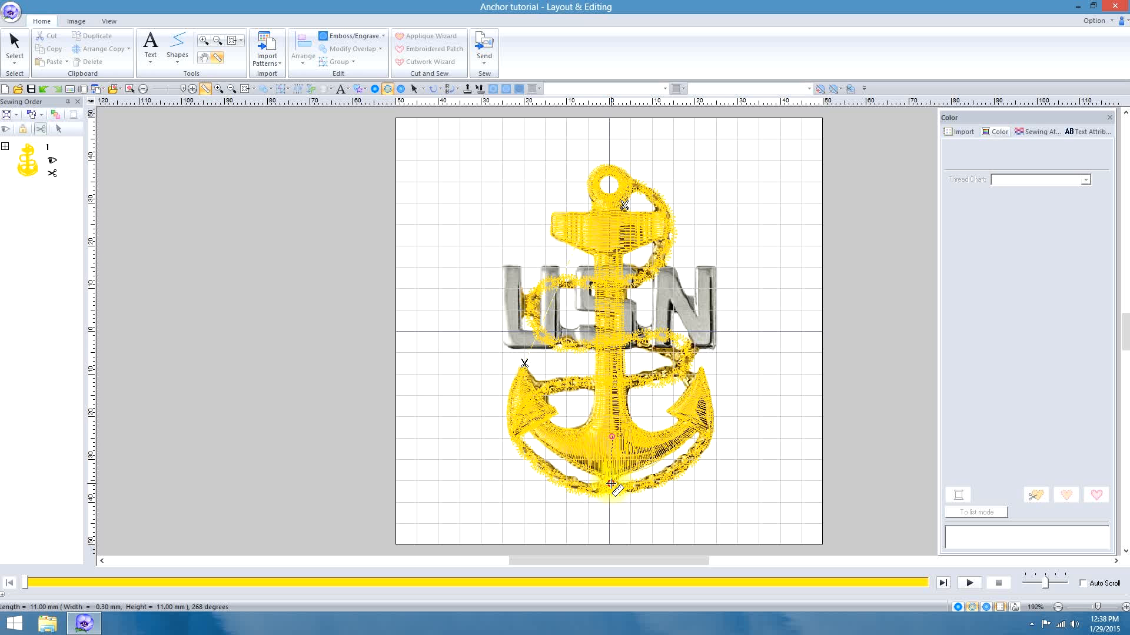
left_click_drag(632, 424, 635, 472)
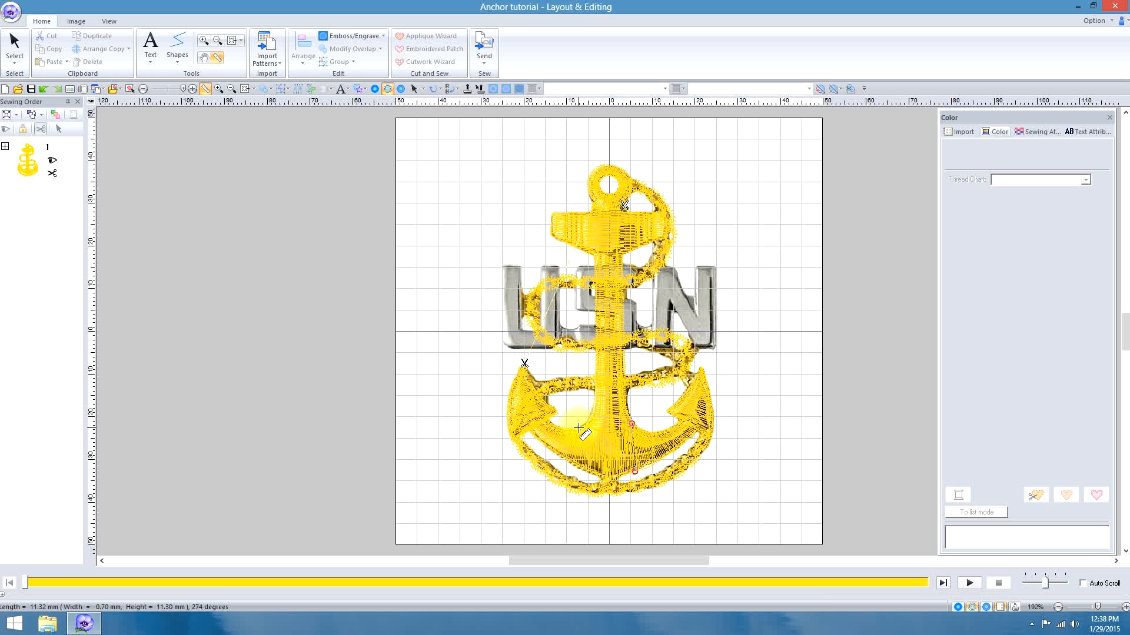
left_click_drag(587, 427, 584, 469)
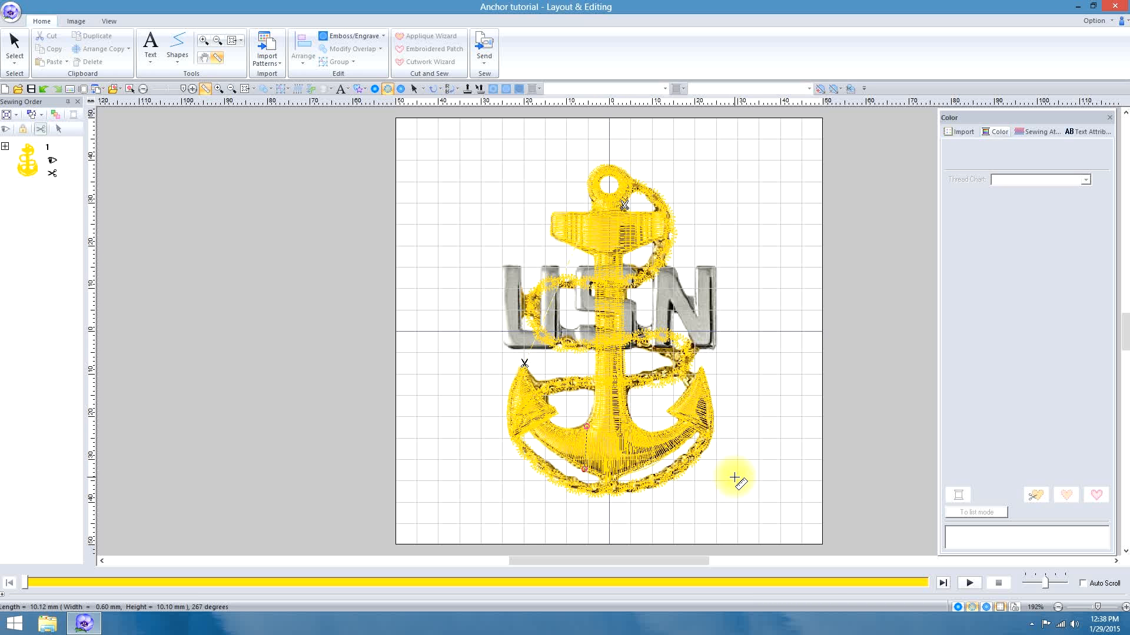
- Clear the selection and start an open curve shape with Running Stitch in Brother Embroidery thread 800 Red
left_click(13, 45)
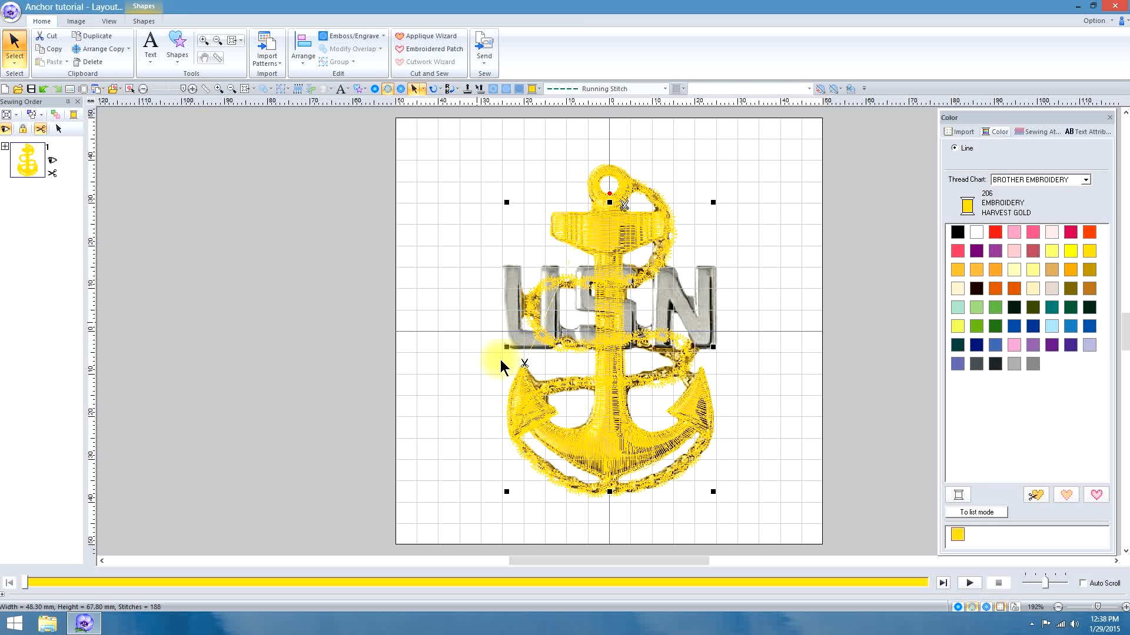
left_click(434, 377)
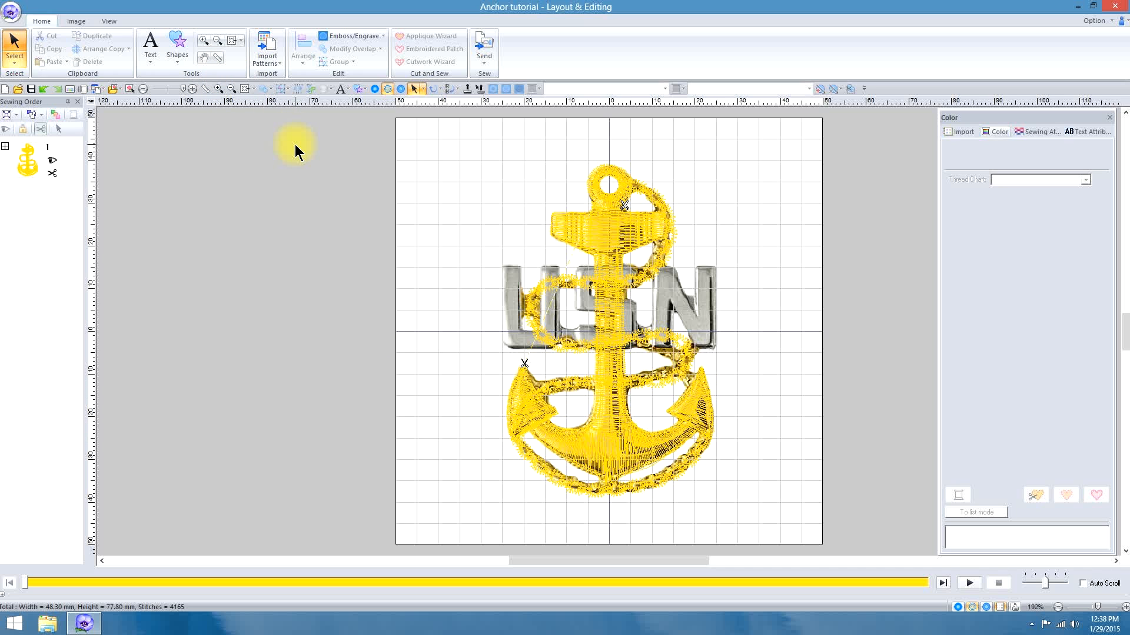
left_click(175, 44)
left_click(271, 93)
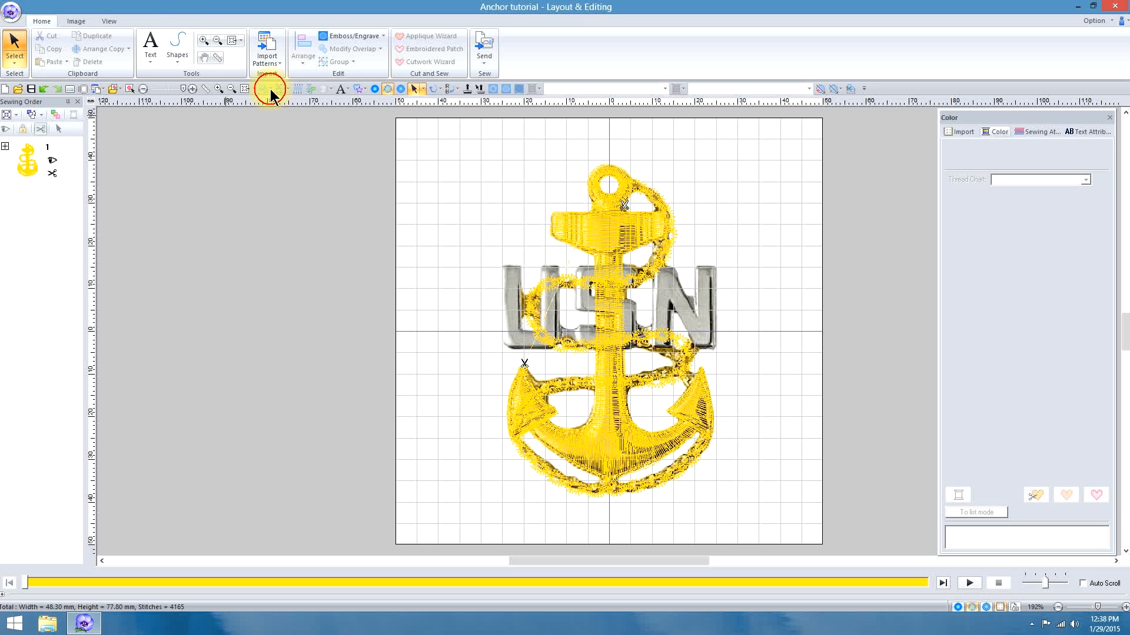
left_click(222, 40)
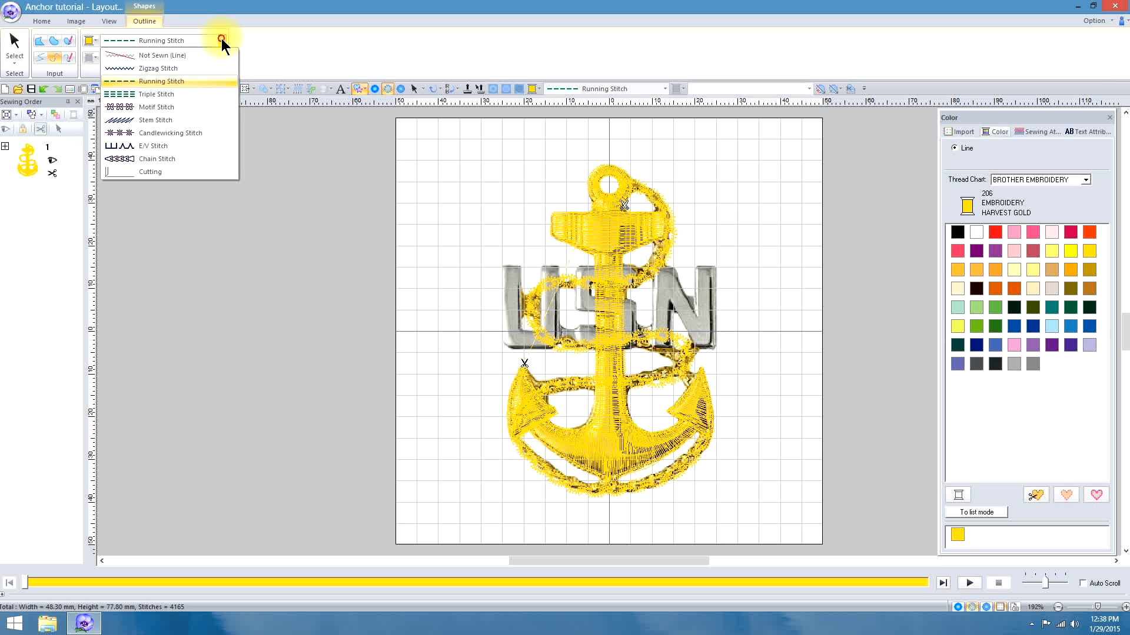
left_click(89, 38)
left_click(110, 67)
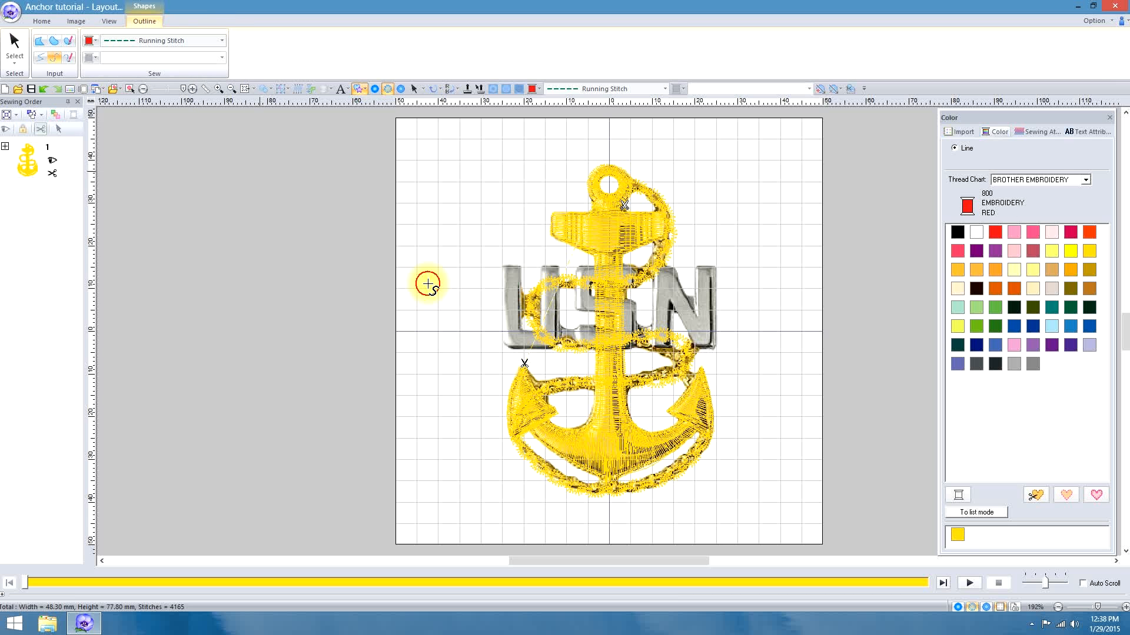
- Draw a sweeping curve from the right fluke through the centre of the lower arms to just outside the left fluke's tip
left_click(710, 382)
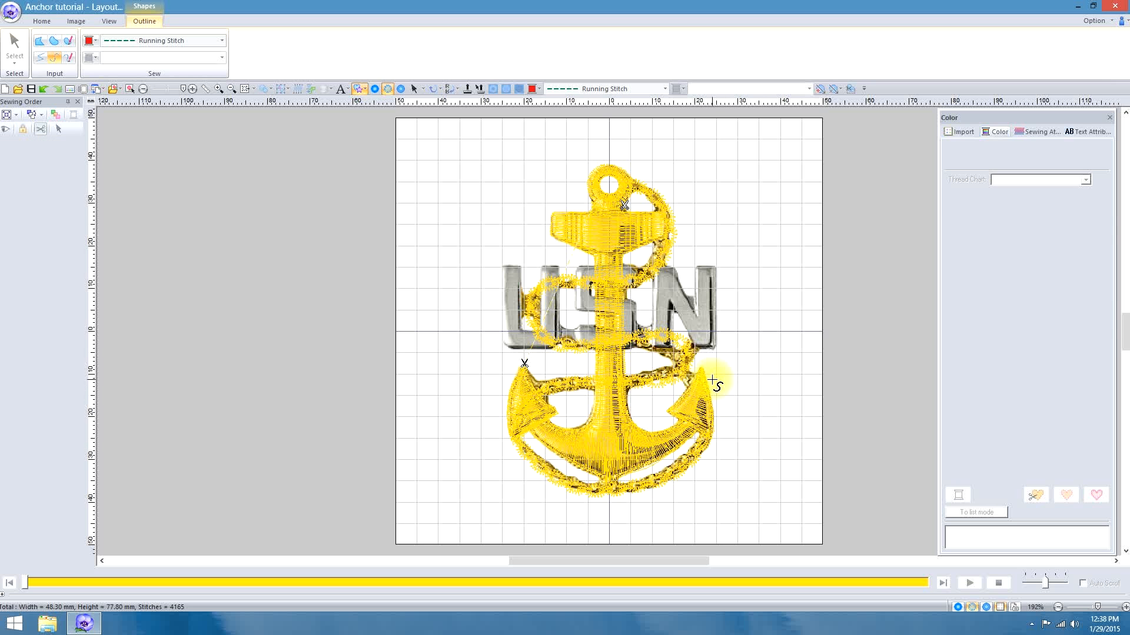
left_click(610, 459)
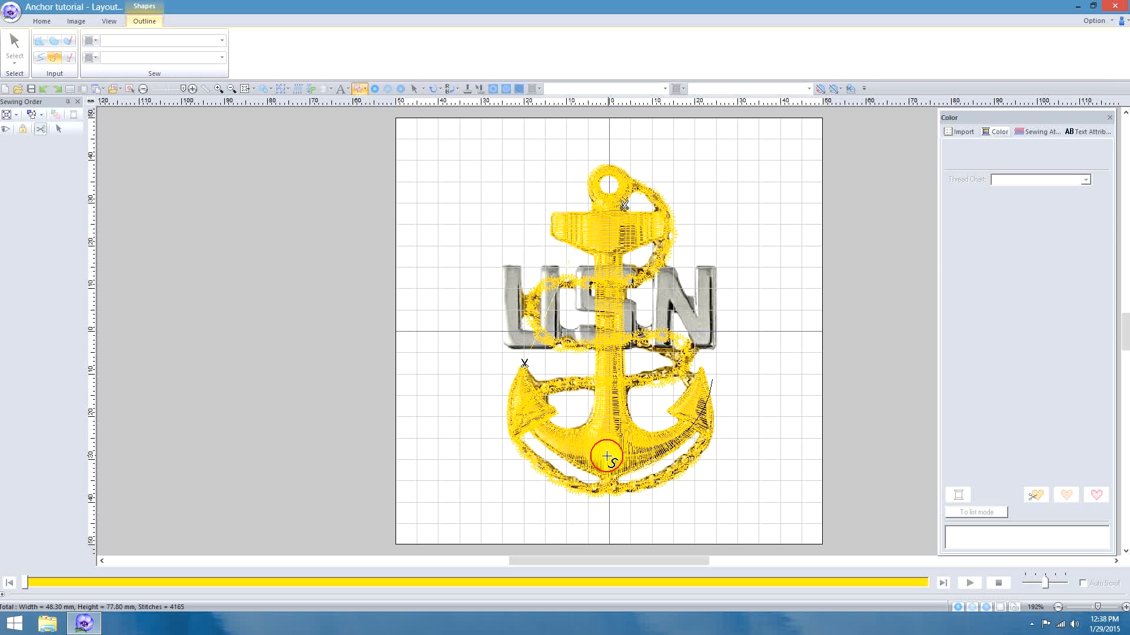
left_click(507, 404)
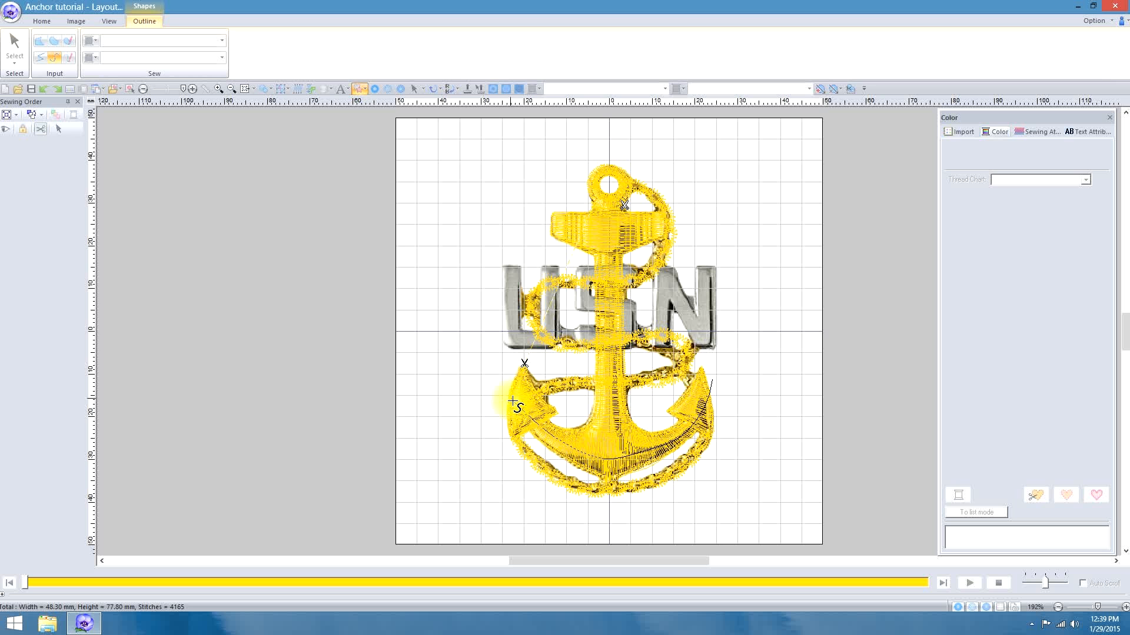
left_click(519, 394)
double_click(512, 368)
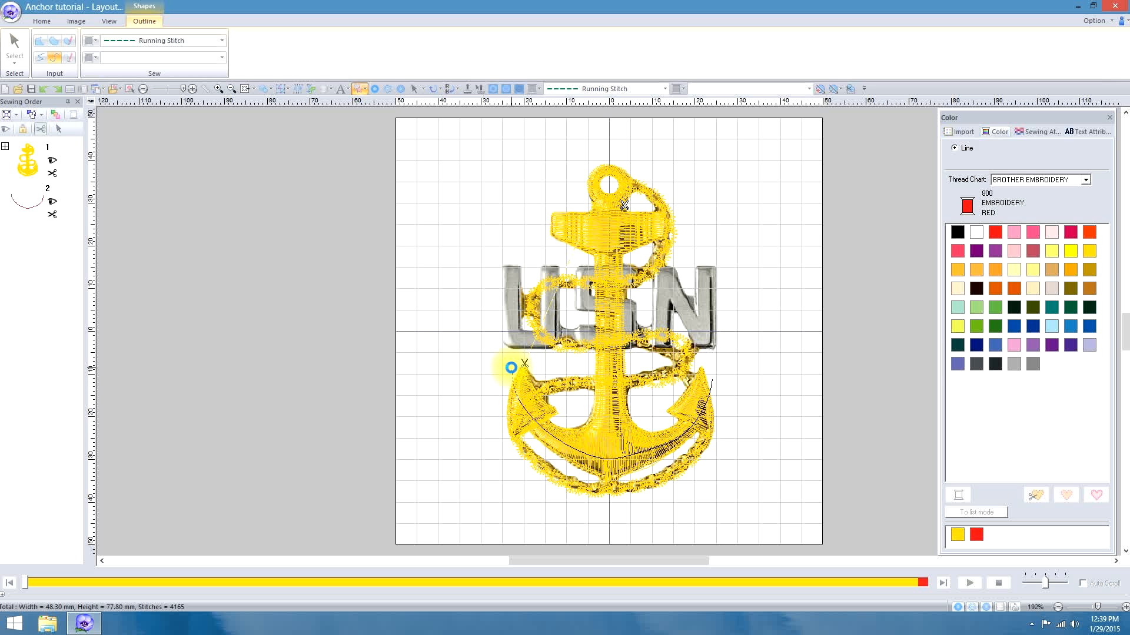
- Select the red curve together with the lower arms' satin shape and convert the curve into an Engraved Line
left_click(16, 46)
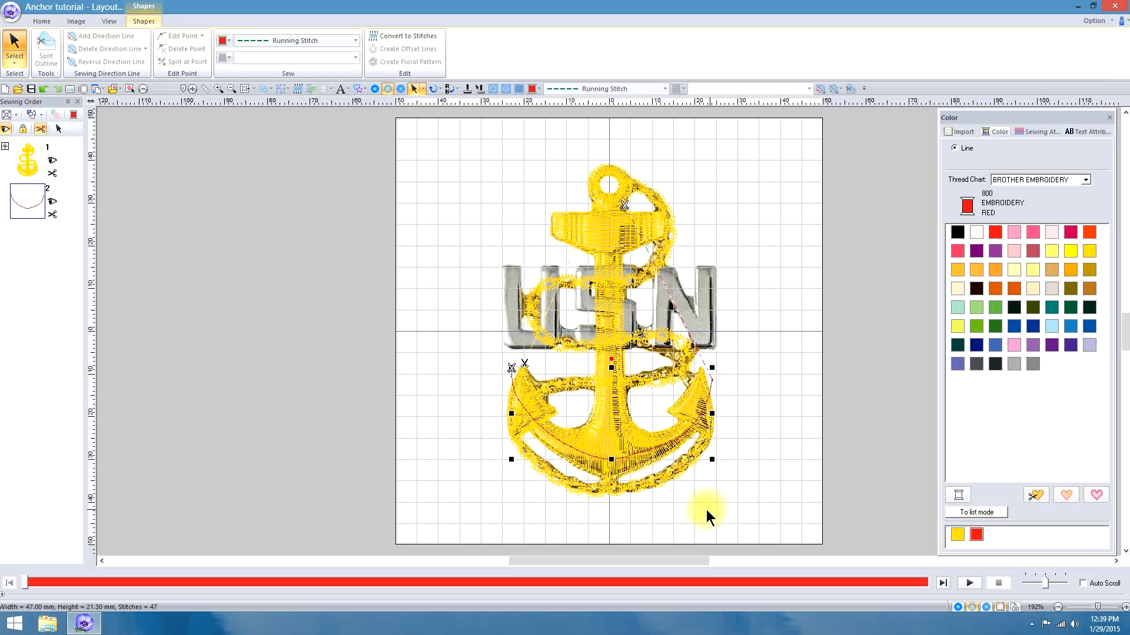
left_click(608, 478, "ctrl")
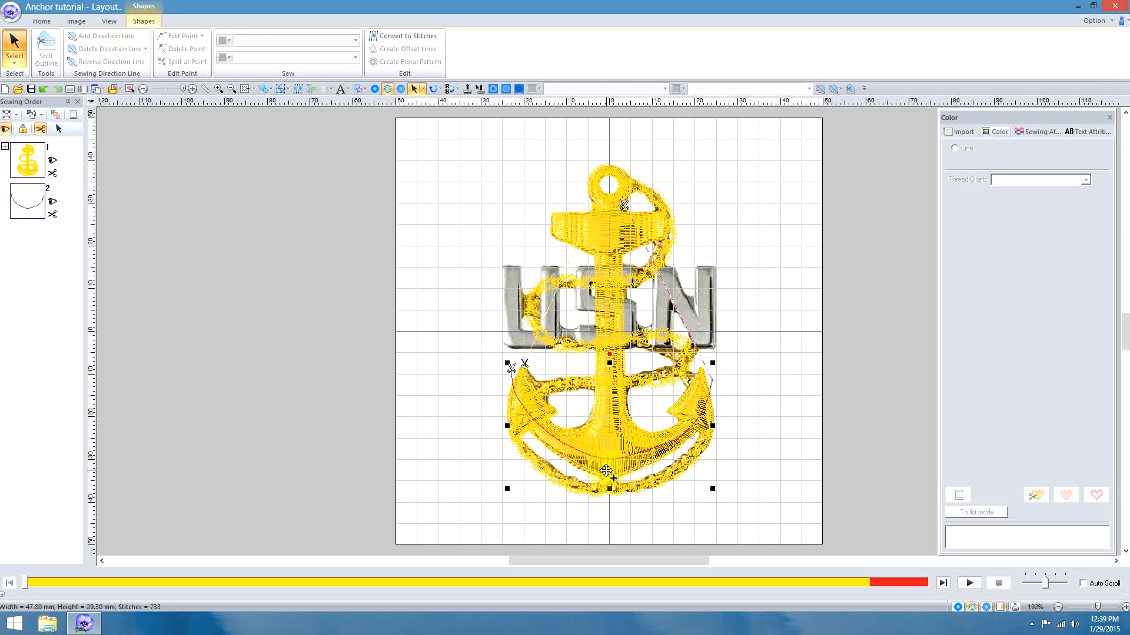
left_click(41, 21)
left_click(363, 36)
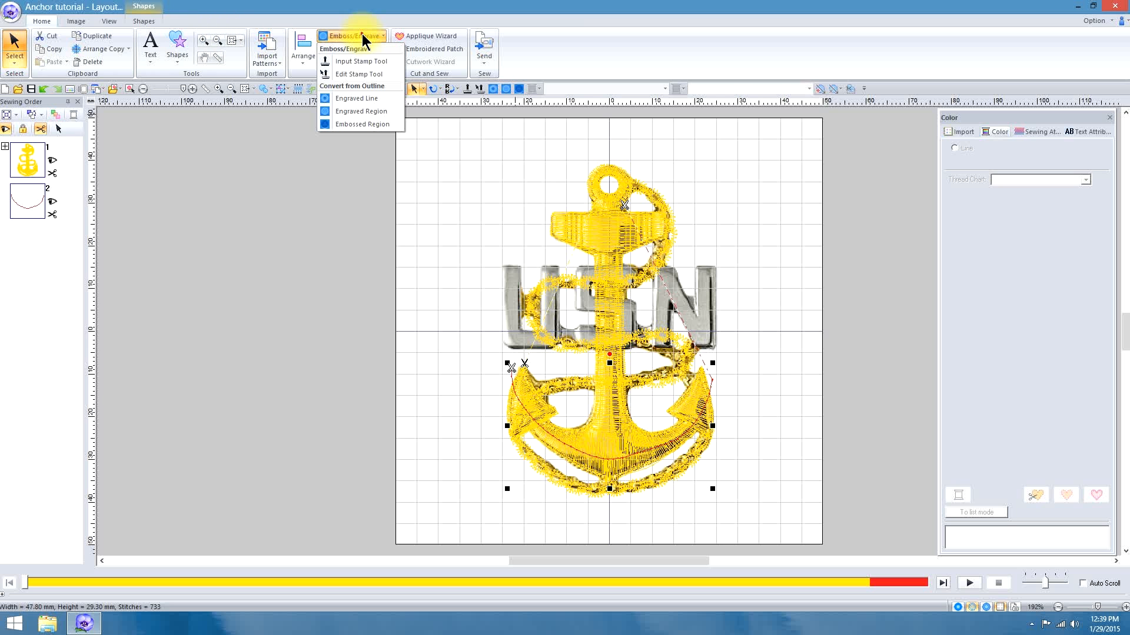
left_click(369, 100)
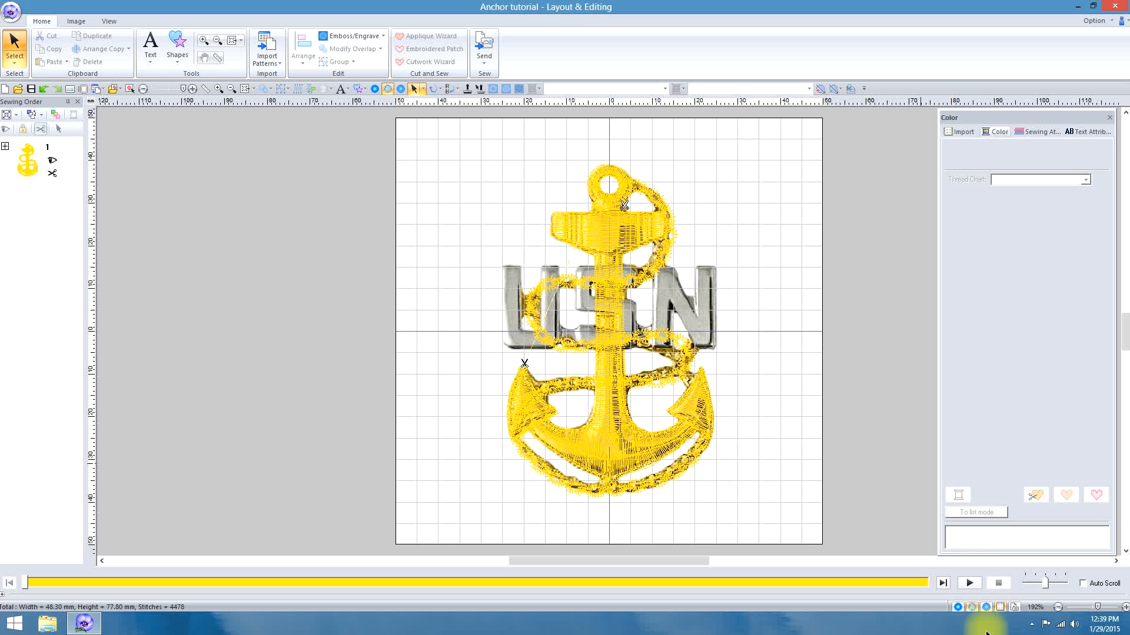
left_click(986, 607)
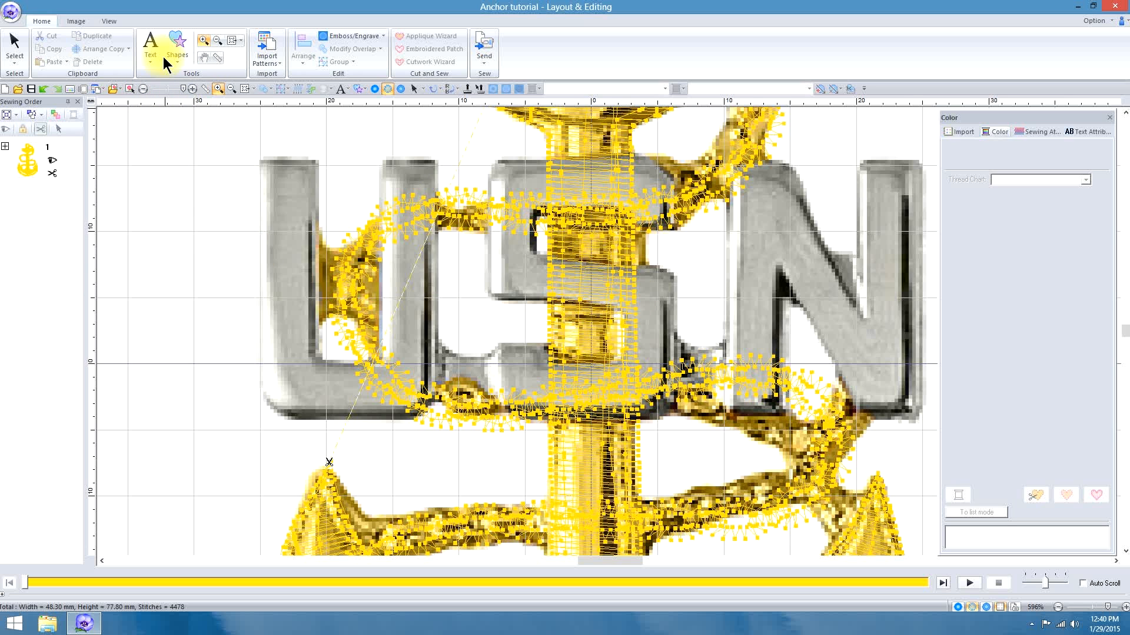
- Start a manual-punch satin shape on the letter U with a running segment up its left stem and a straight block down that stem
left_click(178, 47)
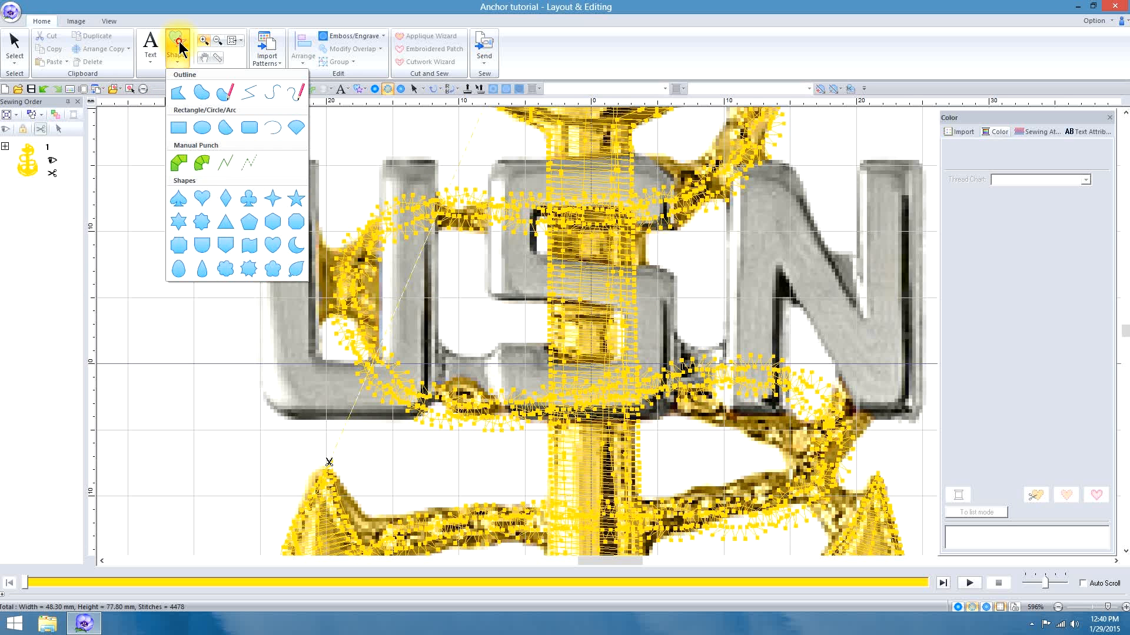
left_click(224, 165)
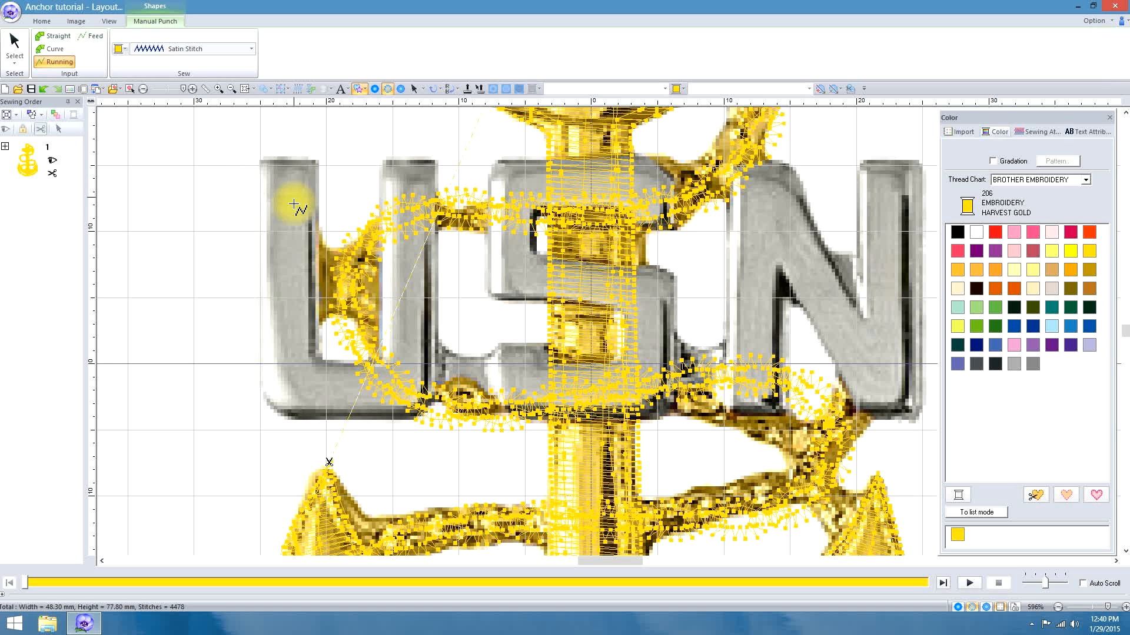
left_click(278, 301)
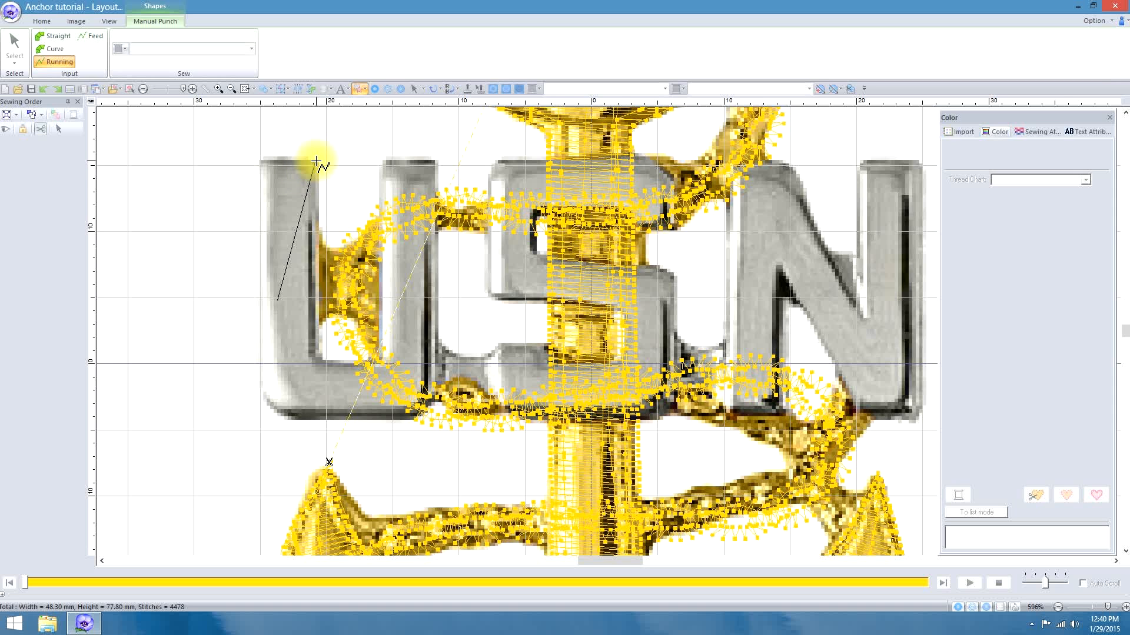
key("z")
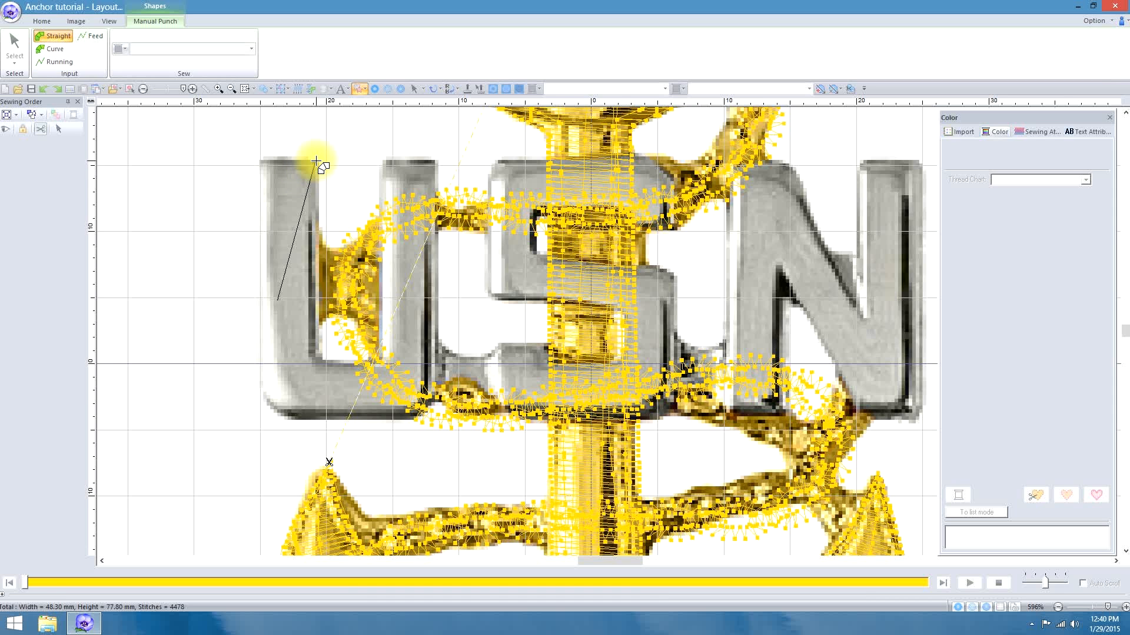
left_click(316, 160)
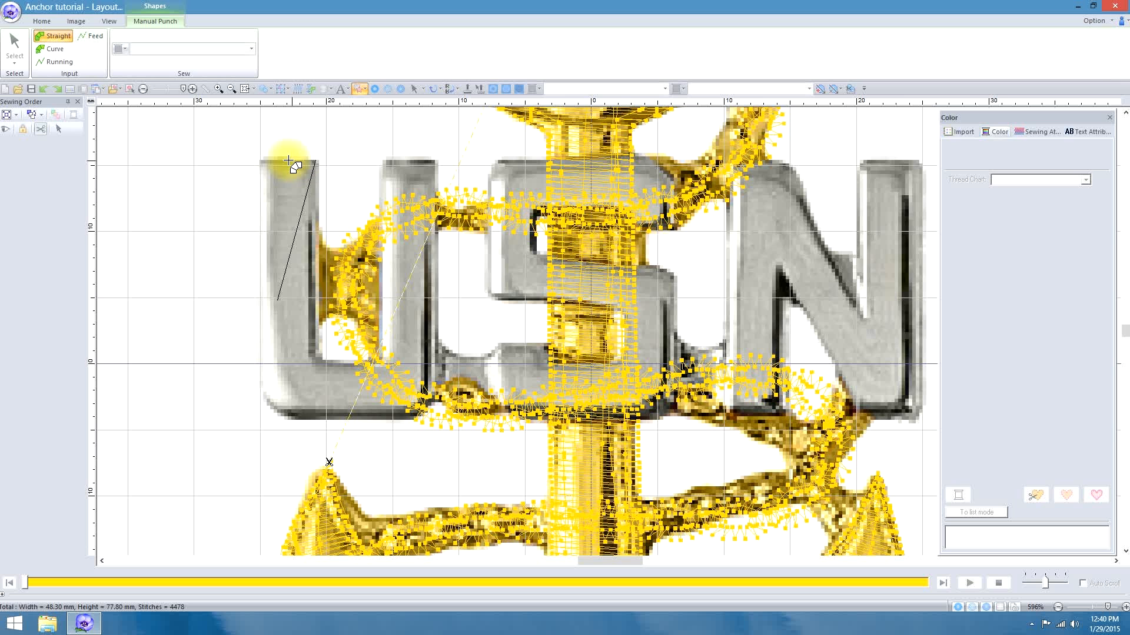
left_click(258, 161)
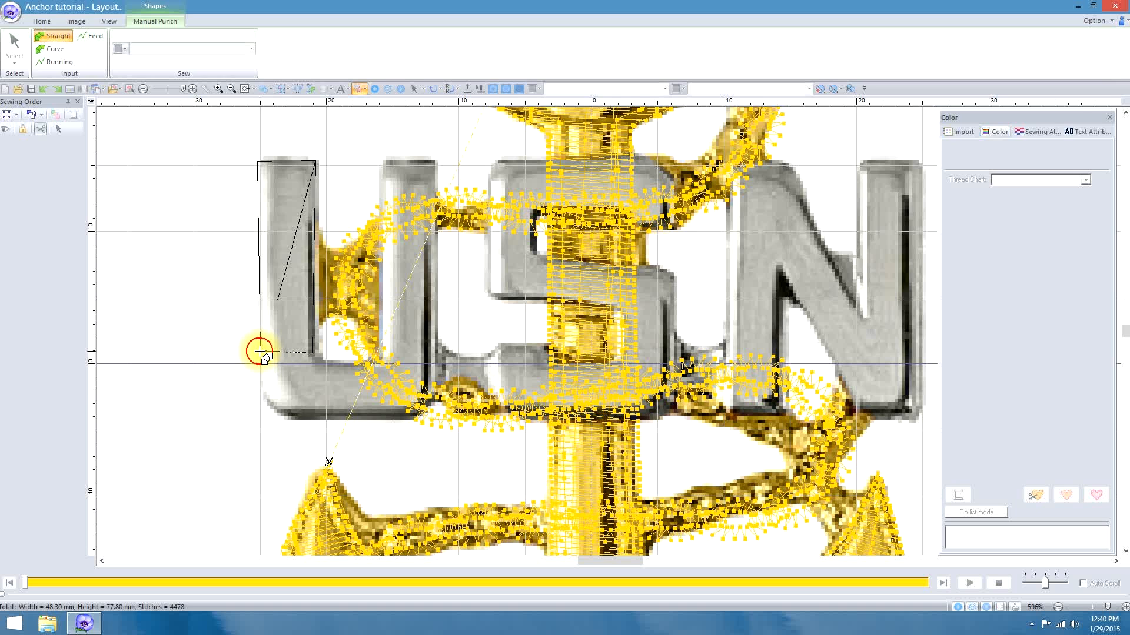
- Continue the U's satin shape with curved blocks around its lower left corner
key("x")
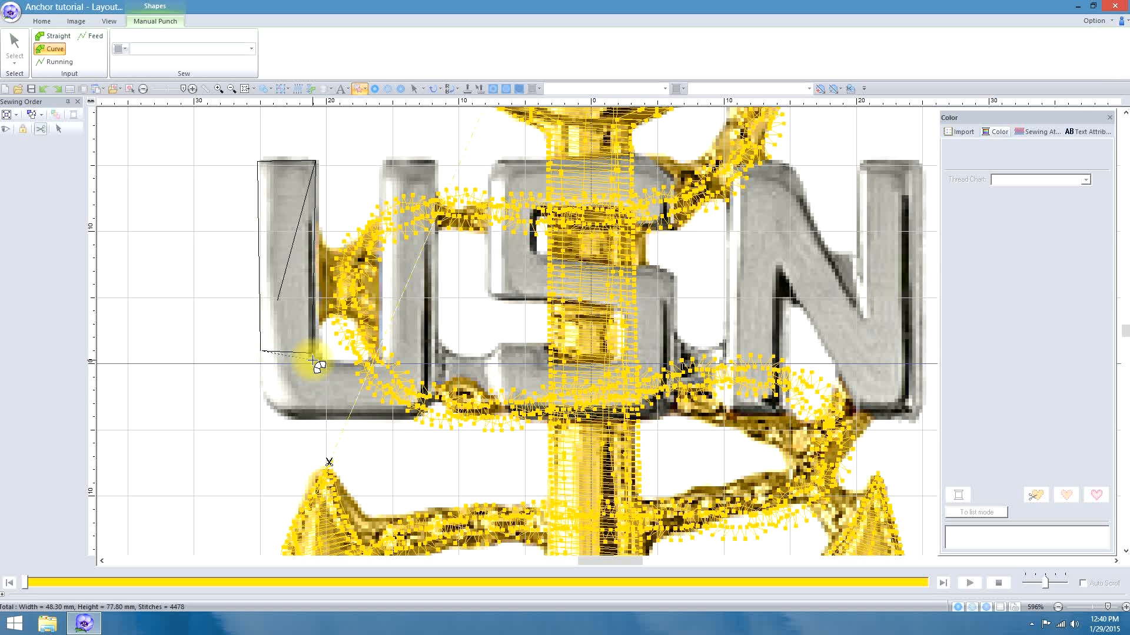
left_click(313, 358)
left_click(261, 390)
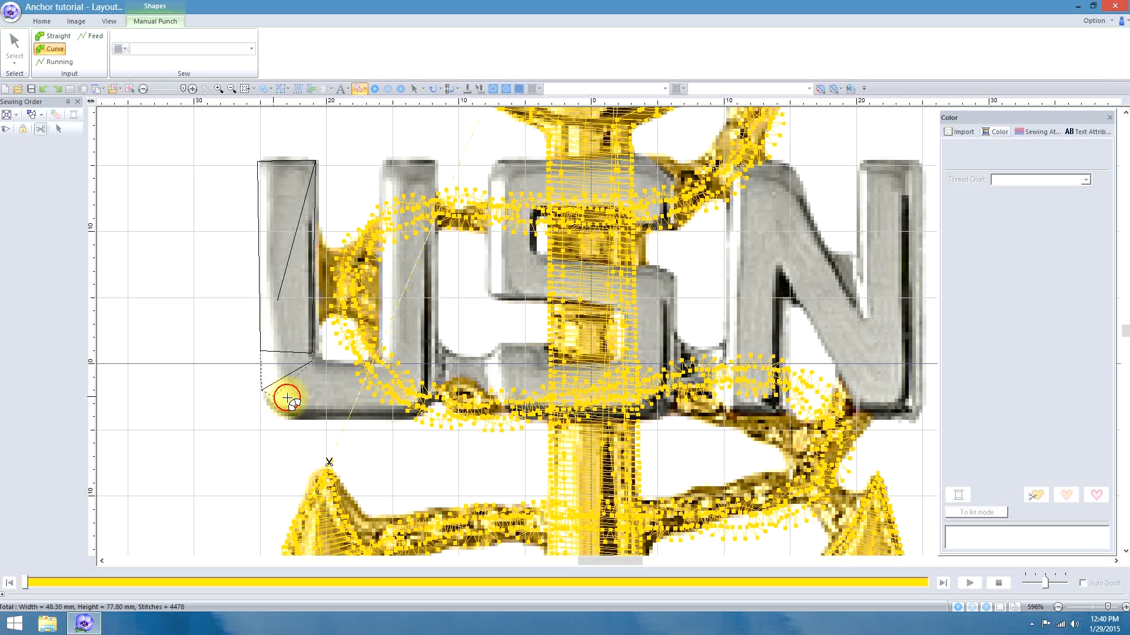
left_click(283, 417)
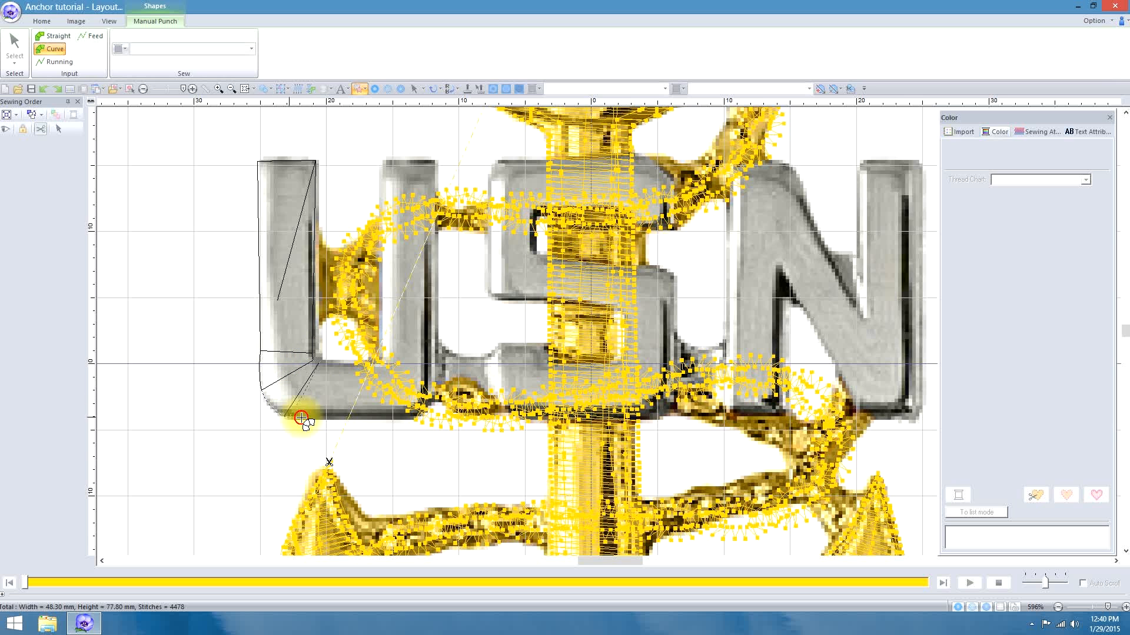
left_click(334, 388)
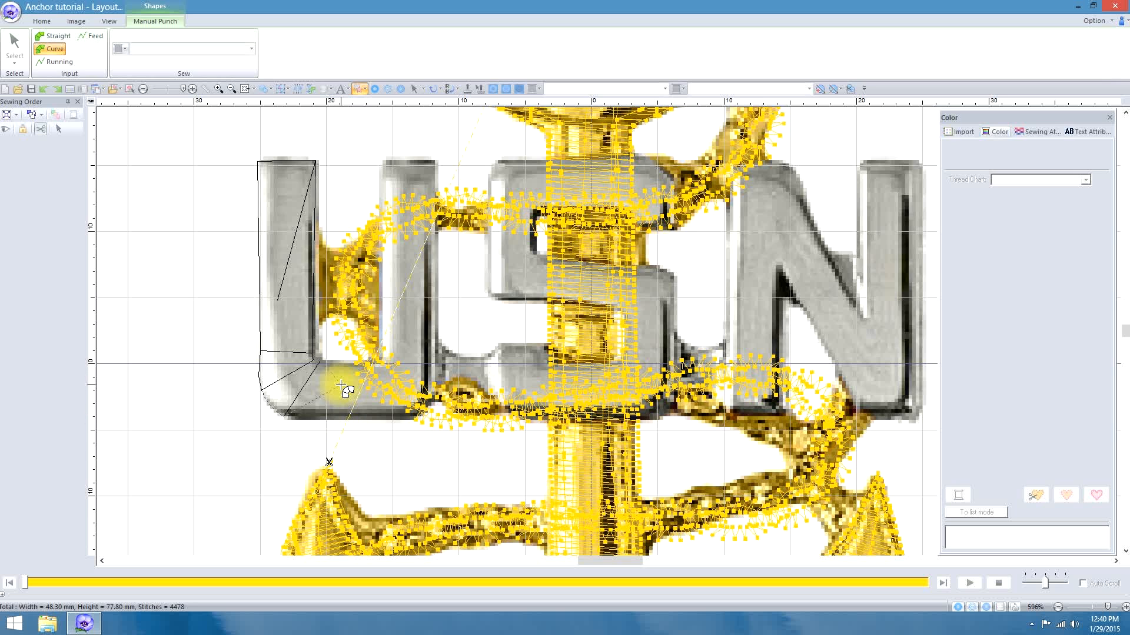
- Extend the satin shape with straight blocks along the bottom bar of the U
key("z")
left_click(337, 362)
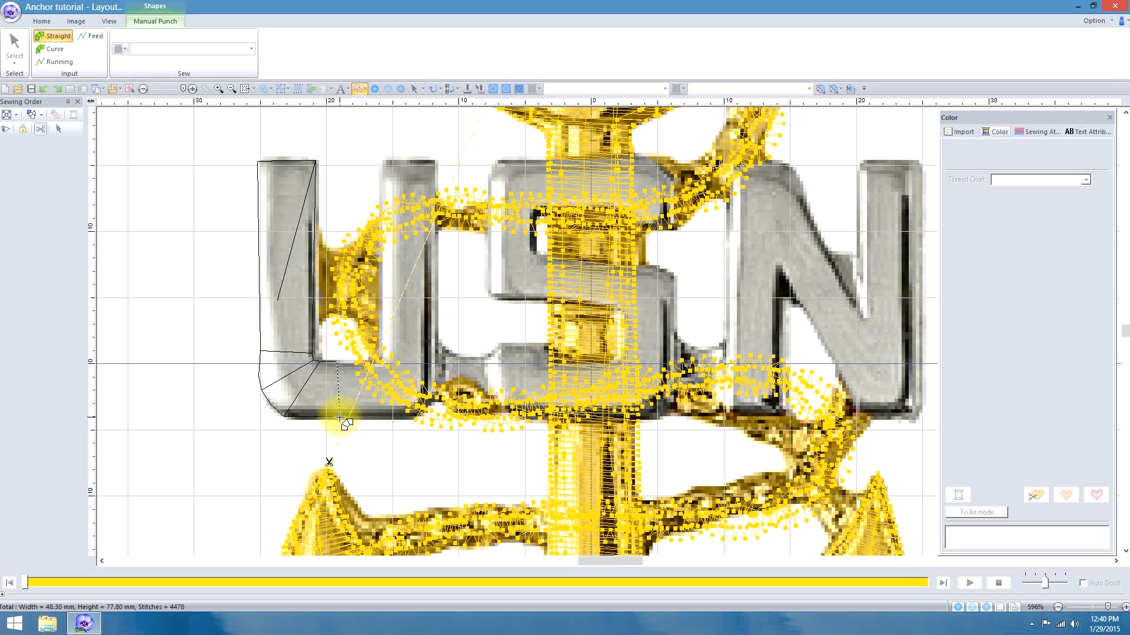
left_click(340, 417)
left_click(375, 419)
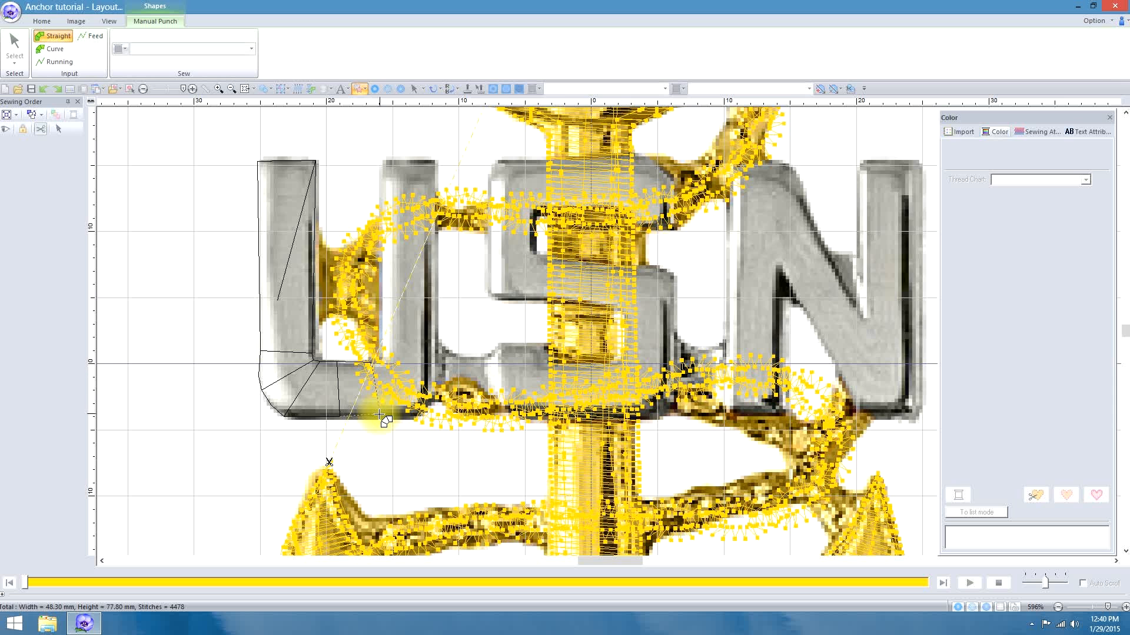
left_click(380, 359)
left_click(410, 405)
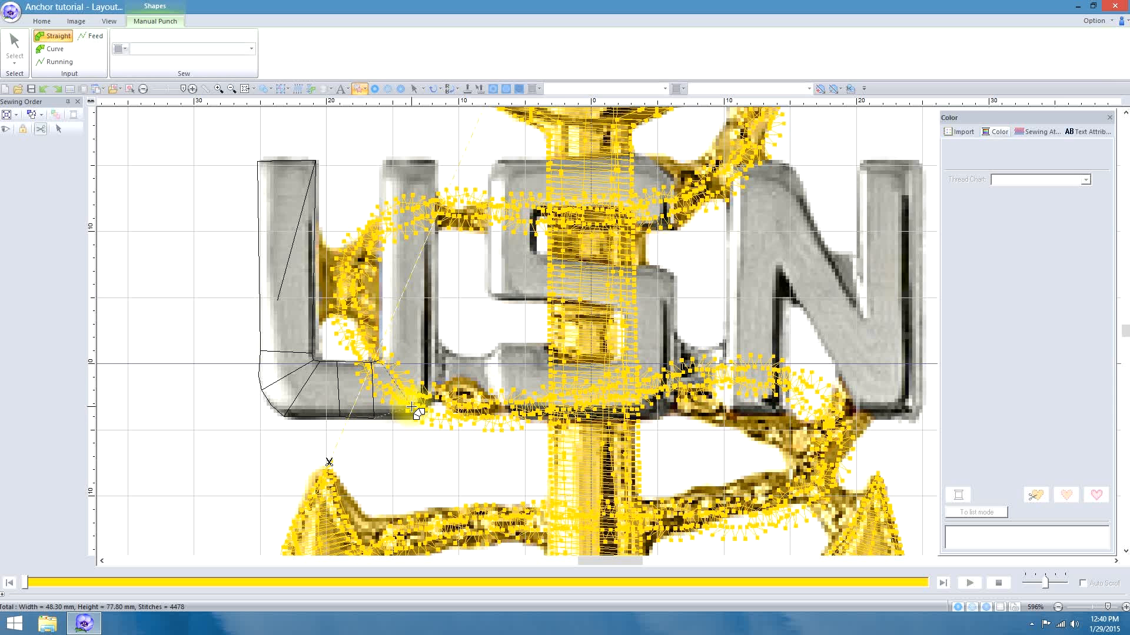
key("x")
left_click(413, 420)
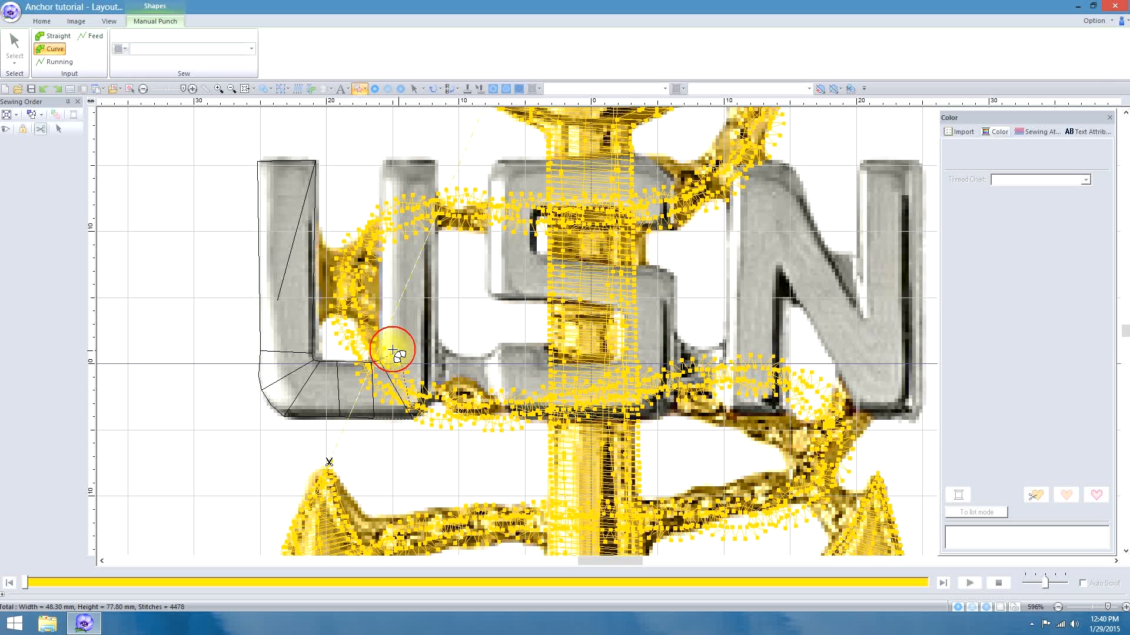
left_click(382, 353)
left_click(428, 372)
left_click(416, 414)
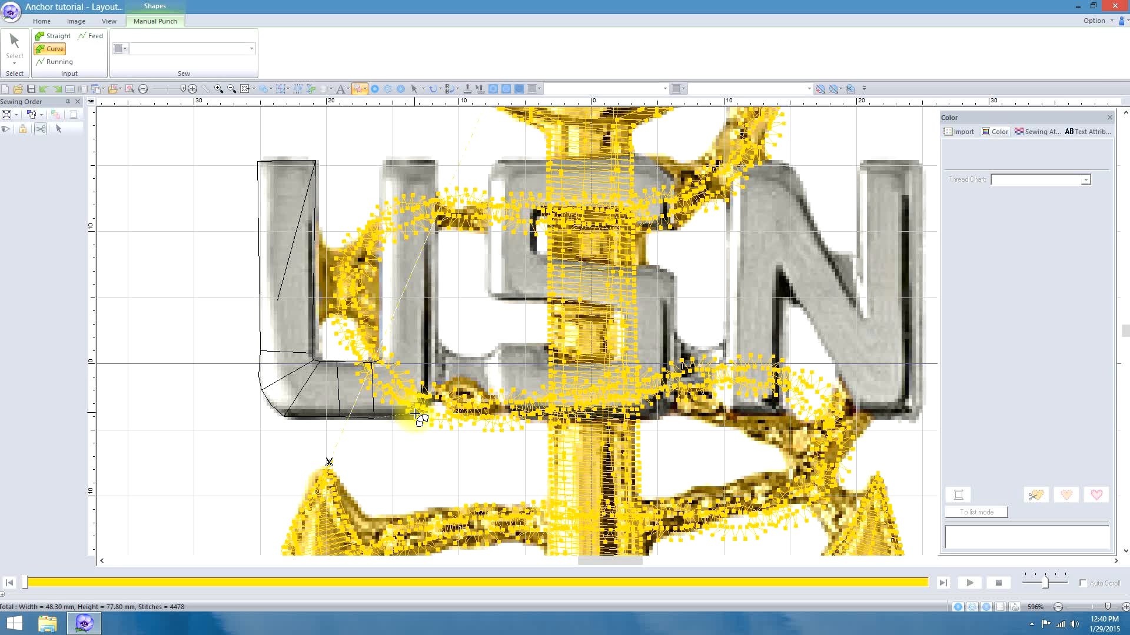
key("space")
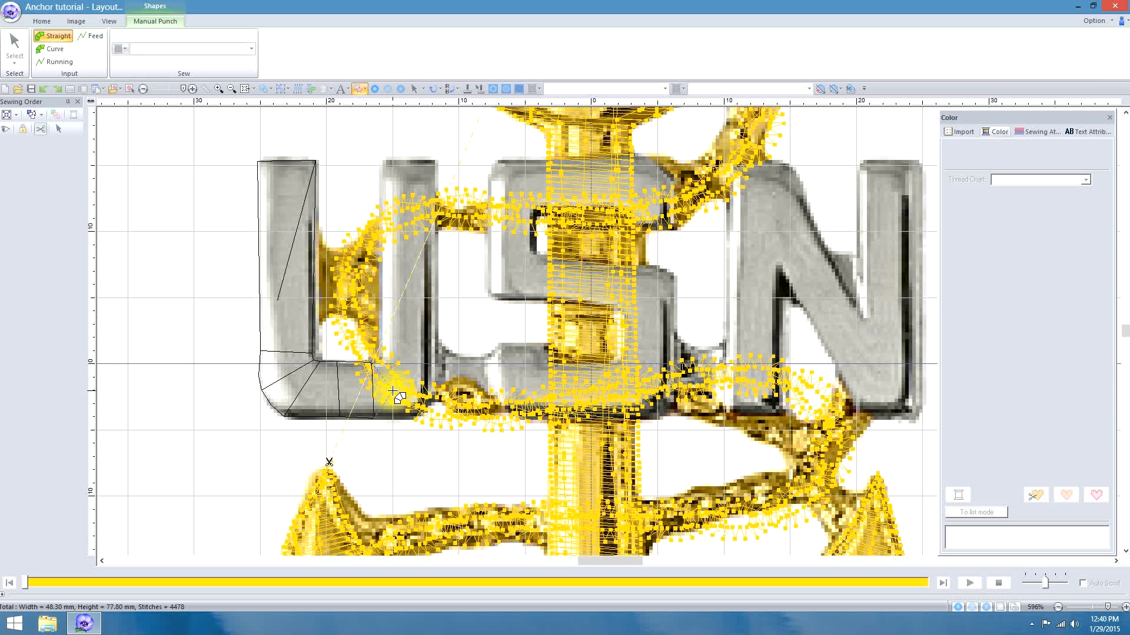
key("space")
left_click(396, 359)
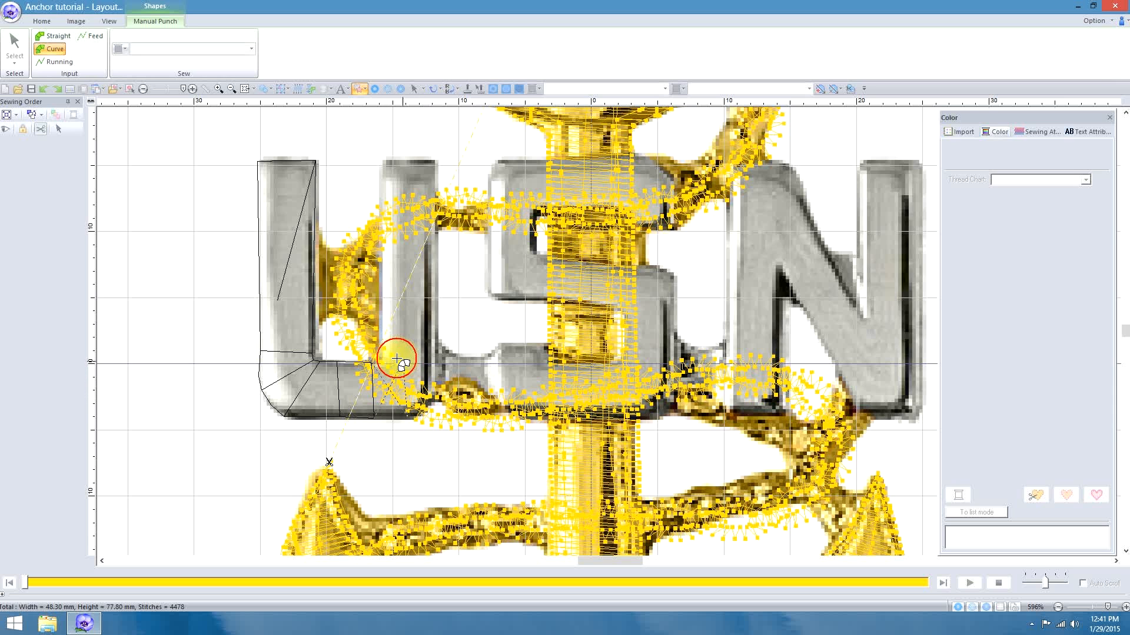
- Continue the U's satin shape with curved blocks around its lower right corner into the base of the right stem
key("space")
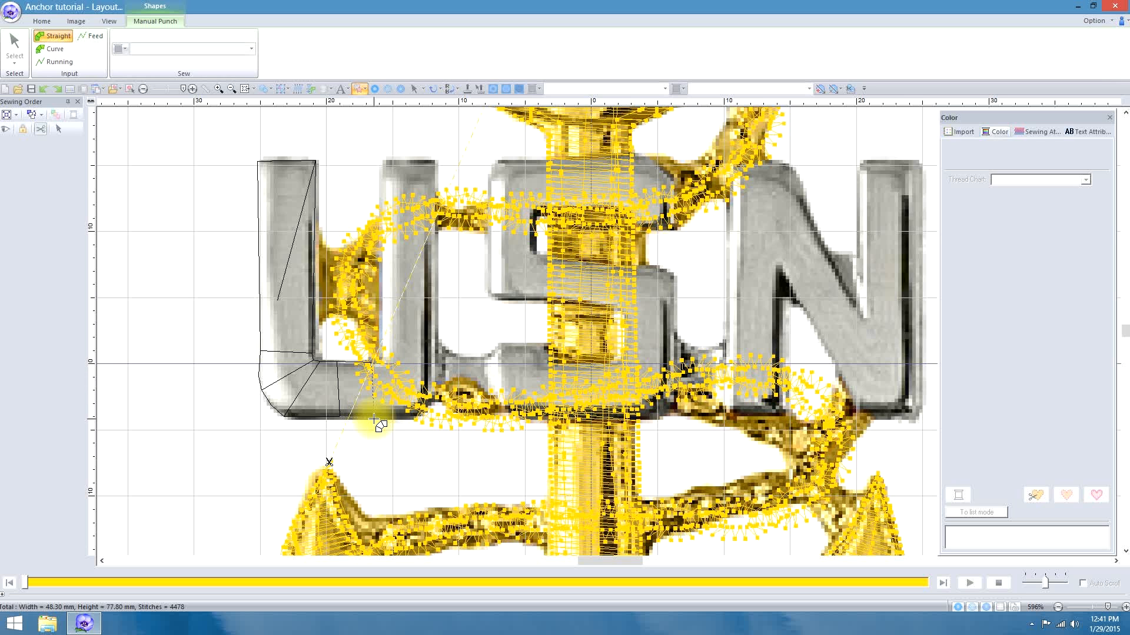
left_click(372, 420)
key("space")
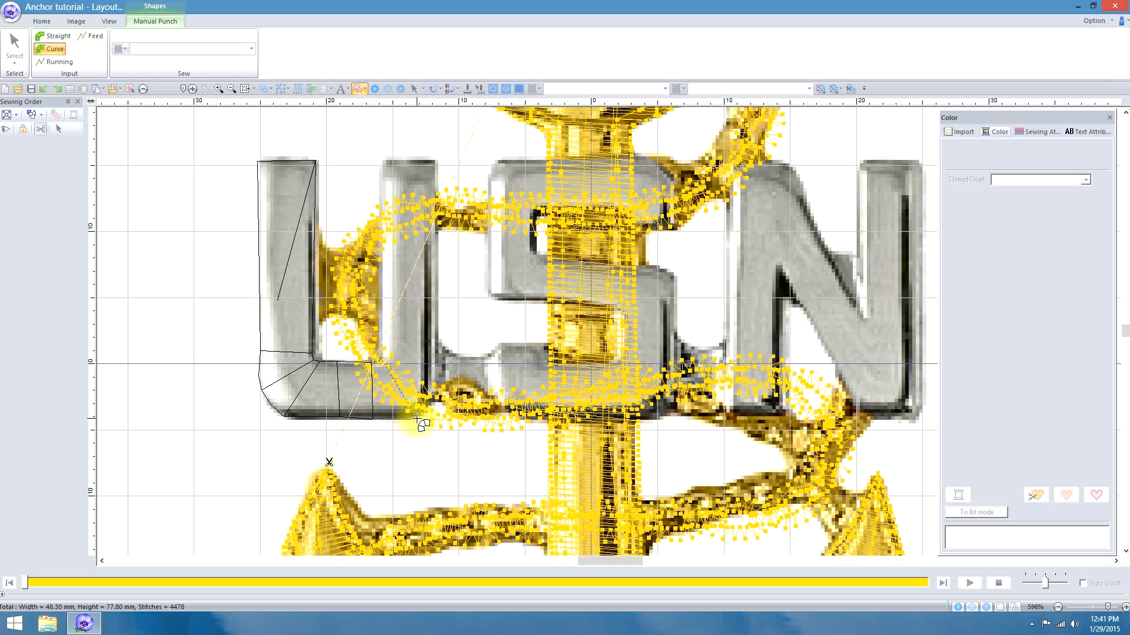
left_click(384, 352)
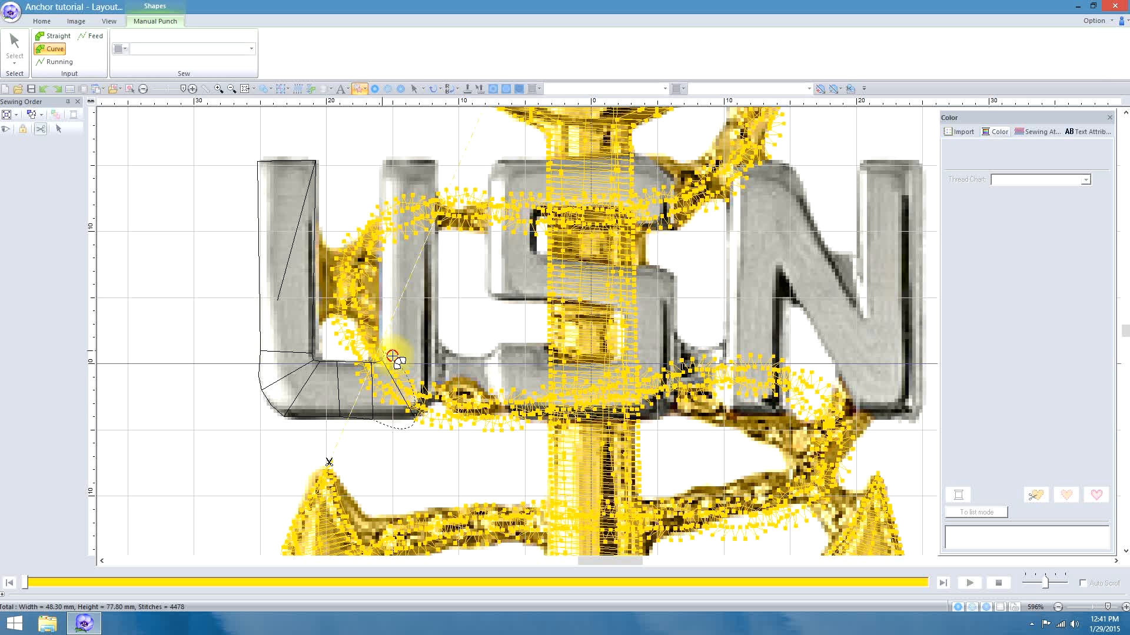
left_click(426, 370)
left_click(385, 313)
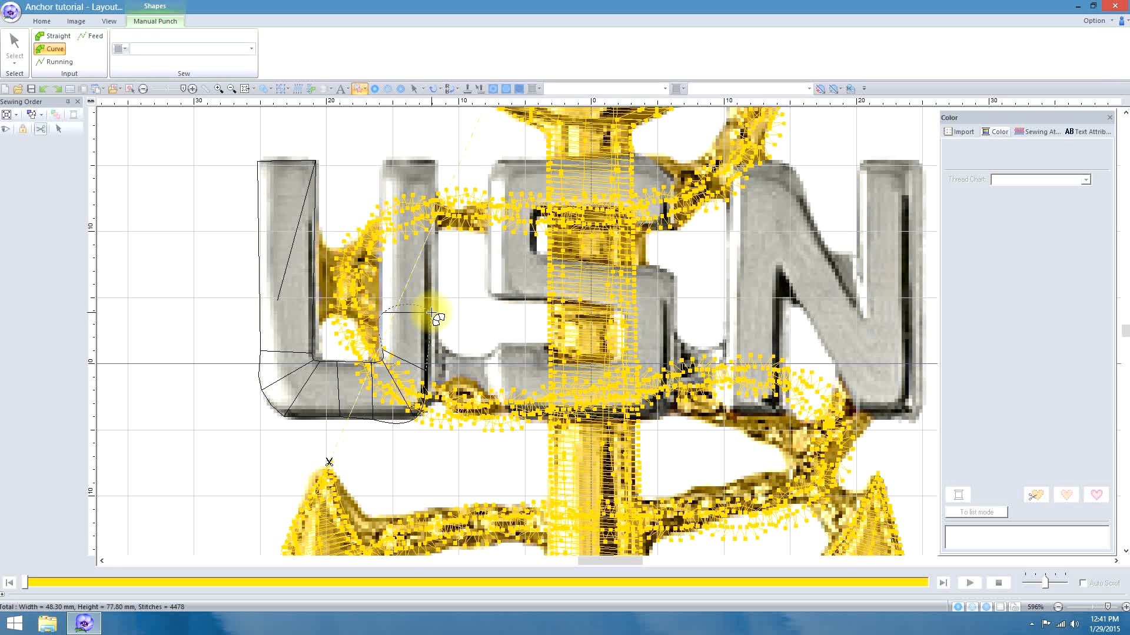
- Extend the satin shape up the U's right stem and finish it at the stem's upper end
left_click(381, 160)
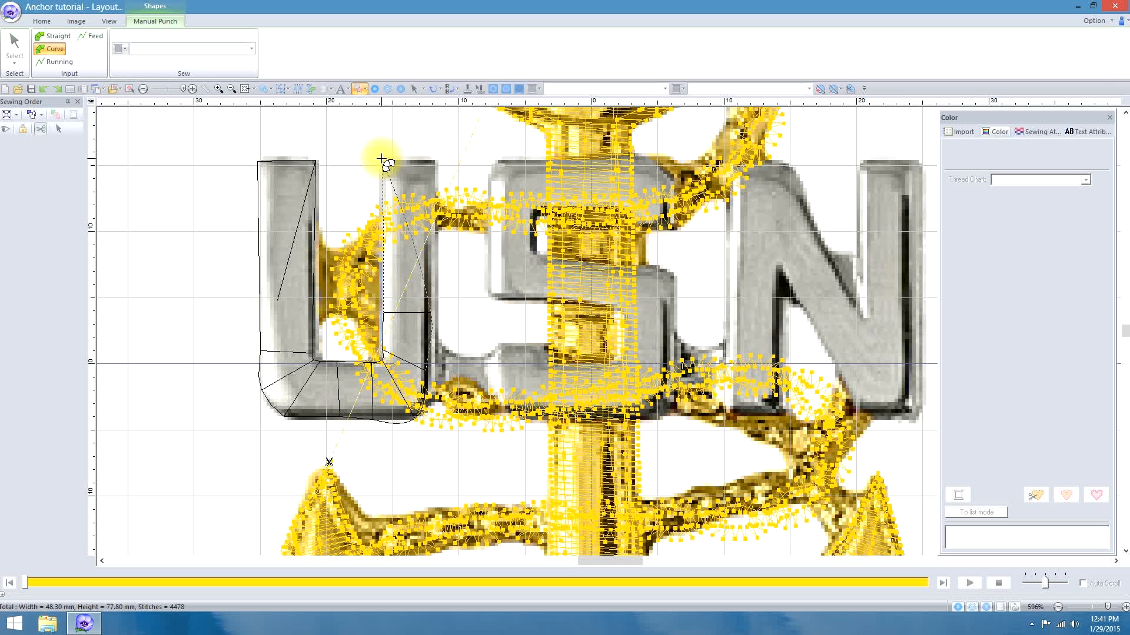
left_click(437, 160)
double_click(438, 163)
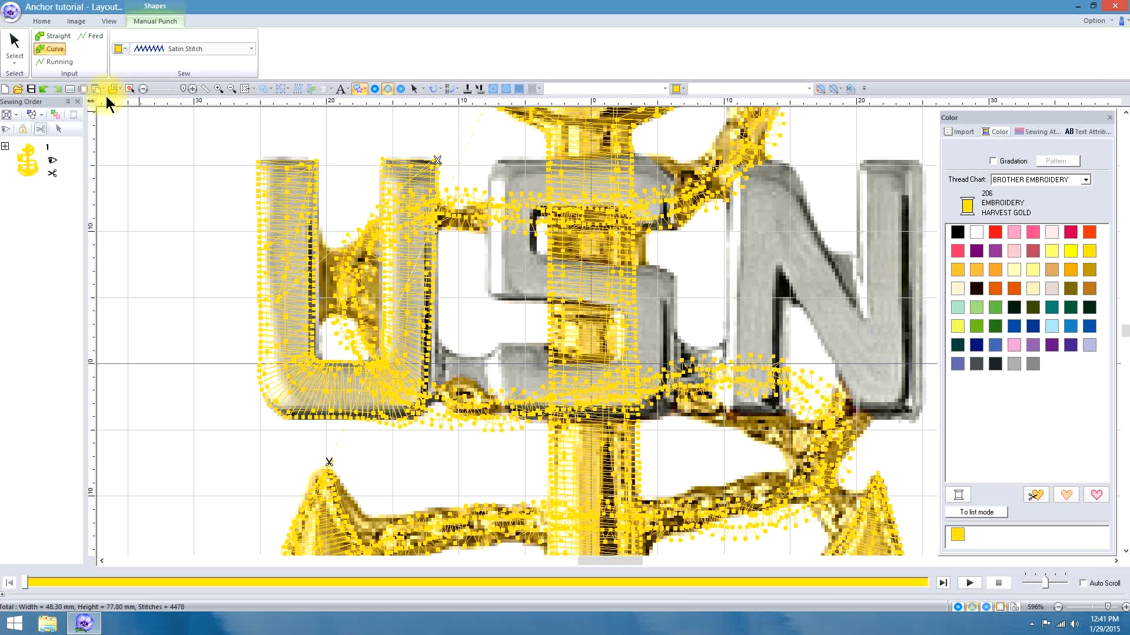
- Select the U and set its region thread color to 005 Silver
left_click(13, 52)
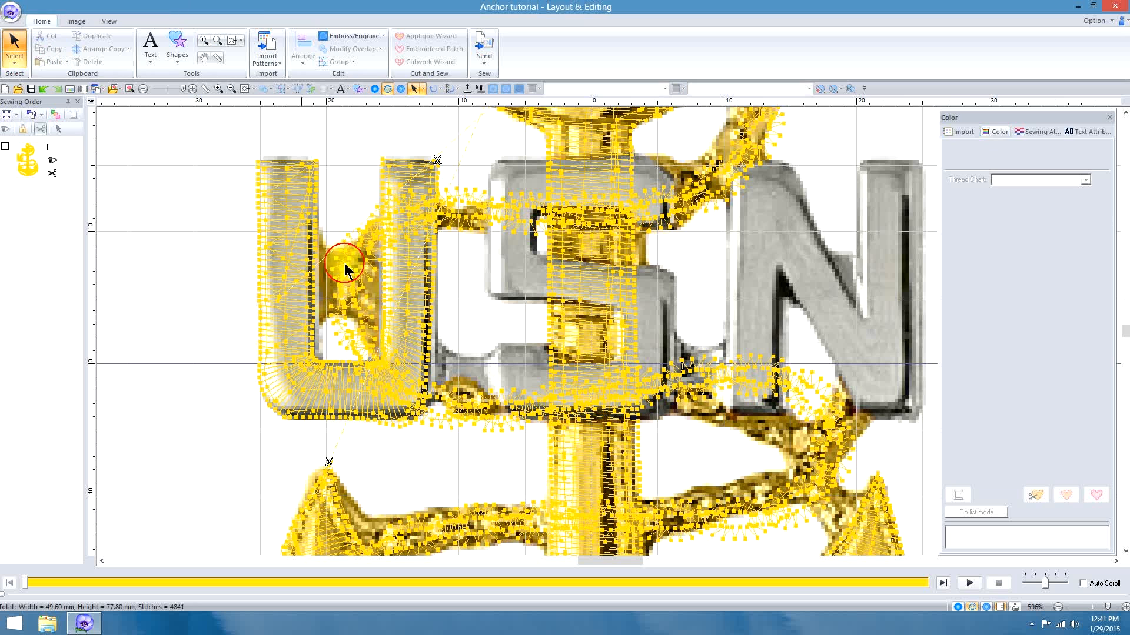
left_click(296, 261)
left_click(1012, 365)
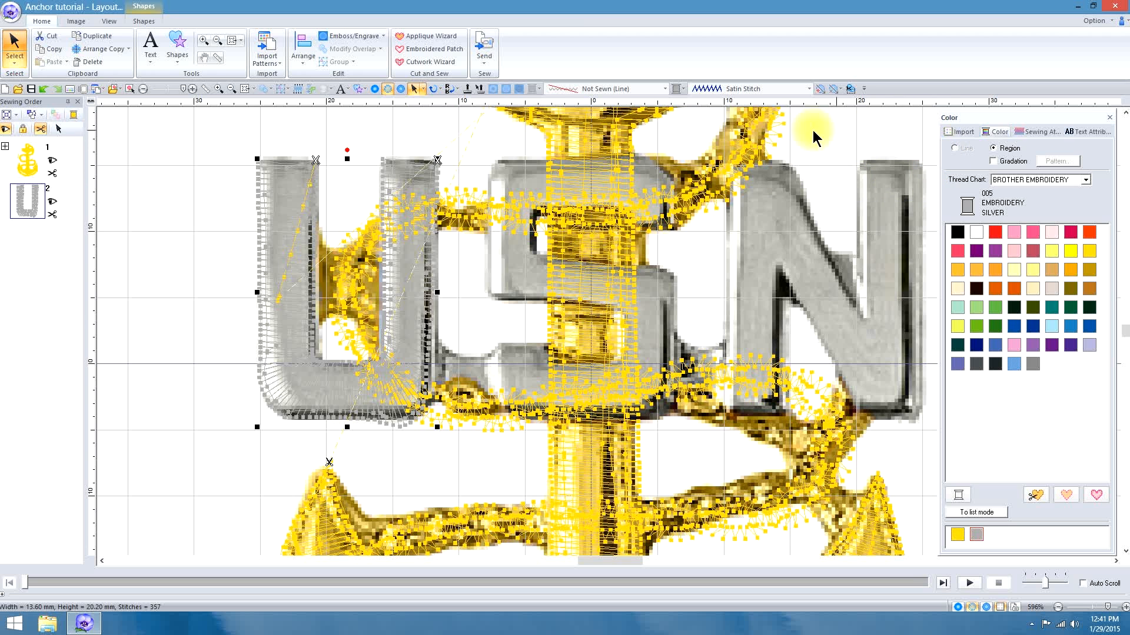
- Give the U's outline a Running Stitch in the same silver thread as its satin region
left_click(665, 90)
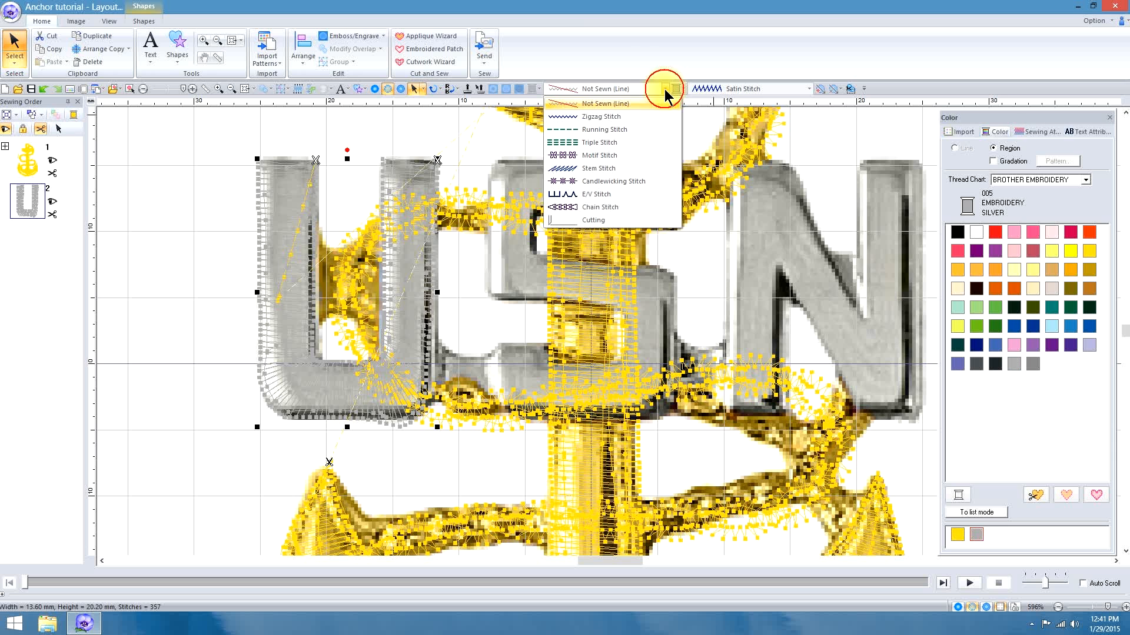
left_click(613, 130)
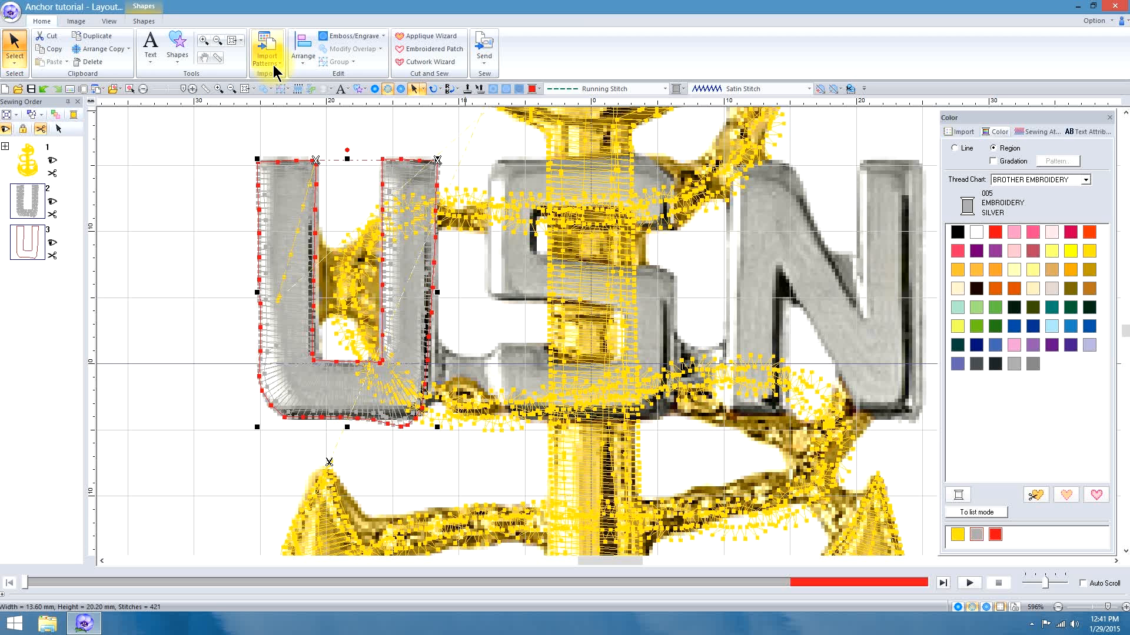
left_click(531, 89)
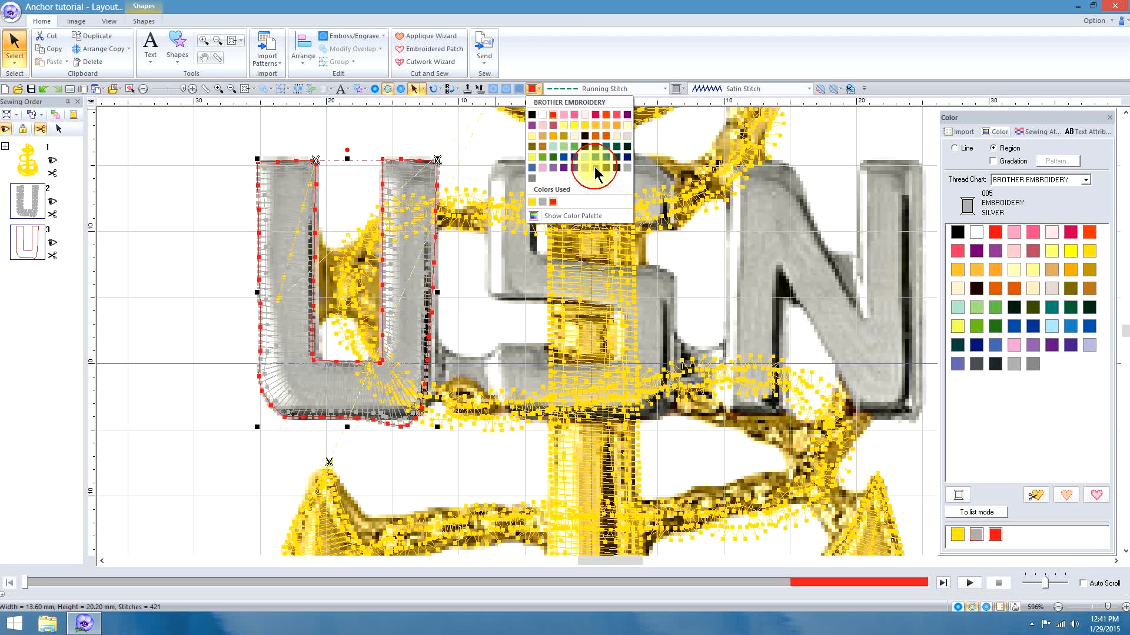
left_click(626, 167)
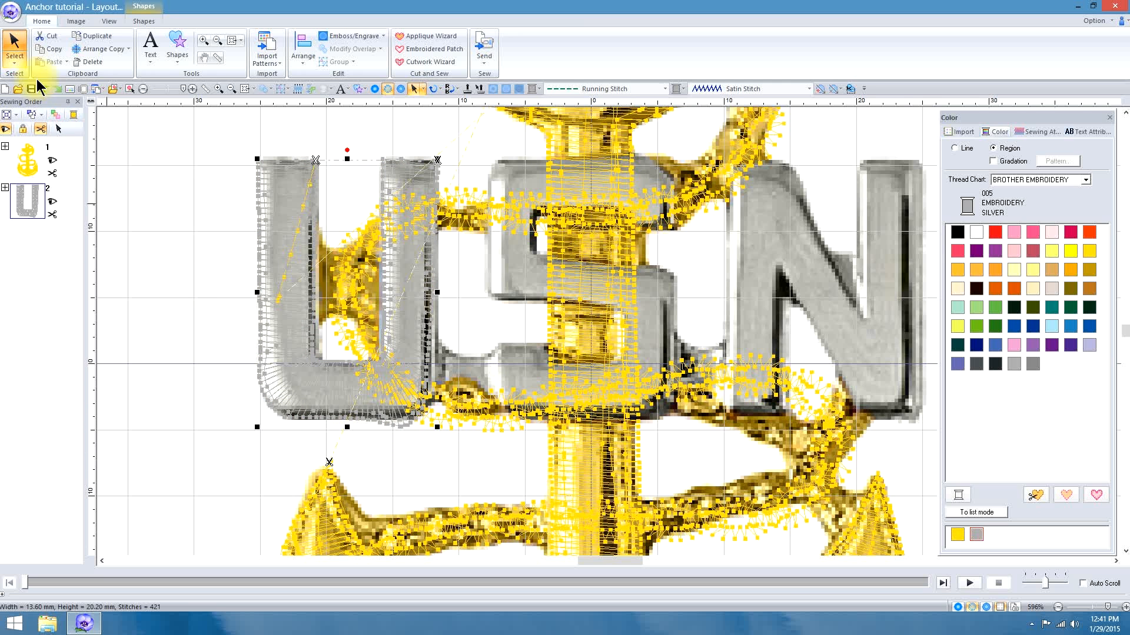
- Edit the U's points to smooth its lower right corner and display its sewing attributes
left_click(14, 62)
left_click(41, 93)
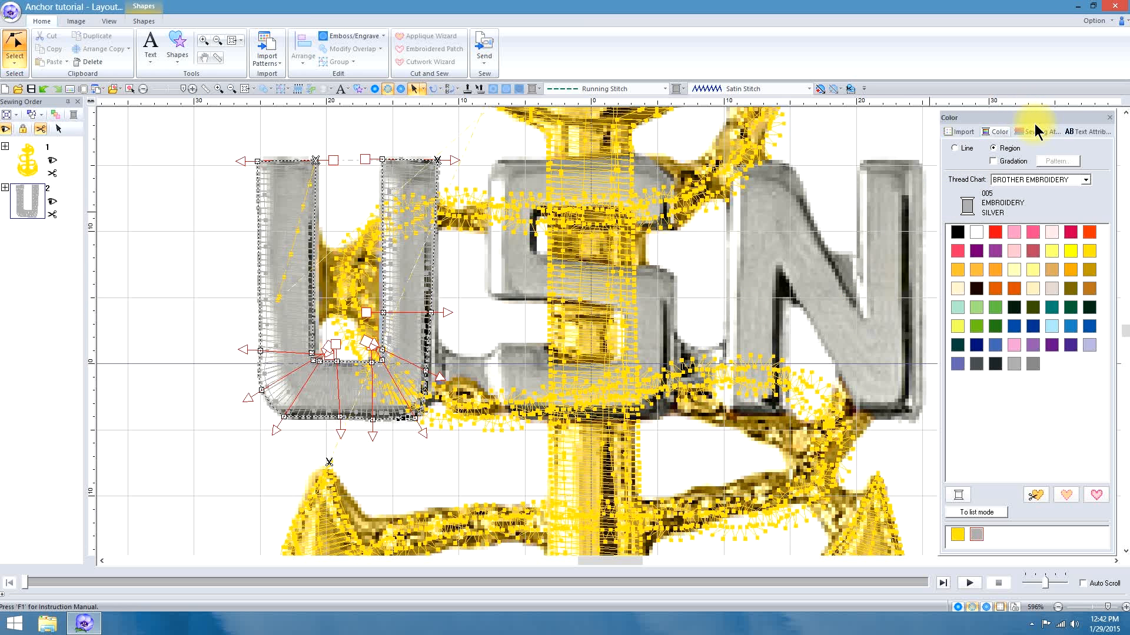
left_click(1035, 131)
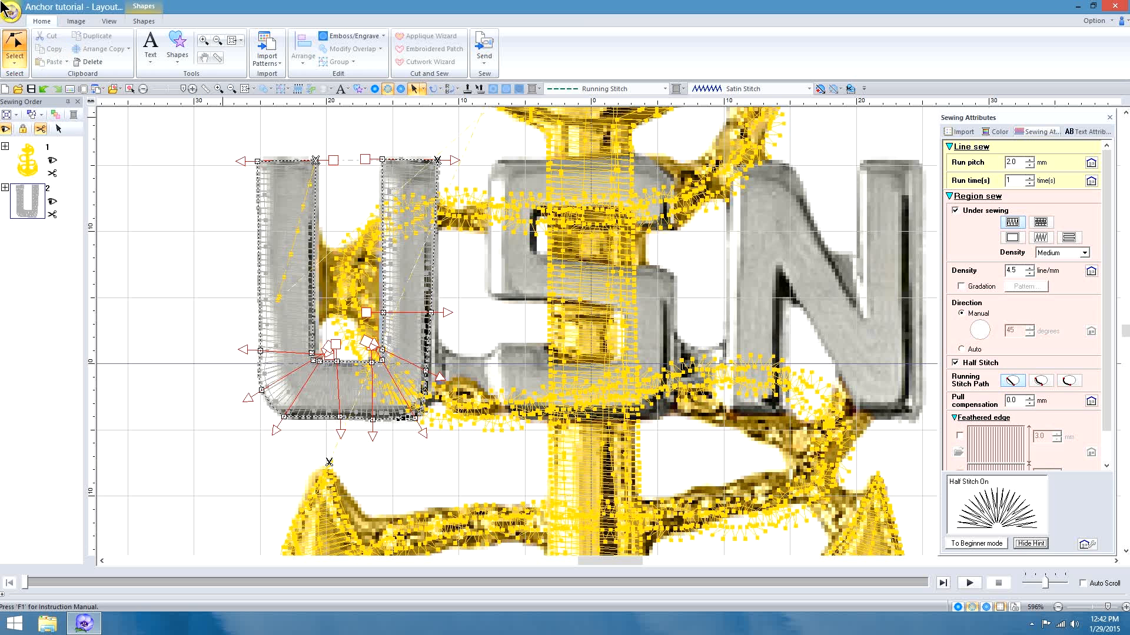
left_click(177, 44)
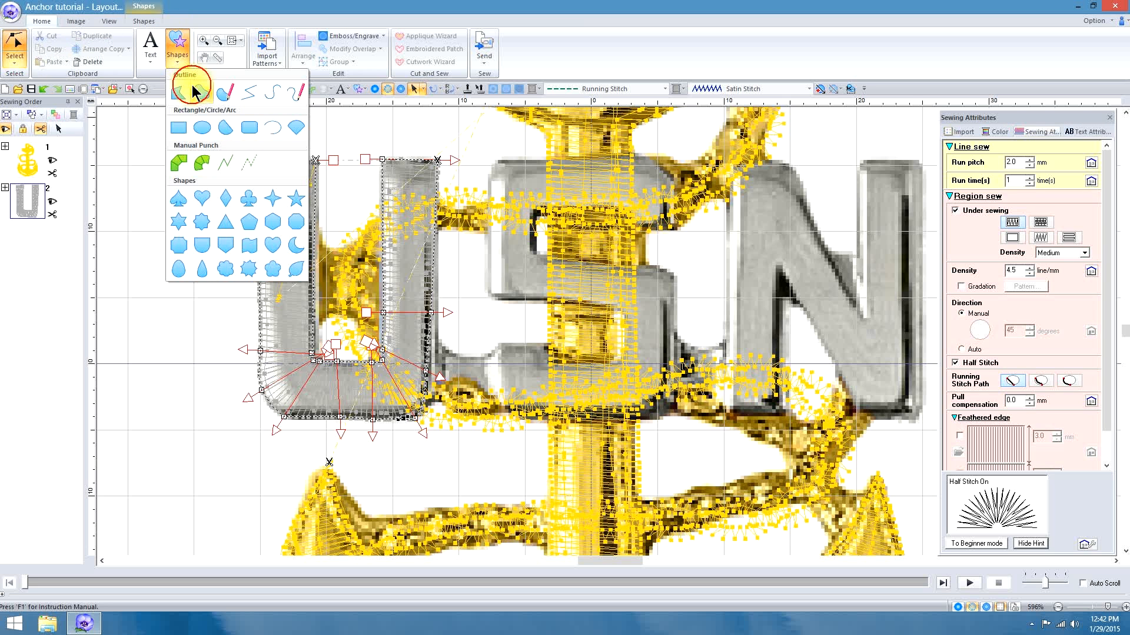
left_click(250, 96)
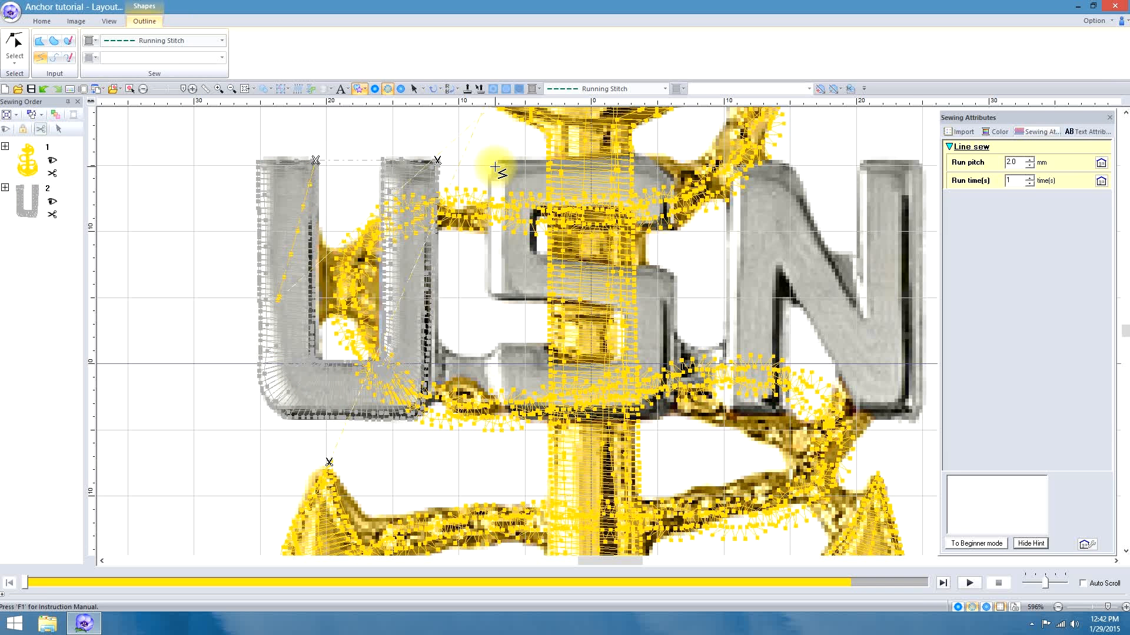
left_click(586, 178)
left_click(641, 192)
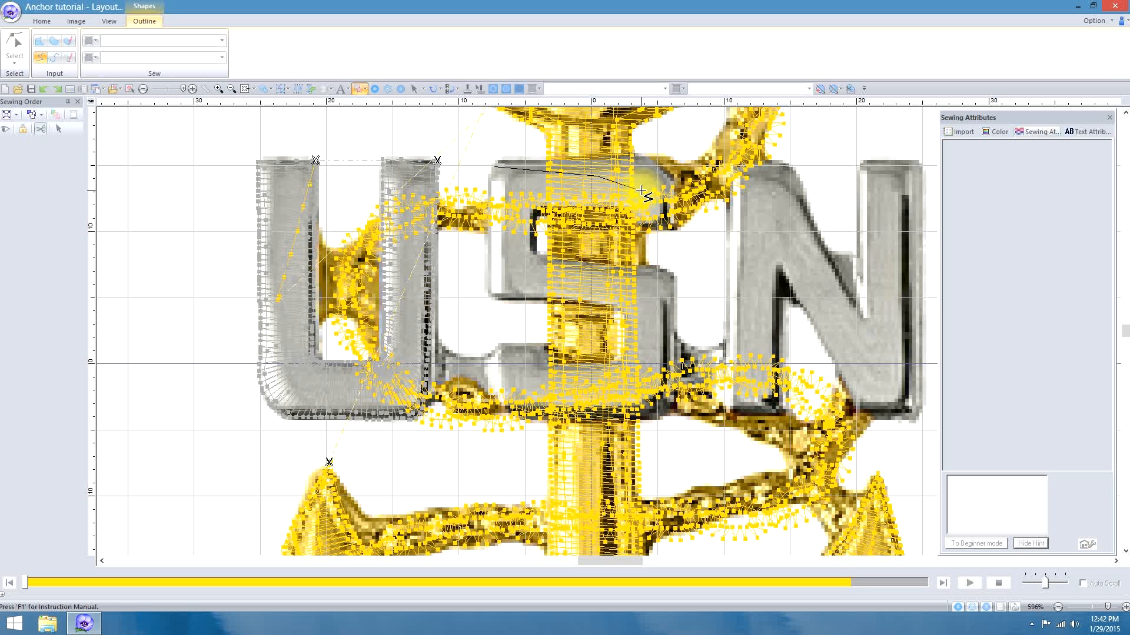
left_click(628, 225)
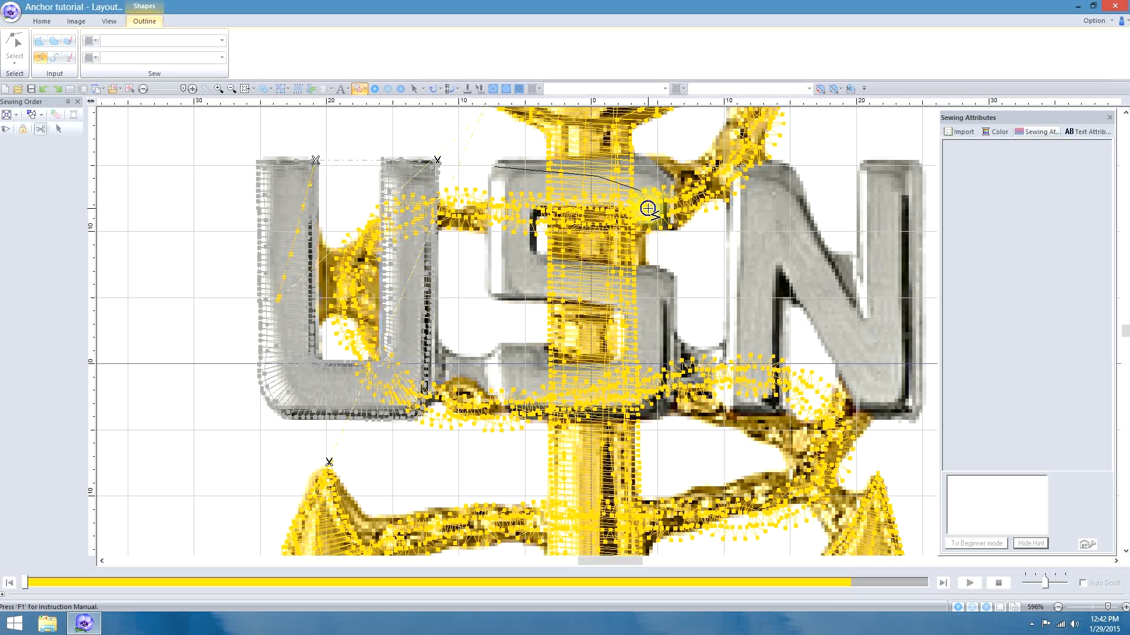
- Start a manual-punch satin shape on the letter S with a running segment along its top bar to the upper right tip
left_click(497, 169)
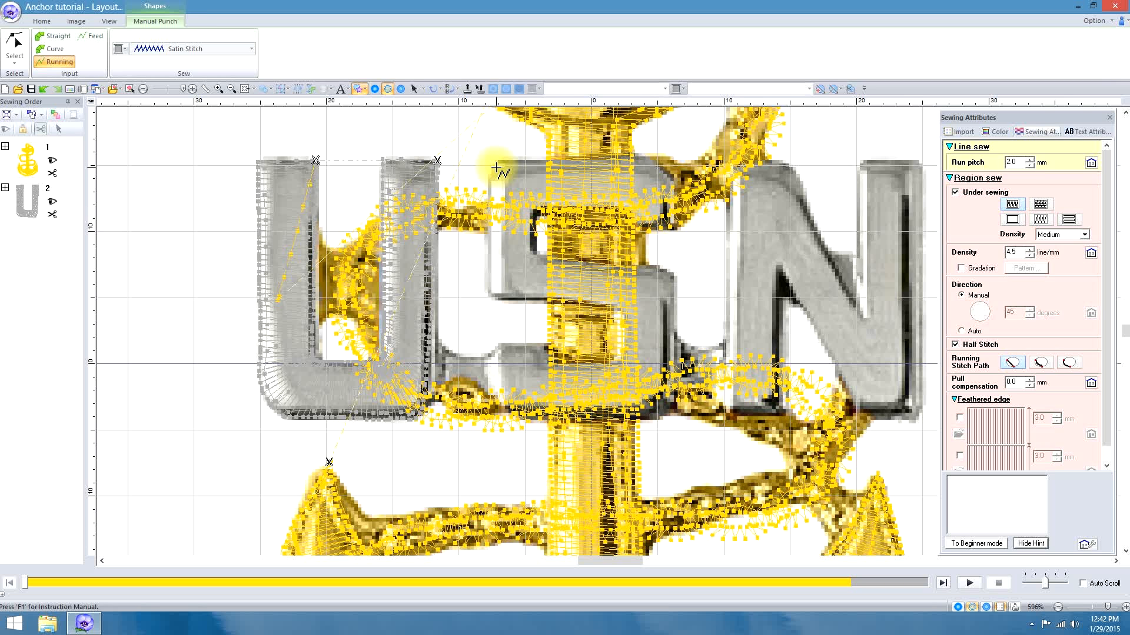
left_click(497, 169)
left_click(522, 183)
left_click(612, 175)
left_click(652, 189)
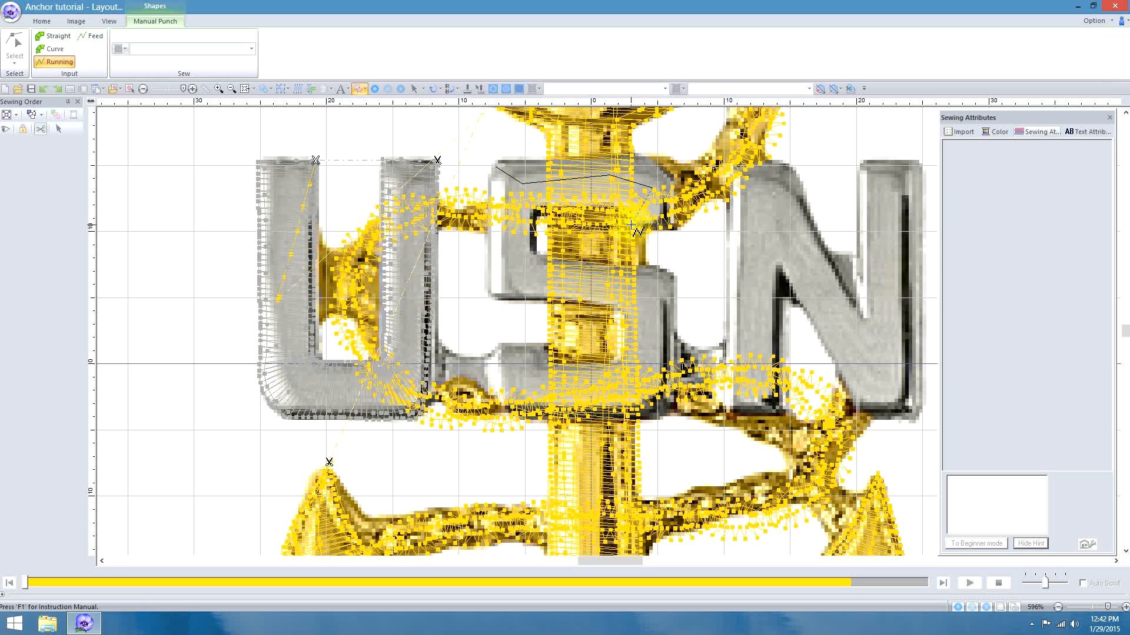
left_click(630, 226)
- Continue the S's satin shape with straight blocks from the upper right tip around the upper right corner
key("z")
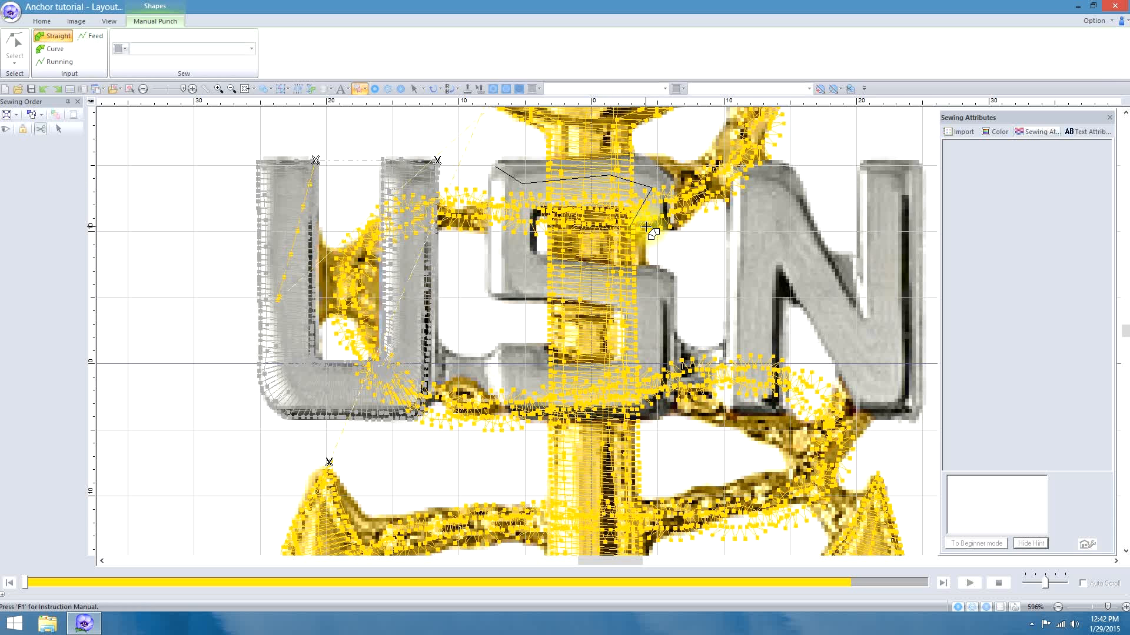
left_click(673, 226)
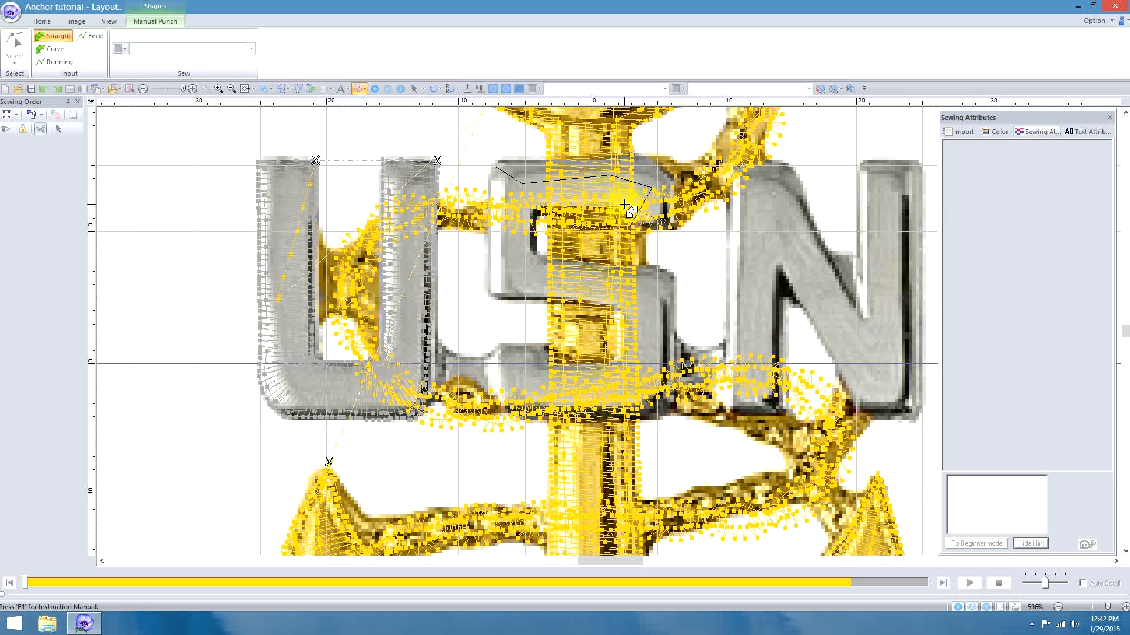
left_click(673, 187)
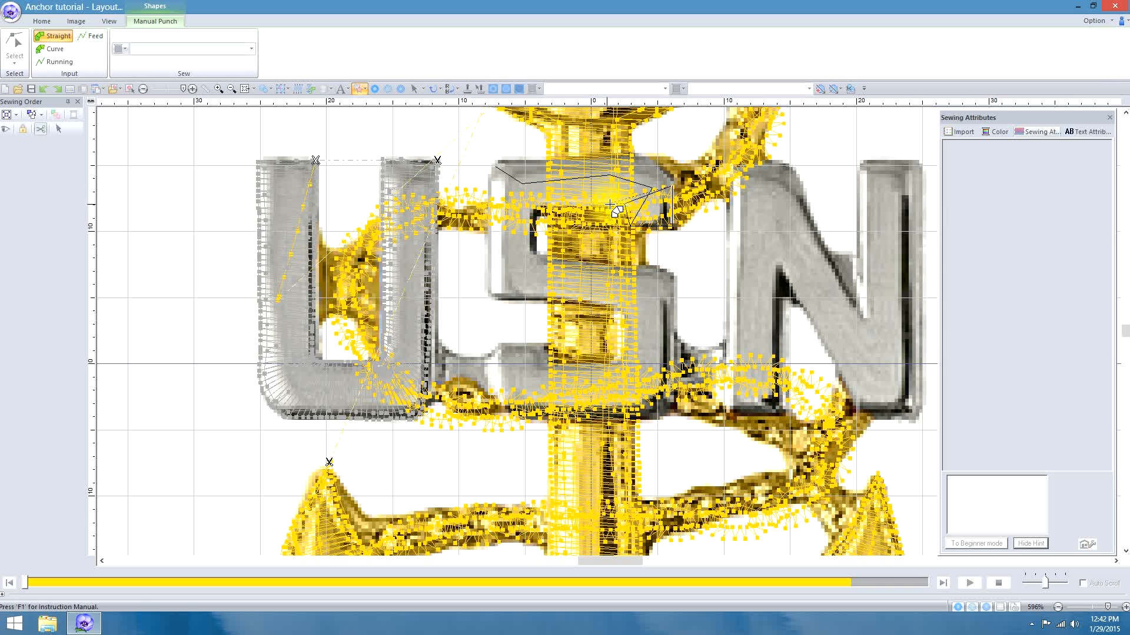
left_click(648, 155)
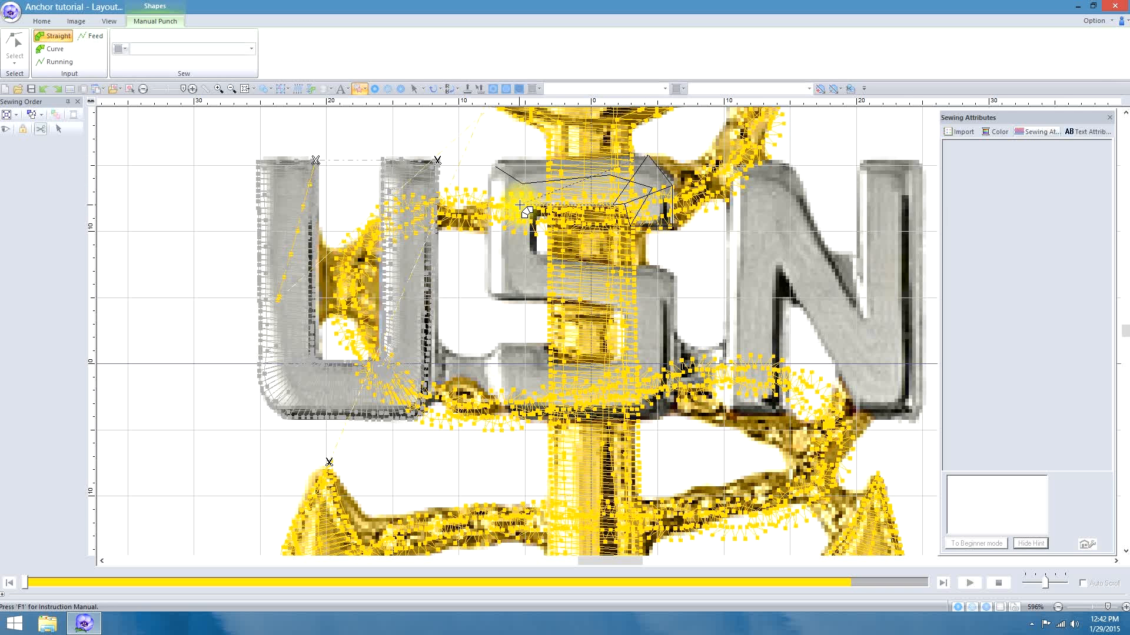
left_click(512, 165)
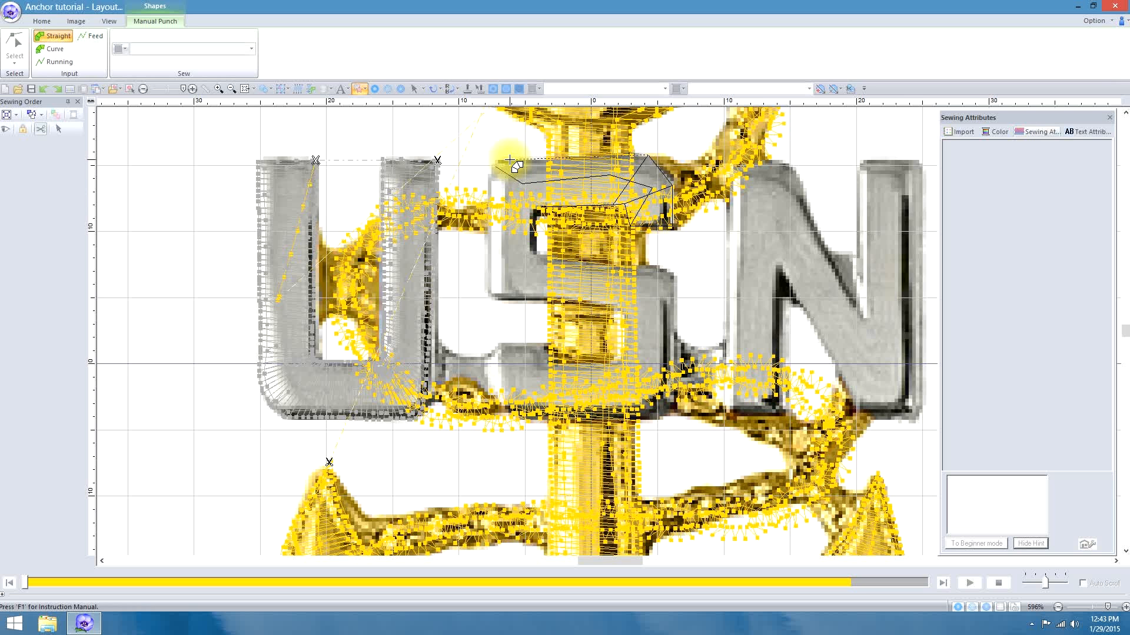
left_click(484, 178)
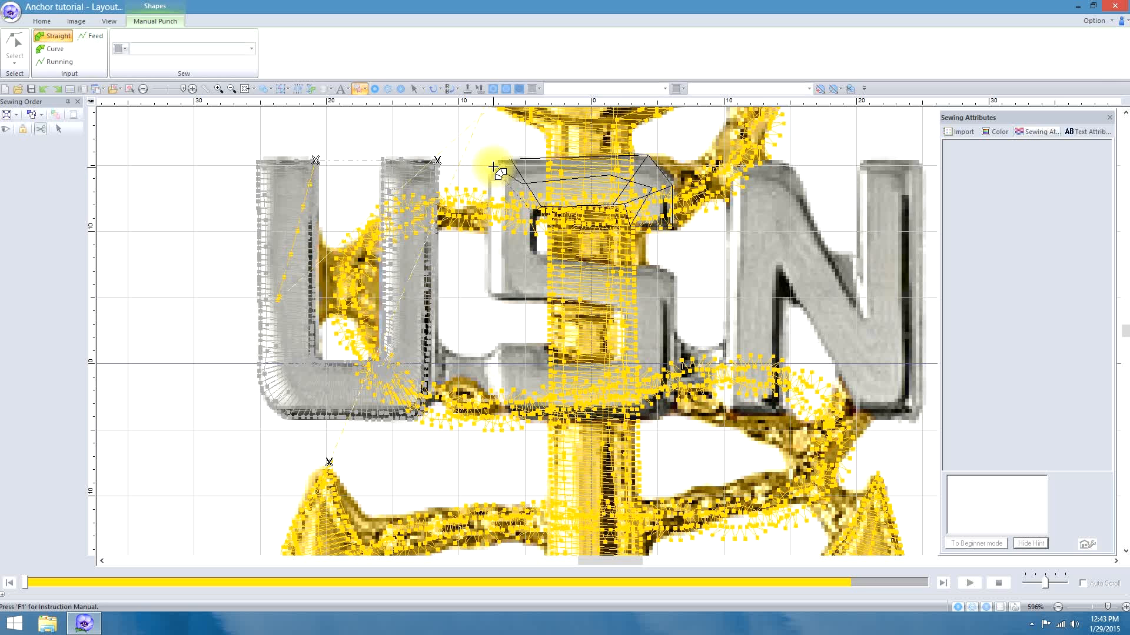
left_click(512, 199)
right_click(502, 201)
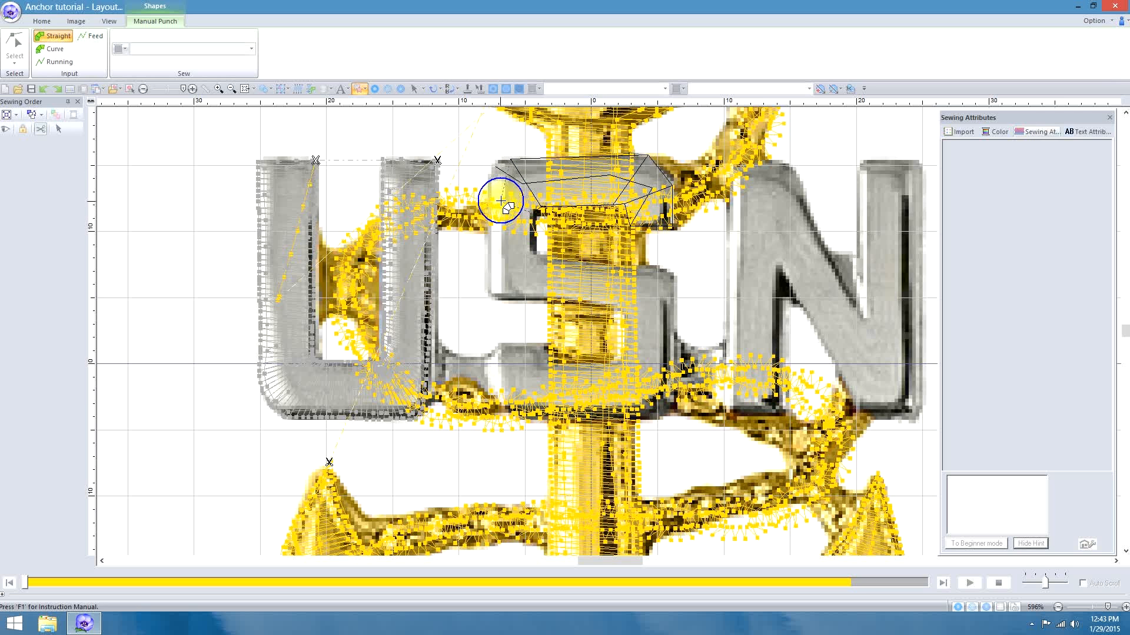
right_click(497, 172)
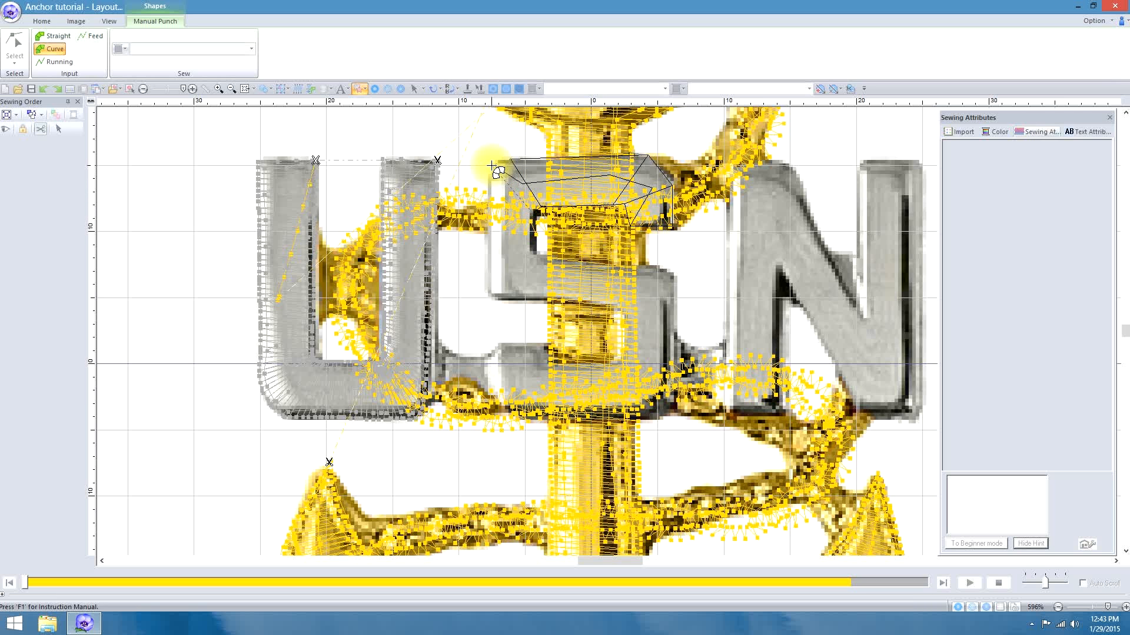
left_click(527, 232)
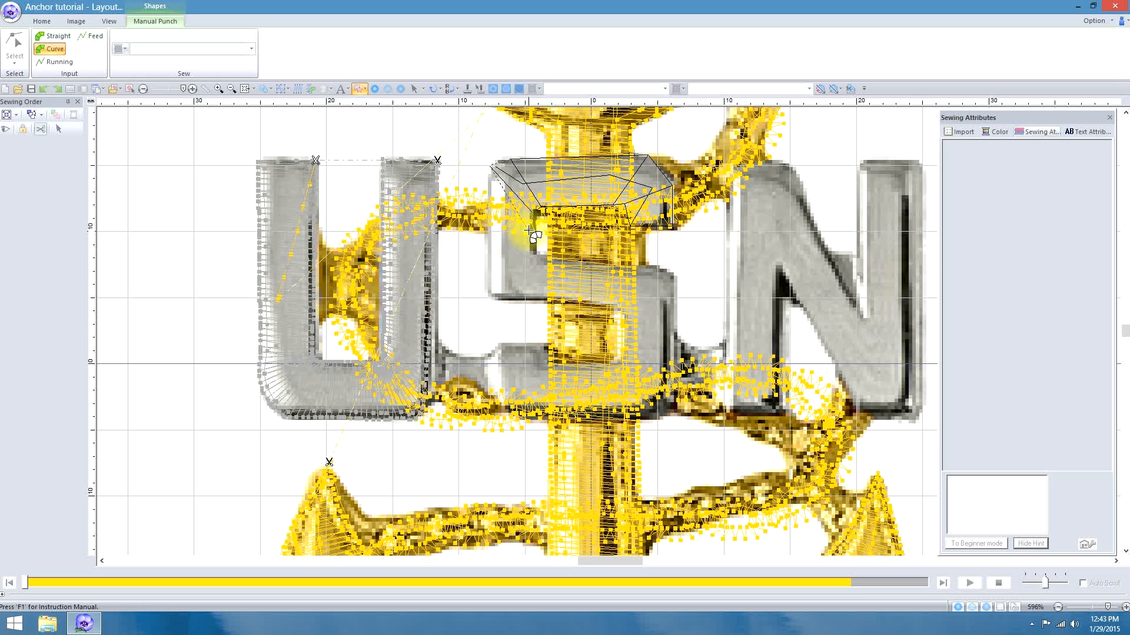
left_click(495, 213)
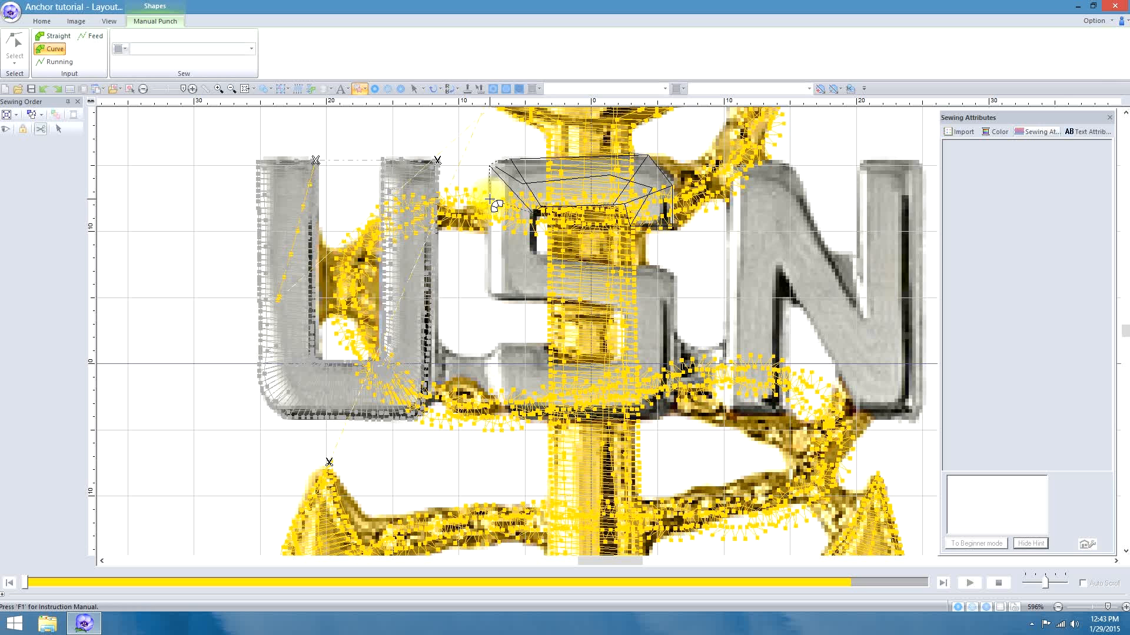
left_click(533, 254)
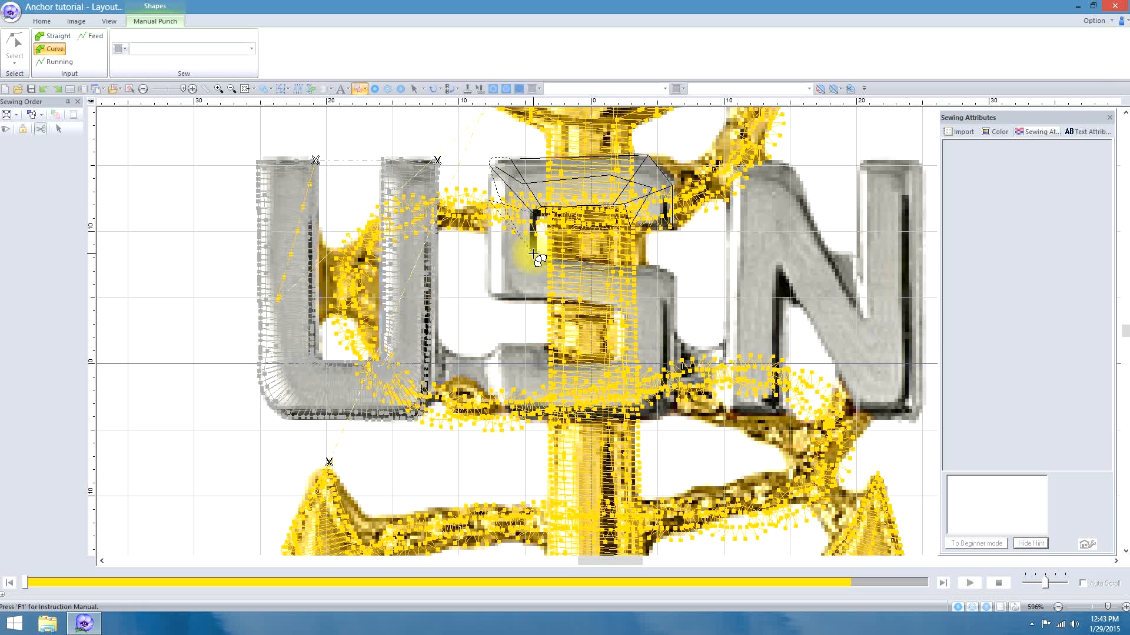
key("space")
right_click(516, 245)
right_click(497, 207)
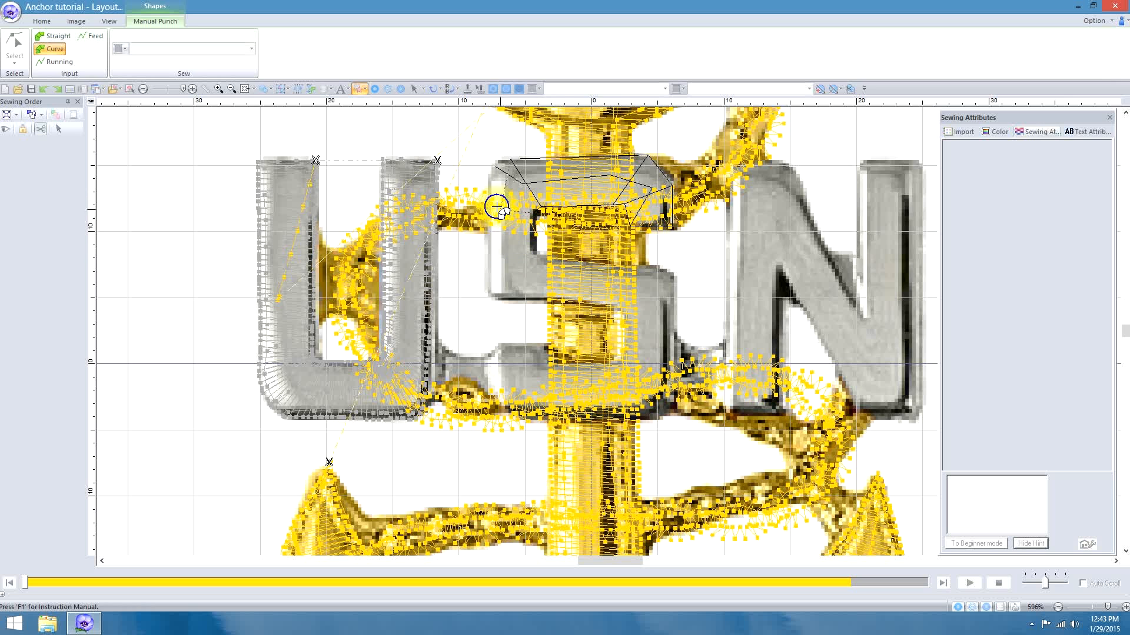
right_click(498, 204)
right_click(506, 182)
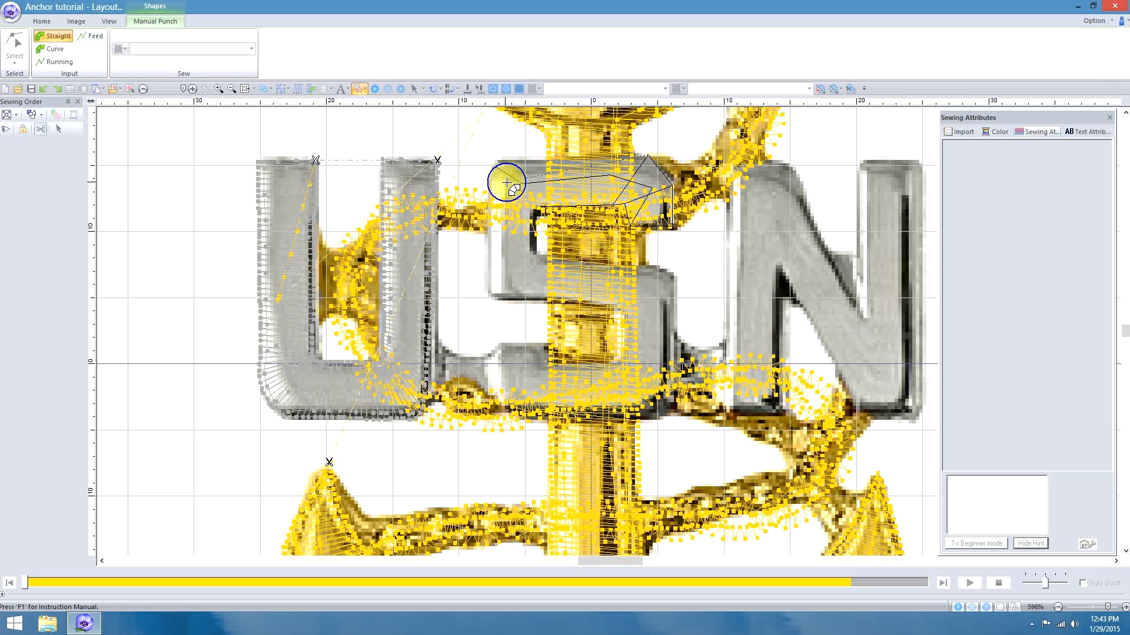
- Extend the S's satin shape with straight blocks along the top bar and around its upper left corner
left_click(537, 161)
left_click(523, 195)
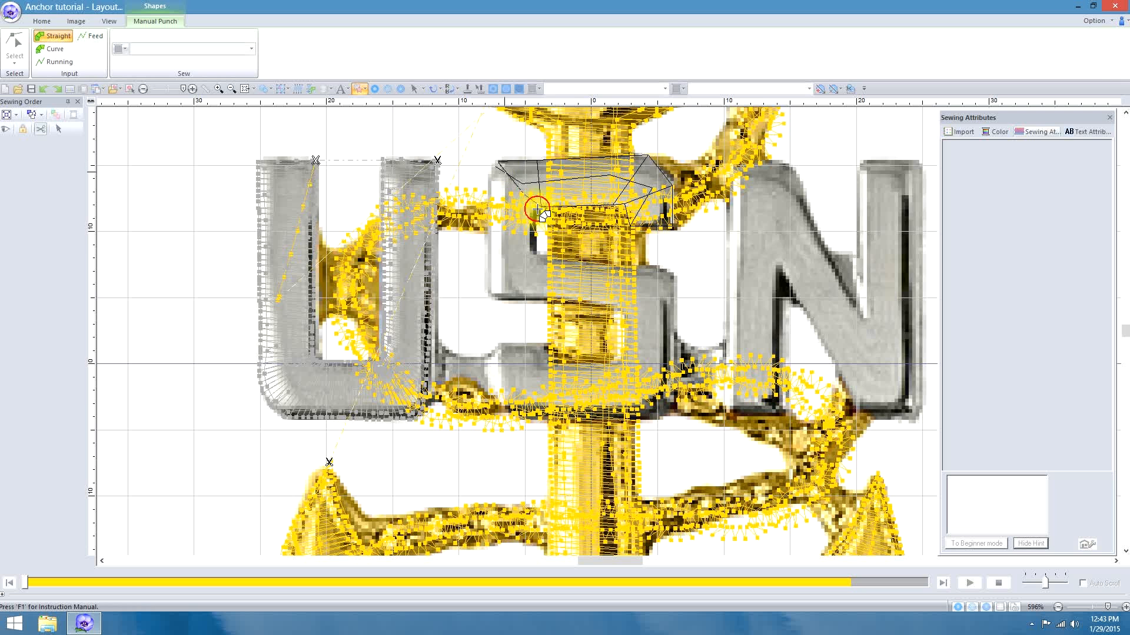
left_click(497, 162)
left_click(486, 183)
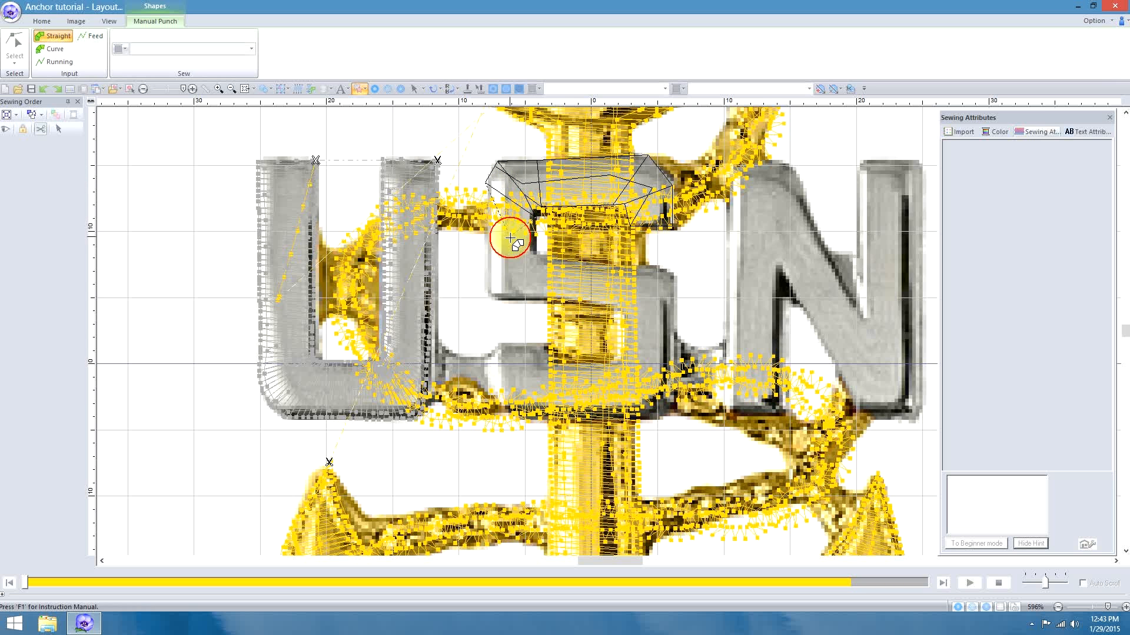
- Extend the S's satin shape with straight blocks down its upper left side, around the bend and along the middle bar
left_click(488, 259)
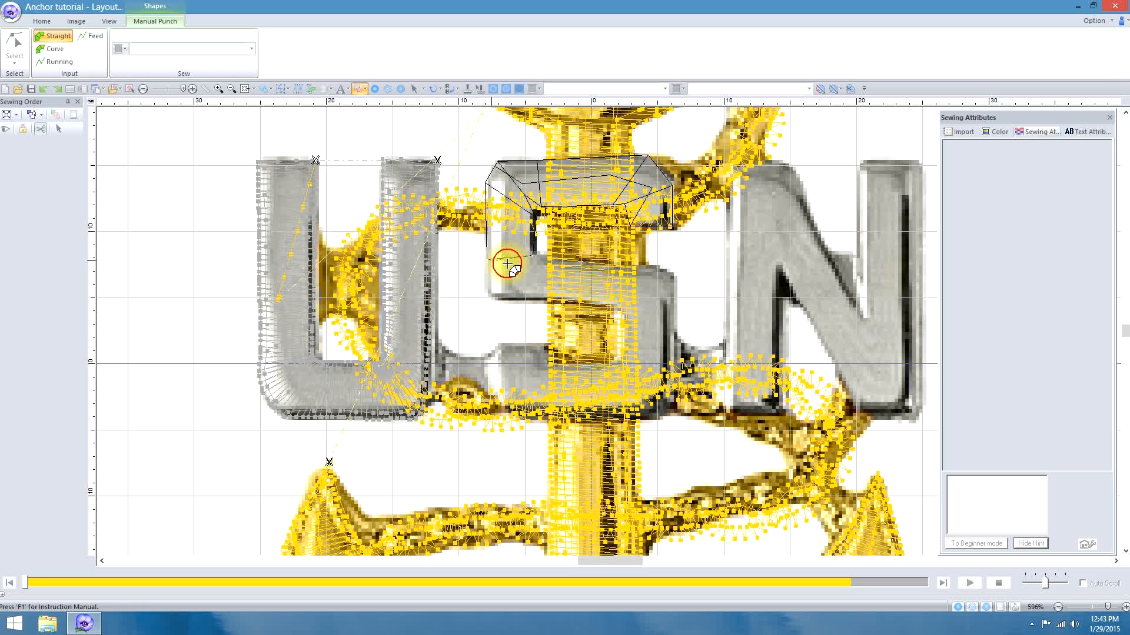
left_click(493, 295)
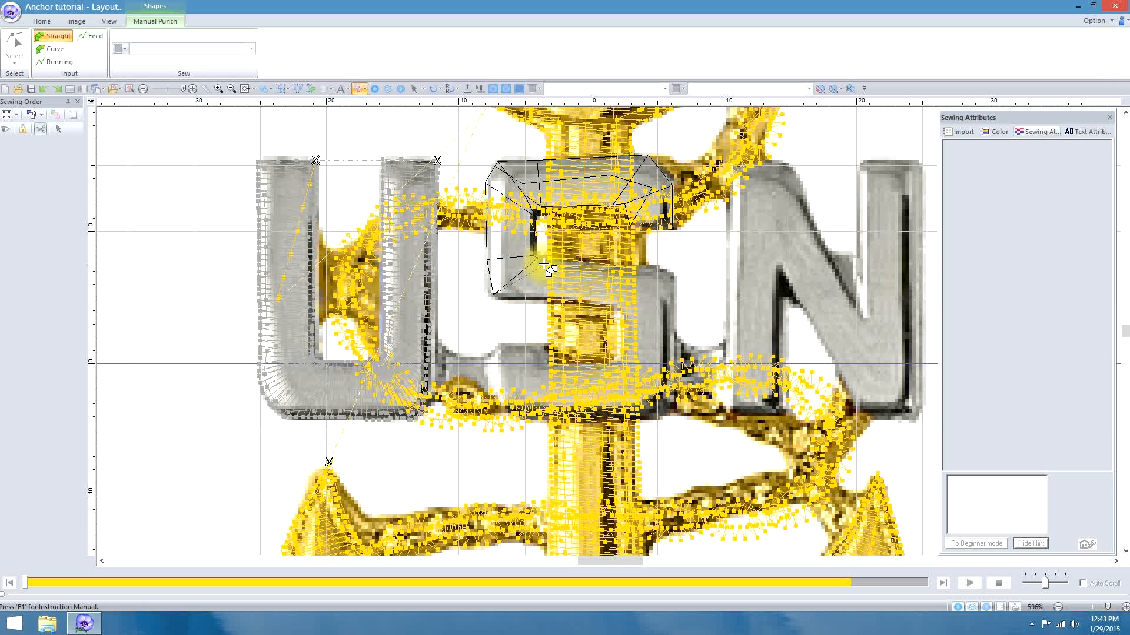
left_click(551, 300)
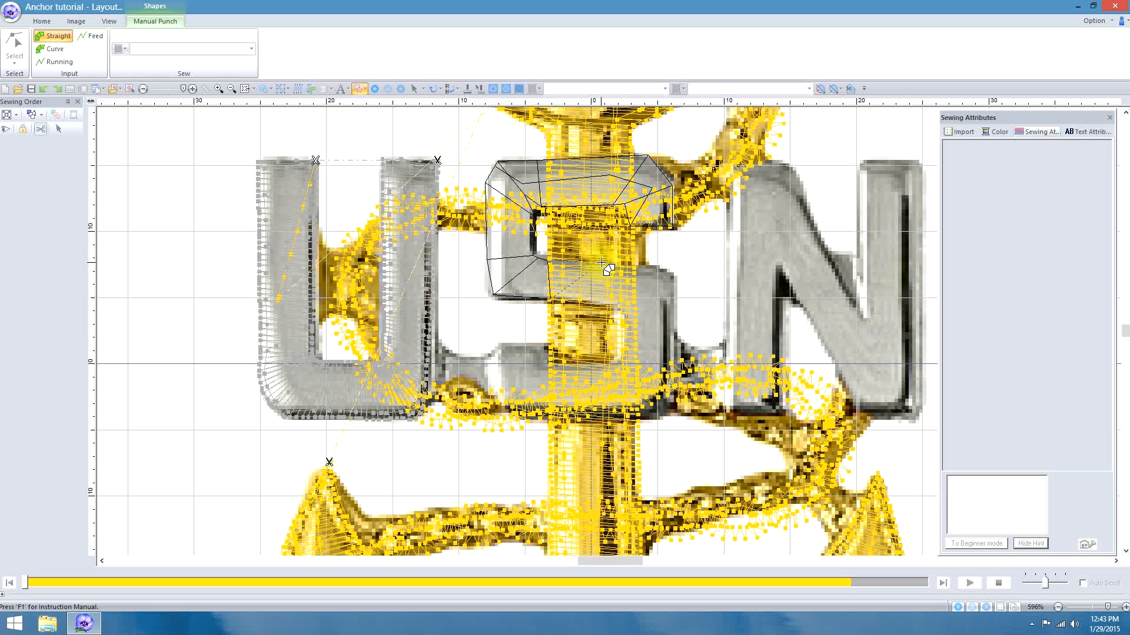
left_click(598, 305)
- Continue the S's satin shape with straight blocks around the corner at the right end of the middle bar
left_click(642, 266)
left_click(617, 309)
left_click(658, 289)
left_click(622, 315)
left_click(677, 318)
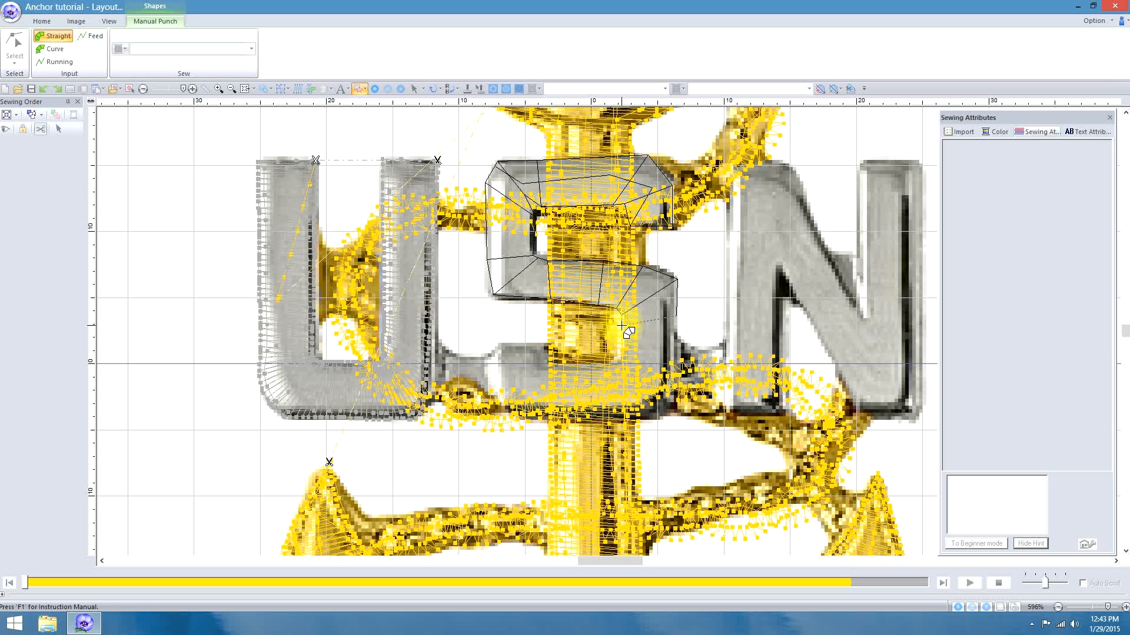
- Punch straight blocks down the S's lower right side and around its lower right corner onto the bottom bar
left_click(622, 355)
left_click(642, 408)
left_click(613, 361)
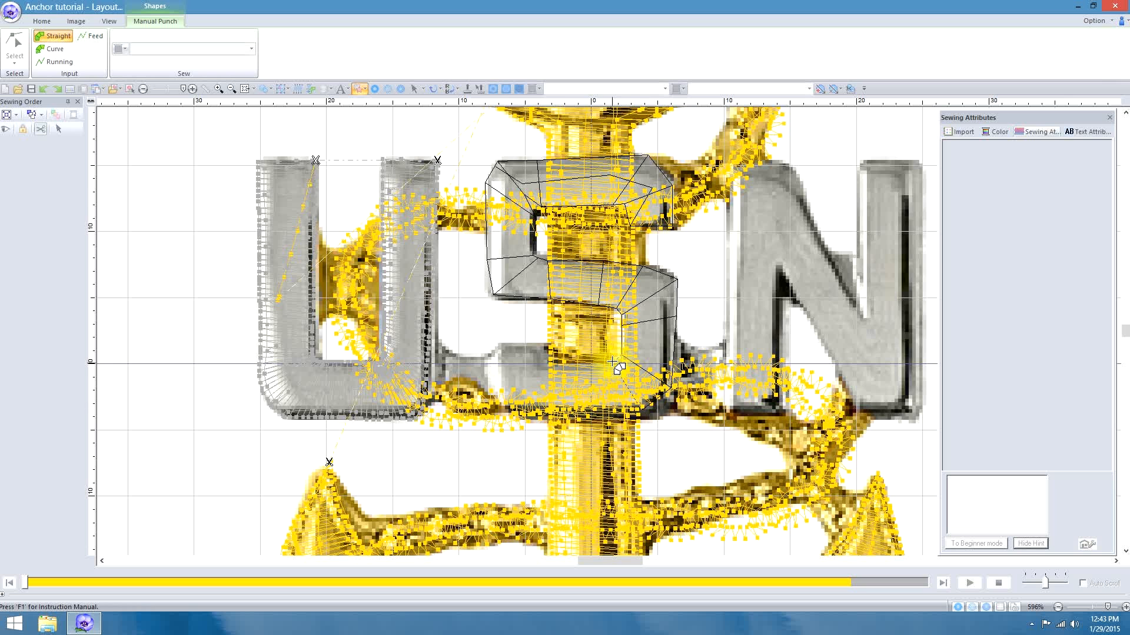
left_click(617, 365)
left_click(593, 412)
left_click(590, 365)
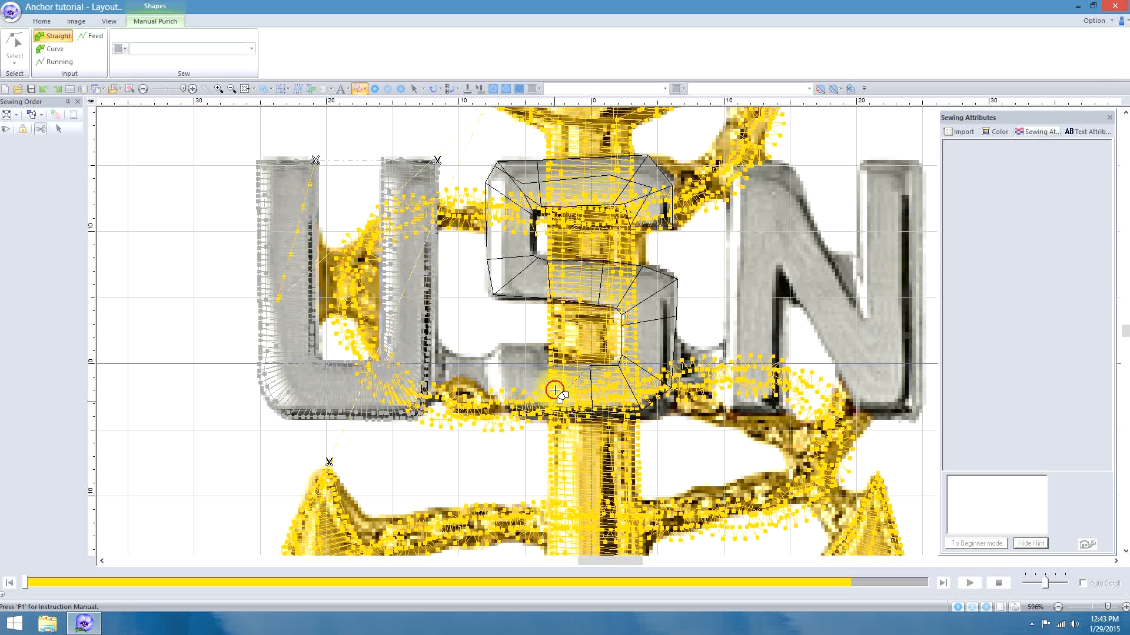
- Punch straight blocks along the S's bottom bar and up to its lower left tip, and finish the satin shape
left_click(558, 358)
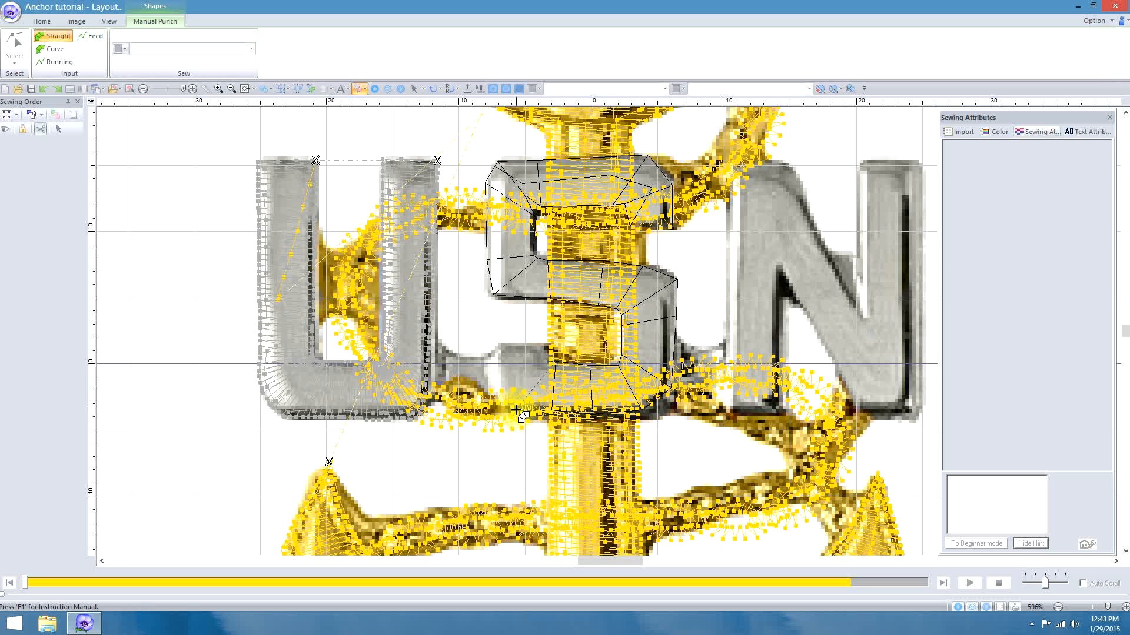
left_click(549, 366)
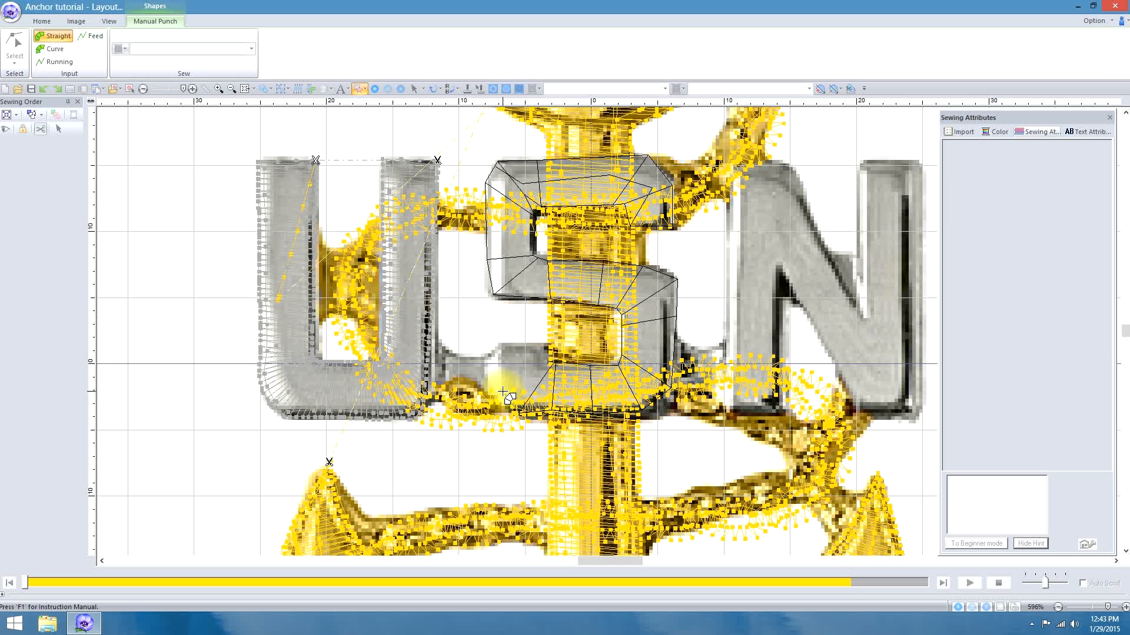
left_click(505, 348)
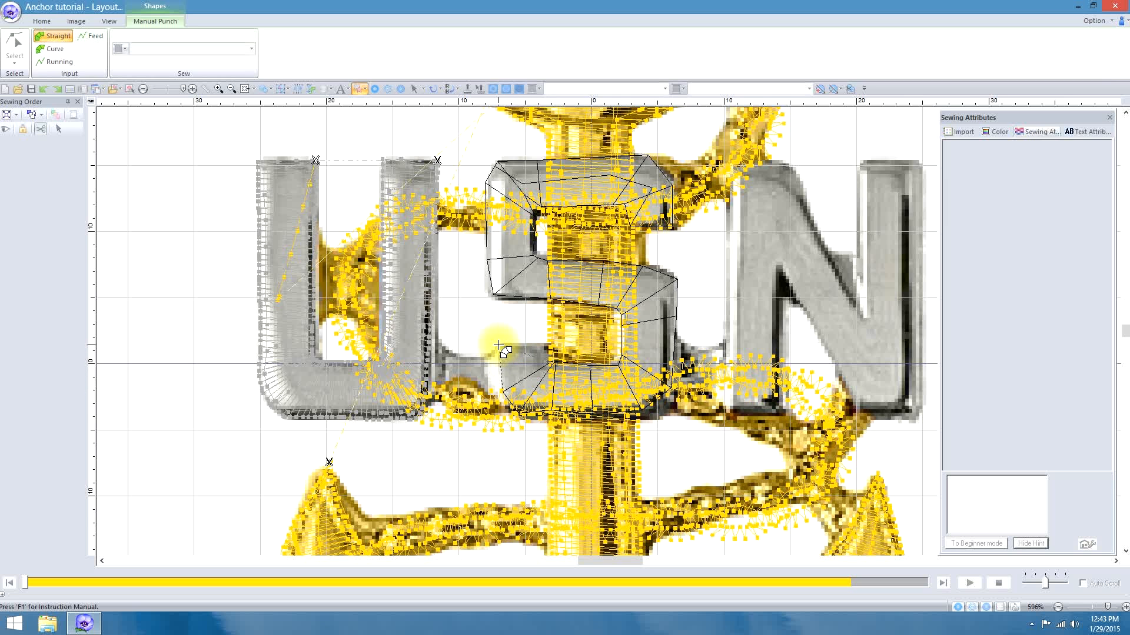
left_click(549, 343)
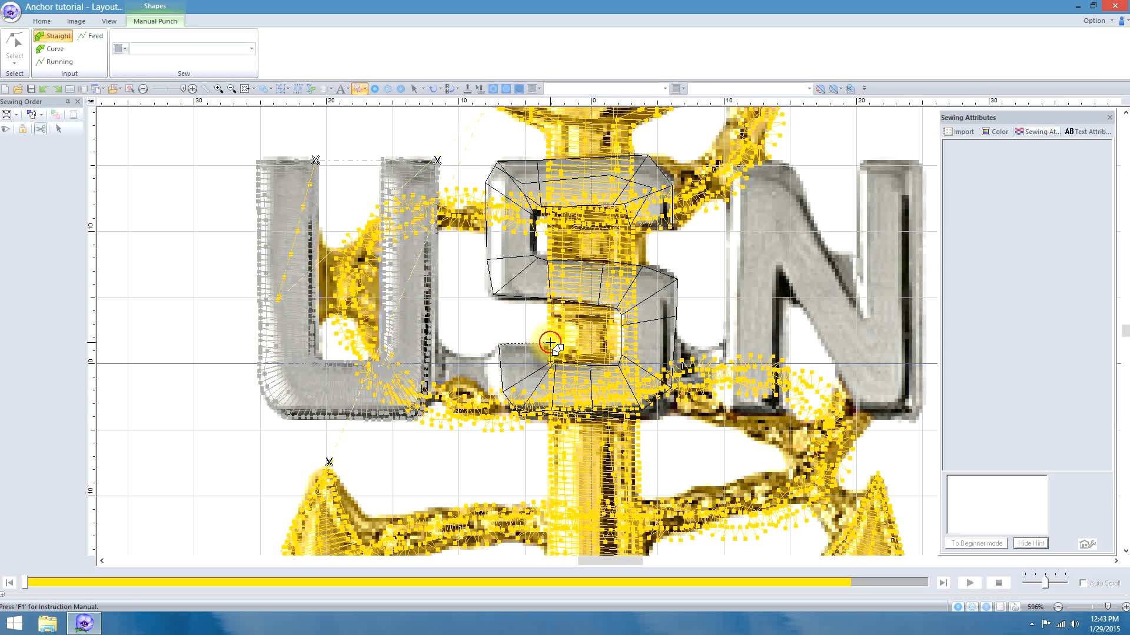
left_click(550, 344)
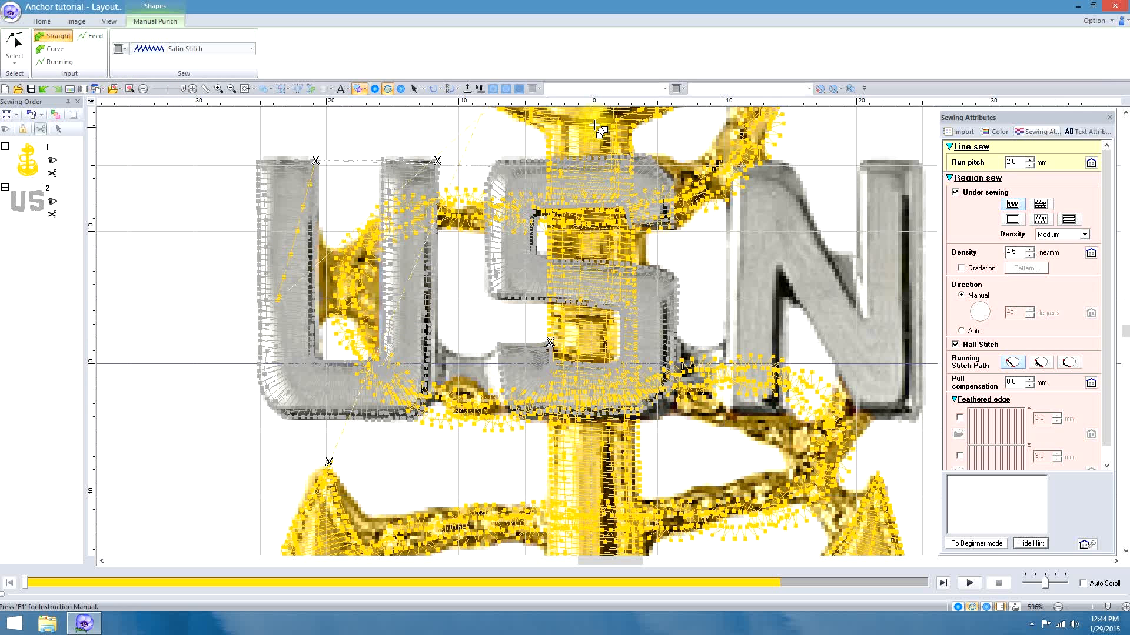
- Select the S shape and set its line sewing to Running Stitch
left_click(15, 58)
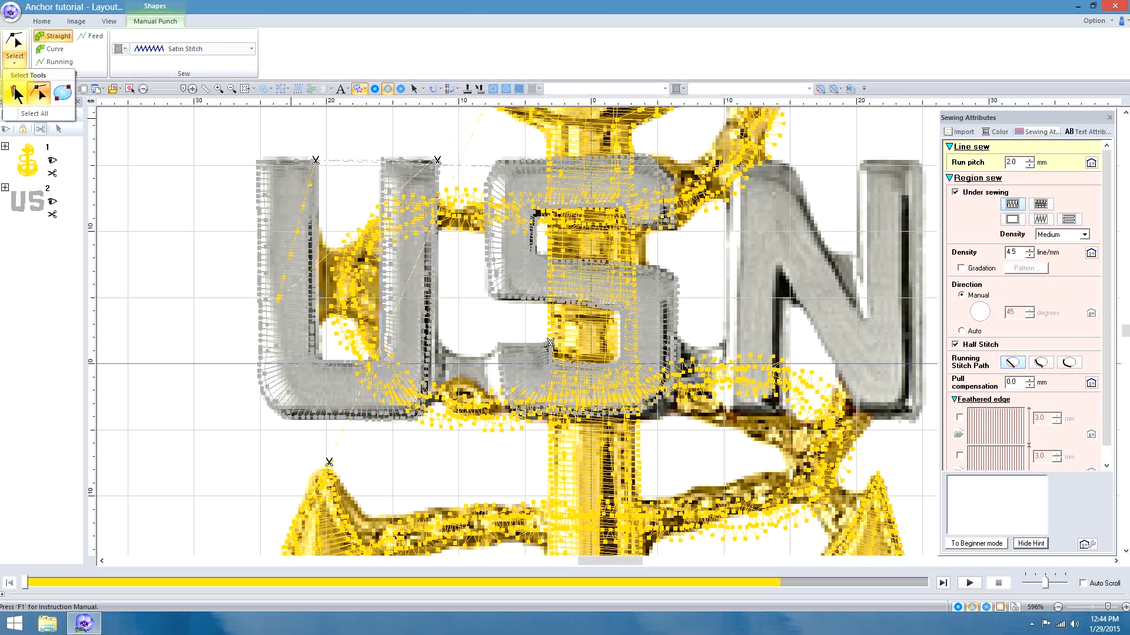
left_click(15, 91)
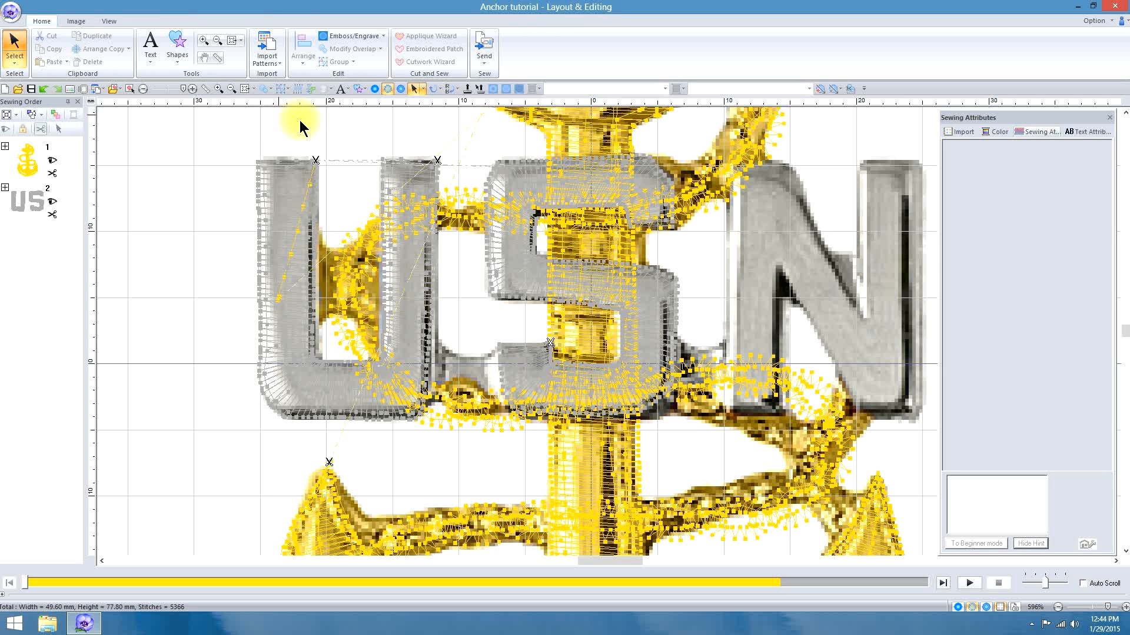
left_click(512, 270)
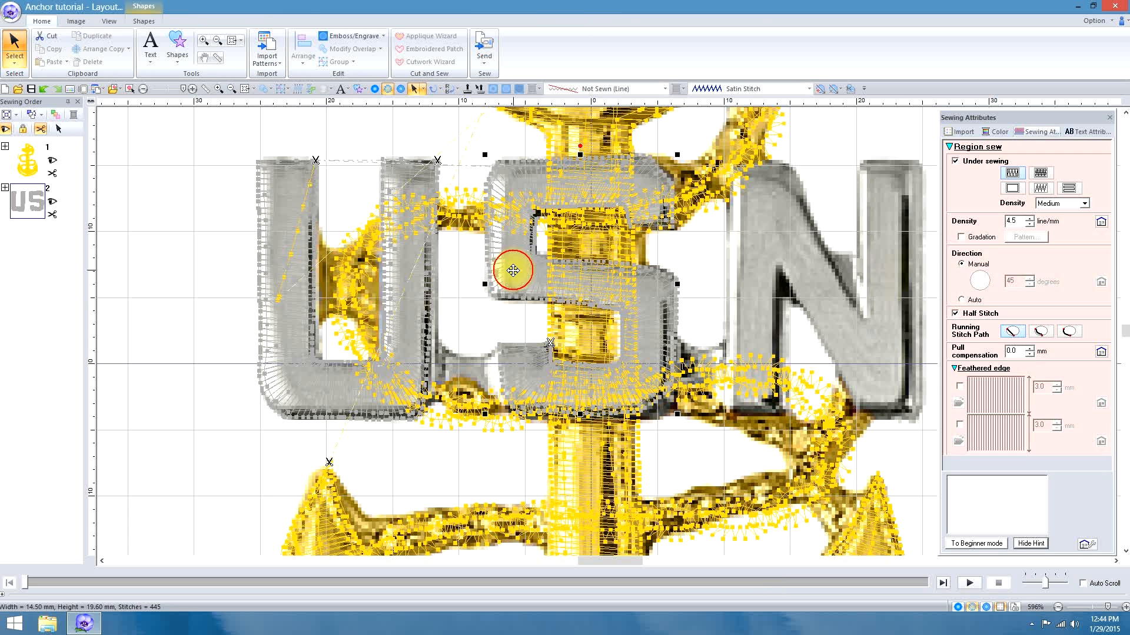
left_click(663, 87)
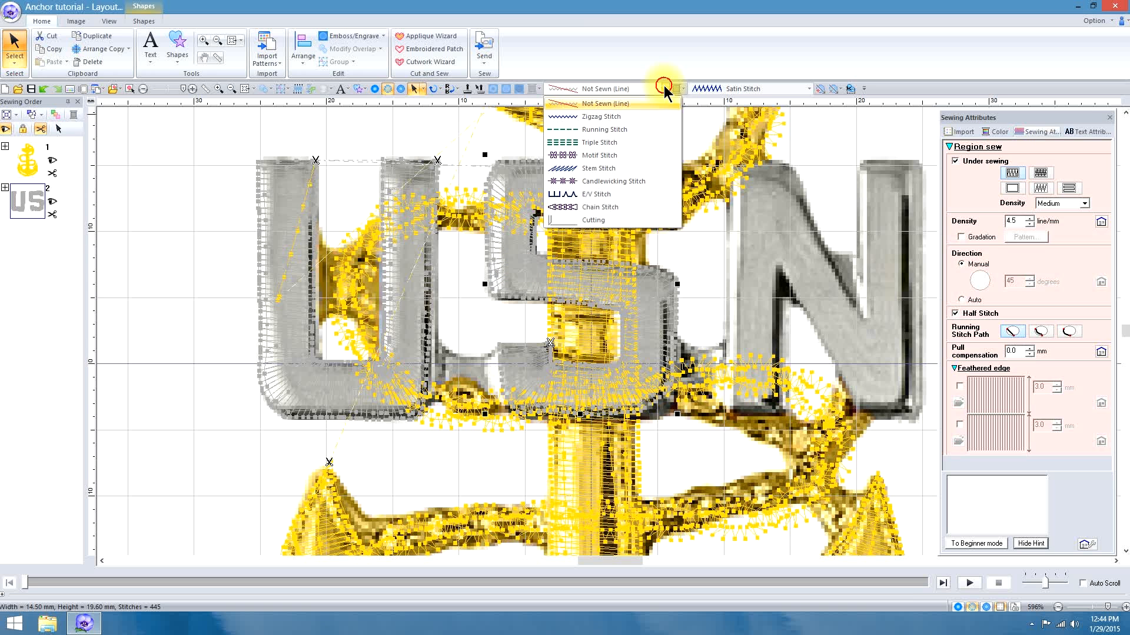
left_click(605, 128)
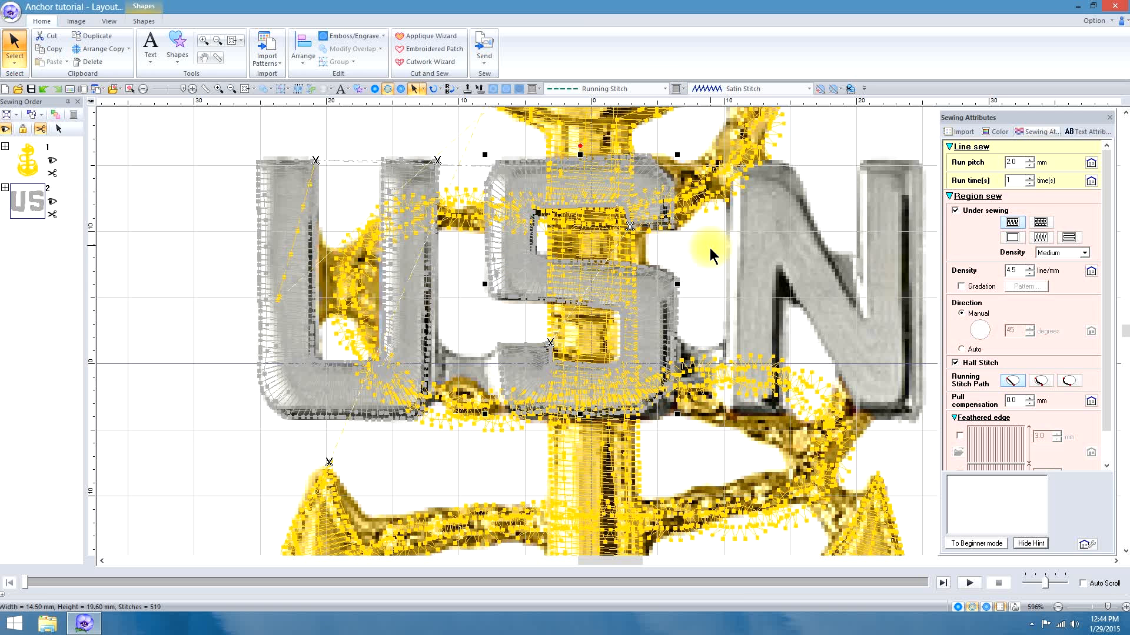
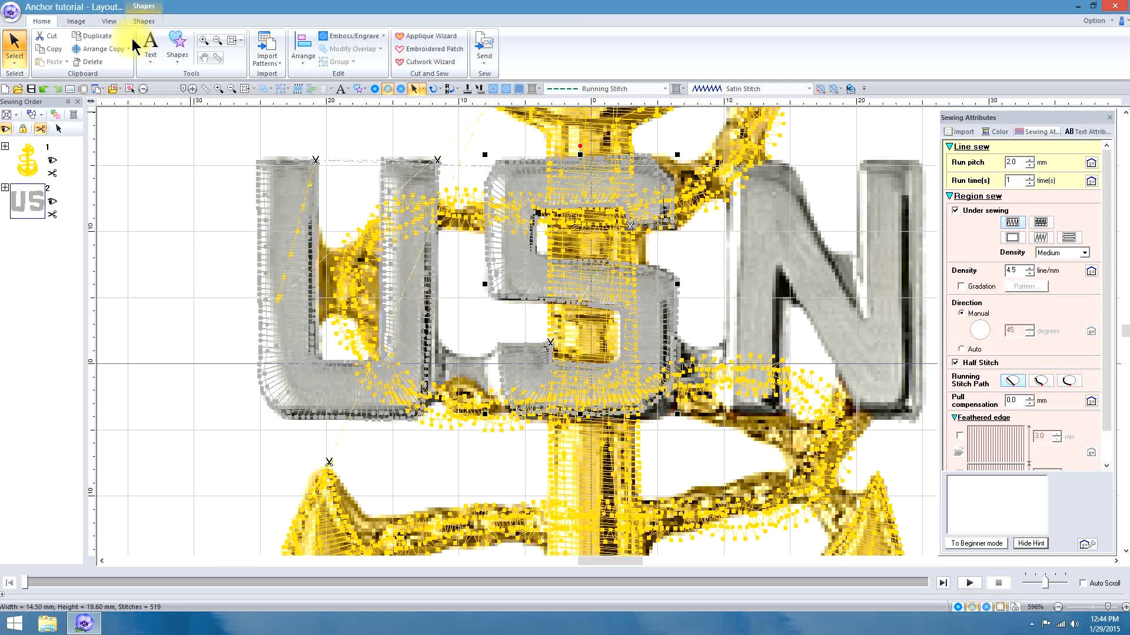
- Start a straight-block manual-punch shape on the letter N and punch its left stem from bottom to top
left_click(177, 43)
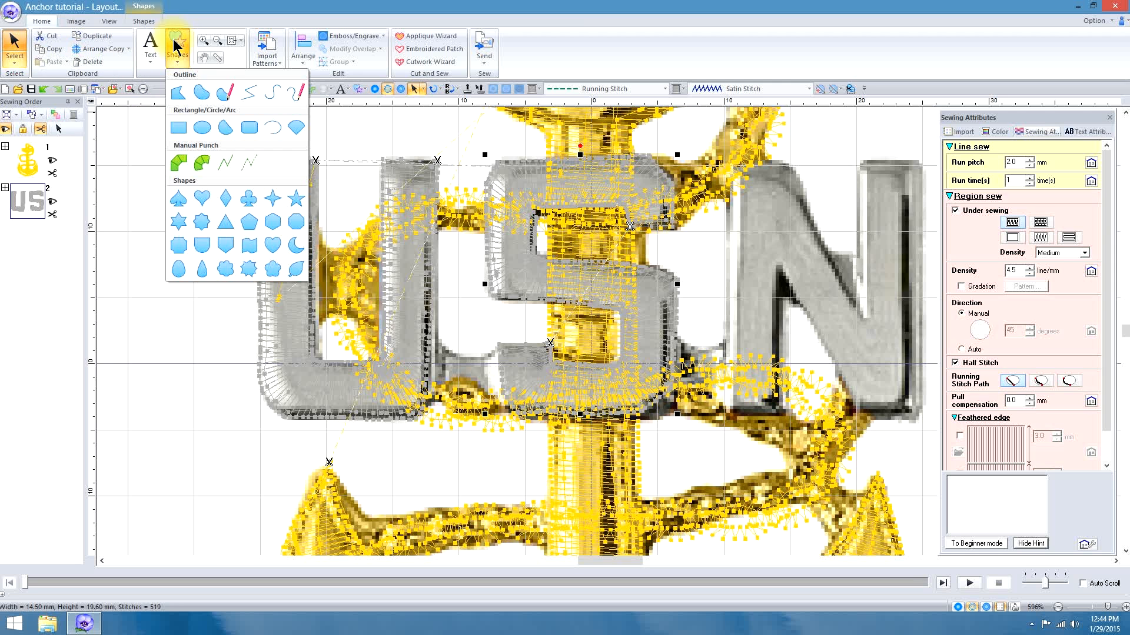
left_click(180, 163)
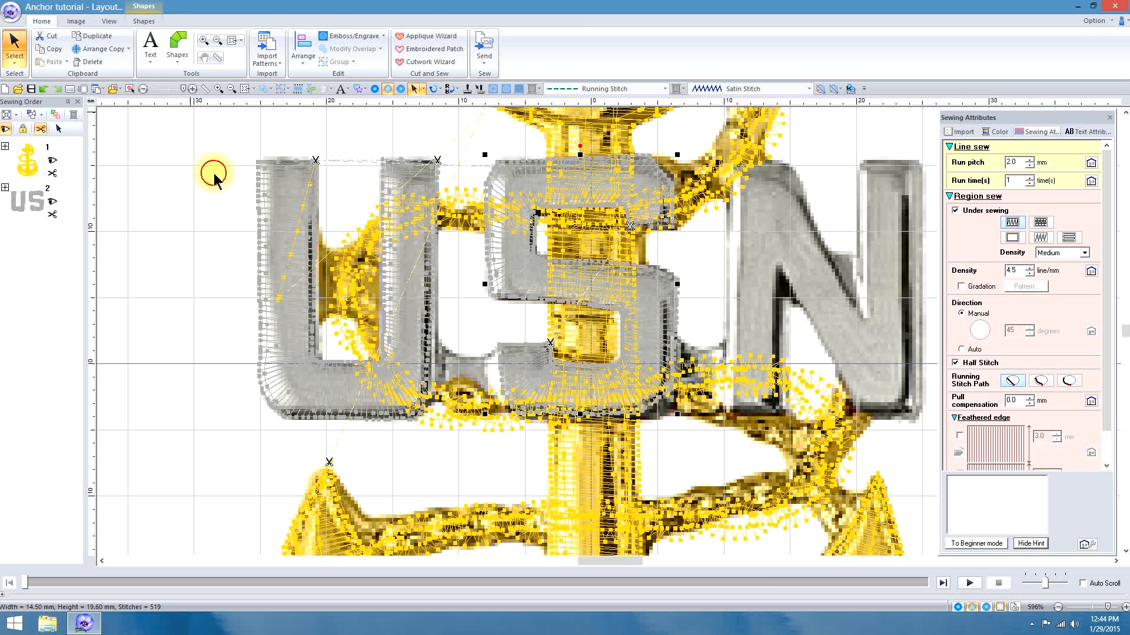
left_click(733, 411)
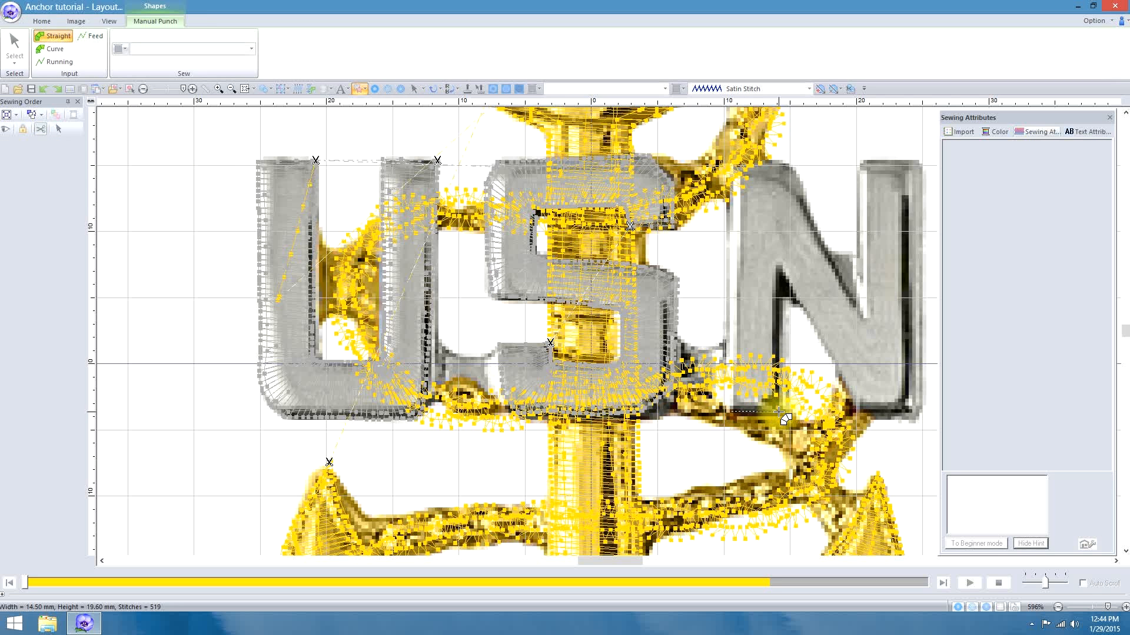
left_click(734, 162)
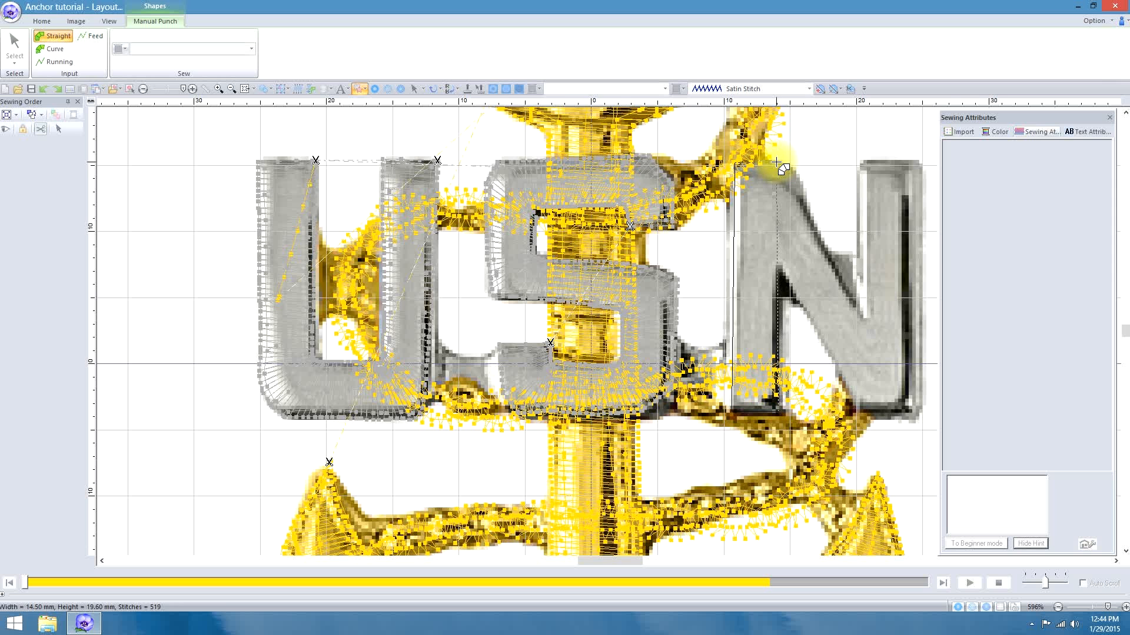
left_click(777, 163)
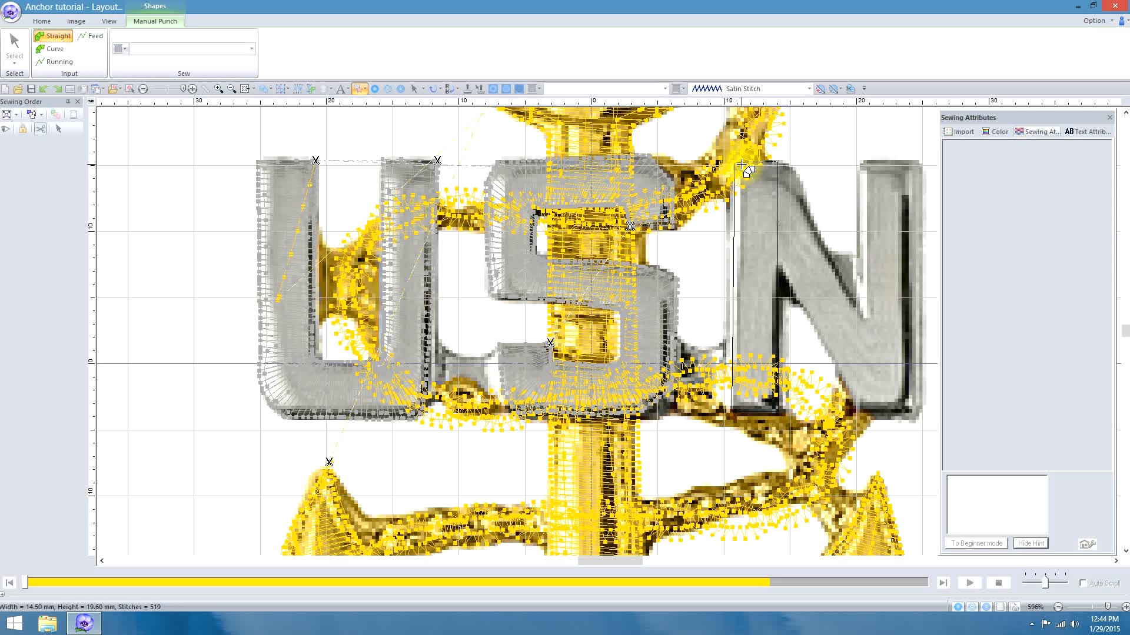
- Punch the N's diagonal and right stem to complete the satin shape, and display the design in realistic stitch view
left_click(789, 165)
left_click(856, 412)
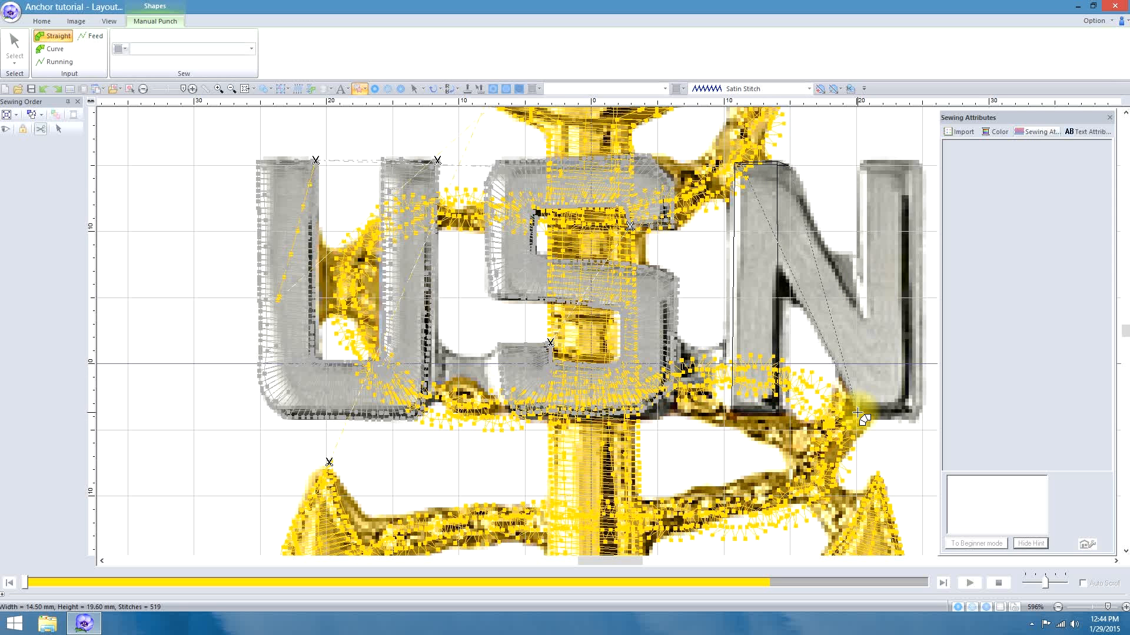
left_click(907, 411)
left_click(866, 415)
left_click(904, 415)
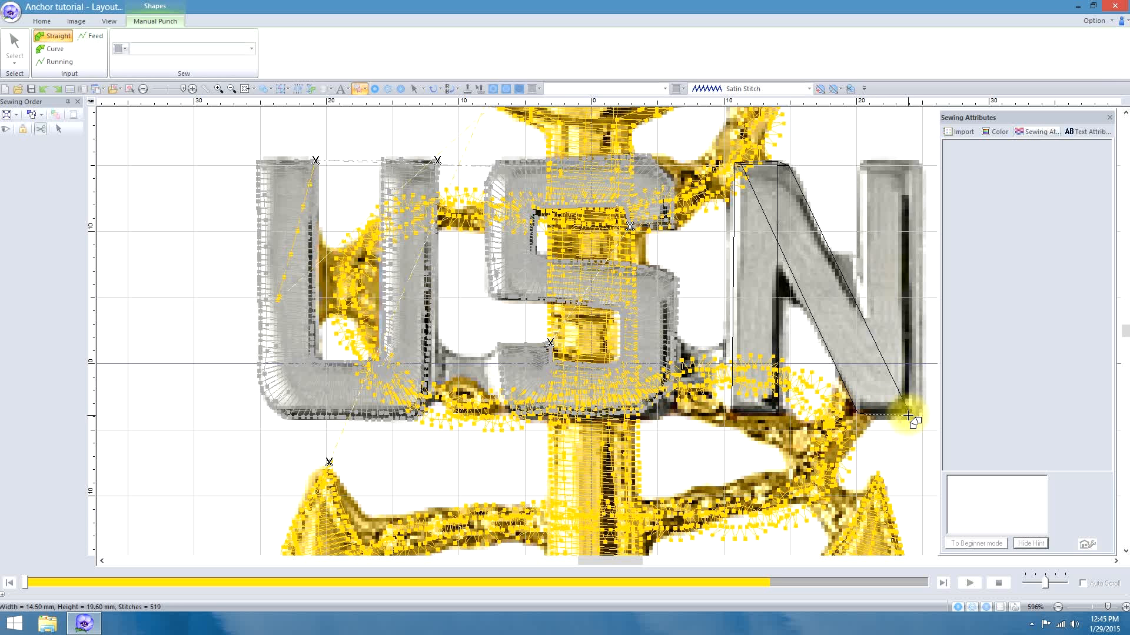
left_click(865, 158)
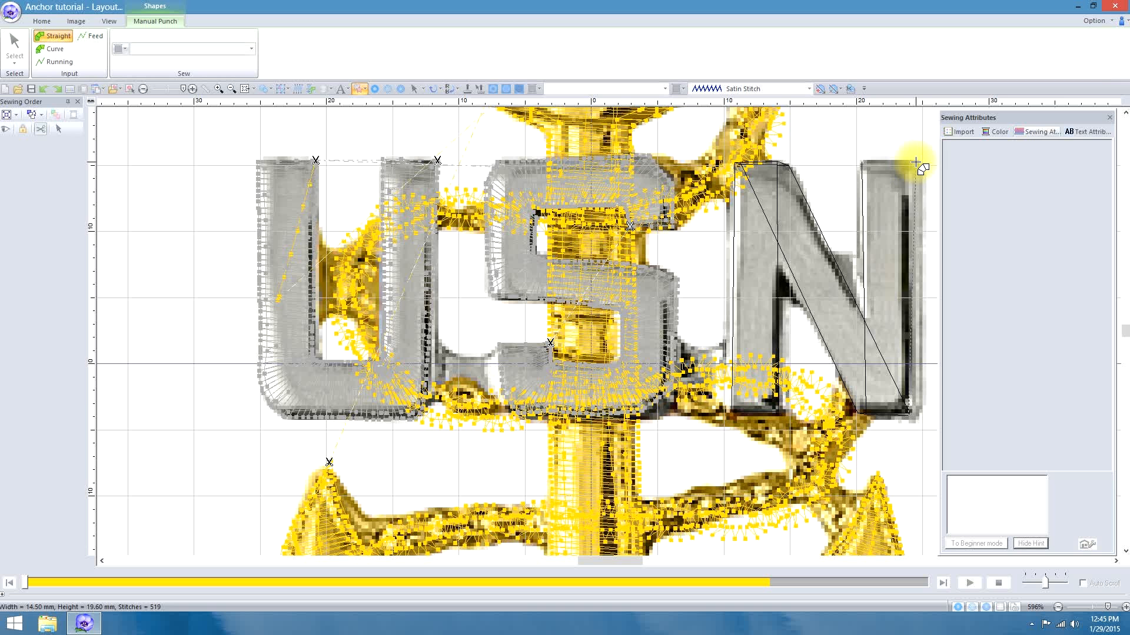
right_click(918, 161)
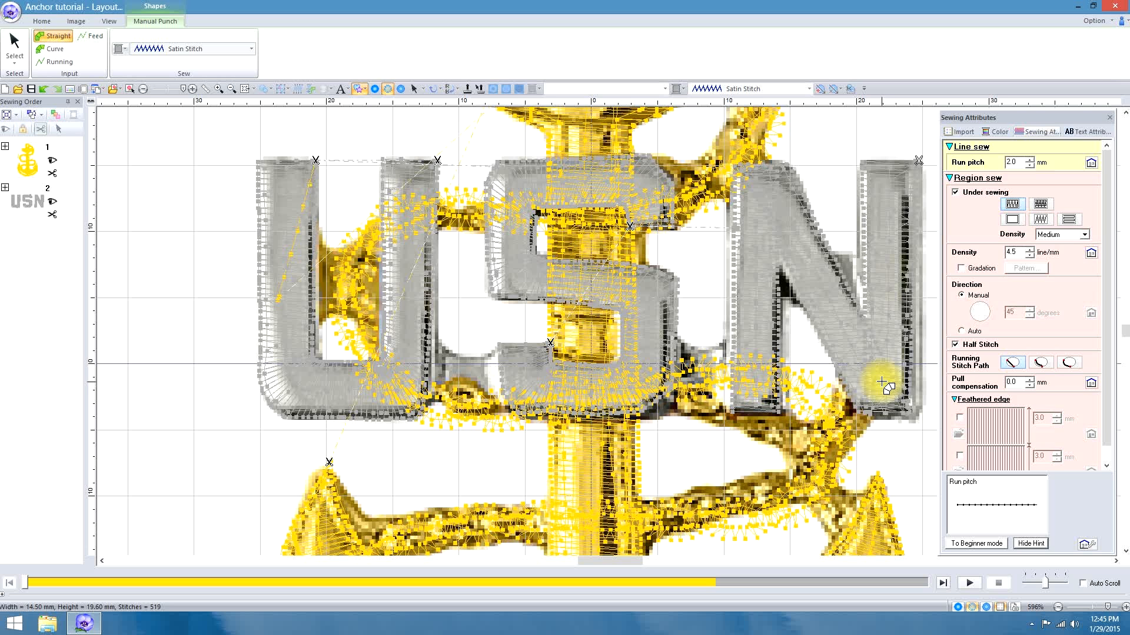
left_click(985, 607)
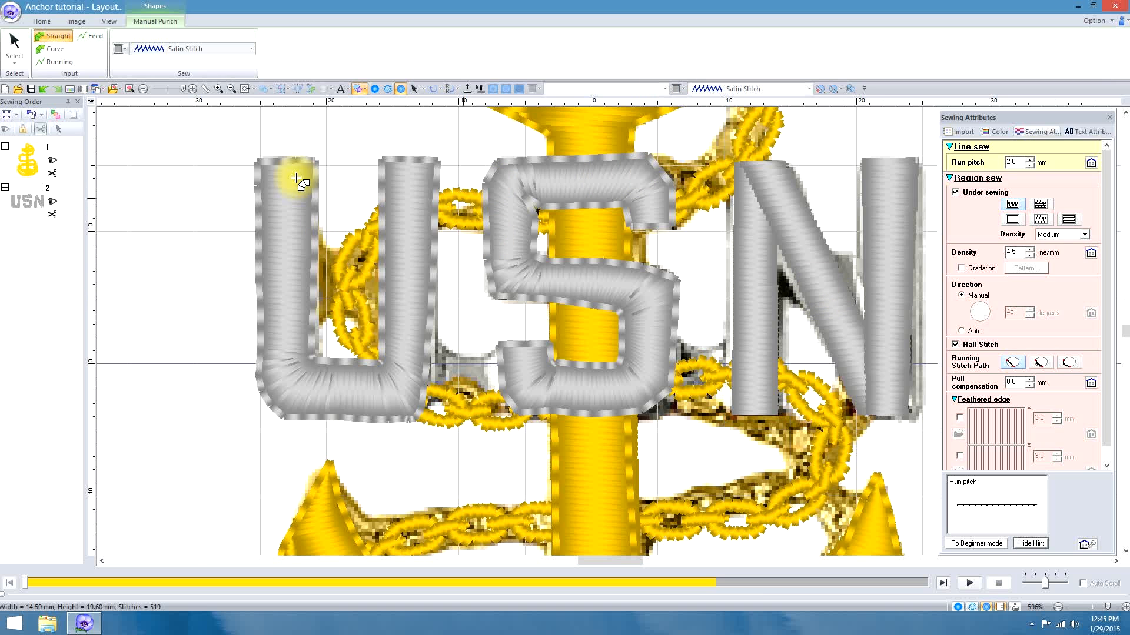
- Try a Running Stitch outline on the N shape, and set its line sewing back to Not Sewn
left_click(15, 47)
left_click(806, 231)
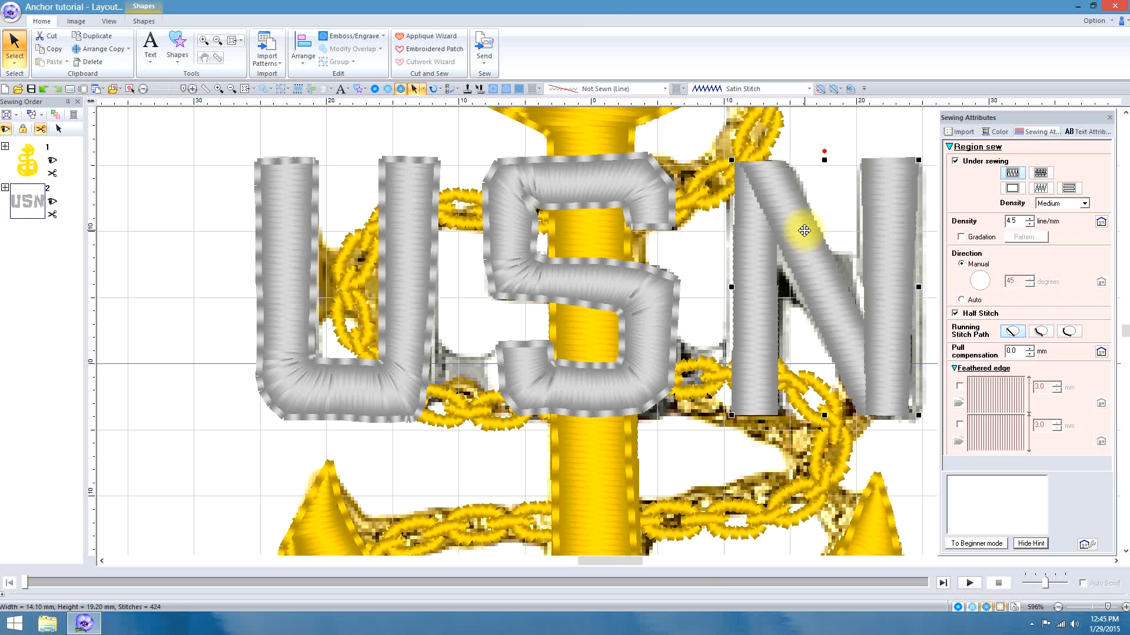
left_click(665, 89)
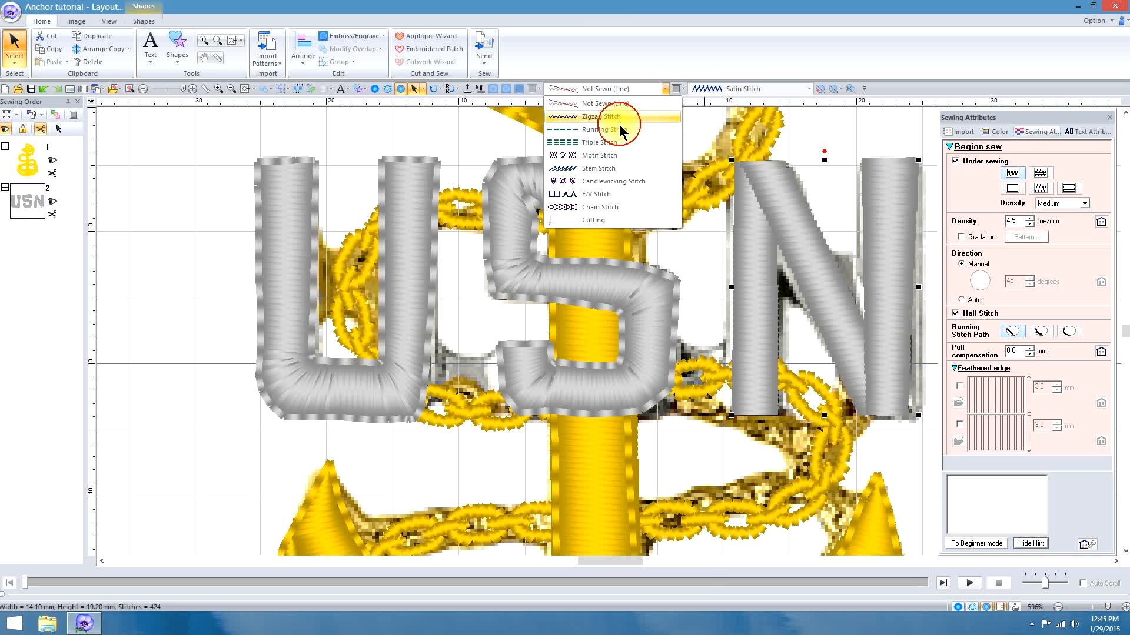
left_click(617, 135)
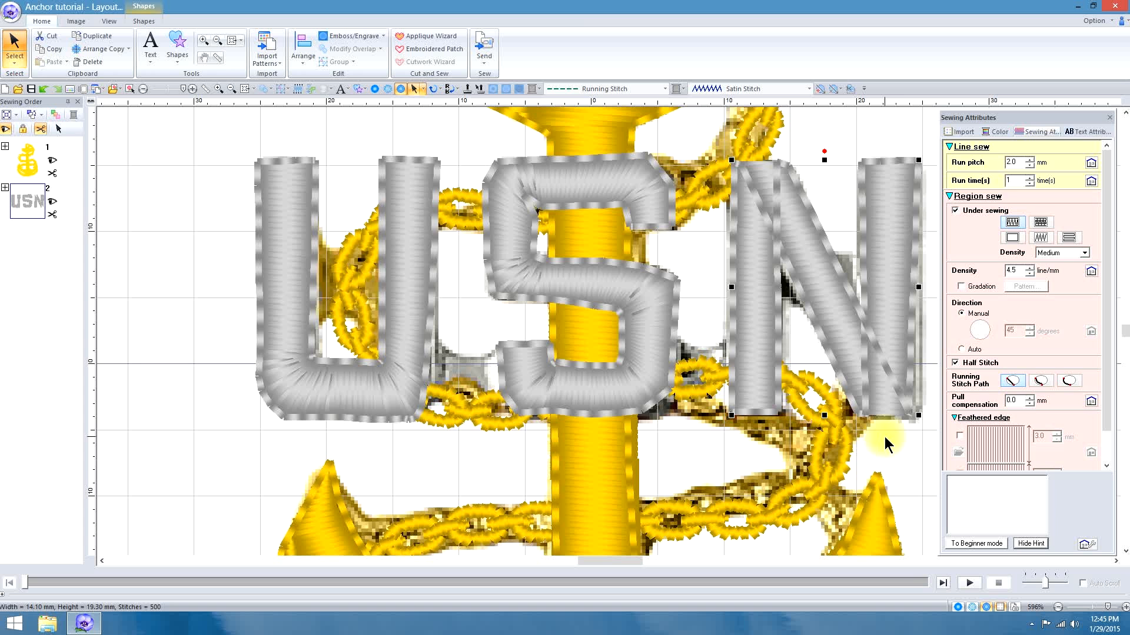
left_click(667, 94)
left_click(623, 103)
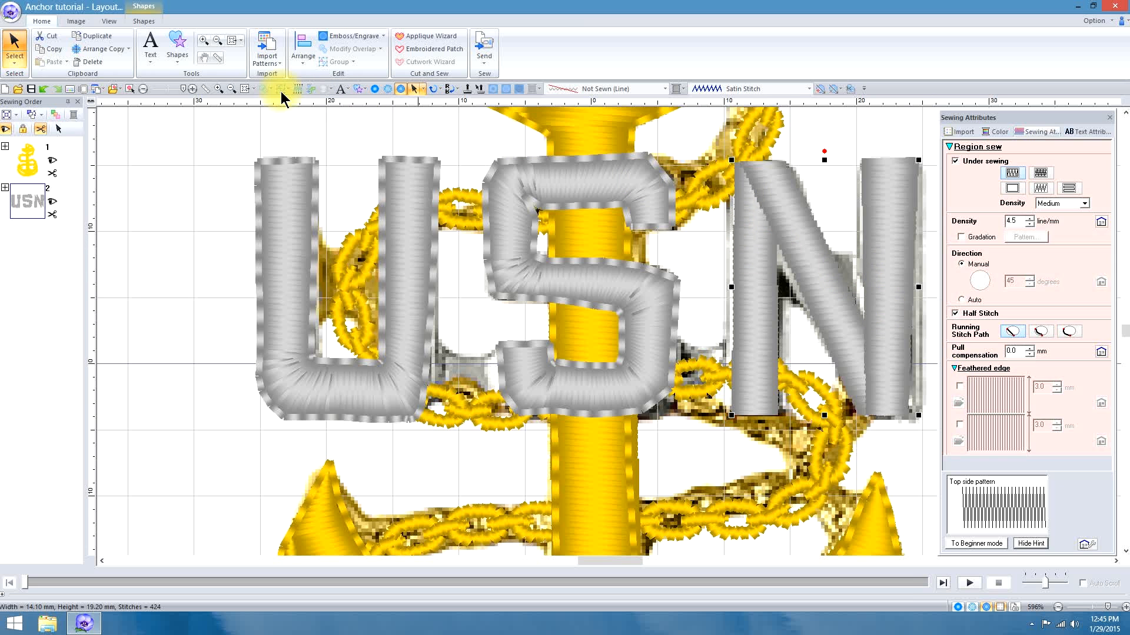
- Start a manual-punch running outline at the N's top-left corner, tracing the left stem, the diagonal's lower edge and the right stem's base
left_click(174, 50)
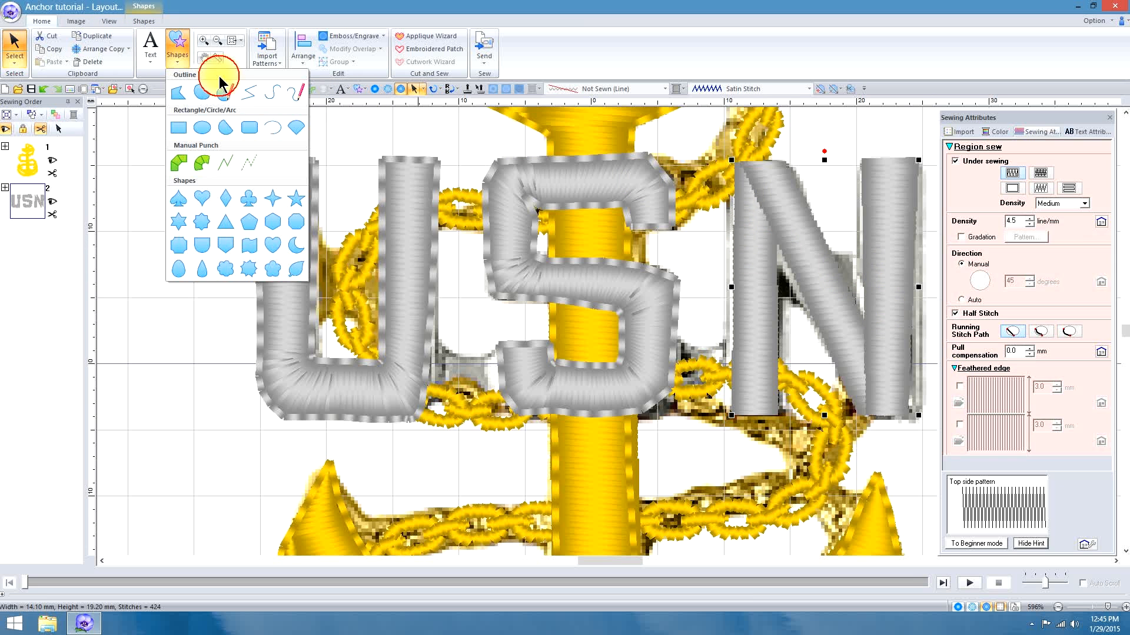
left_click(226, 164)
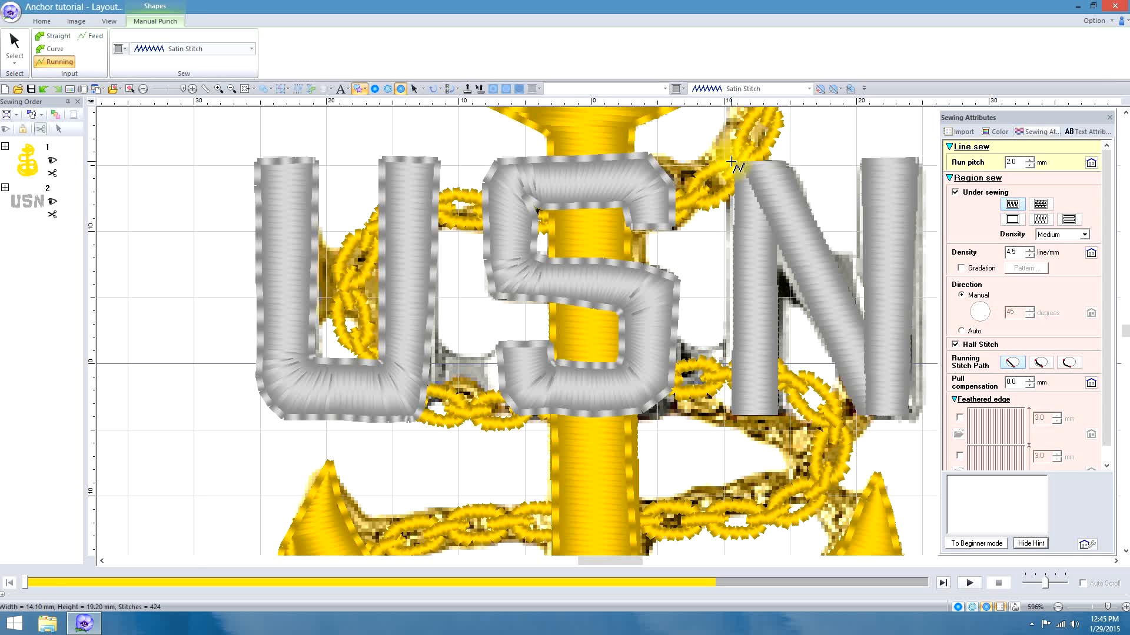
left_click(731, 162)
left_click(734, 418)
left_click(778, 417)
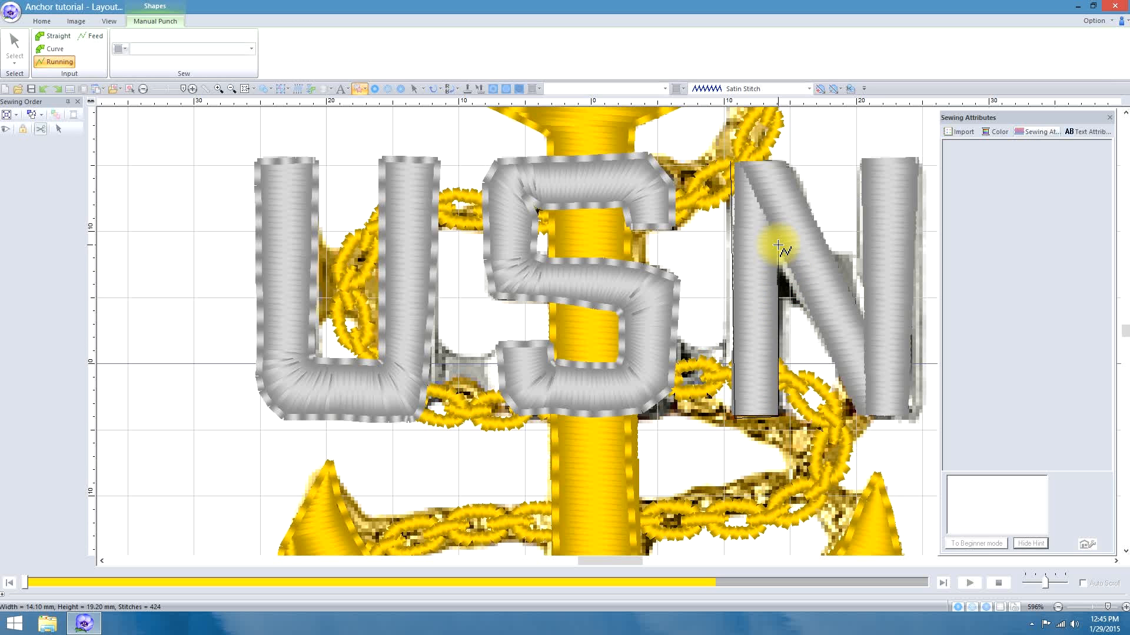
left_click(858, 421)
left_click(908, 419)
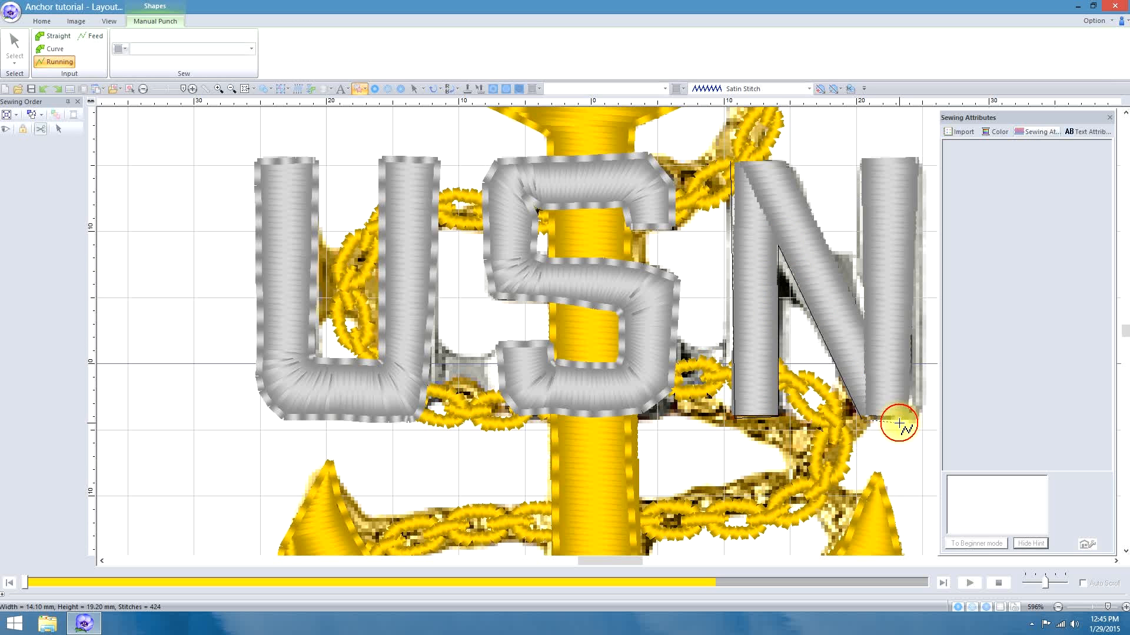
- Finish the N's running outline up the right stem and along the diagonal's upper edge to the starting corner, and display the whole design
left_click(917, 157)
left_click(860, 159)
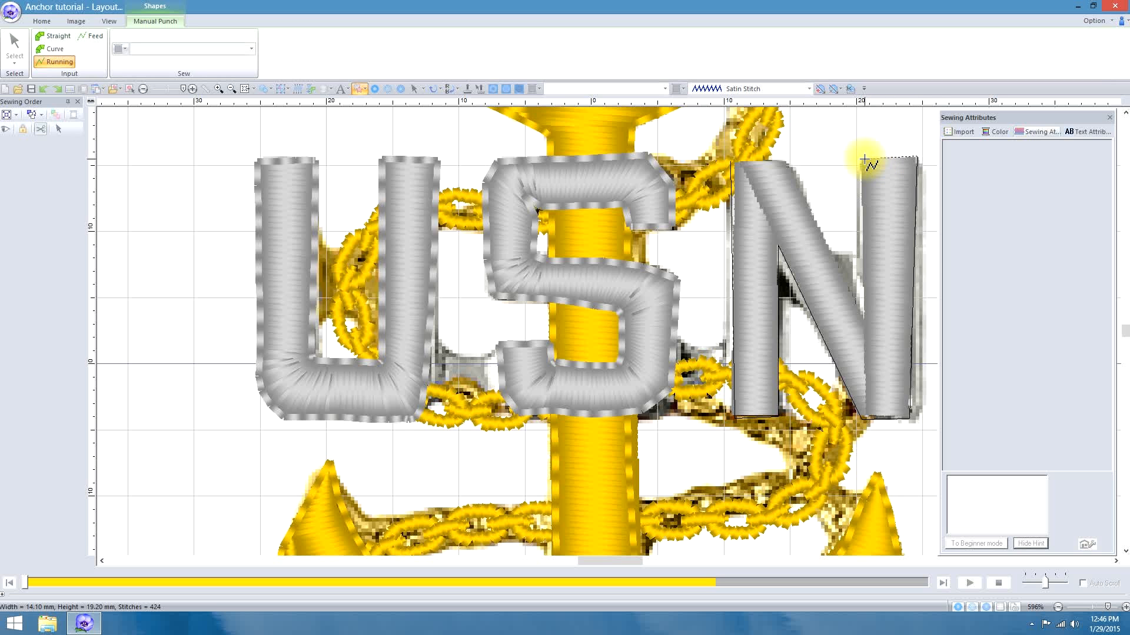
left_click(865, 323)
left_click(786, 160)
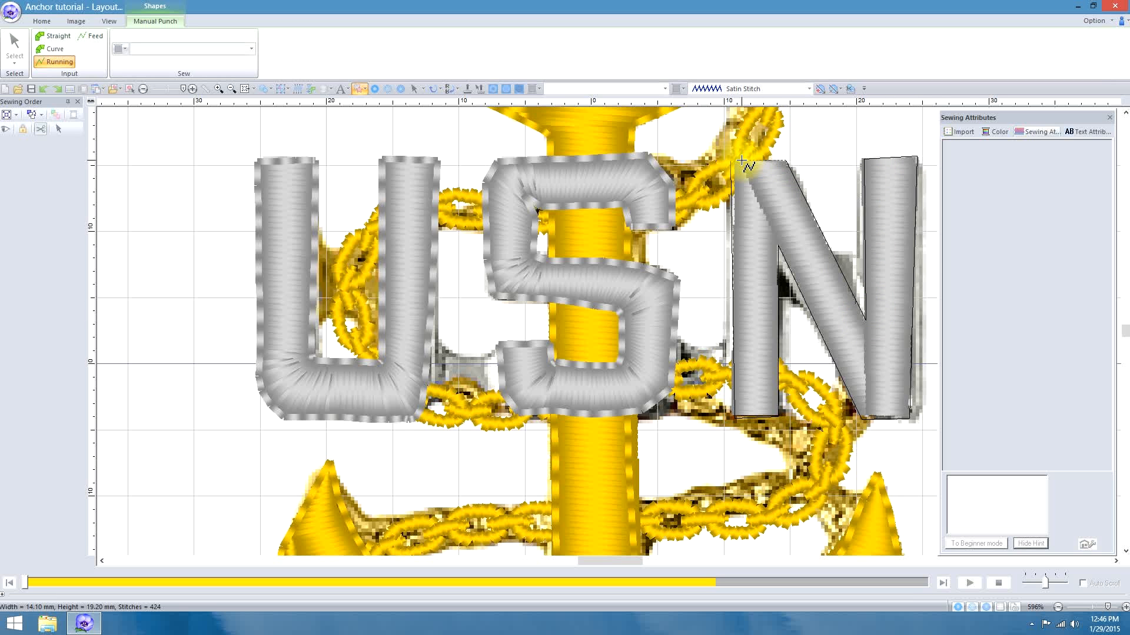
double_click(741, 161)
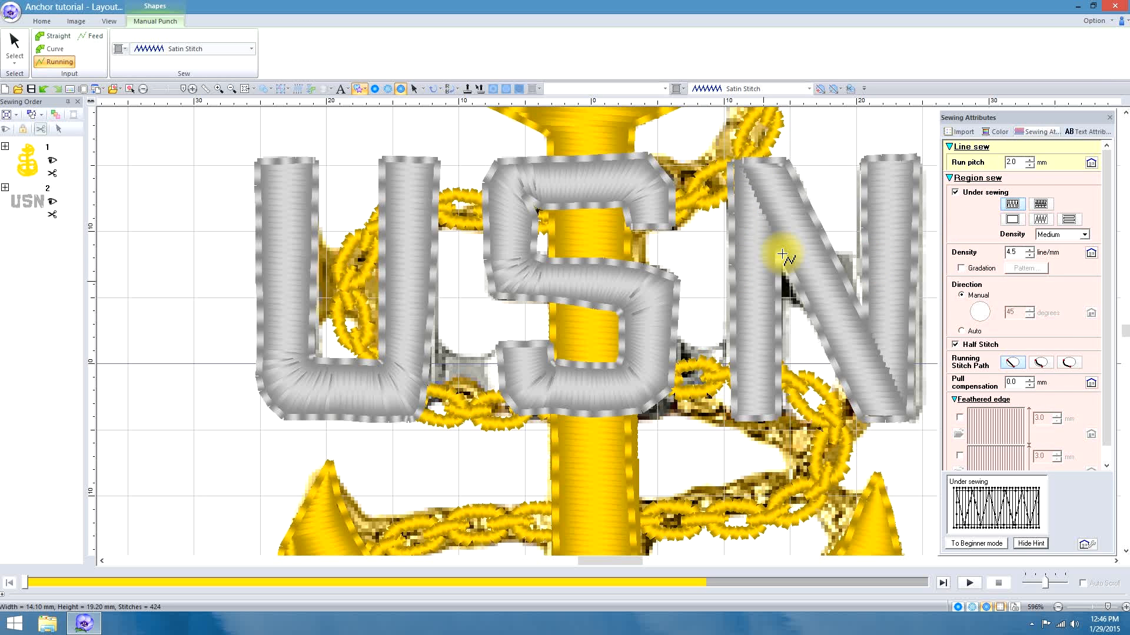
left_click(217, 89)
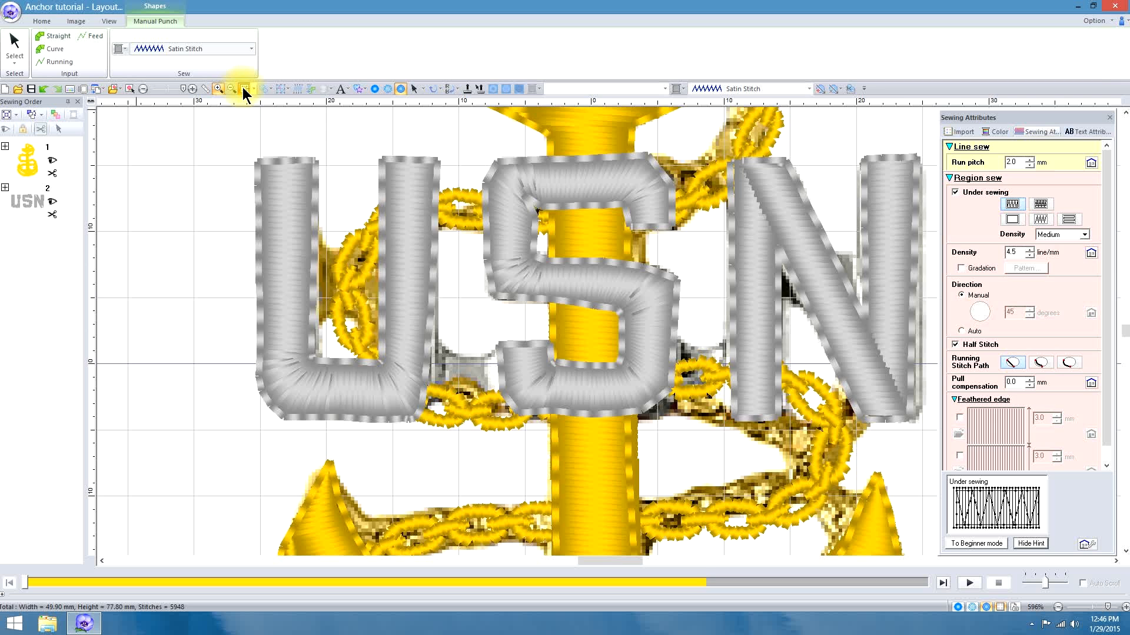
left_click(243, 89)
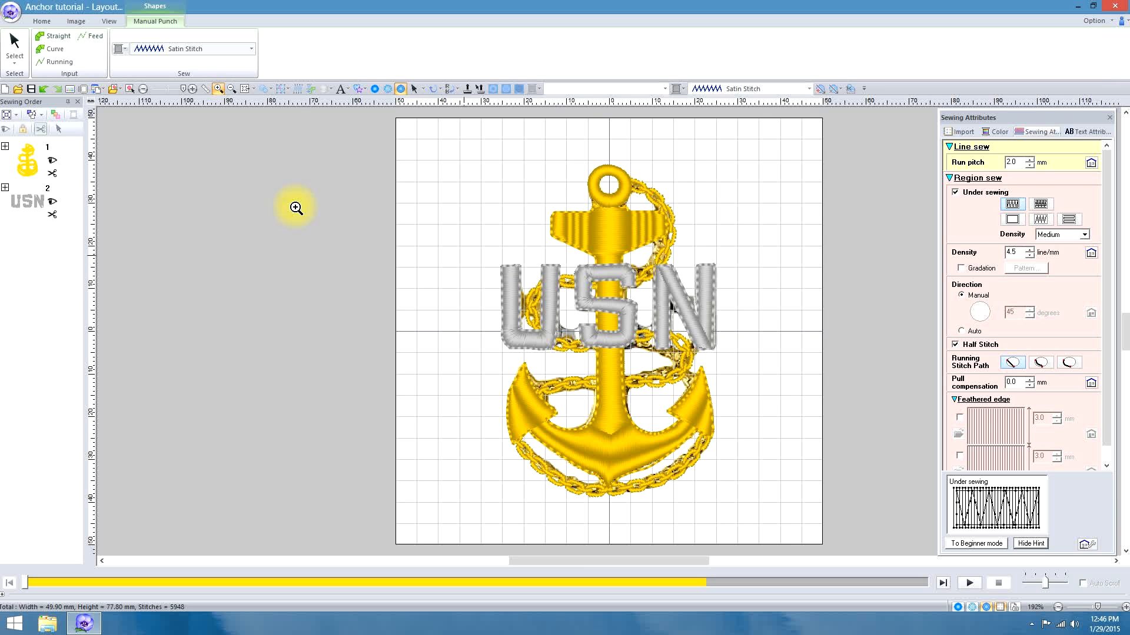
left_click(14, 46)
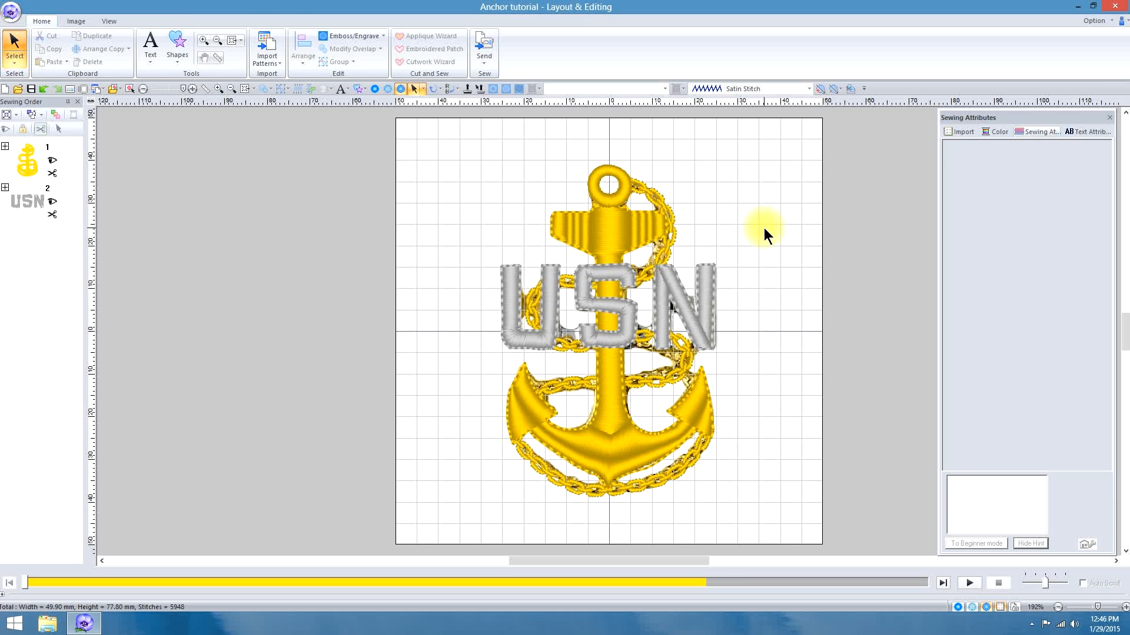